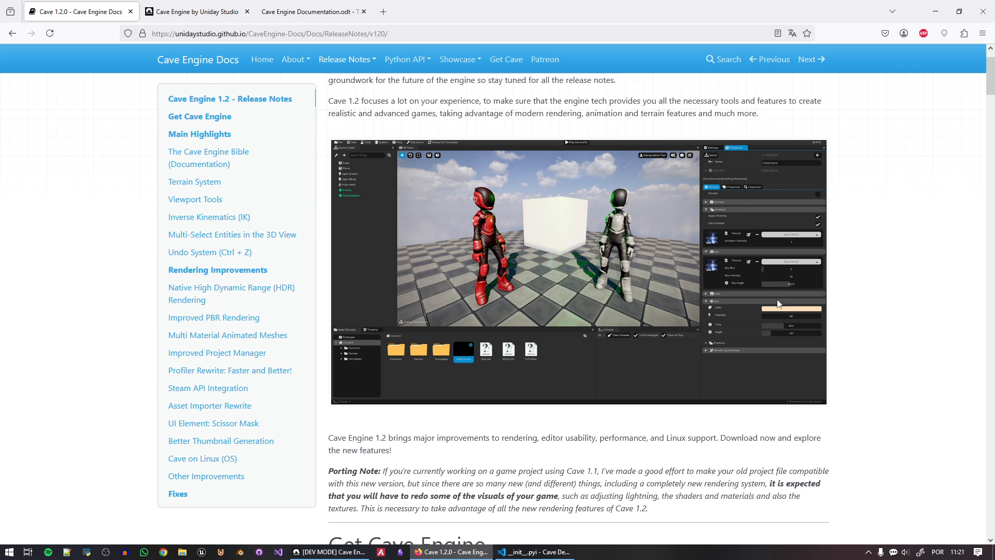
# Skim the Cave Engine 1.2 release notes from the introduction through the Cave Engine Bible section
pyautogui.scroll(1, 814, 327)
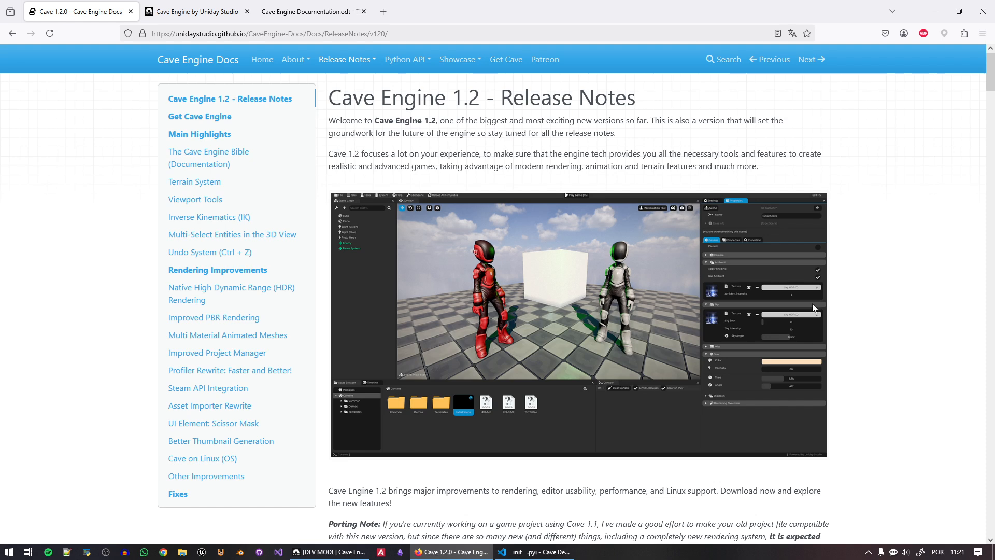
pyautogui.scroll(-5, 812, 307)
pyautogui.scroll(-2, 810, 316)
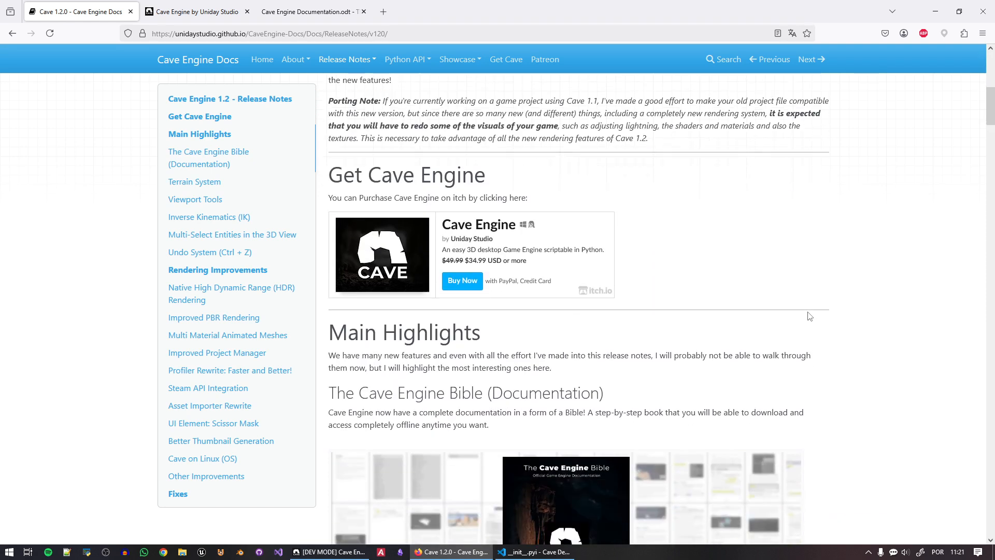
pyautogui.scroll(-4, 809, 316)
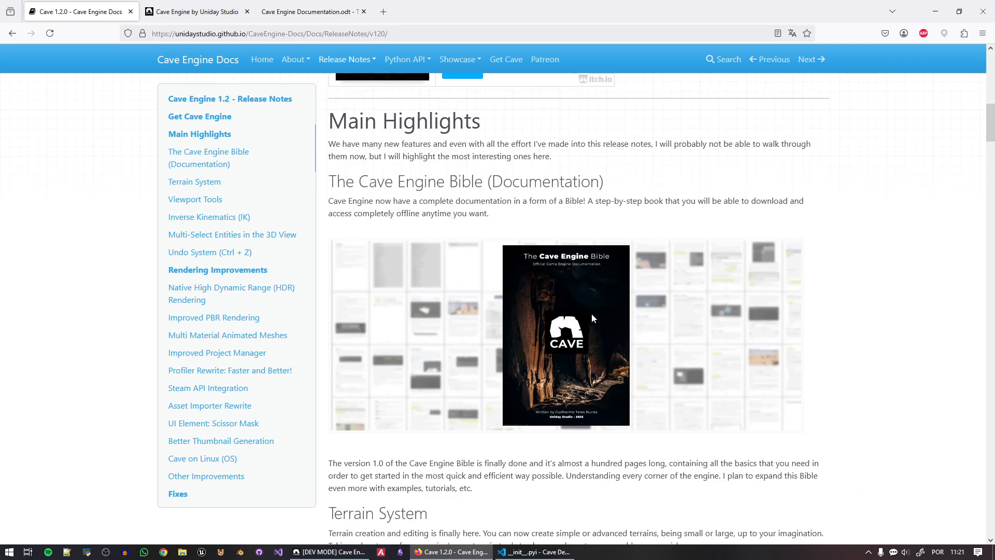
pyautogui.scroll(5, 591, 313)
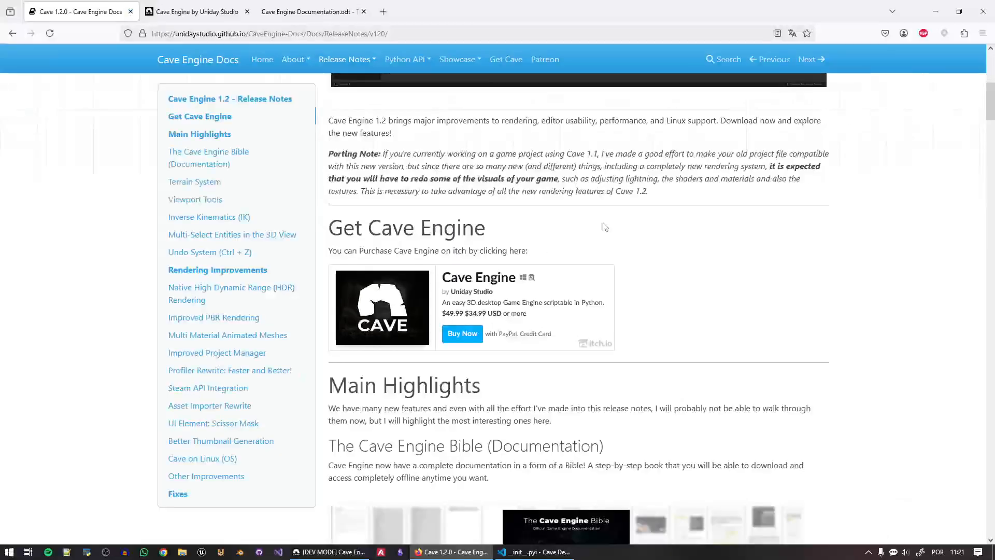
pyautogui.scroll(7, 549, 300)
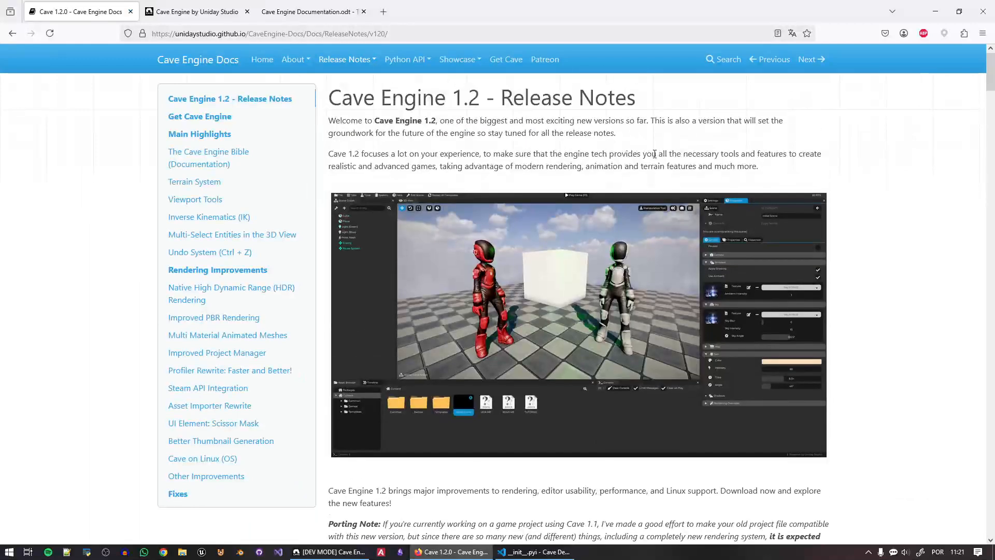
# Look over the Cave Engine store page on itch.io, and return to the start of the 1.2 release notes
pyautogui.hotkey('ctrl', 'Tab')
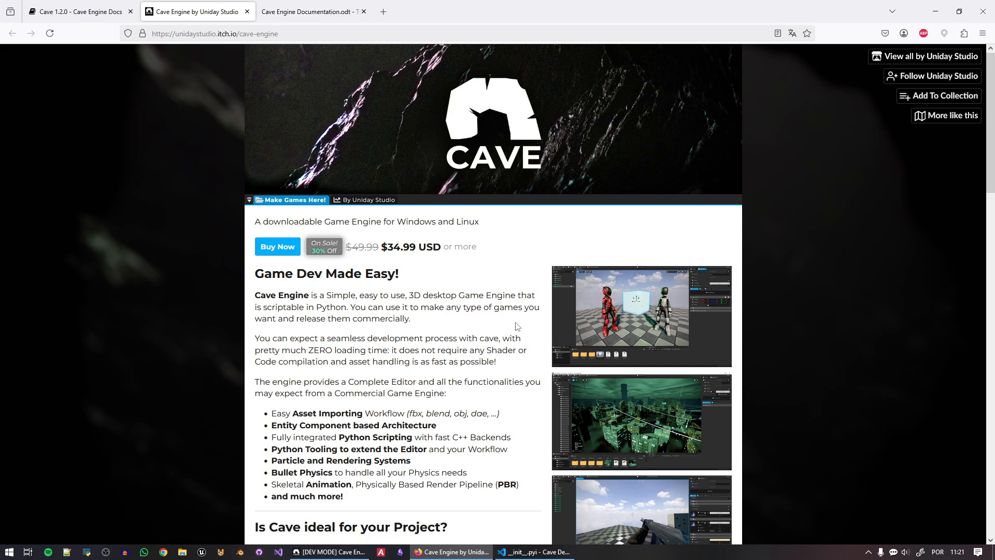
pyautogui.scroll(-4, 516, 326)
pyautogui.scroll(4, 525, 355)
pyautogui.hotkey('ctrl', 'shift', 'Tab')
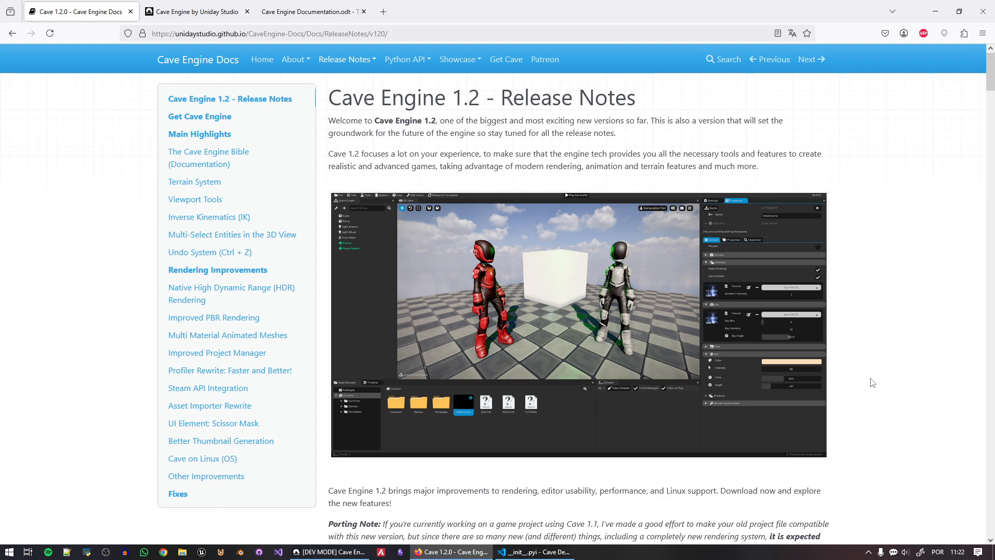
pyautogui.scroll(-3, 872, 382)
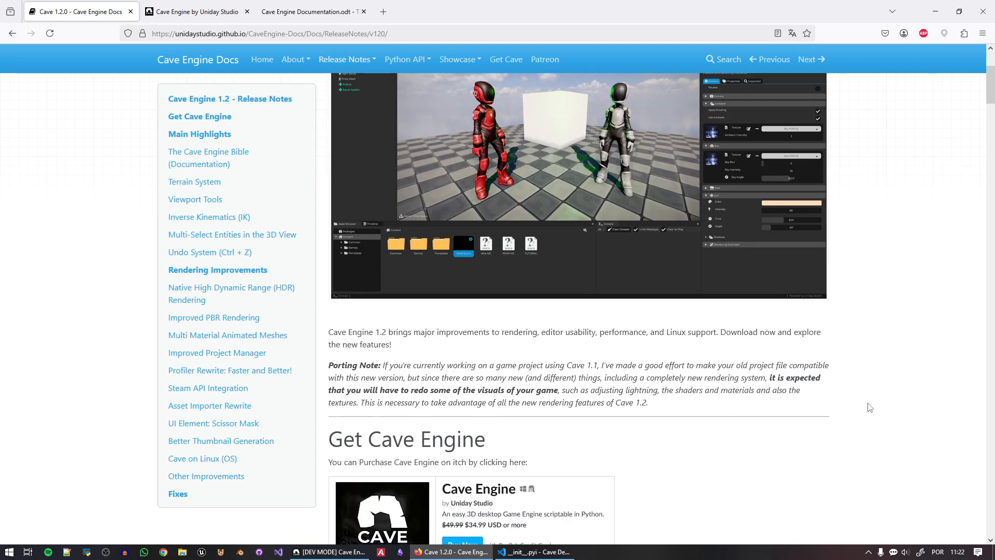
pyautogui.scroll(3, 870, 412)
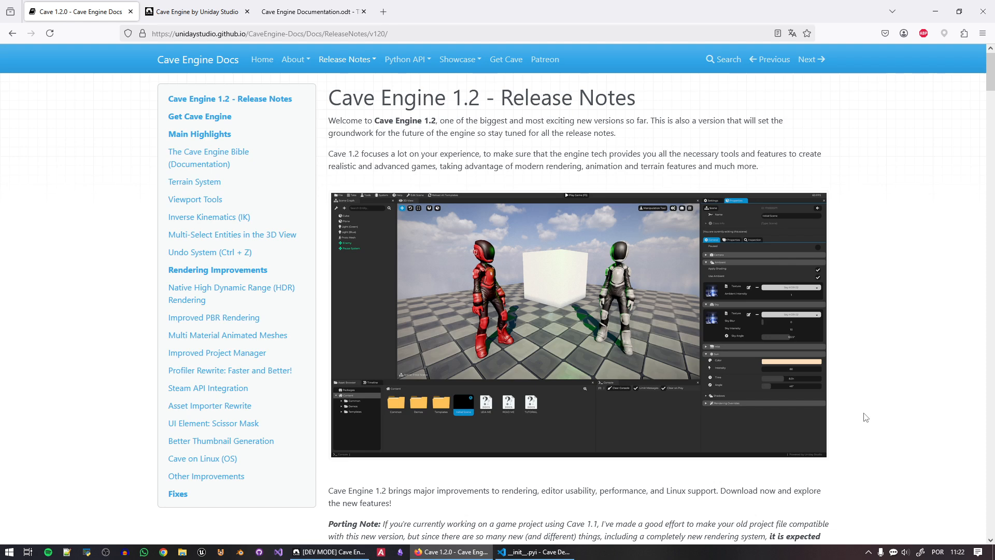
# Switch to the Cave Engine editor and open the READ ME document in the project's Content folder
pyautogui.click(331, 551)
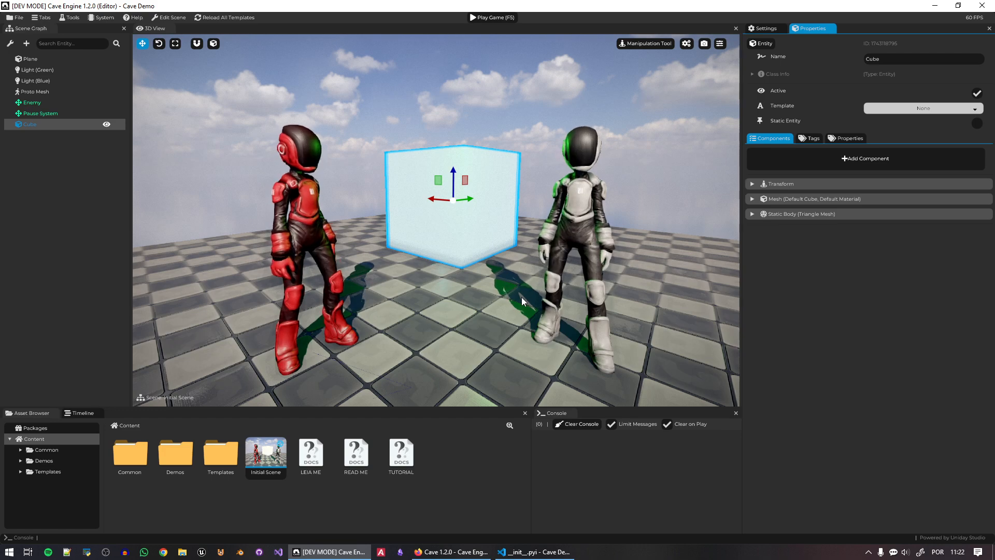
pyautogui.click(362, 466)
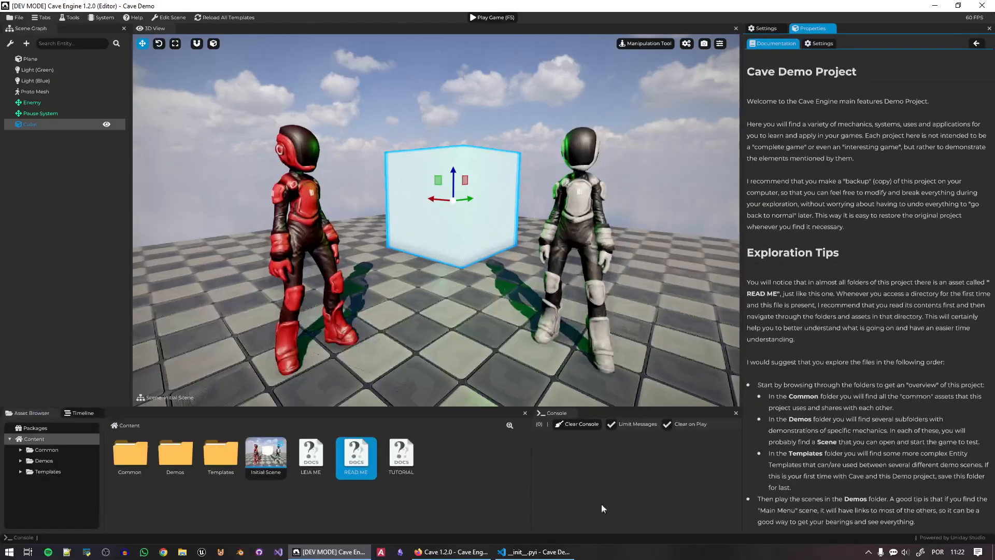
pyautogui.click(296, 508)
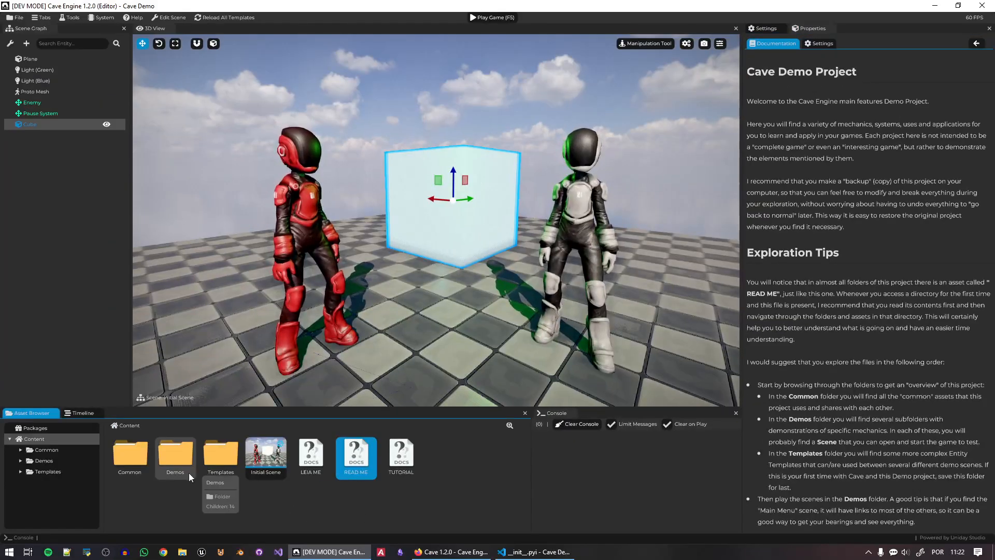
# Read the READ ME and LEIA ME documents in the Common folder and the READ ME in its Interface subfolder
pyautogui.doubleClick(138, 455)
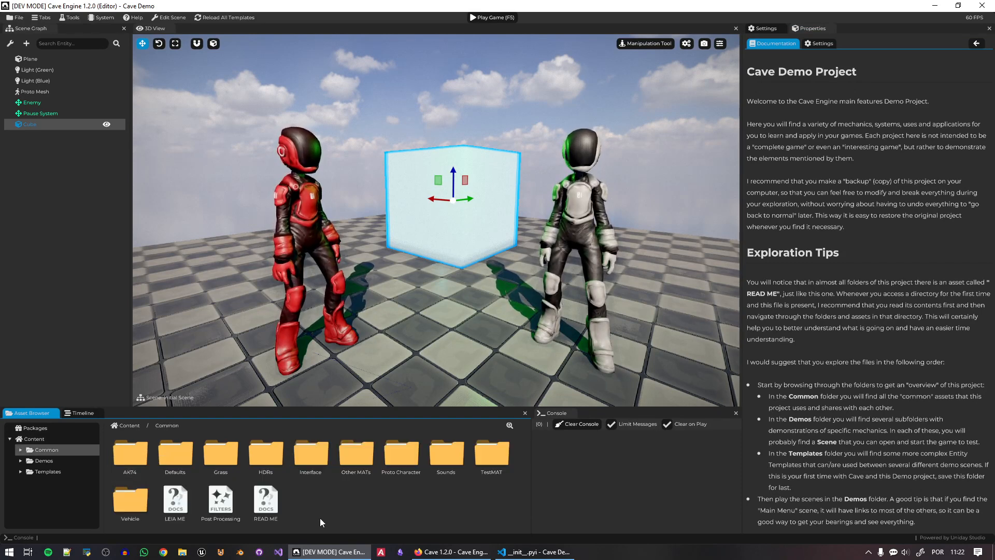
pyautogui.doubleClick(281, 506)
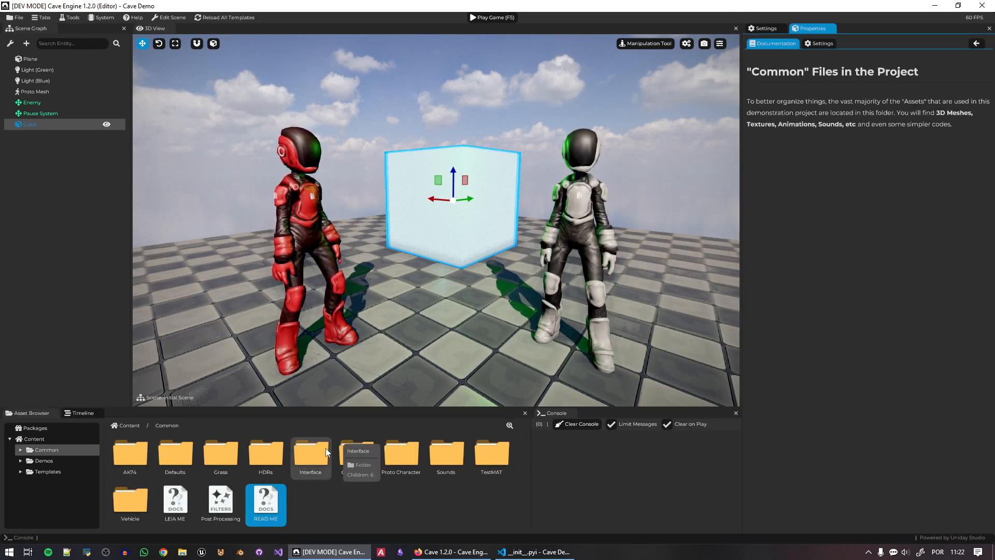
pyautogui.doubleClick(175, 500)
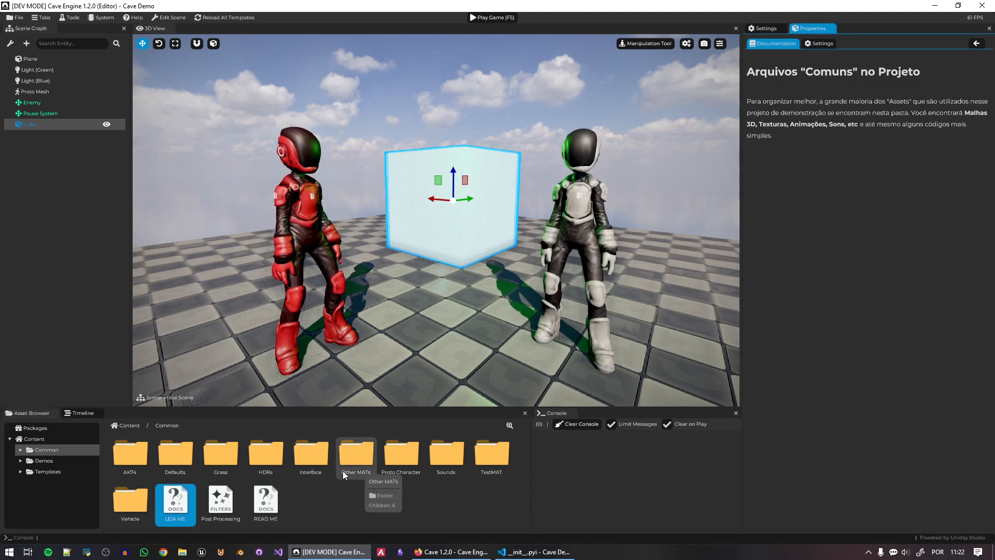
pyautogui.doubleClick(311, 454)
pyautogui.doubleClick(356, 455)
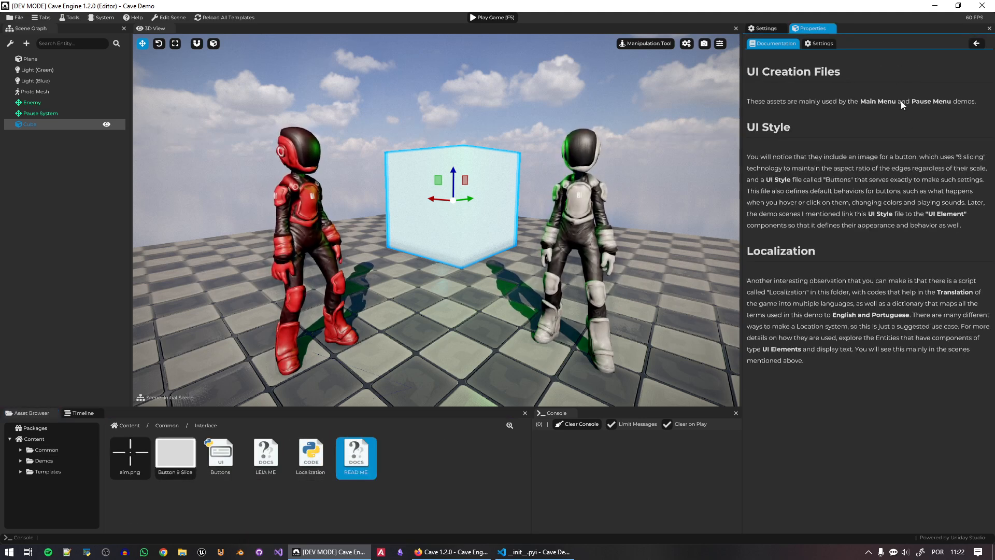
# Return to the Content root folder and deselect the cube to show the Initial Scene's properties
pyautogui.click(127, 425)
pyautogui.click(508, 132)
pyautogui.click(508, 130)
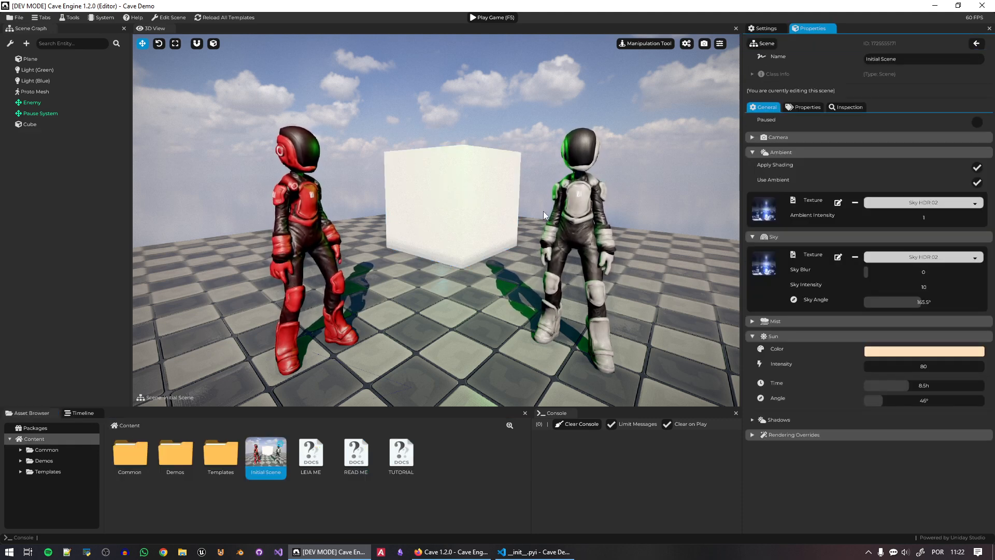
# Switch to the browser and review the porting note and main highlights in the release notes
pyautogui.click(451, 551)
pyautogui.scroll(-5, 882, 356)
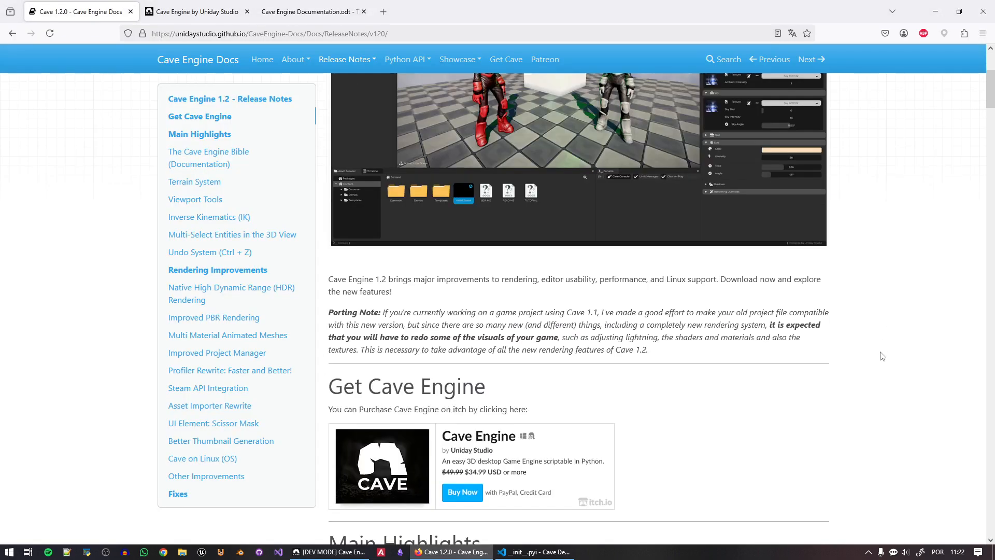
pyautogui.scroll(-7, 884, 358)
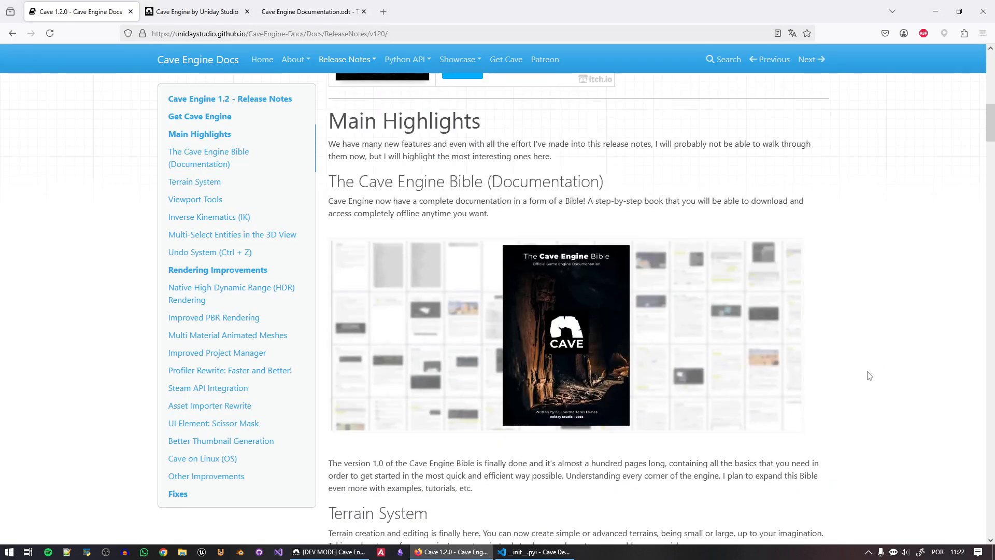
pyautogui.scroll(12, 628, 274)
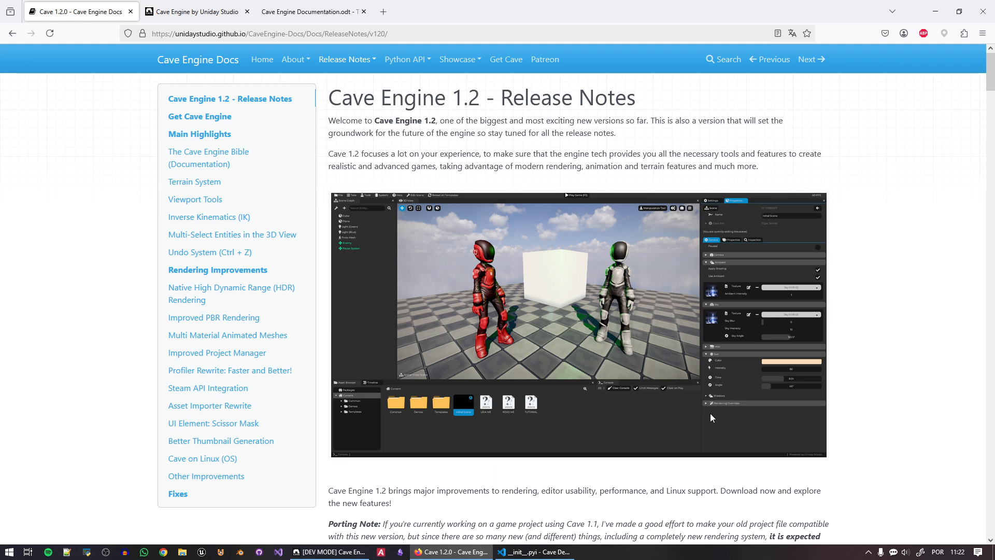
# Close the Cave Demo editor and bring up the Cave Engine Project Manager with the browser minimized
pyautogui.click(357, 551)
pyautogui.click(982, 5)
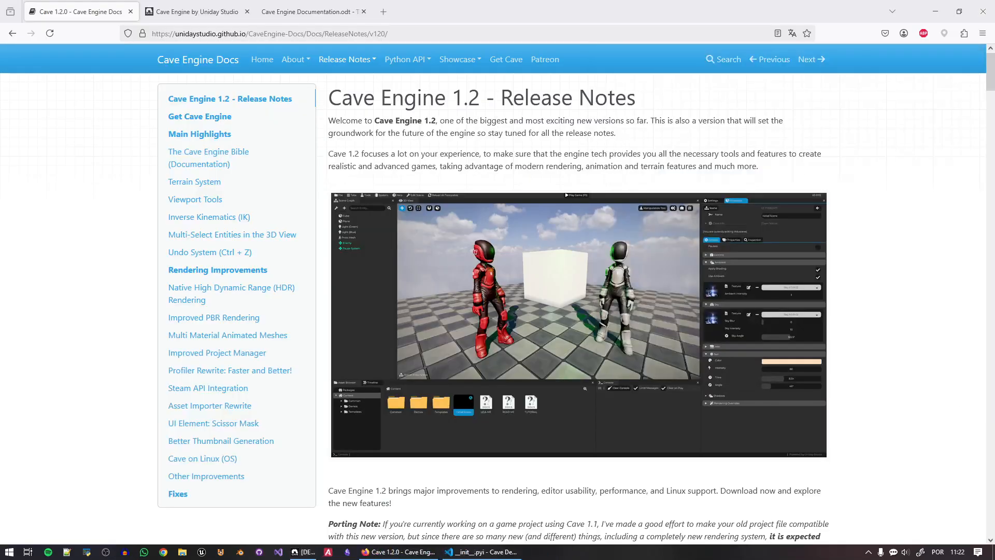
pyautogui.click(243, 552)
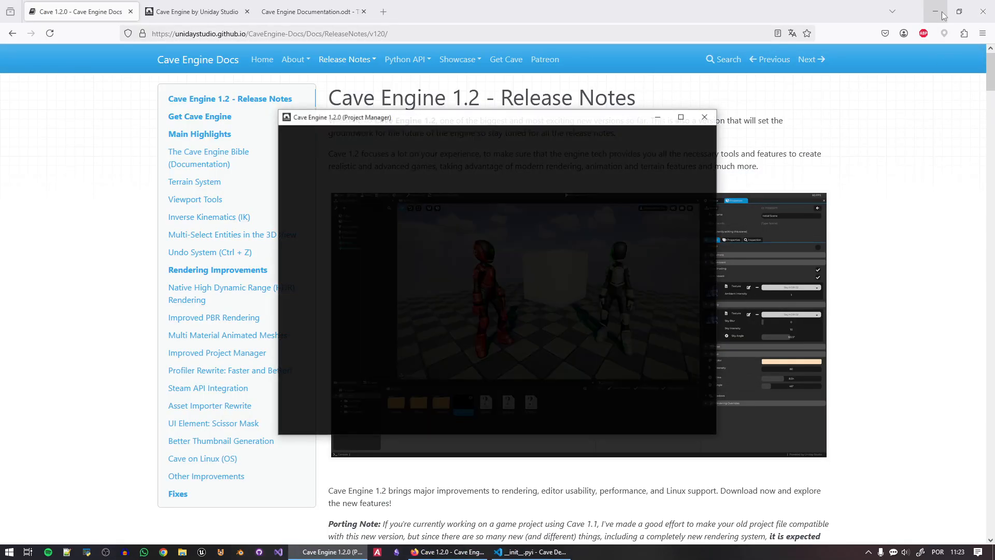
pyautogui.click(938, 12)
pyautogui.click(938, 9)
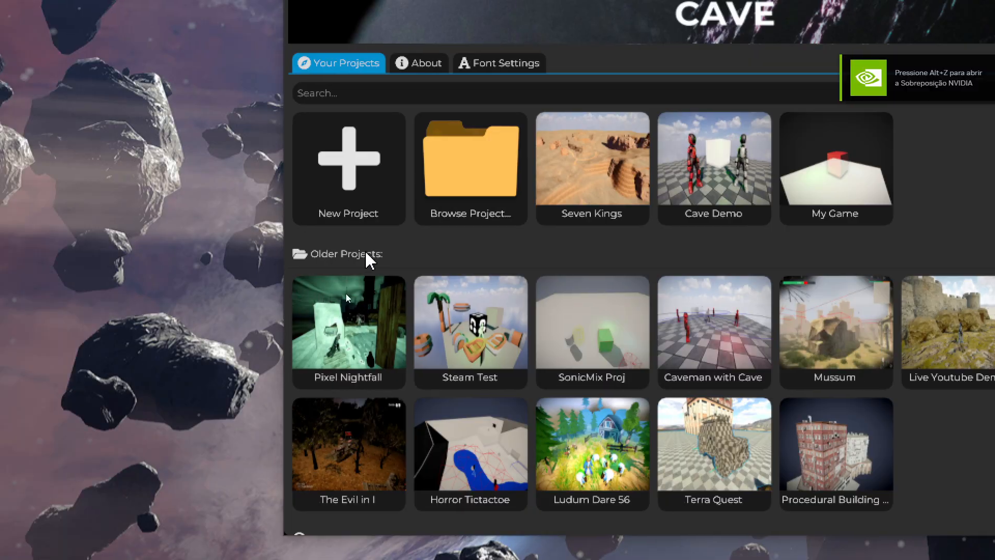
# Examine the Invalid Projects section and mark the engine version in the MmoJam Client project's details
pyautogui.scroll(-3, 270, 270)
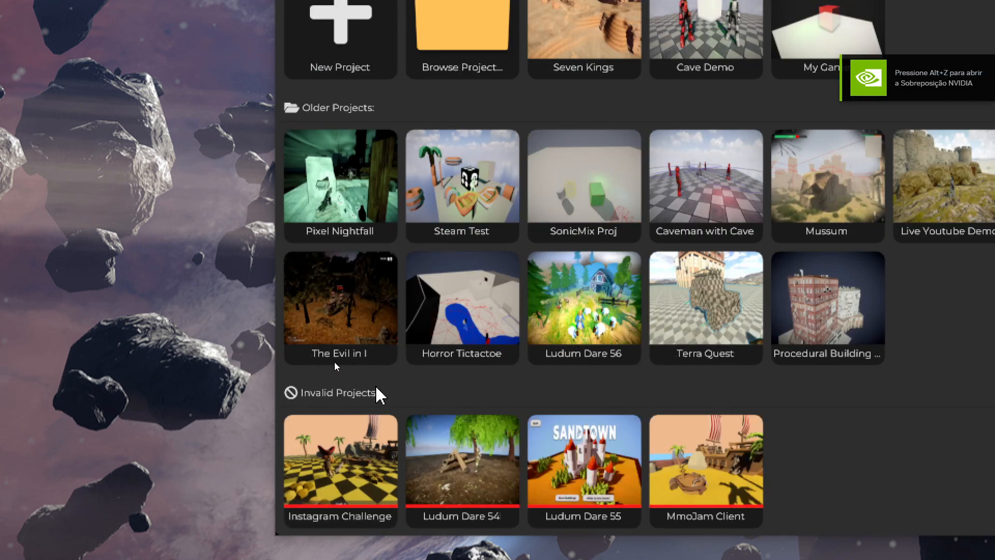
pyautogui.moveTo(705, 489)
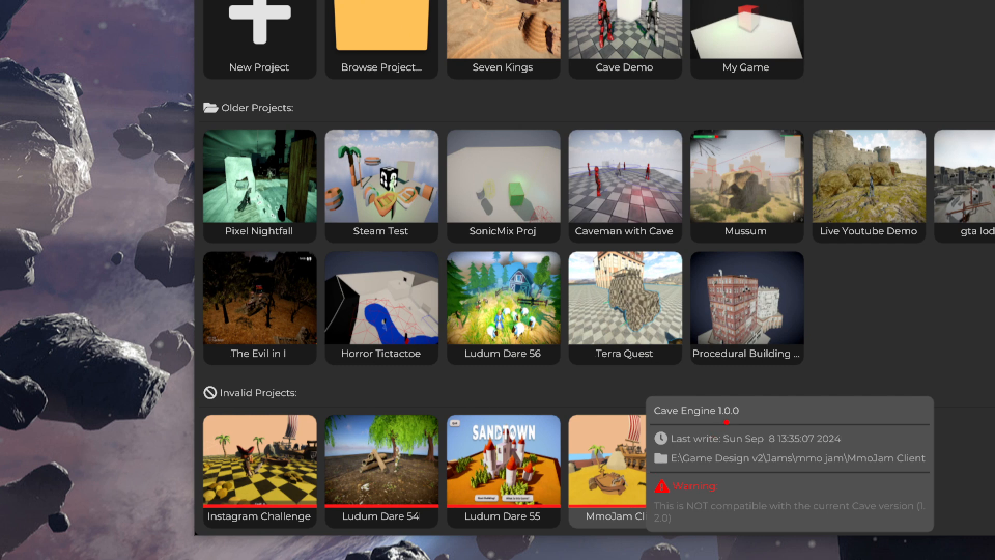
pyautogui.moveTo(727, 422)
pyautogui.mouseDown()
pyautogui.moveTo(767, 409)
pyautogui.moveTo(708, 388)
pyautogui.moveTo(641, 410)
pyautogui.moveTo(719, 422)
pyautogui.mouseUp()
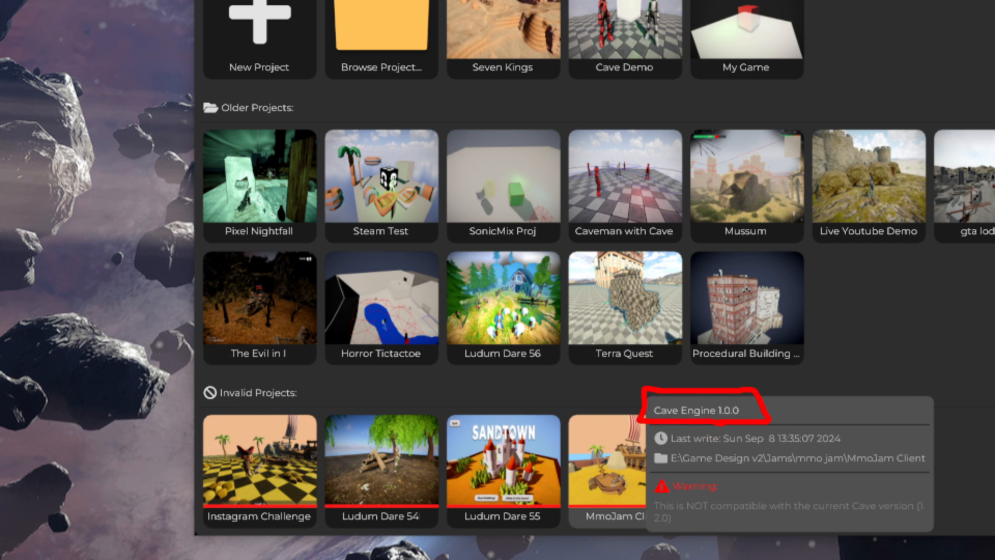
pyautogui.press('Escape')
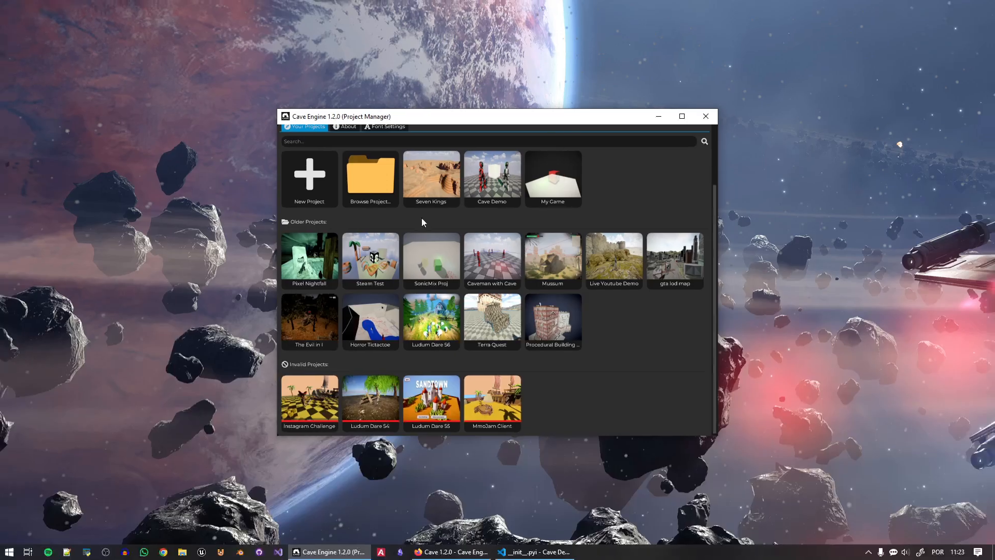
# Inspect the version details of the projects under Older Projects, and close the Project Manager
pyautogui.scroll(3, 384, 261)
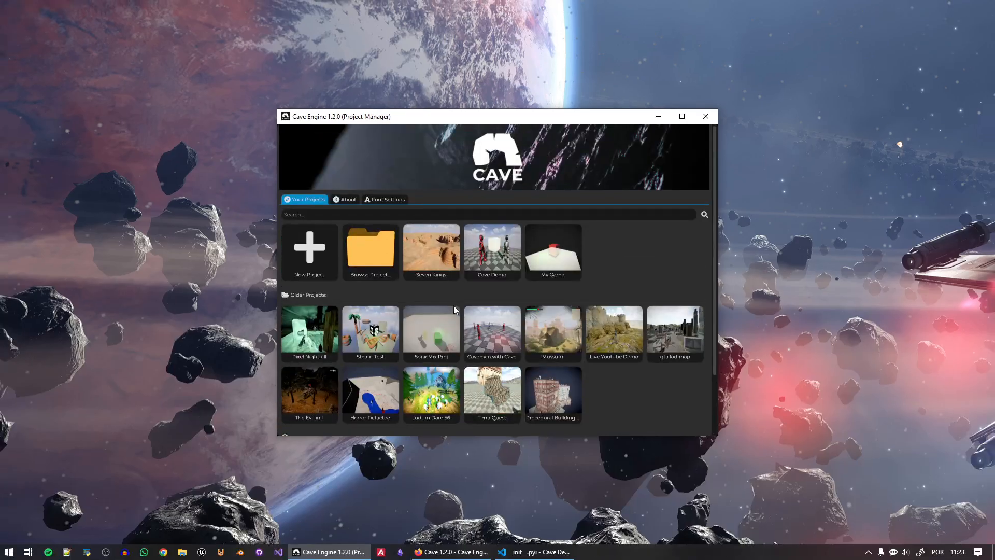
pyautogui.moveTo(398, 381)
pyautogui.moveTo(375, 327)
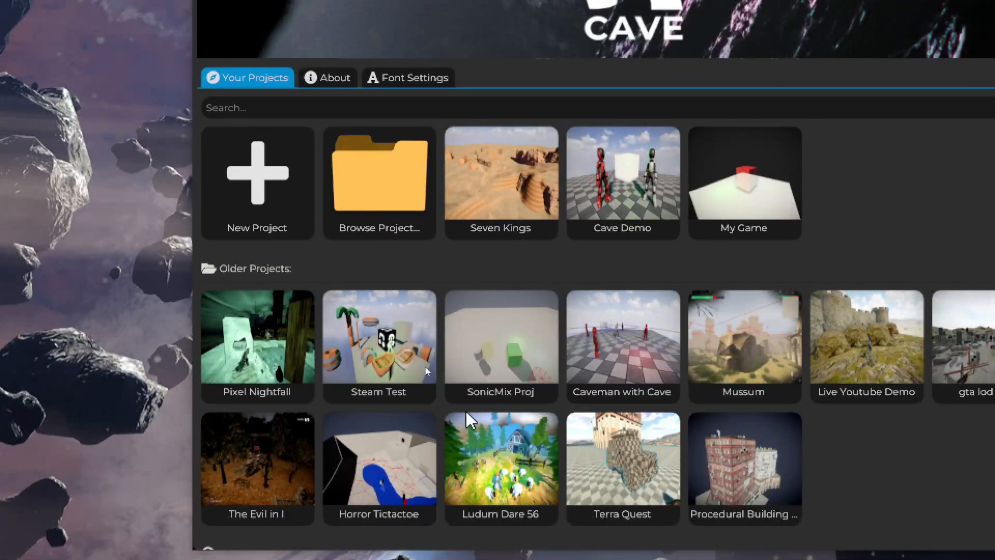
pyautogui.moveTo(554, 398)
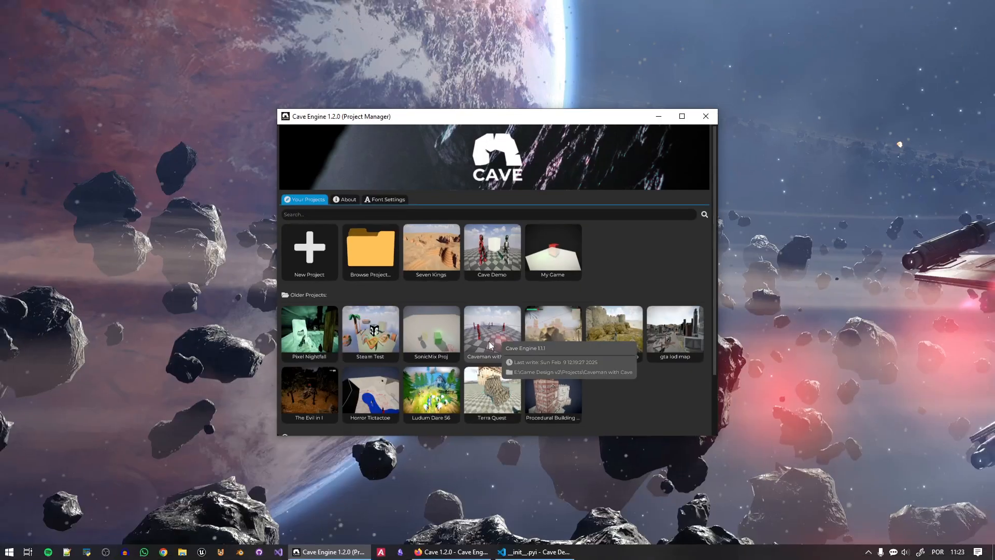
pyautogui.click(705, 116)
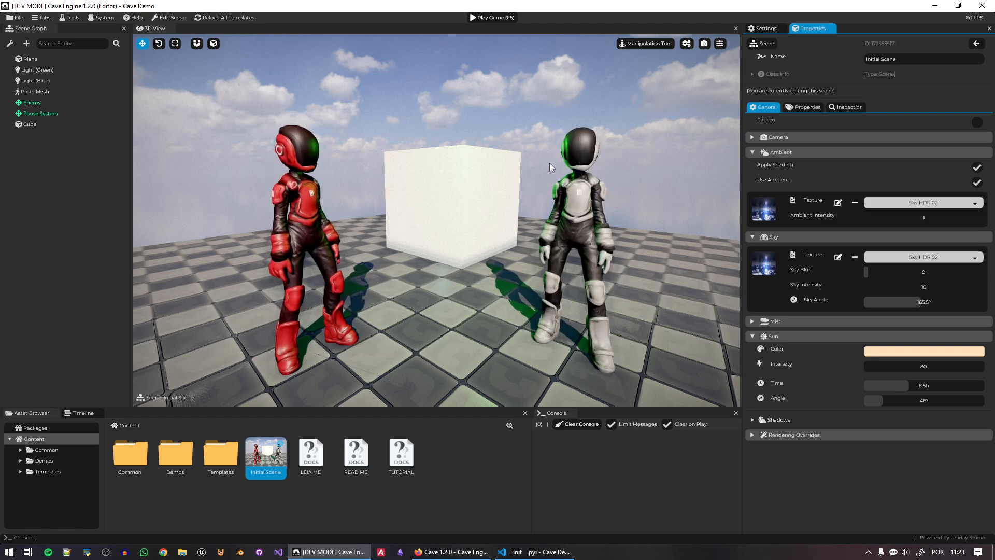
# Highlight the heading The Cave Engine Bible (Documentation) in the release notes, and return to the Cave Engine editor
pyautogui.click(450, 551)
pyautogui.scroll(-5, 842, 364)
pyautogui.scroll(-8, 842, 364)
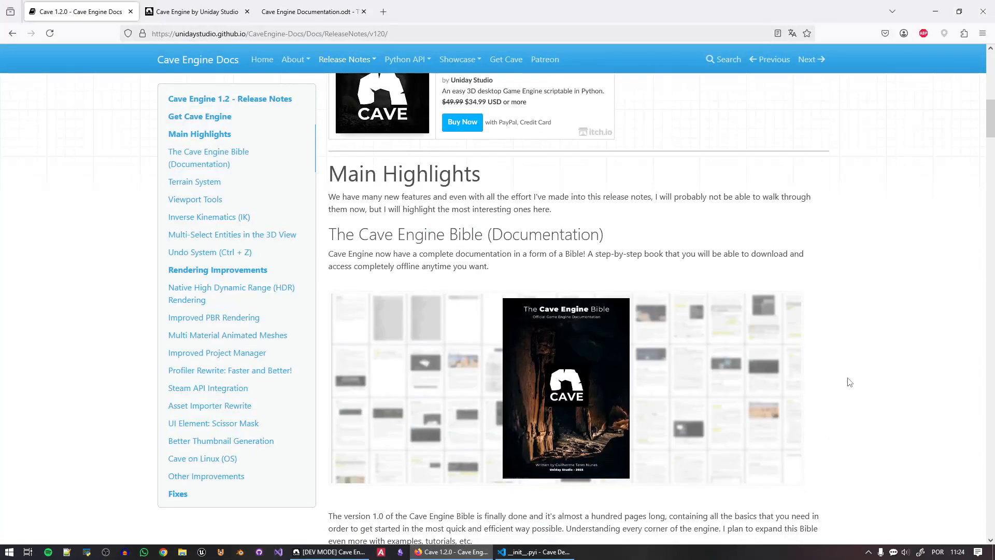
pyautogui.moveTo(611, 185); pyautogui.dragTo(330, 186)
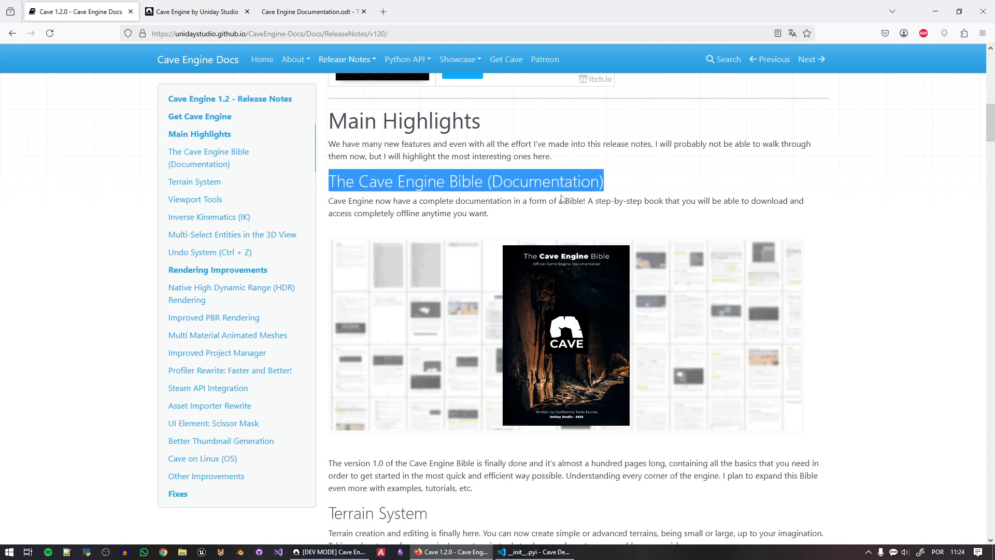
pyautogui.scroll(-2, 810, 370)
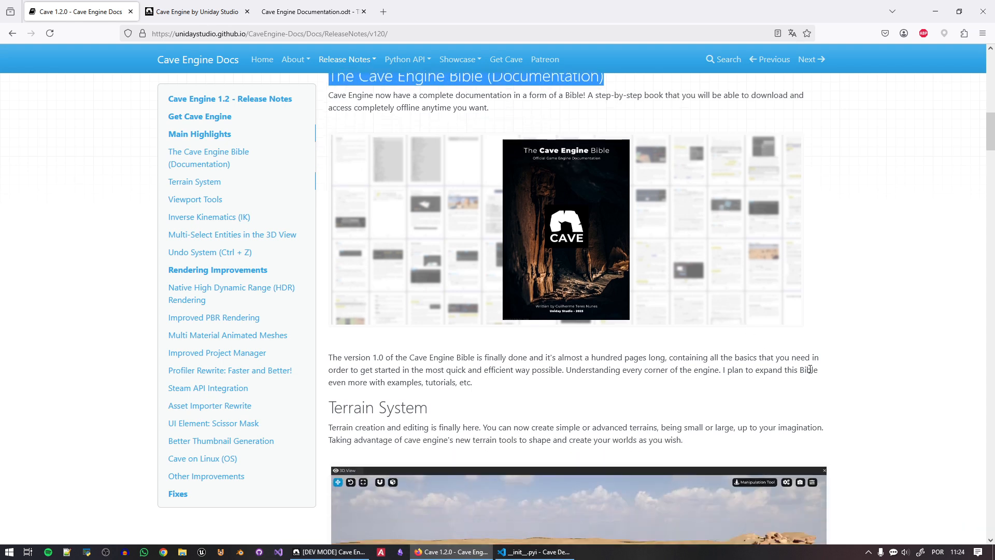
pyautogui.click(345, 550)
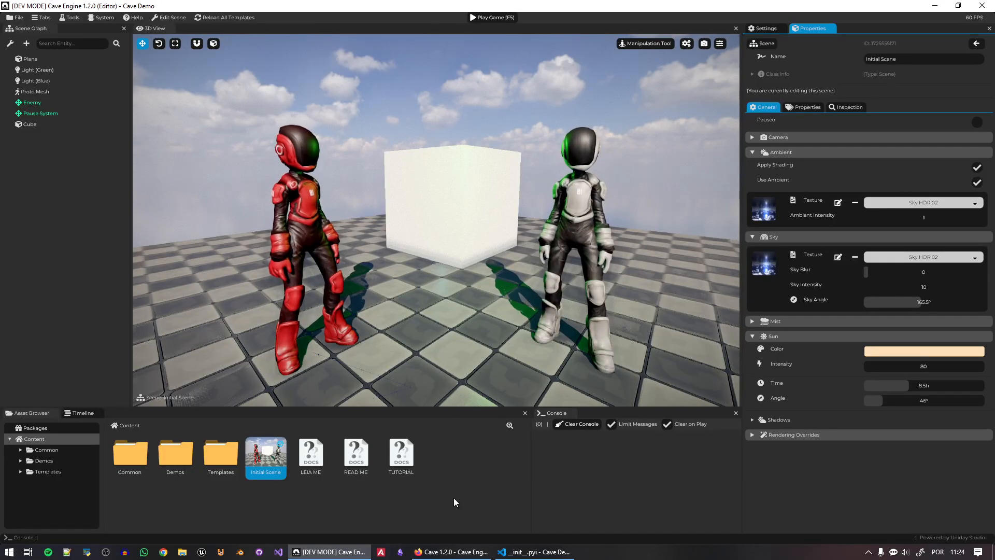
# Switch to the browser and open The Cave Engine Bible PDF at its Introduction page
pyautogui.click(450, 552)
pyautogui.scroll(1, 580, 319)
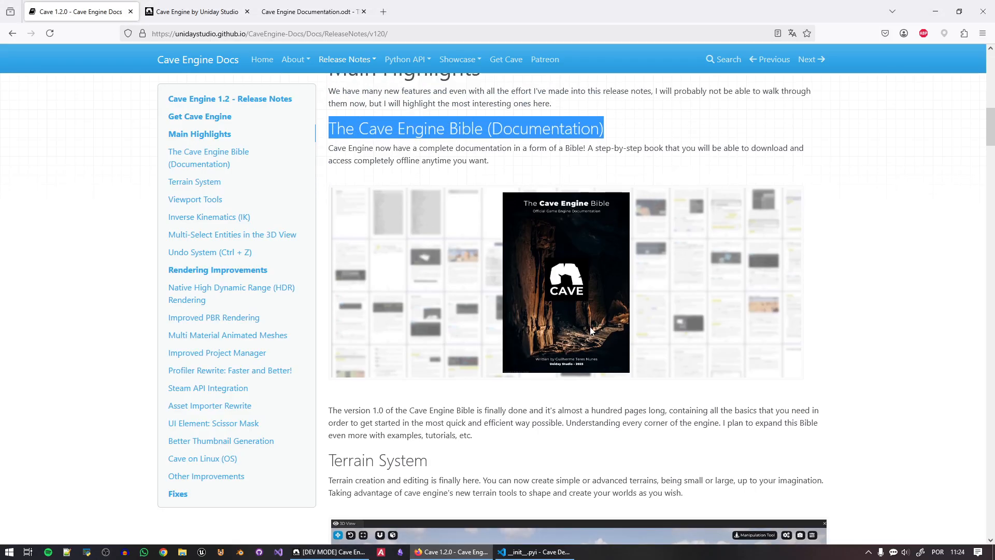
pyautogui.click(588, 235)
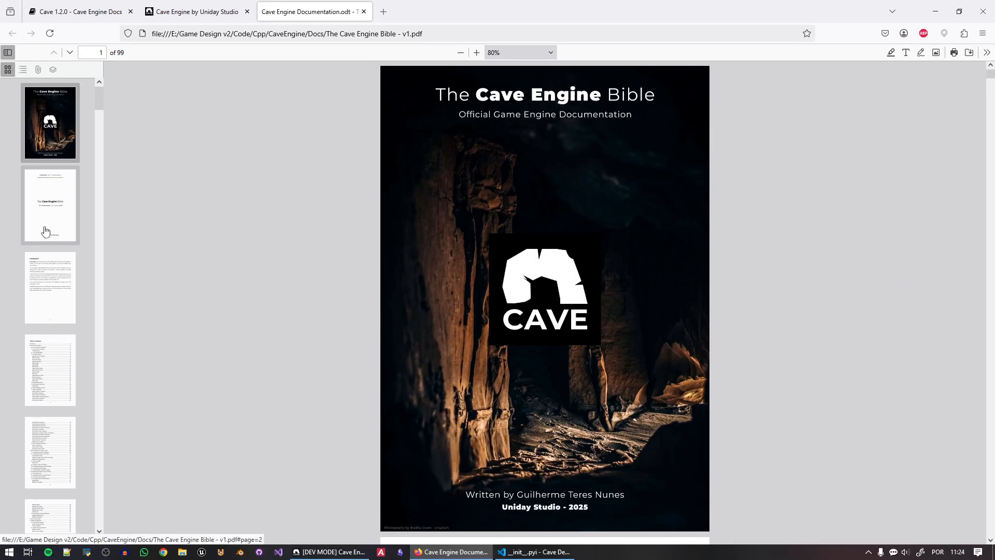
pyautogui.click(103, 415)
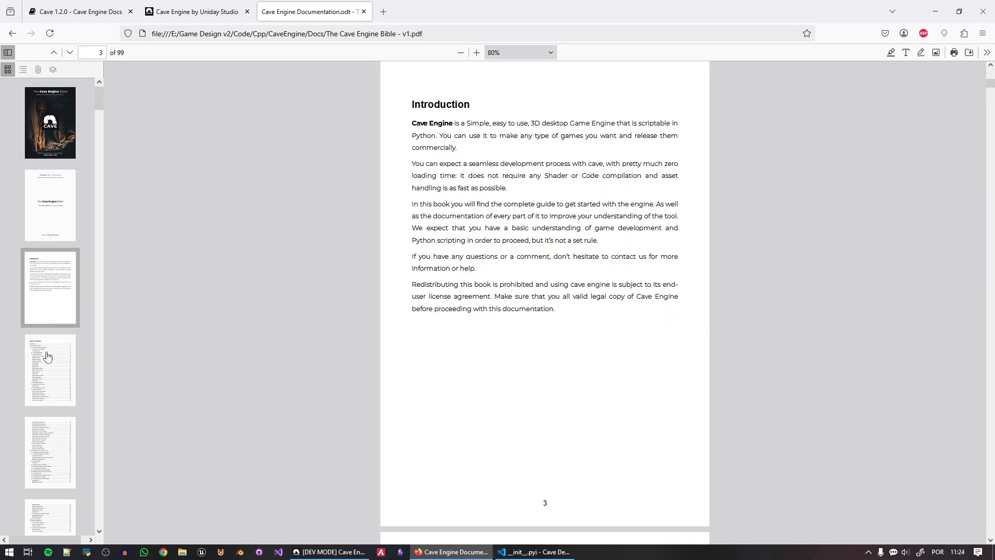
# Go to the Table of Contents in the PDF and mark its entries from Introduction down to the editor tabs
pyautogui.click(53, 382)
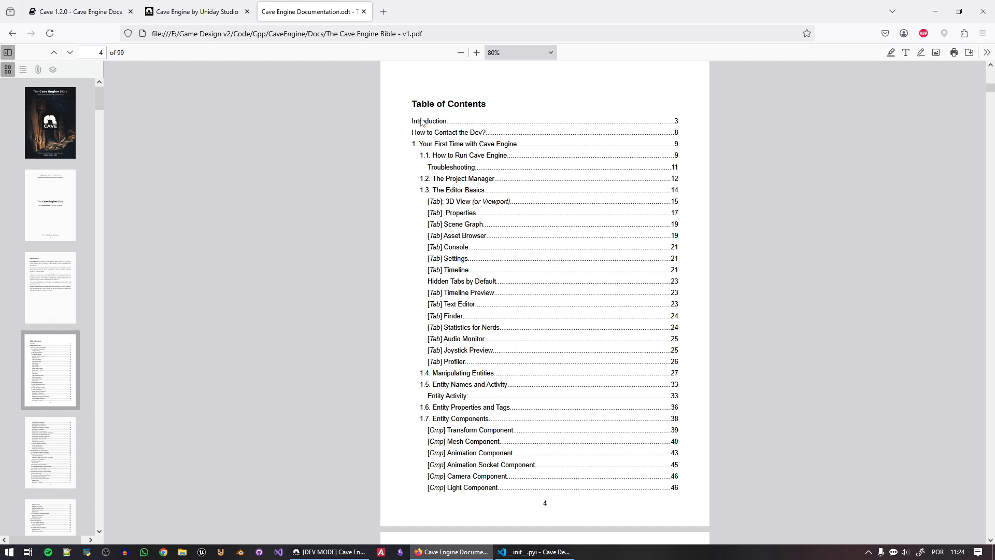
pyautogui.moveTo(421, 121); pyautogui.dragTo(533, 322)
pyautogui.click(533, 322)
# Examine the How to Contact the Dev? page, the instructions for running the engine, and The Project Manager section
pyautogui.scroll(-3, 68, 339)
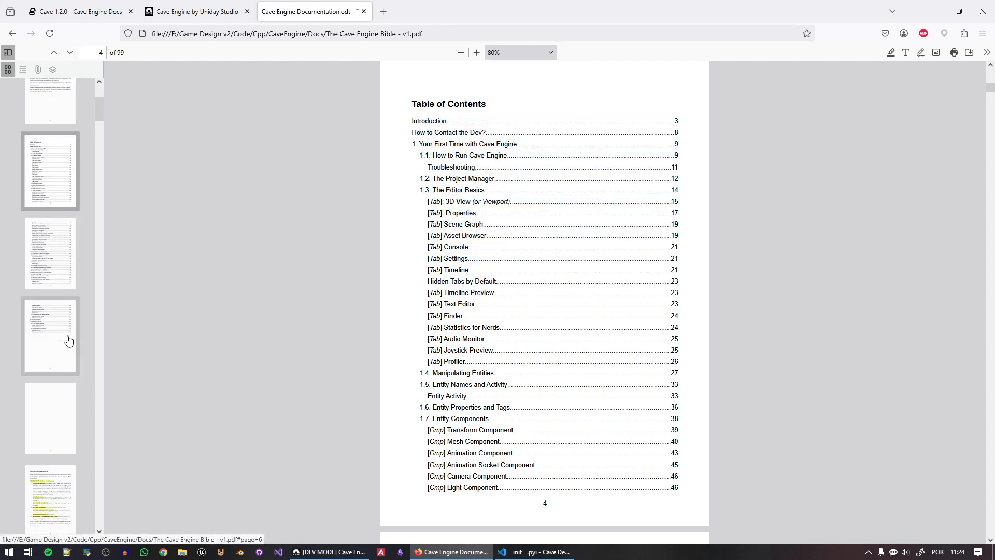
pyautogui.click(60, 486)
pyautogui.scroll(-2, 56, 495)
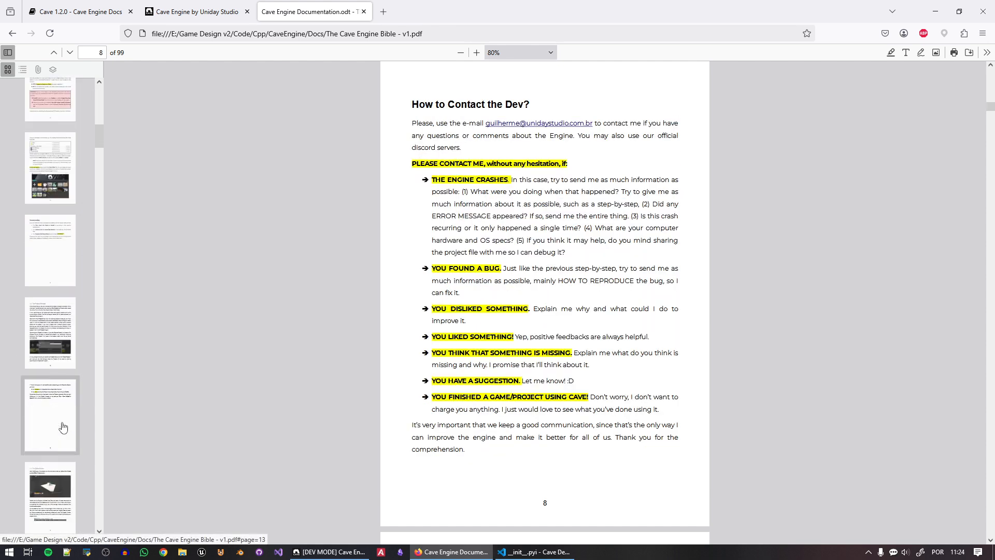
pyautogui.click(56, 208)
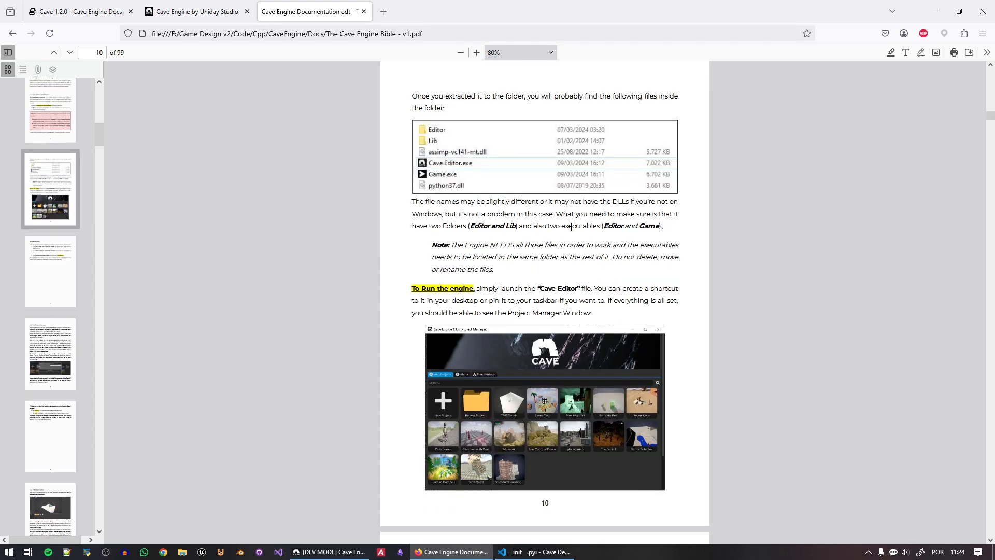
pyautogui.scroll(-3, 510, 347)
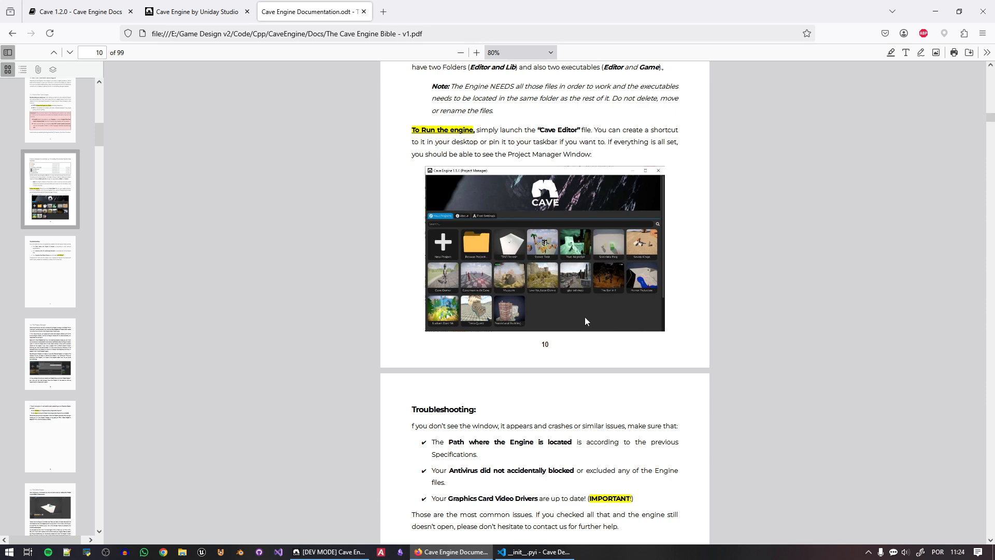
pyautogui.scroll(-10, 586, 321)
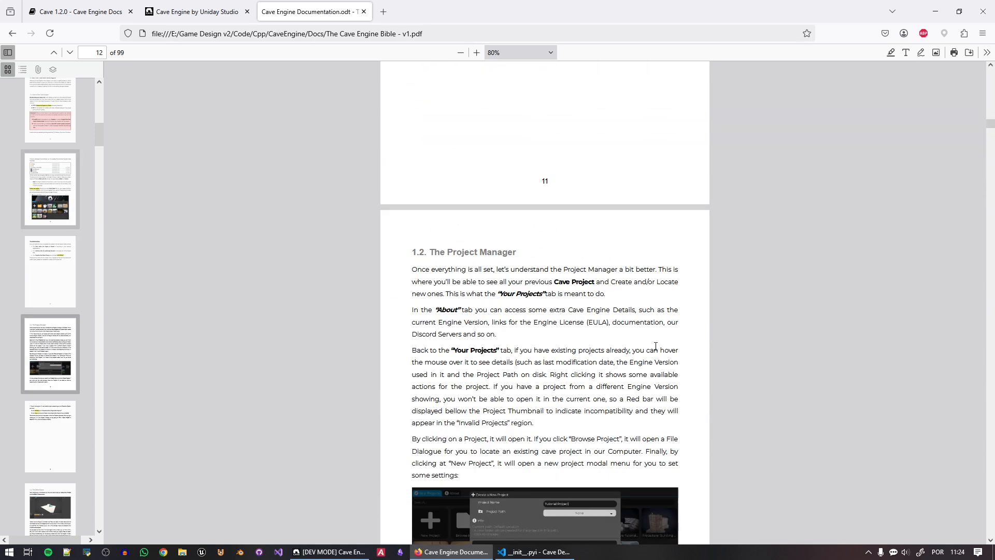
pyautogui.scroll(-4, 723, 278)
pyautogui.scroll(-14, 673, 409)
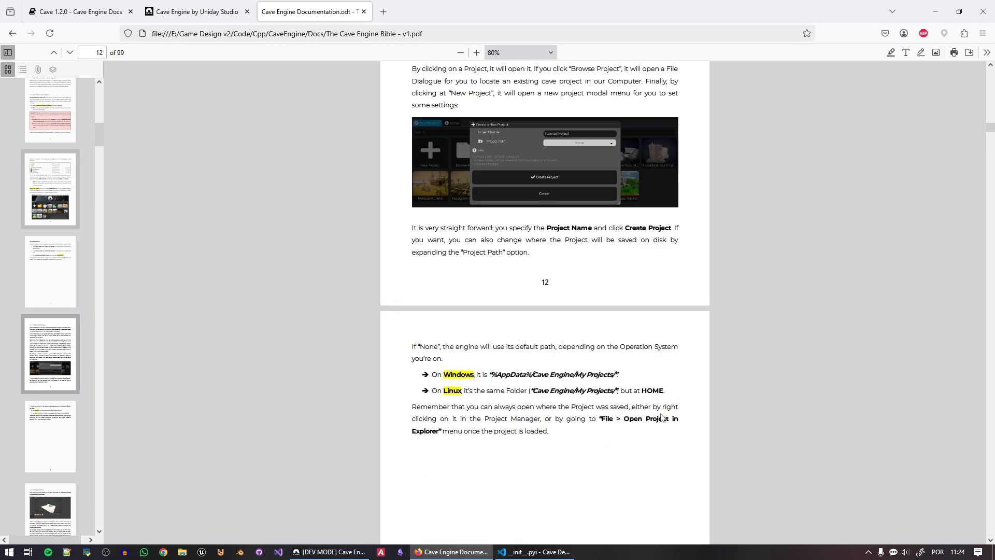
# Highlight the section heading 1.3. The Editor Basics and the 3D View (or Viewport) tab heading
pyautogui.scroll(-2, 654, 365)
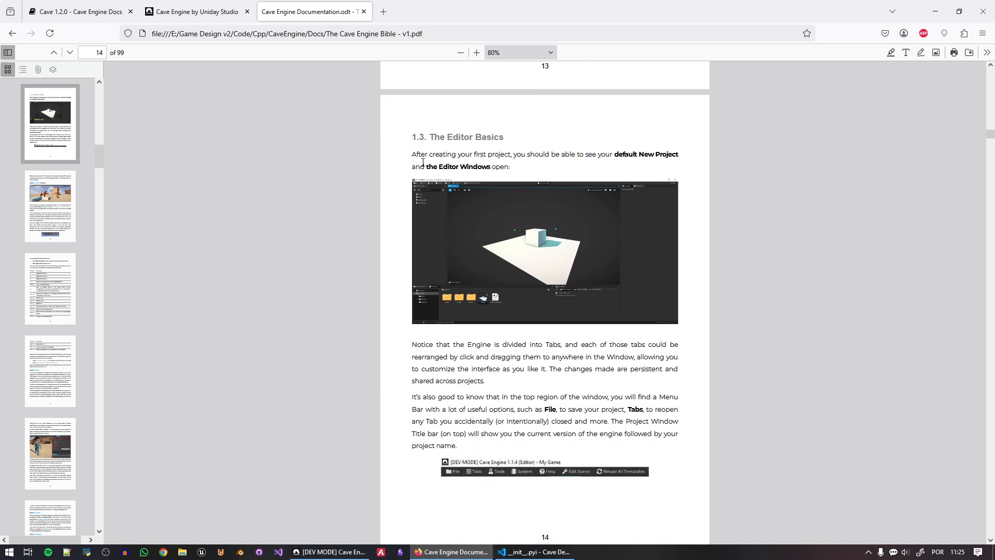
pyautogui.moveTo(410, 135); pyautogui.dragTo(445, 151)
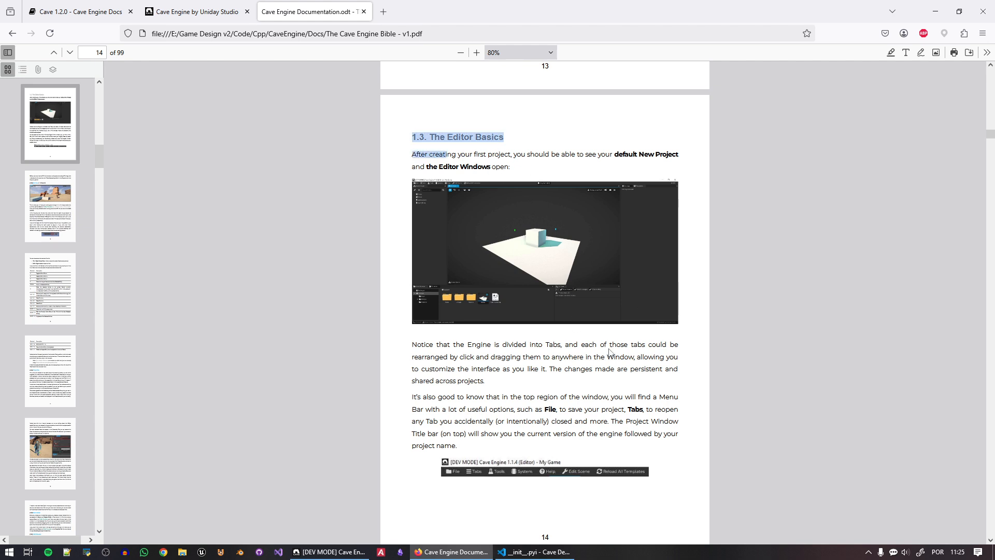
pyautogui.scroll(-8, 609, 353)
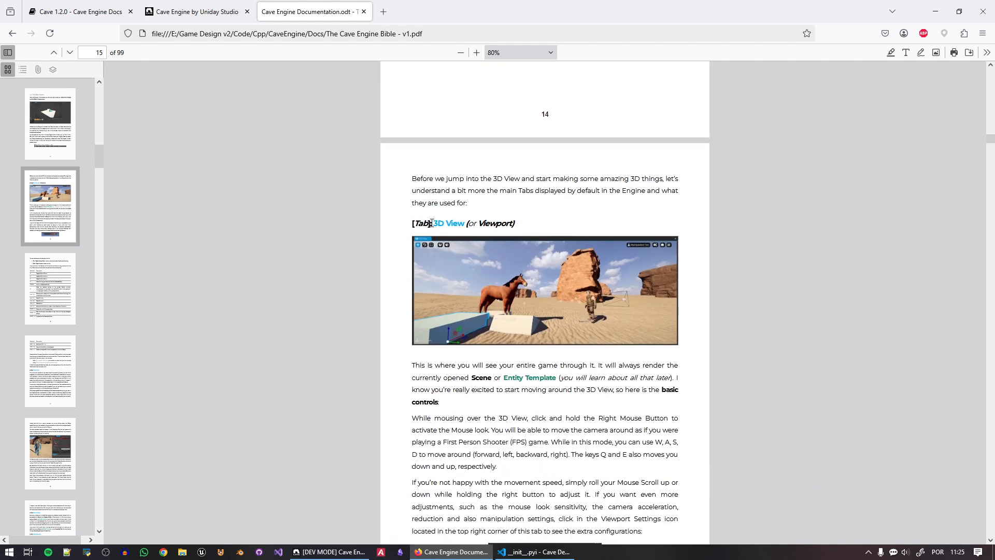
pyautogui.moveTo(432, 222); pyautogui.dragTo(526, 232)
pyautogui.click(454, 220)
# Read through the Viewport camera controls and mark entries in the shortcuts list on page 16
pyautogui.scroll(-10, 551, 243)
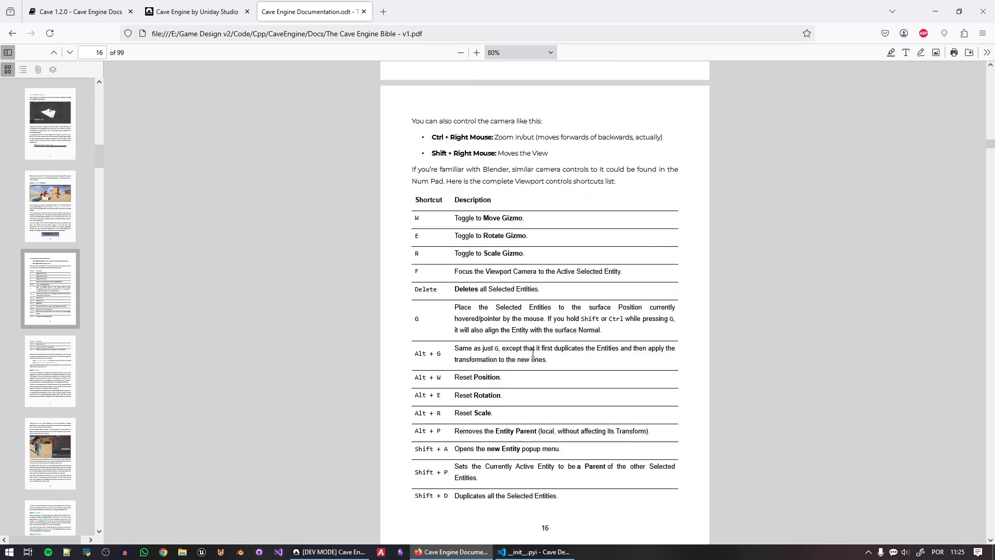
pyautogui.scroll(-2, 422, 229)
pyautogui.moveTo(426, 130); pyautogui.dragTo(560, 386)
pyautogui.click(564, 392)
# Examine the editor tab descriptions from Properties to Audio Monitor, and the pages on moving entities with gizmos
pyautogui.scroll(-9, 651, 346)
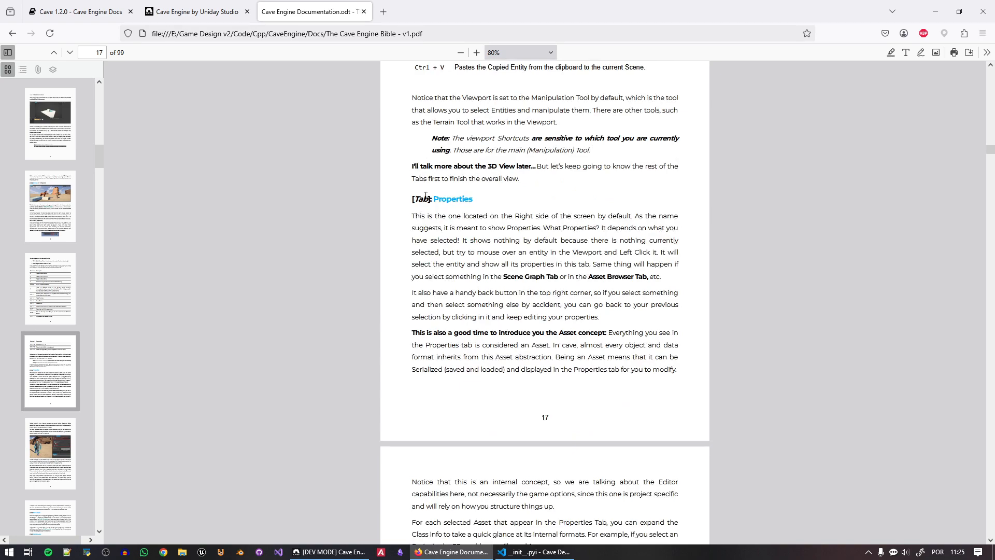
pyautogui.scroll(-6, 635, 373)
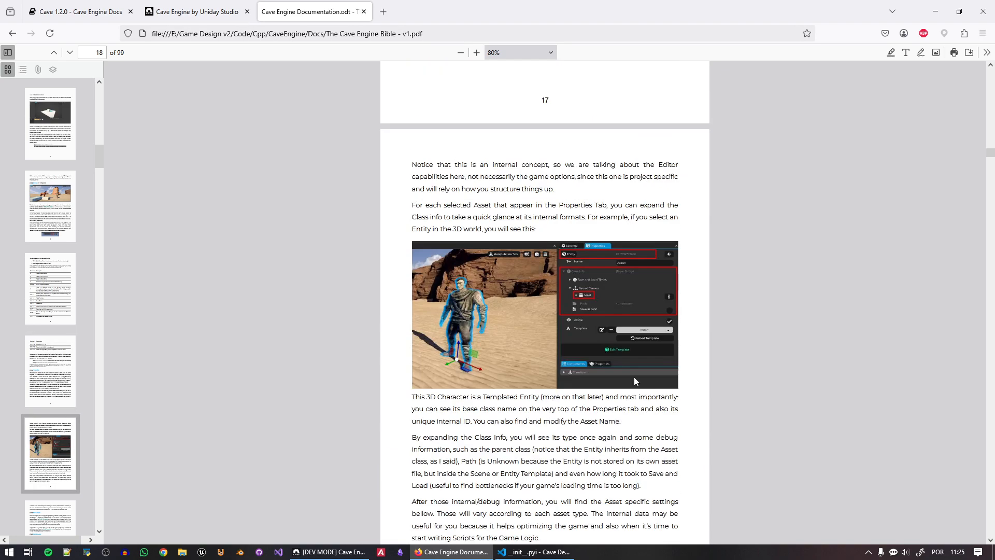
pyautogui.scroll(-20, 635, 382)
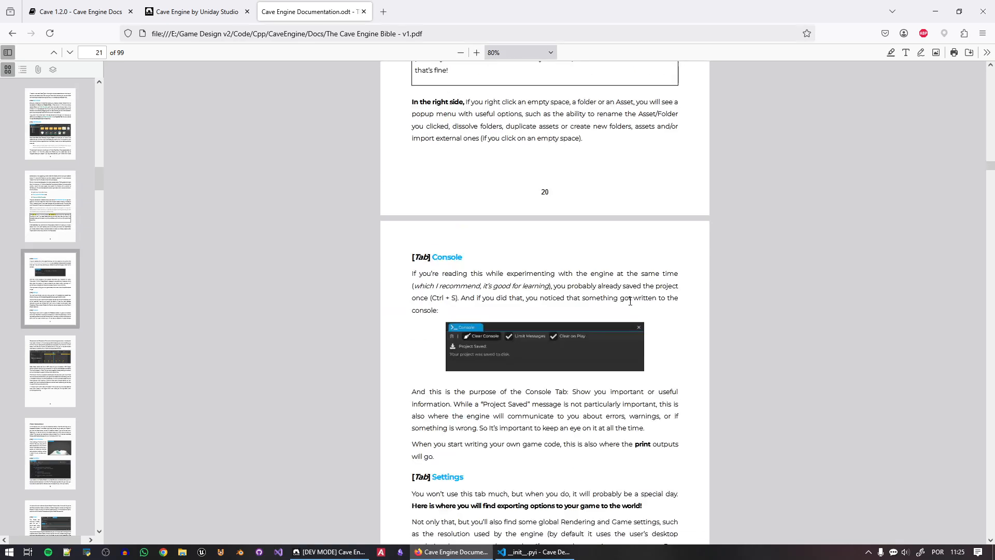
pyautogui.scroll(-20, 629, 301)
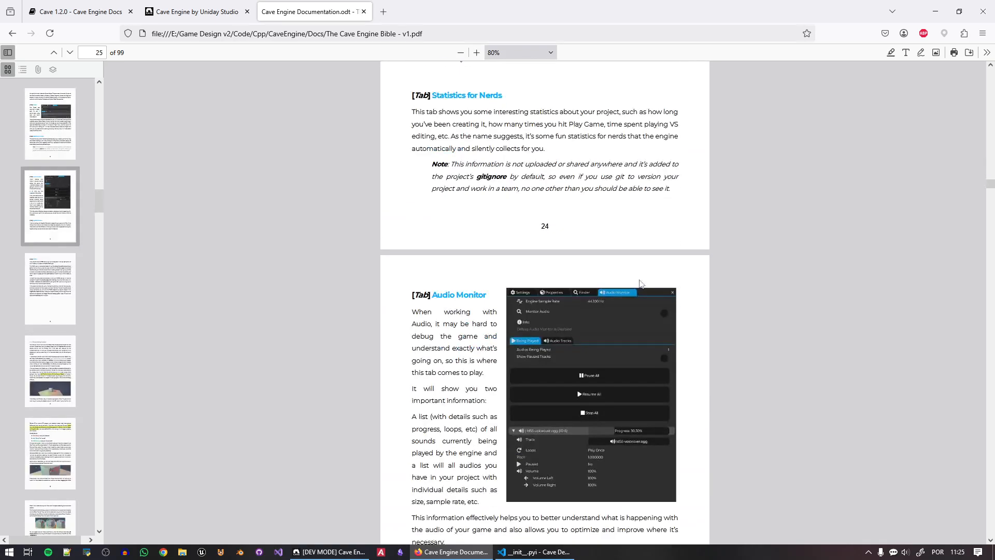
pyautogui.scroll(-20, 640, 283)
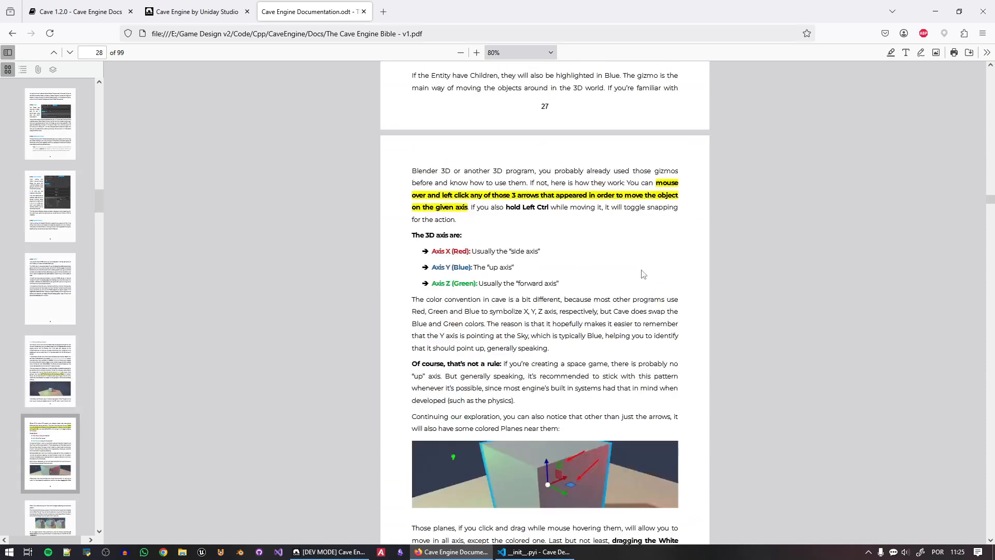
pyautogui.scroll(-8, 641, 275)
pyautogui.scroll(-5, 55, 327)
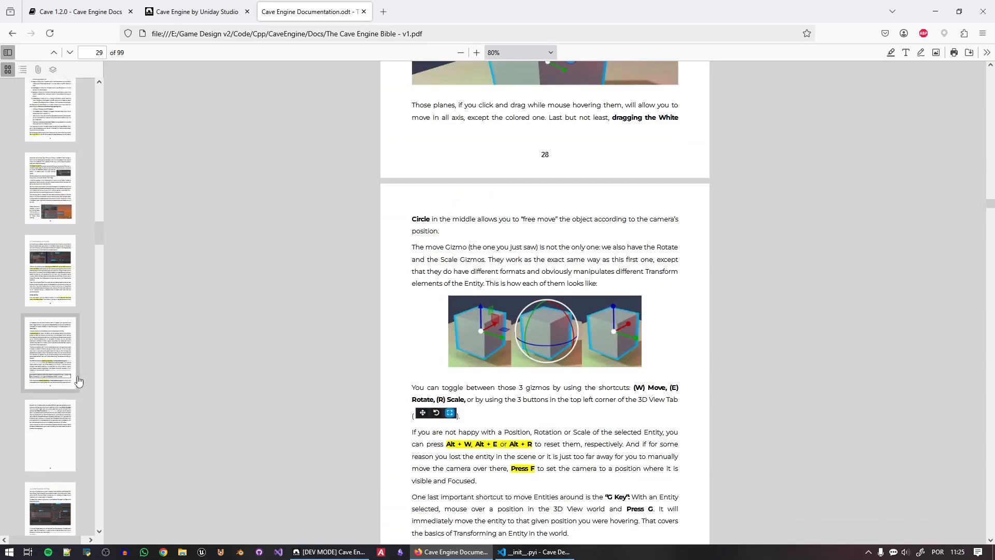
# Examine page 34 on disabled entities and section 1.6. Entity Properties and Tags
pyautogui.click(55, 328)
pyautogui.scroll(-3, 57, 366)
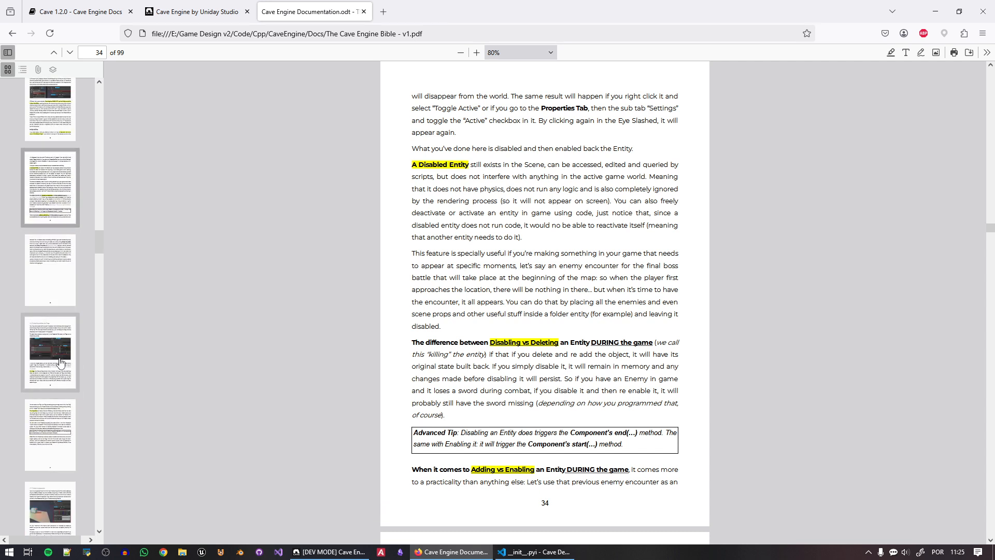
pyautogui.click(61, 361)
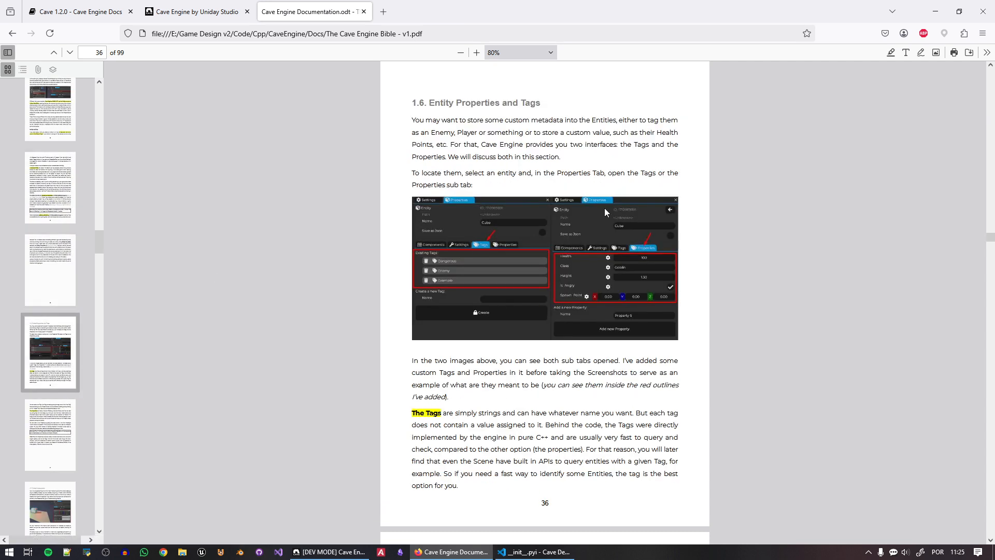
pyautogui.scroll(-6, 594, 309)
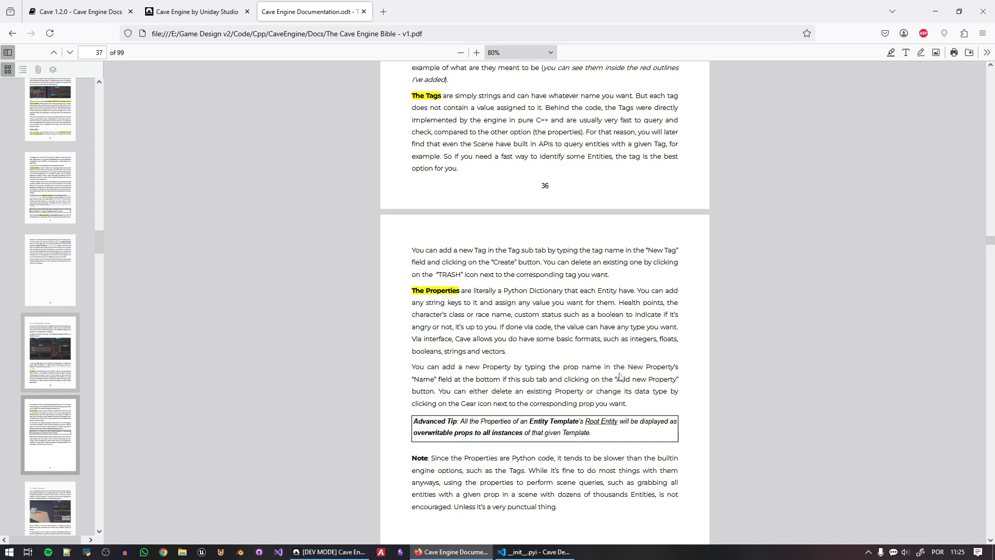
# Go to page 47 and review the Camera, Light and Particle Component descriptions, marking the Light Component text
pyautogui.scroll(-15, 56, 284)
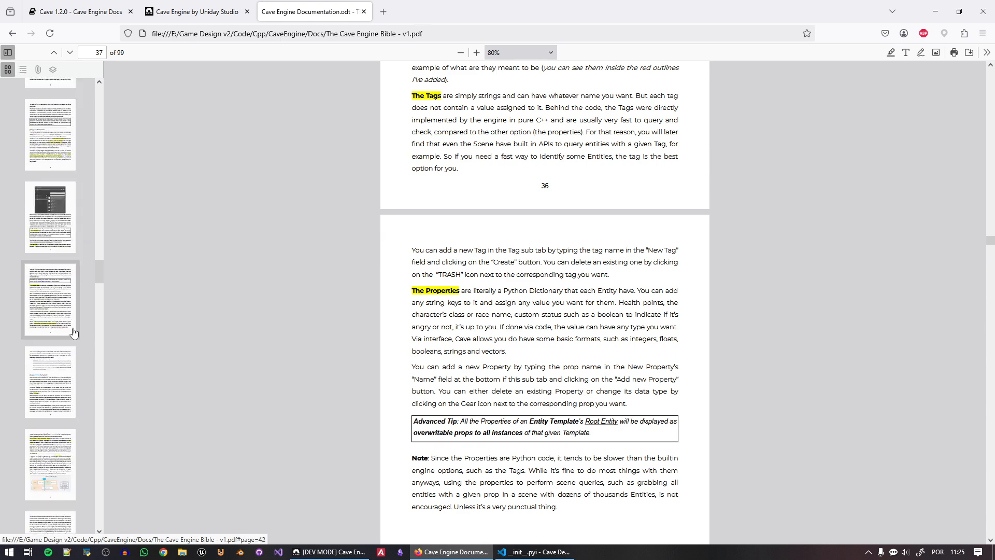
pyautogui.click(54, 413)
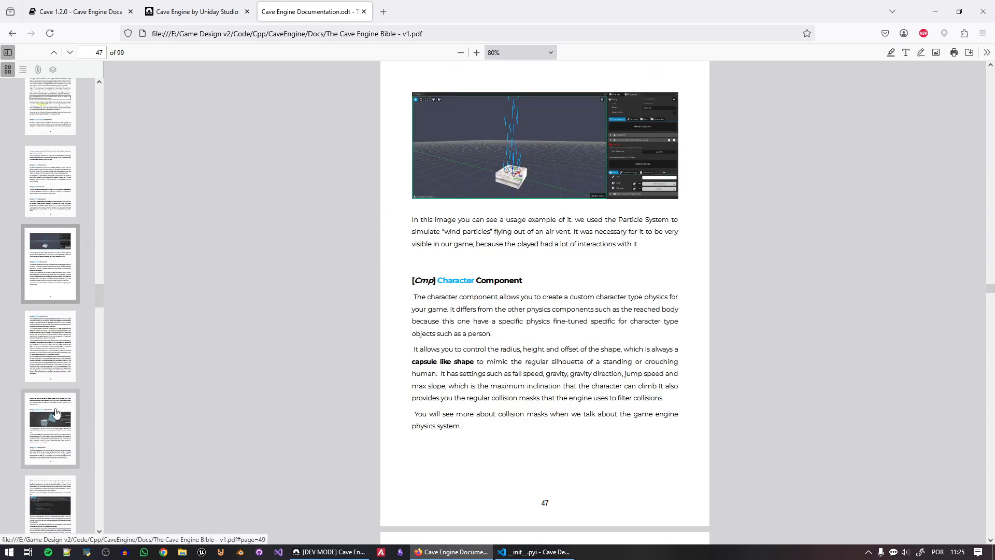
pyautogui.scroll(4, 632, 294)
pyautogui.scroll(4, 461, 374)
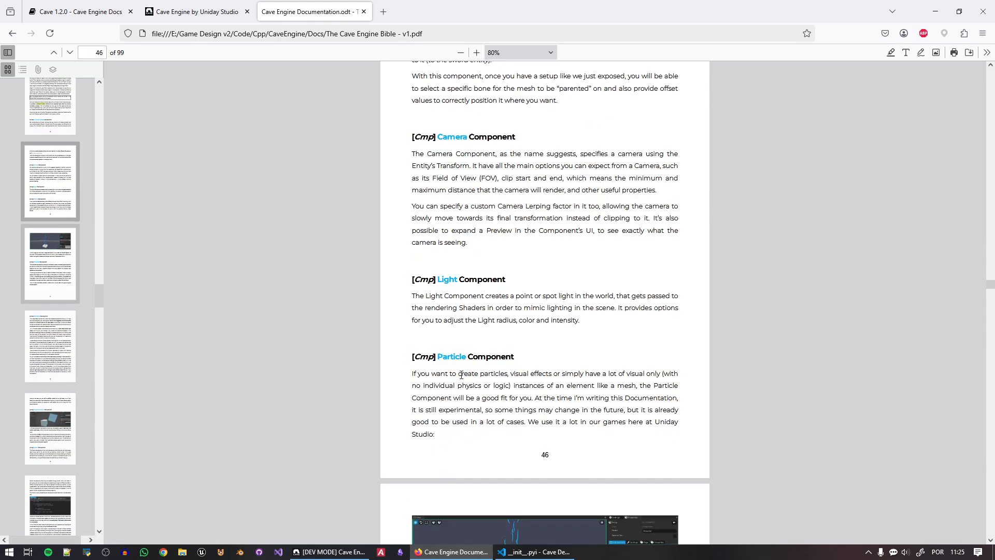
pyautogui.moveTo(510, 350); pyautogui.dragTo(524, 358)
pyautogui.scroll(-4, 569, 382)
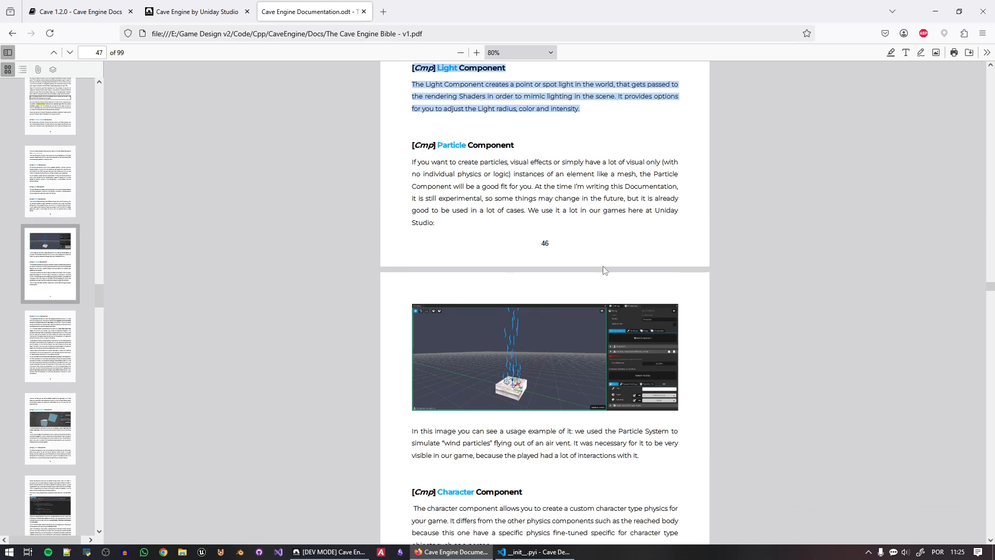
pyautogui.scroll(5, 601, 269)
pyautogui.click(517, 216)
# Read through the Character, Rigid Body, Physics Constraint and Python Component descriptions
pyautogui.scroll(-19, 576, 321)
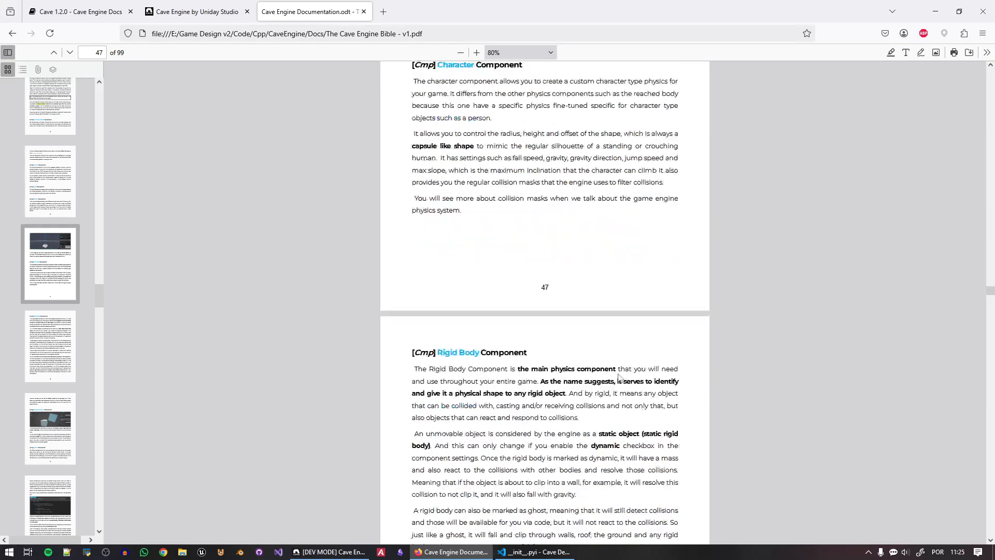
pyautogui.scroll(-6, 626, 373)
pyautogui.scroll(-10, 600, 416)
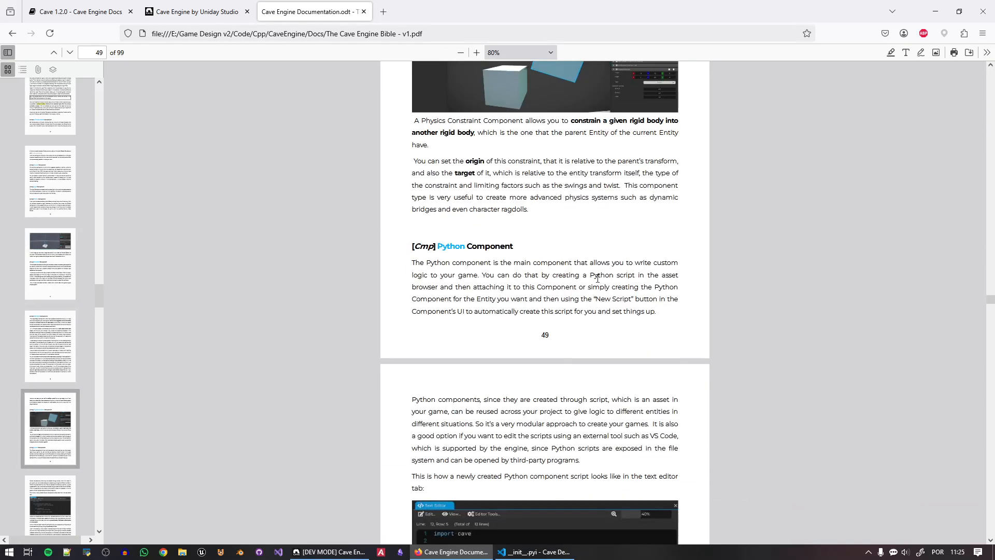
# Go to page 55 and examine the UI Element Component section, including how to add logic to UI elements
pyautogui.scroll(-4, 78, 353)
pyautogui.click(52, 356)
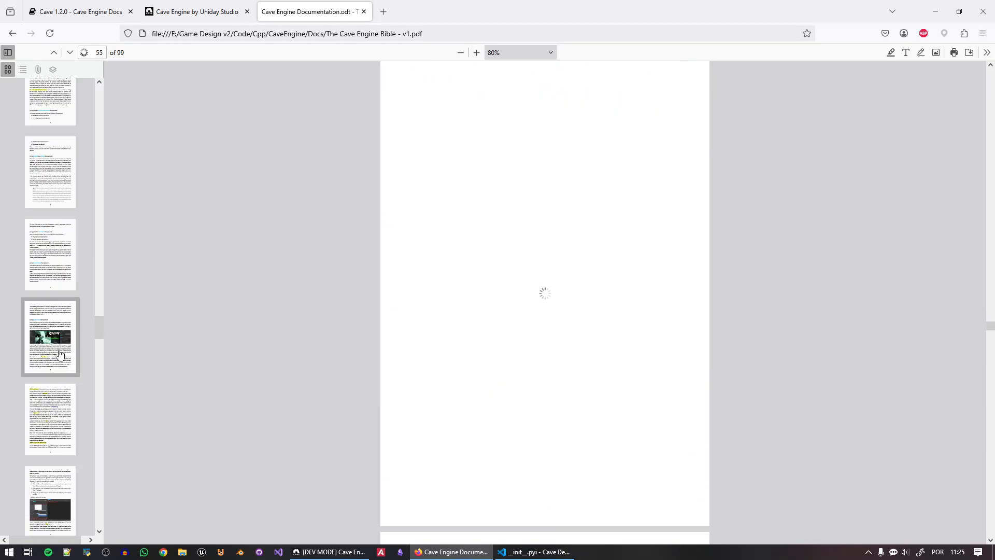
pyautogui.scroll(-3, 49, 363)
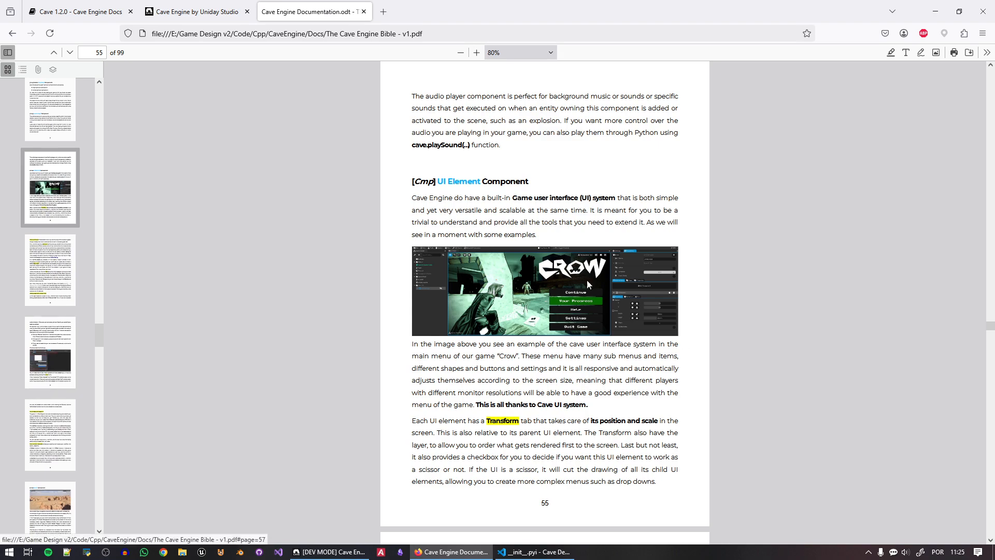
pyautogui.scroll(-12, 572, 329)
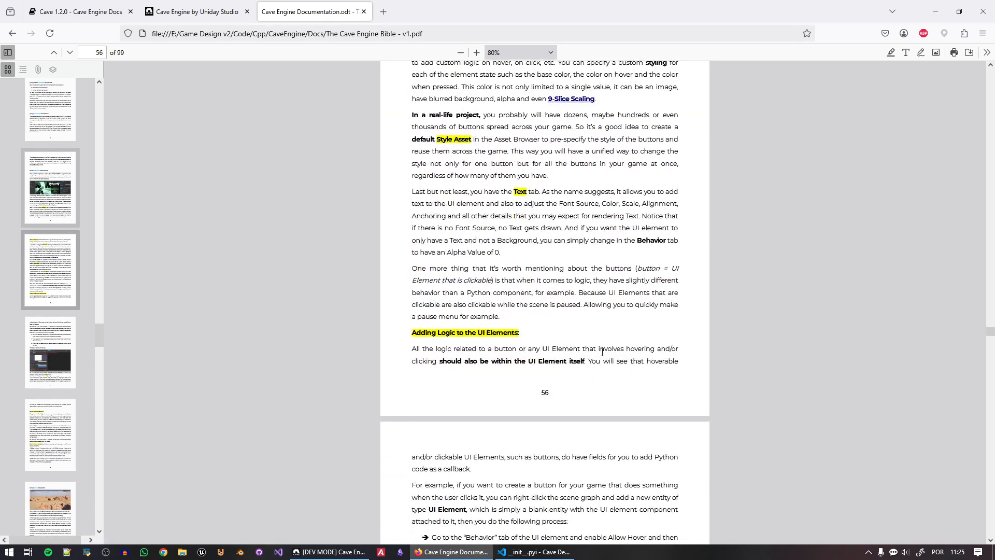
pyautogui.scroll(-8, 603, 352)
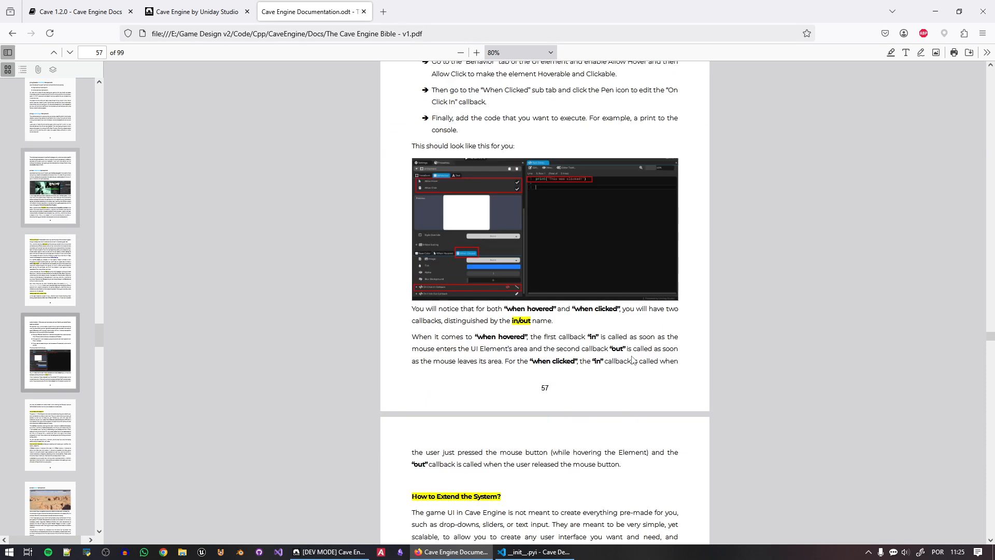
# Go to pages 81 to 83 of the documentation and examine the Cave Player and Main Loop diagrams with section 3.1
pyautogui.scroll(-20, 58, 399)
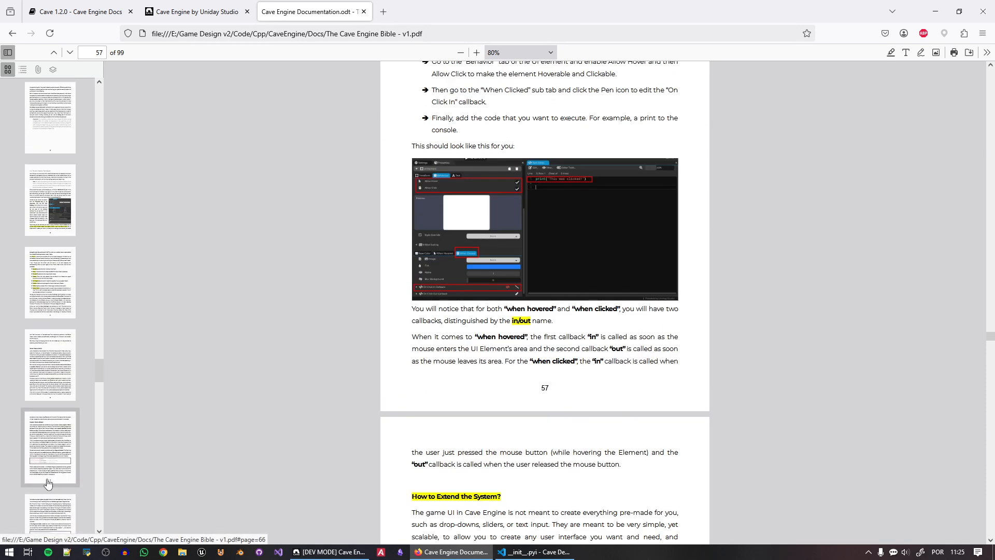
pyautogui.scroll(-8, 56, 409)
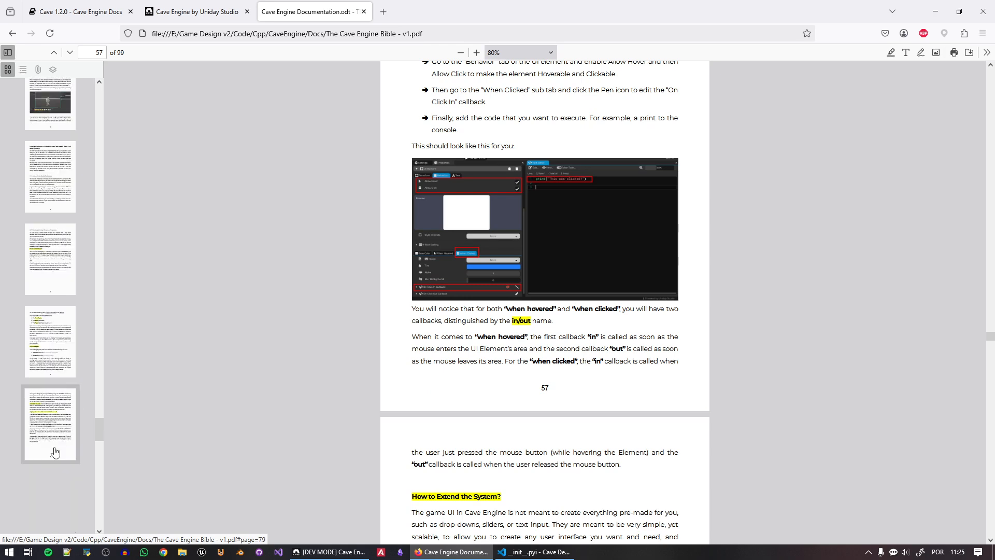
pyautogui.click(59, 408)
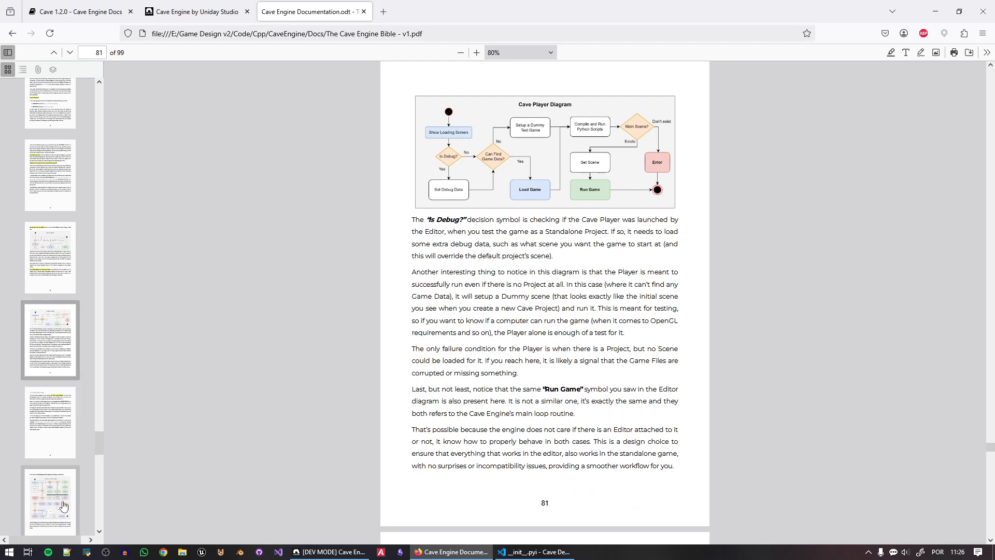
pyautogui.click(63, 506)
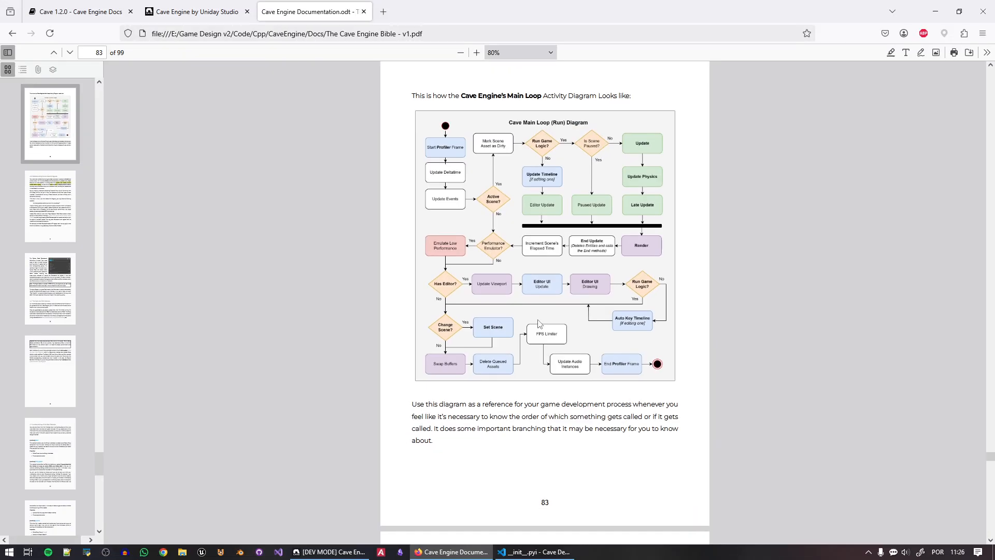
pyautogui.scroll(-10, 566, 343)
pyautogui.scroll(10, 557, 337)
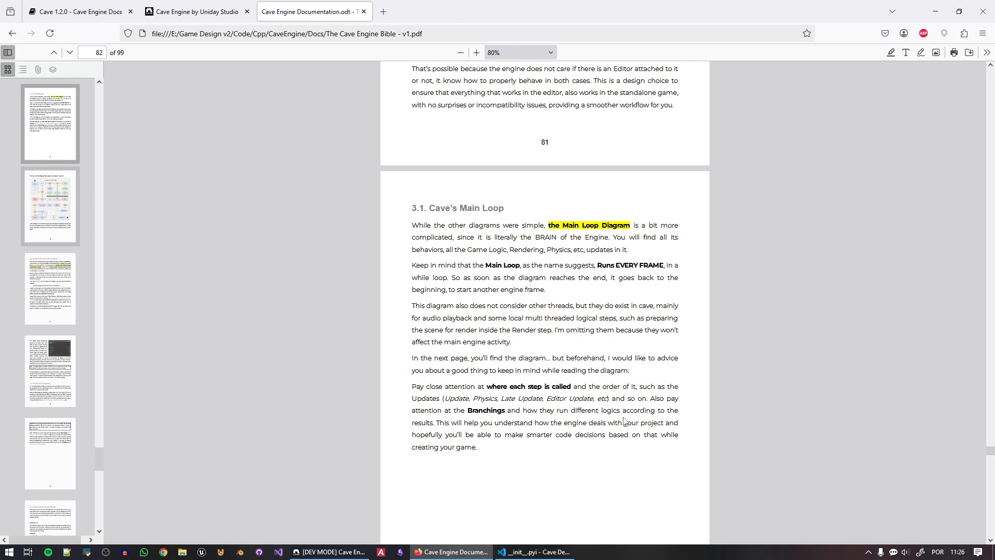
# Open the Cave Engine Python API reference, mark its welcome heading, and check the editor's help entry that leads to it
pyautogui.click(331, 551)
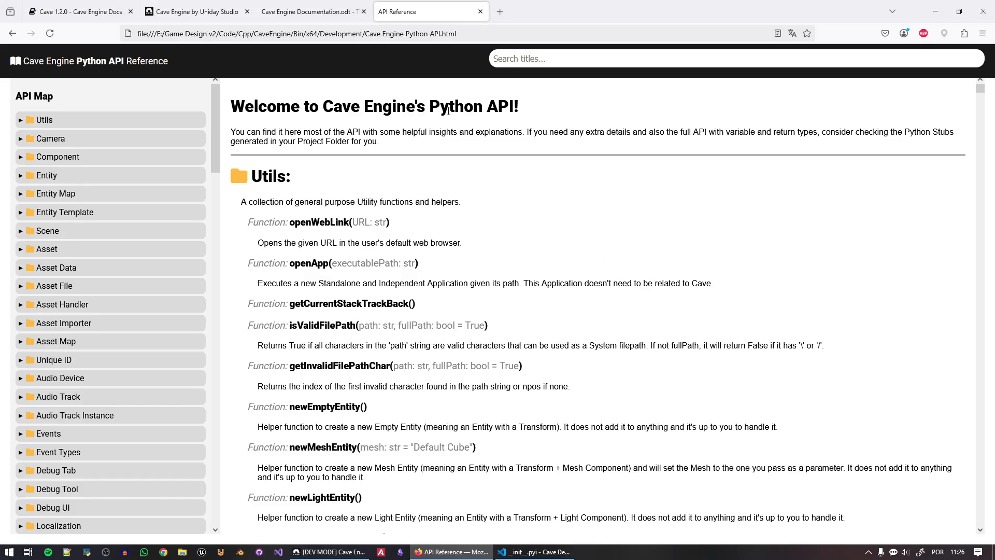
pyautogui.moveTo(392, 106); pyautogui.dragTo(519, 116)
pyautogui.click(333, 552)
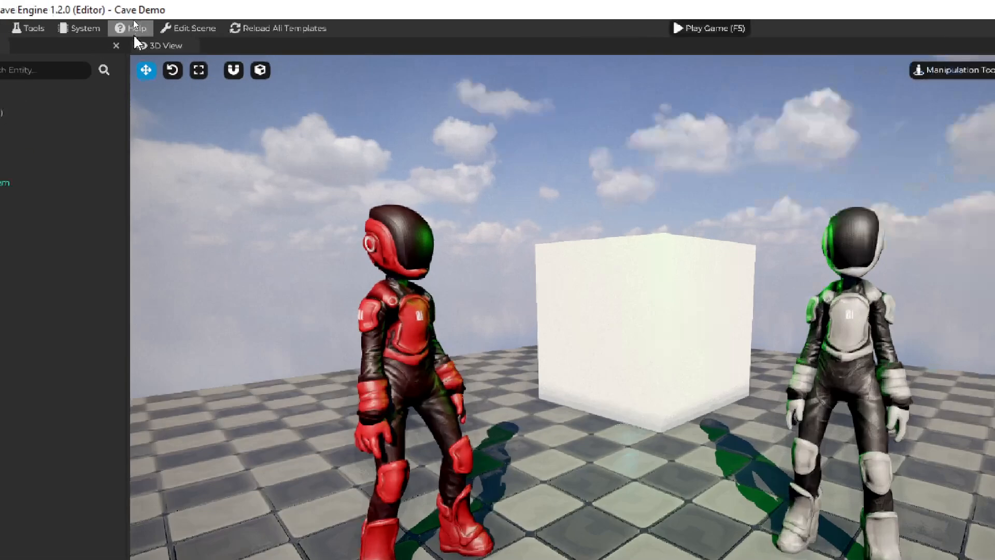
pyautogui.click(144, 27)
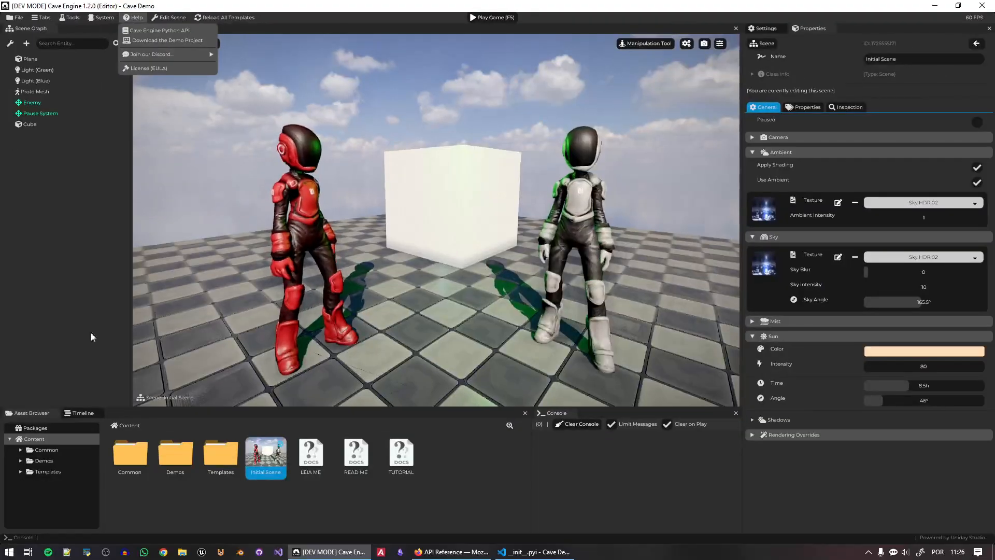
pyautogui.click(91, 339)
pyautogui.click(450, 551)
pyautogui.click(711, 347)
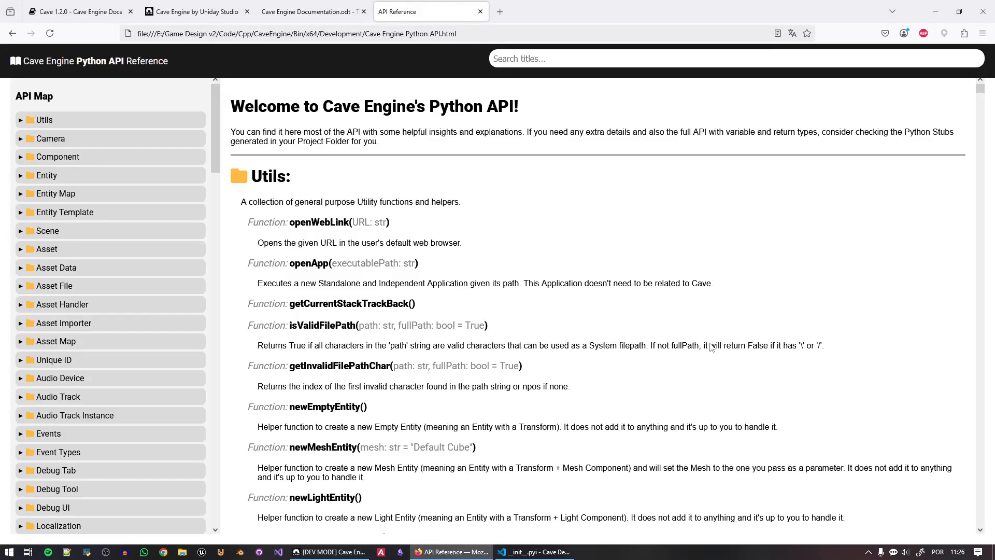
# Look through the Utils functions in the API reference, open the Scene section and go to the Entity section
pyautogui.scroll(-3, 353, 383)
pyautogui.scroll(-9, 320, 231)
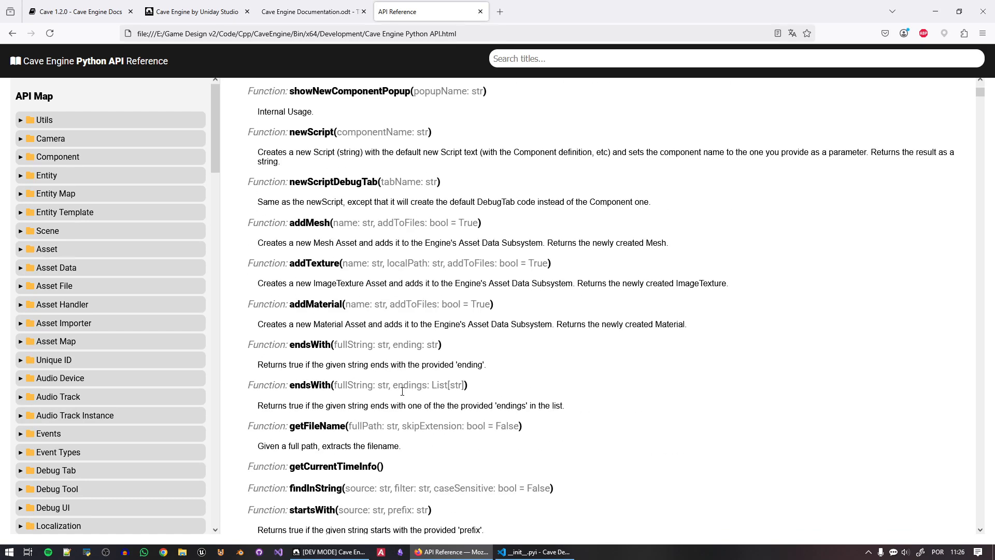
pyautogui.scroll(3, 394, 332)
pyautogui.scroll(-4, 433, 382)
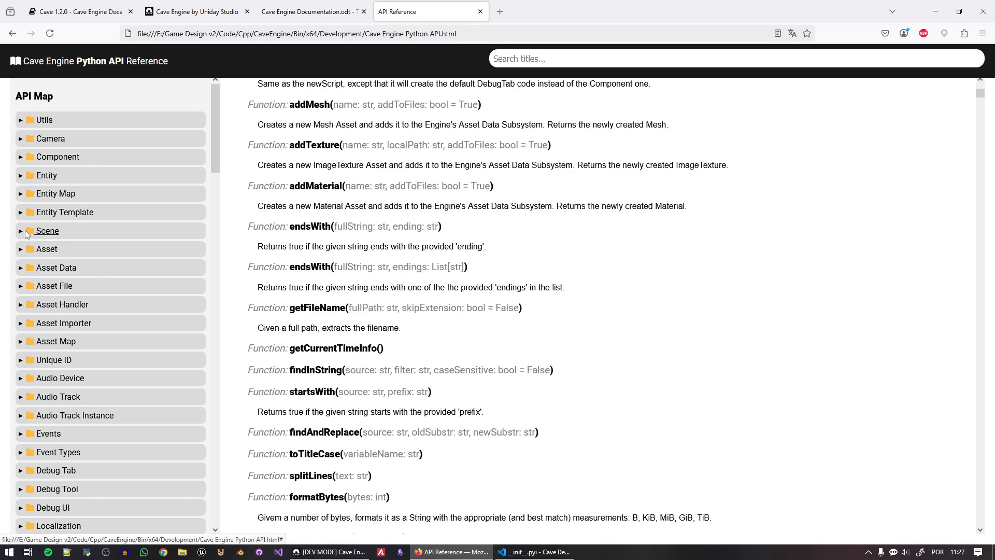
pyautogui.click(47, 231)
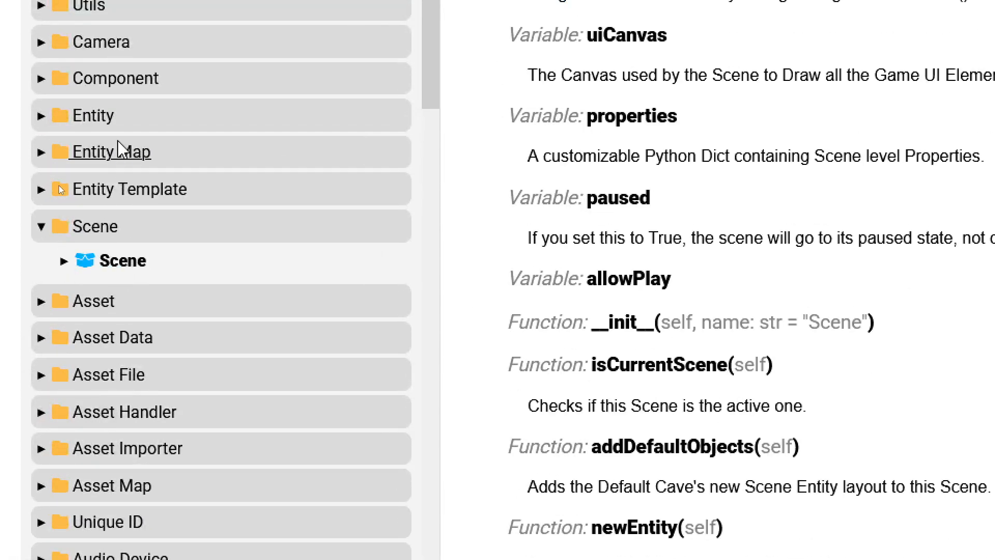
pyautogui.click(99, 118)
pyautogui.scroll(4, 857, 166)
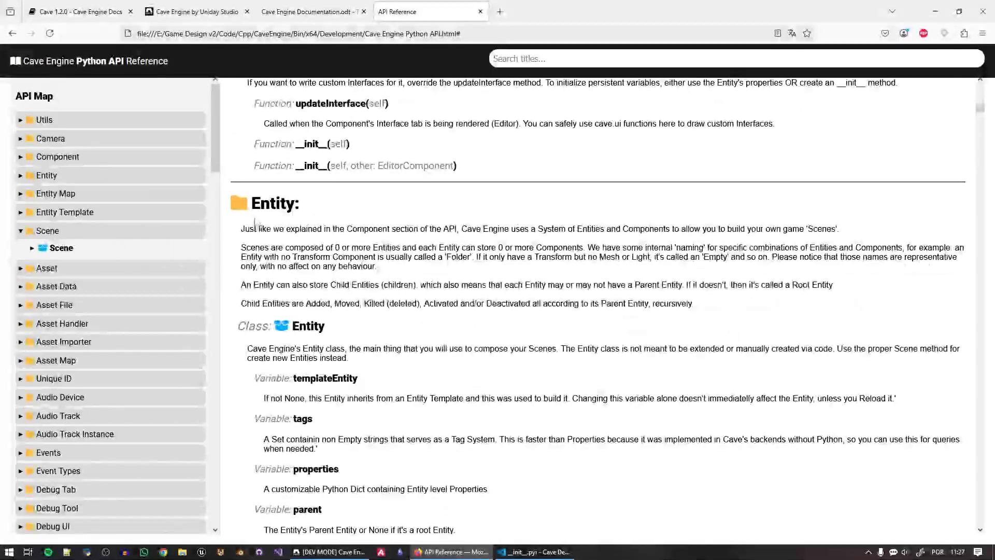
# Review the Entity section, marking its introduction and the properties and parent variables, and read on through the activation and template functions
pyautogui.moveTo(210, 222); pyautogui.dragTo(994, 375)
pyautogui.scroll(-3, 375, 328)
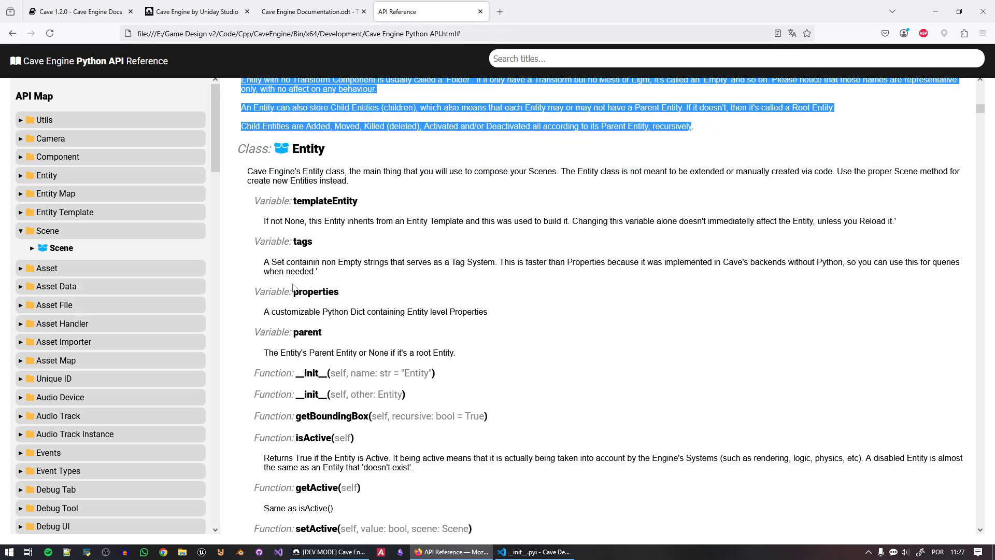
pyautogui.moveTo(292, 287); pyautogui.dragTo(384, 353)
pyautogui.scroll(-4, 409, 414)
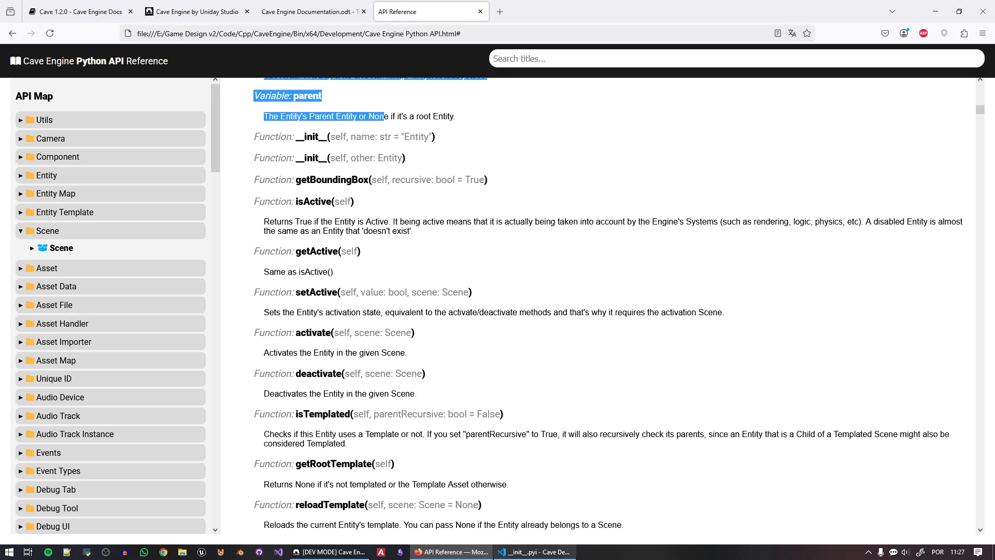
# Switch to Visual Studio Code and look through the class definitions in the __init__.pyi Python stubs
pyautogui.click(544, 553)
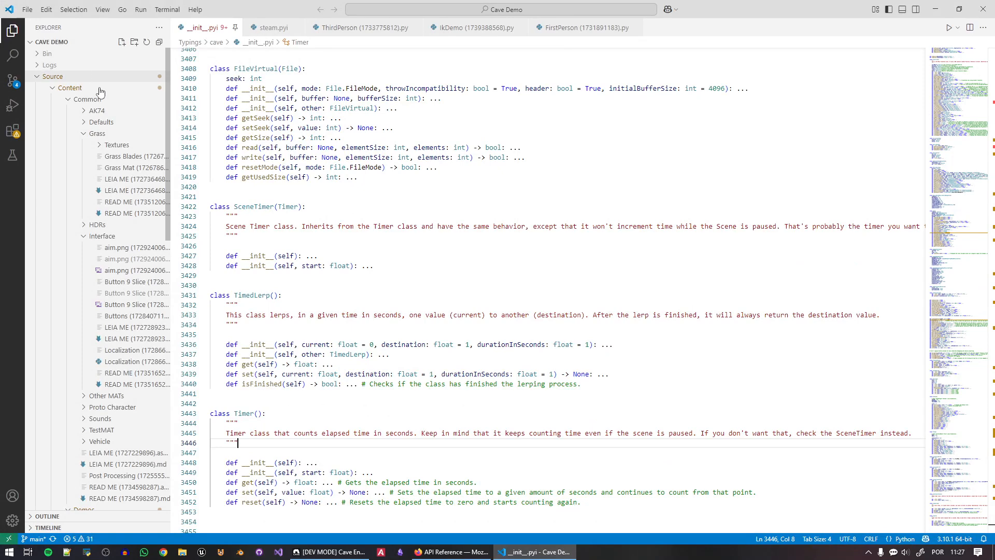
pyautogui.click(956, 93)
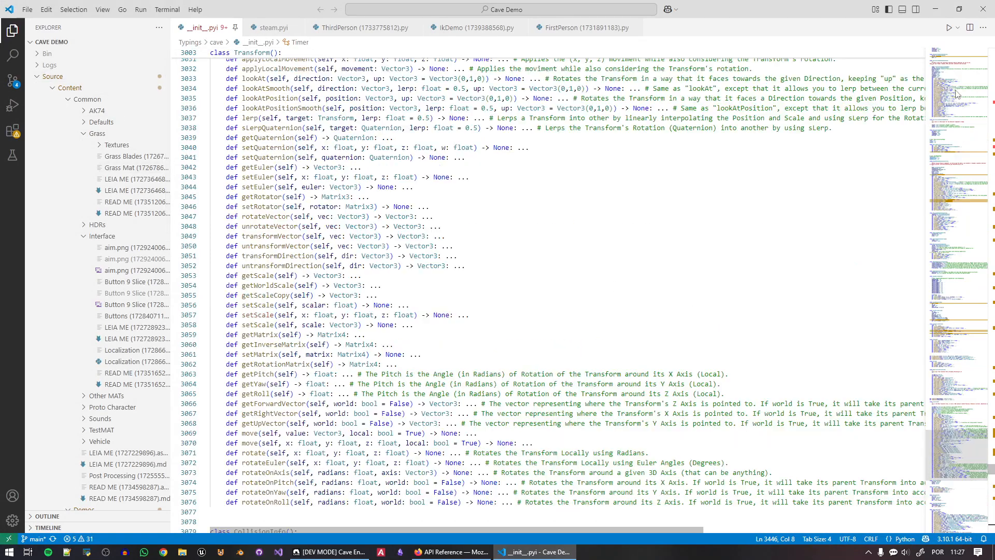
pyautogui.click(953, 73)
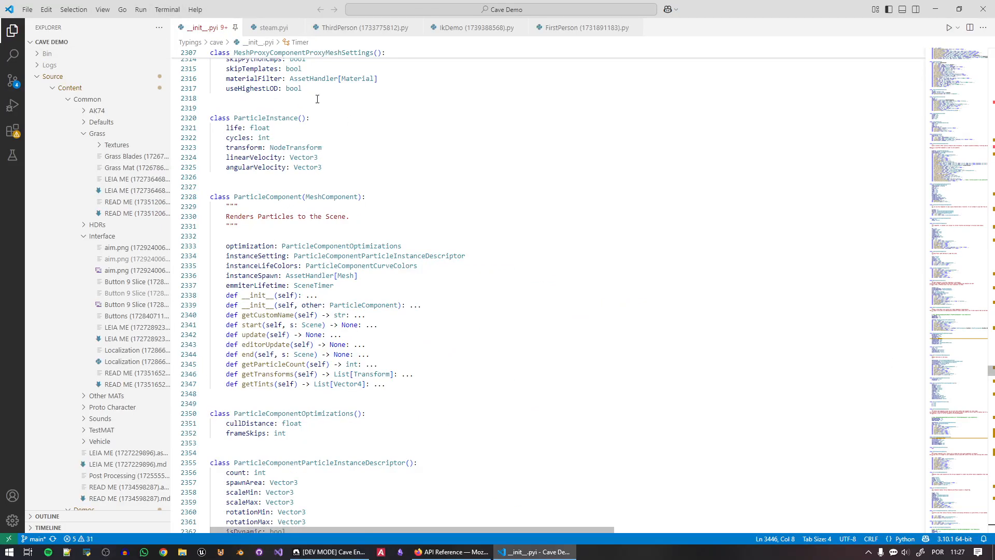
# Insert self.transf.applyMovement() below the updateAnimations docstring in the ThirdPerson script, completing the method name from the code suggestions
pyautogui.click(371, 34)
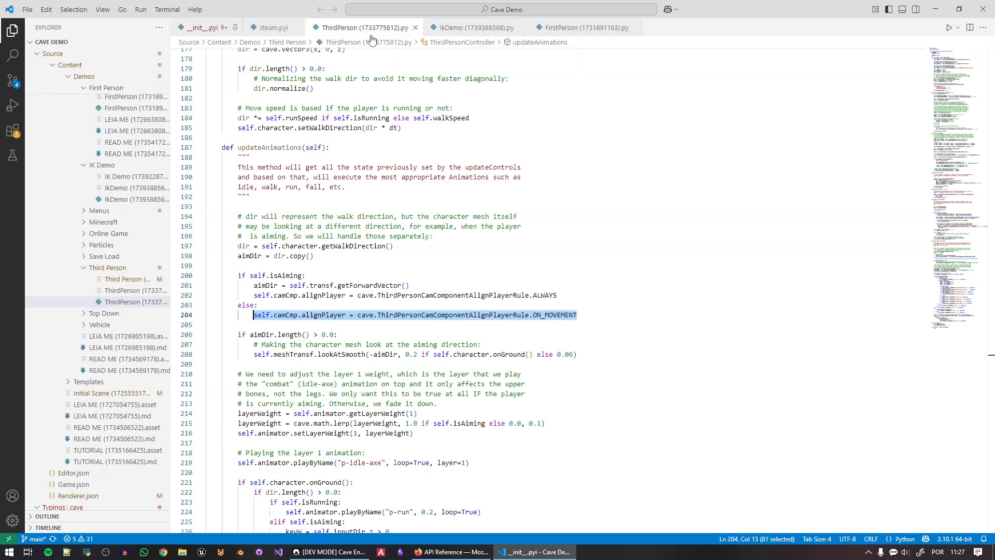
pyautogui.scroll(6, 265, 289)
pyautogui.scroll(-3, 265, 288)
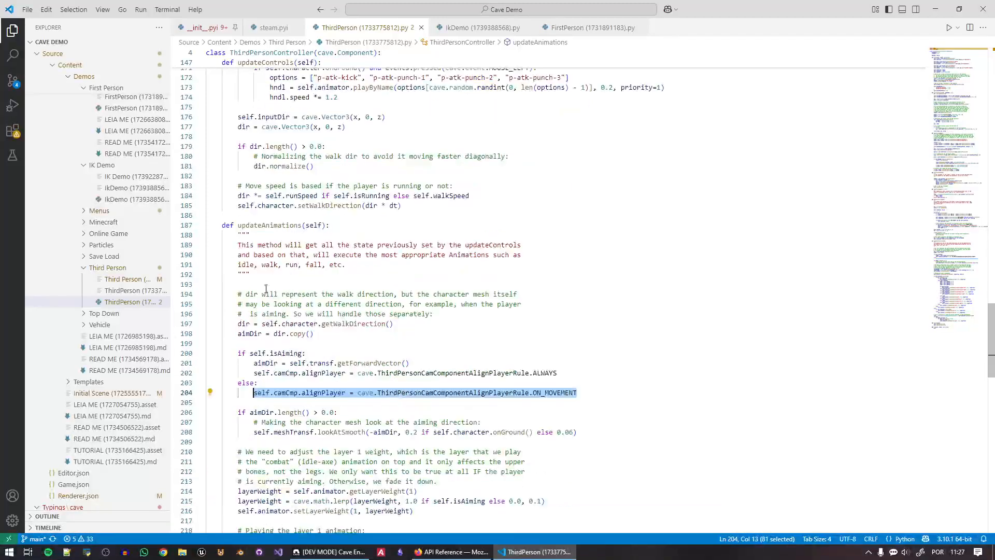
pyautogui.click(266, 274)
pyautogui.press('Return')
pyautogui.press('Return')
pyautogui.write('s')
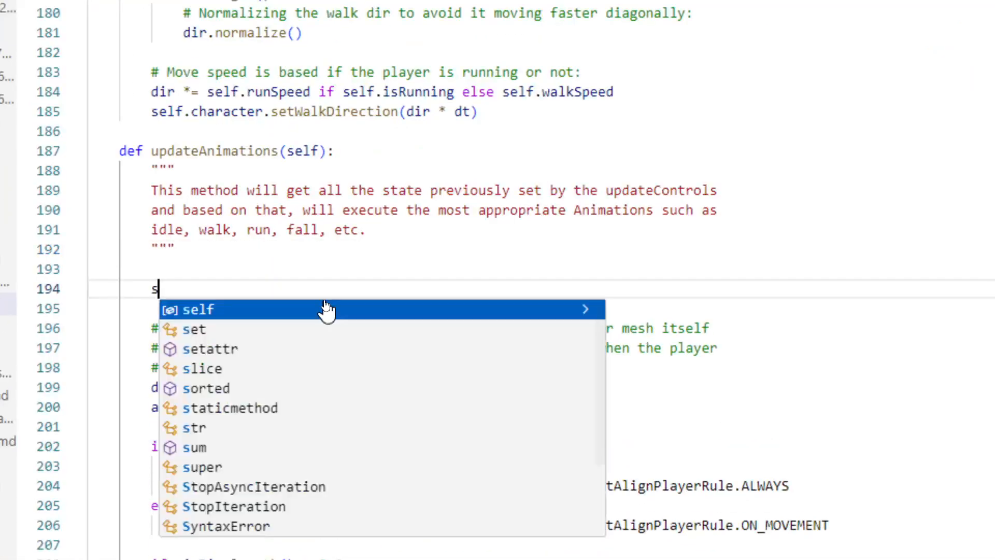
pyautogui.write('elf.transf.')
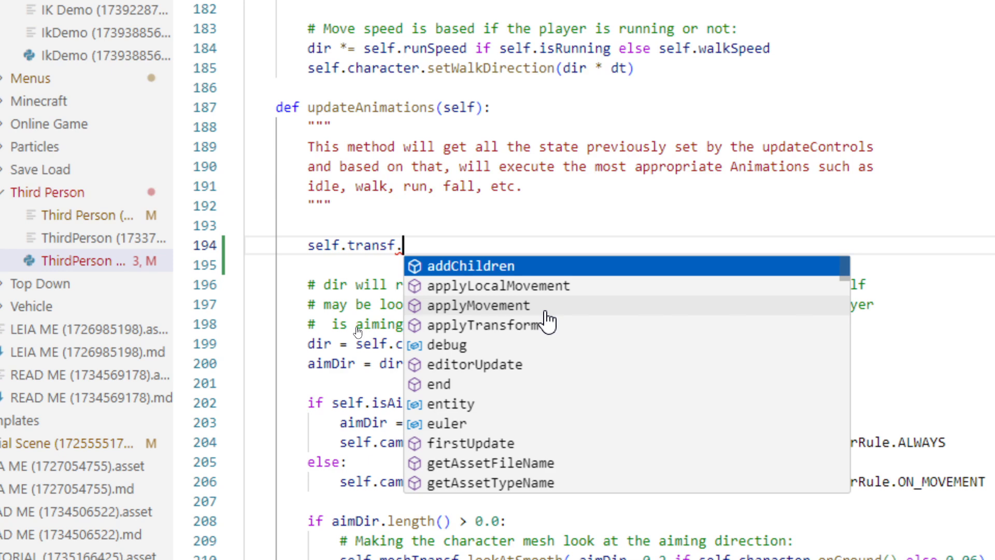
pyautogui.press('Down')
pyautogui.press('Down')
pyautogui.press('Return')
pyautogui.write('(')
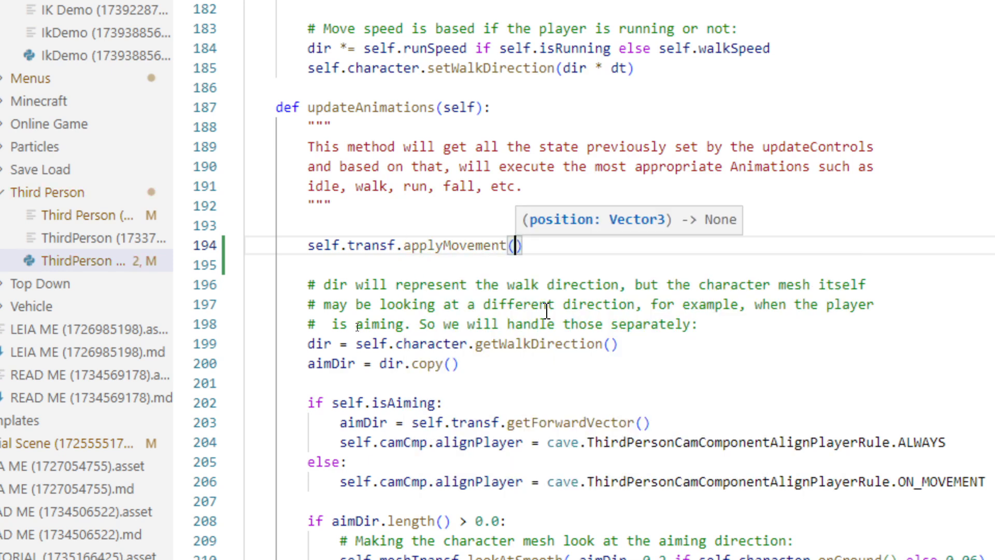
pyautogui.press('Escape')
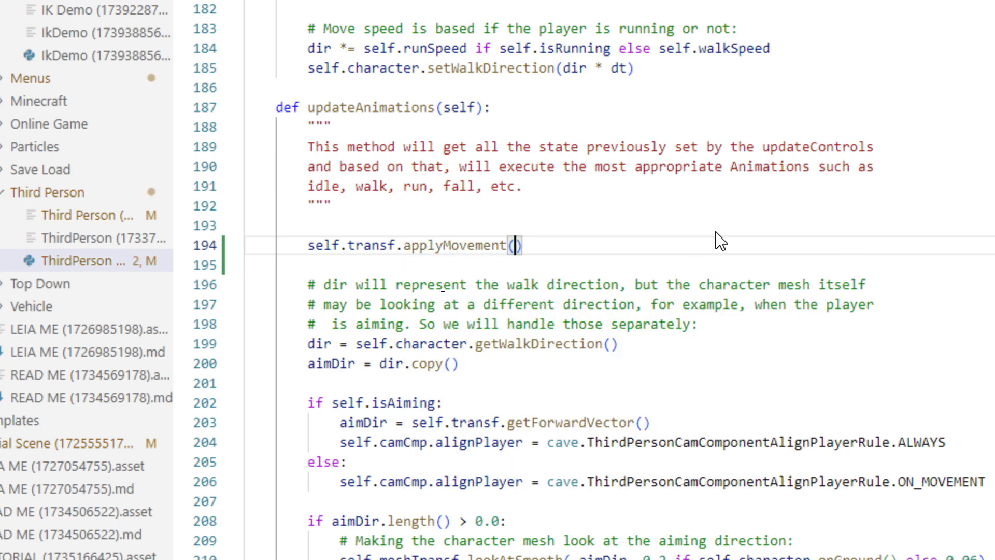
# Remove the added self.transf.applyMovement() line from updateAnimations
pyautogui.hotkey('shift', 'Up')
pyautogui.press('Delete')
pyautogui.press('Delete')
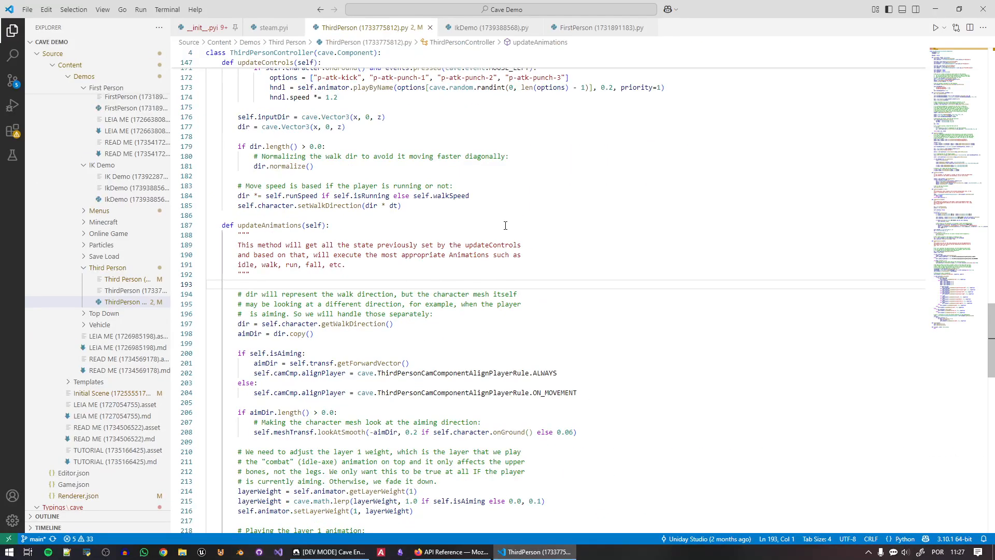
# Return to the Cave 1.2.0 release notes in Firefox, go to the Terrain System section and mark its heading
pyautogui.hotkey('alt', 'Tab')
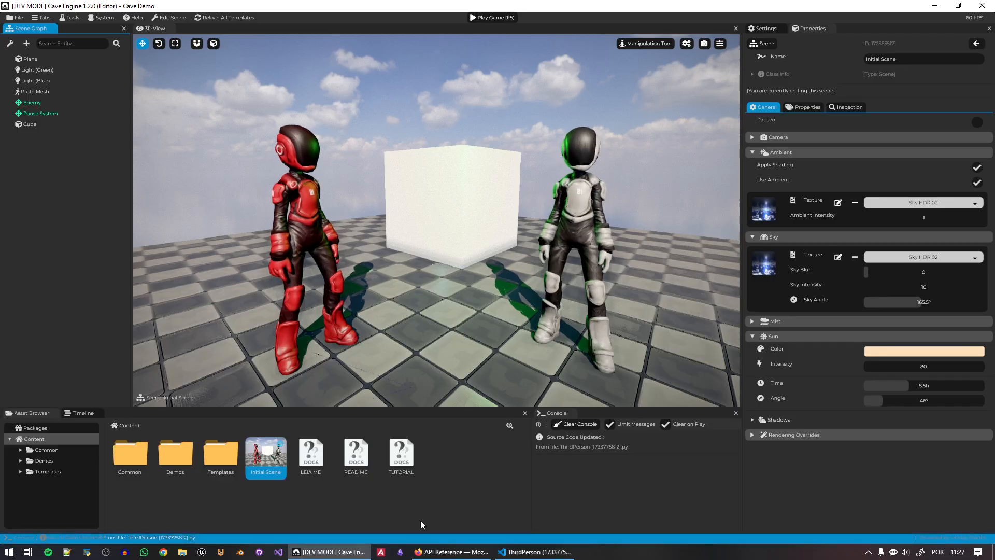
pyautogui.click(451, 551)
pyautogui.click(98, 6)
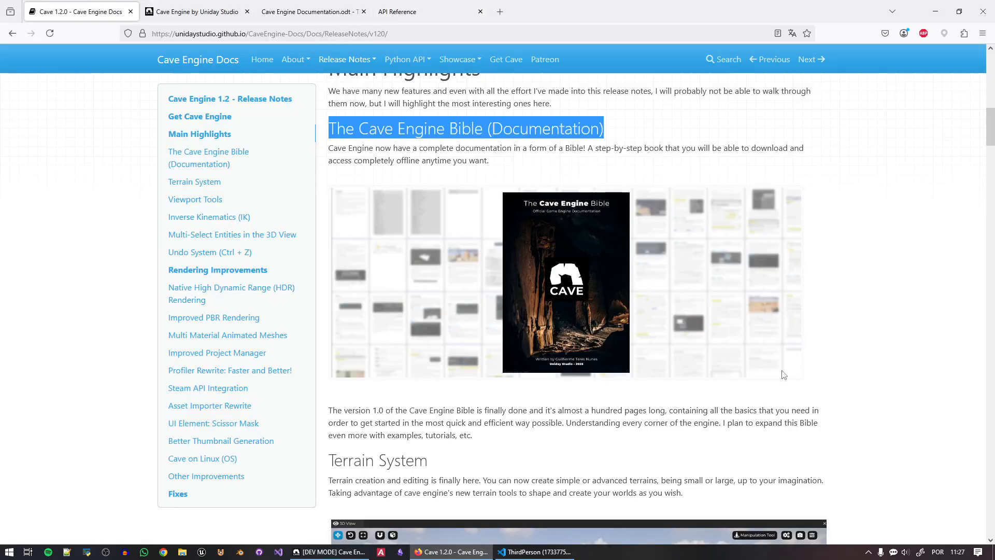
pyautogui.scroll(-5, 844, 399)
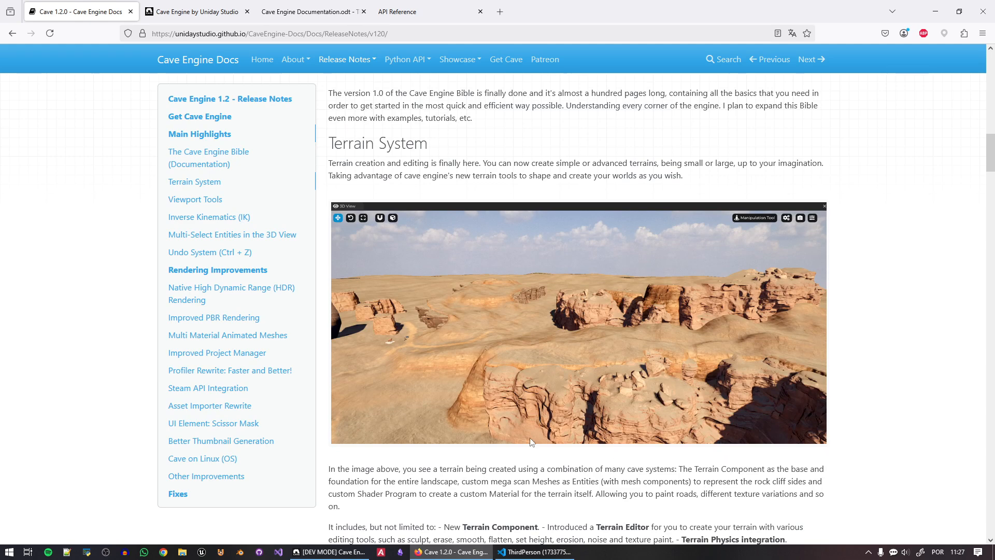
pyautogui.moveTo(428, 143); pyautogui.dragTo(332, 142)
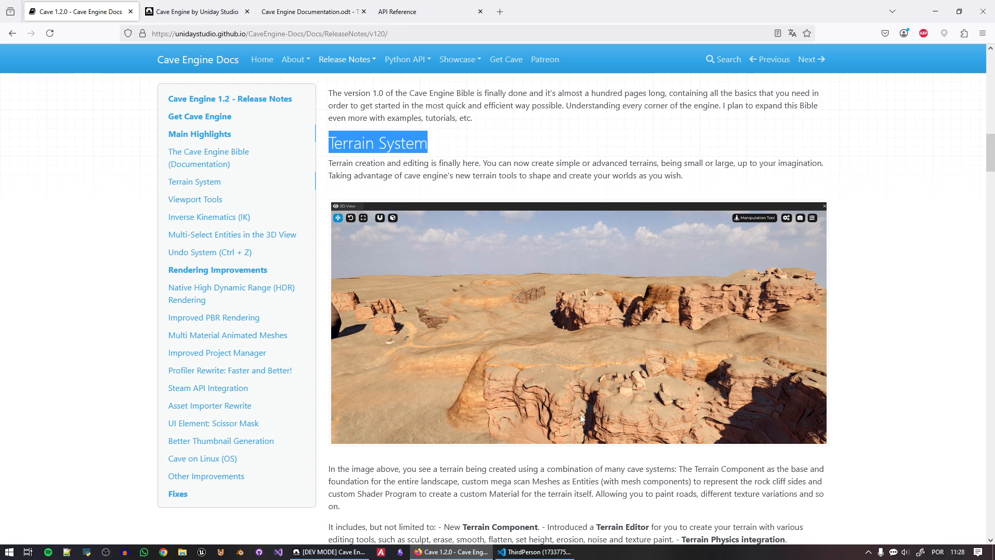
# Switch to the Cave Engine editor and open the Vehicle scene from the Demos/Vehicle folder
pyautogui.click(329, 551)
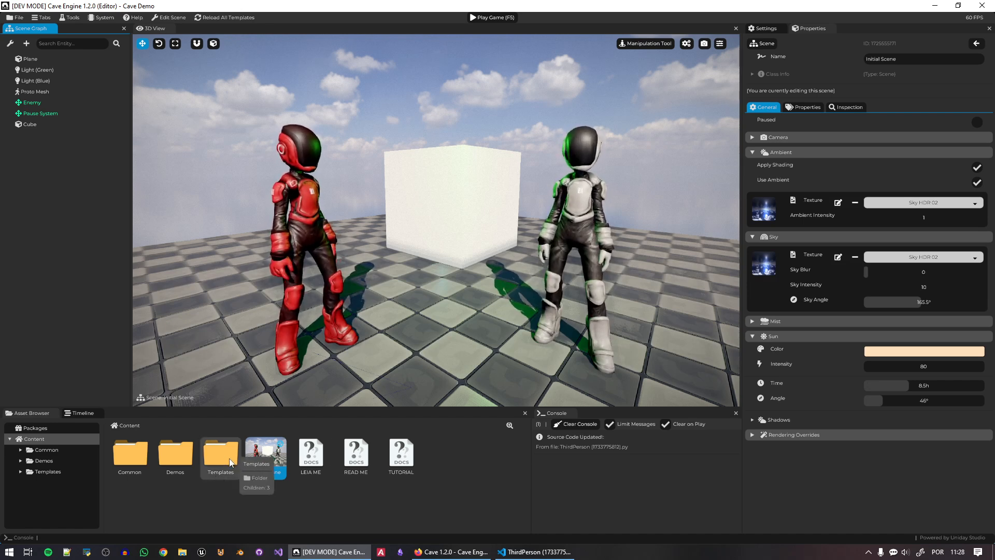
pyautogui.doubleClick(191, 453)
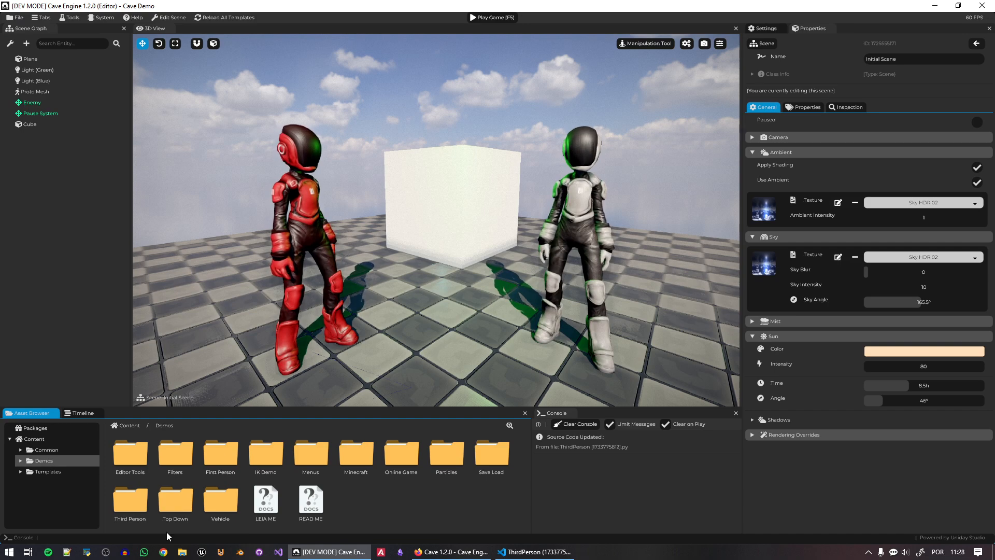
pyautogui.doubleClick(220, 507)
pyautogui.doubleClick(311, 456)
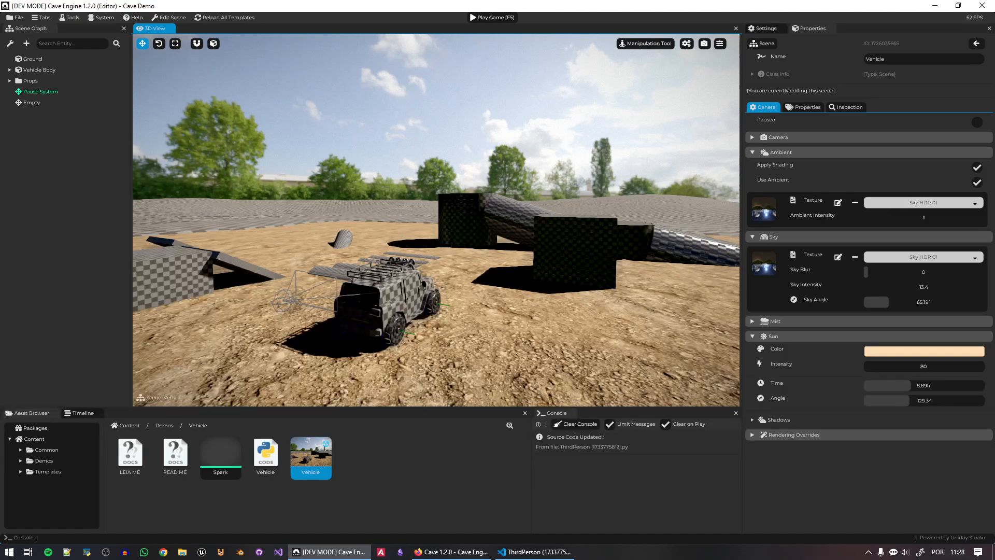
# Play the Vehicle scene, drive the off-road car past the blocks and over the checkered terrain, and stop the game
pyautogui.press('F5')
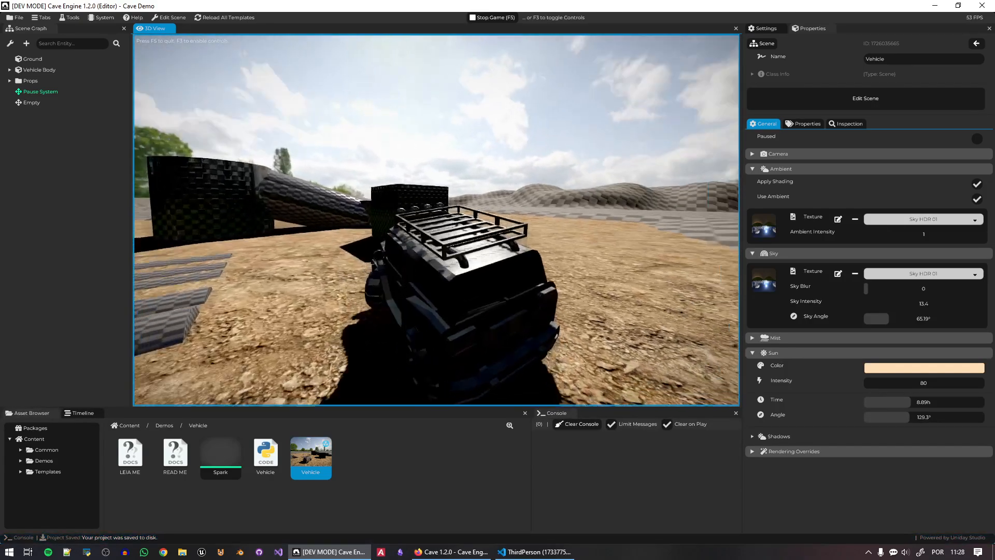
pyautogui.press('w')
pyautogui.press('d')
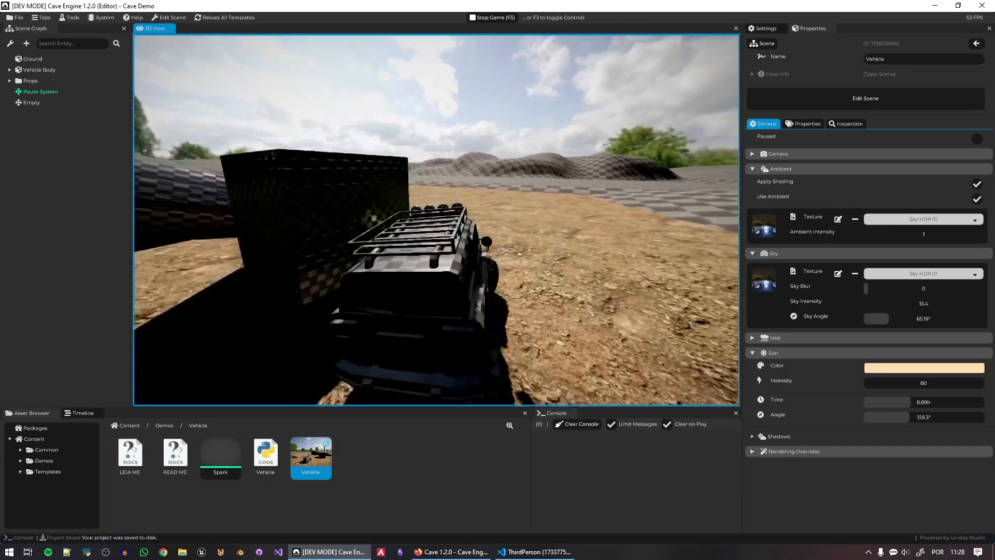
pyautogui.press('w')
pyautogui.press('d')
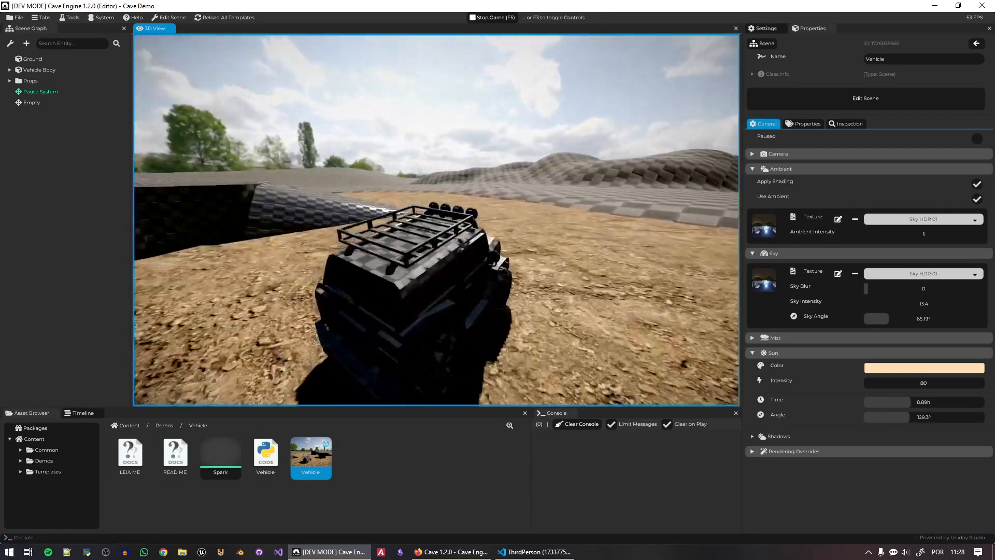
pyautogui.press('w')
pyautogui.press('d')
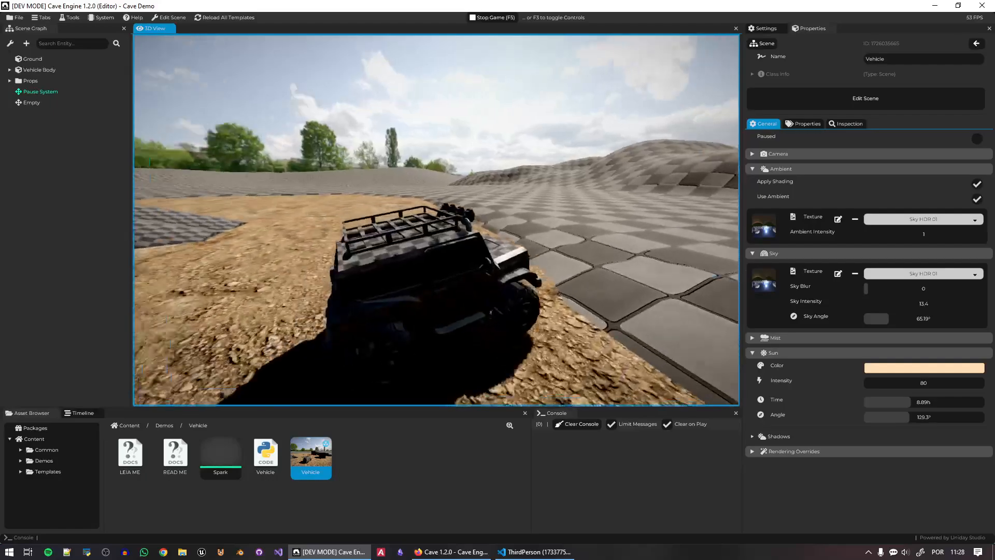
pyautogui.press('w')
pyautogui.press('d')
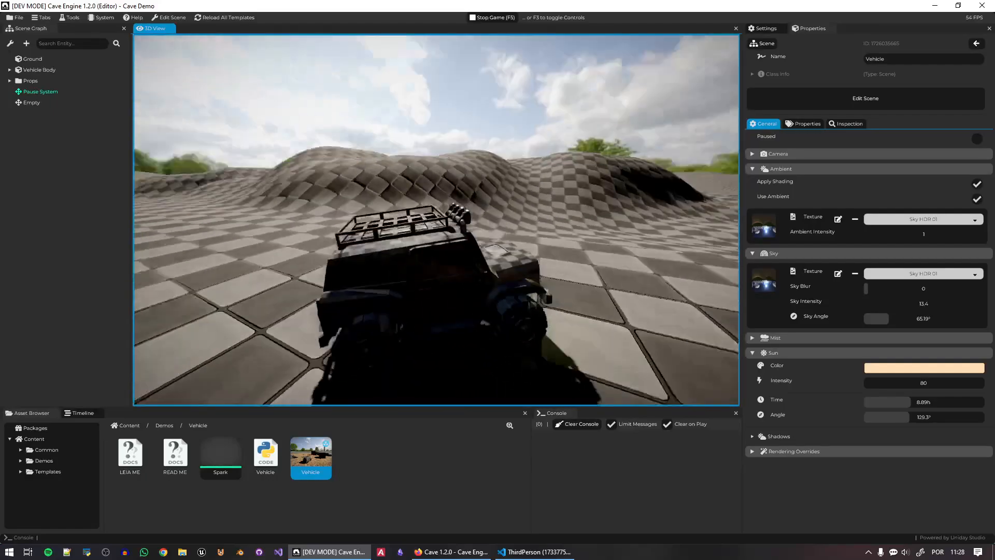
pyautogui.press('w')
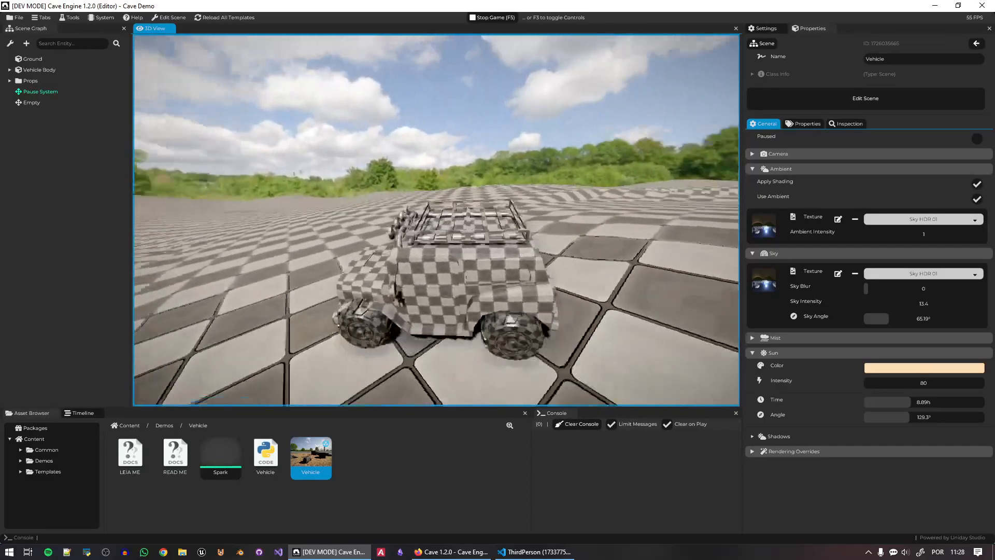
pyautogui.press('w')
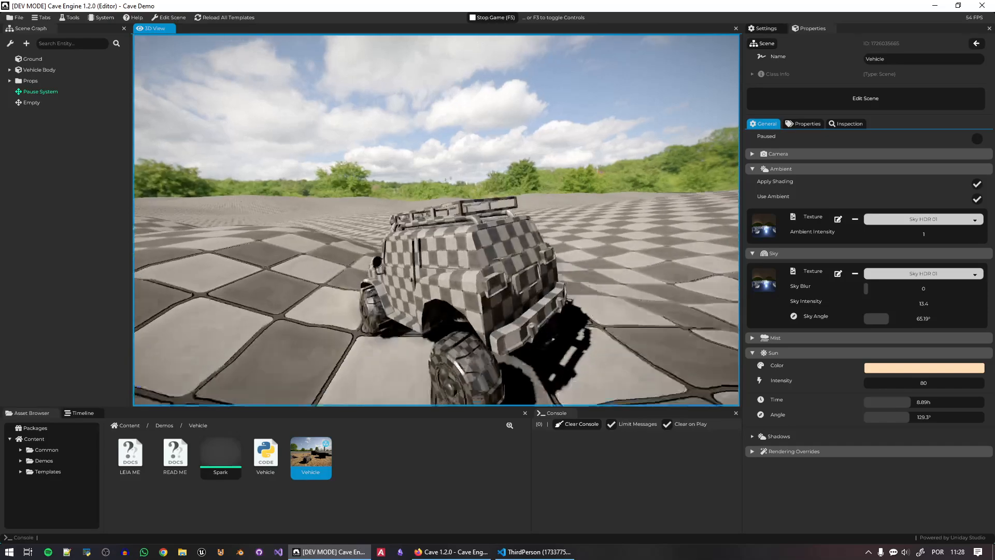
pyautogui.press('w')
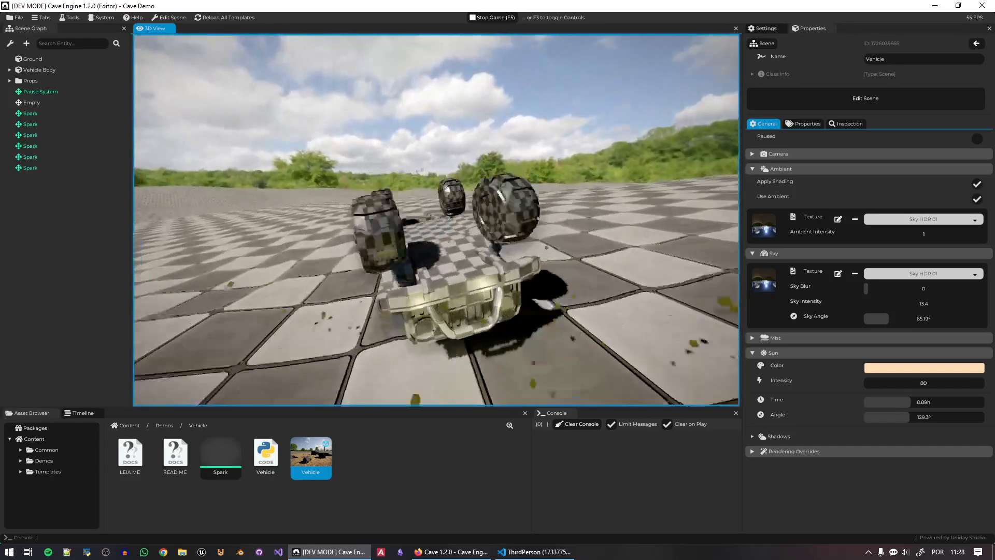
pyautogui.press('Escape')
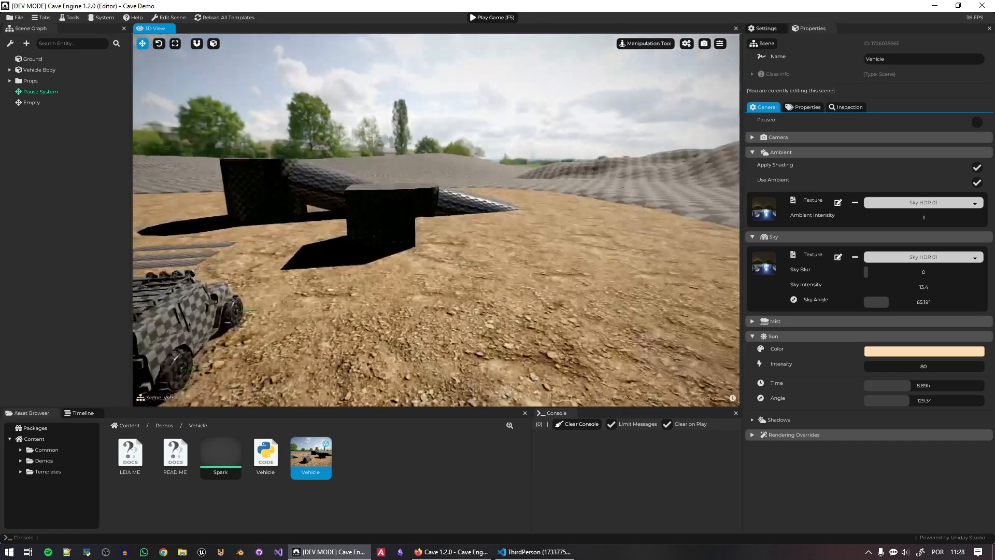
pyautogui.press('F5')
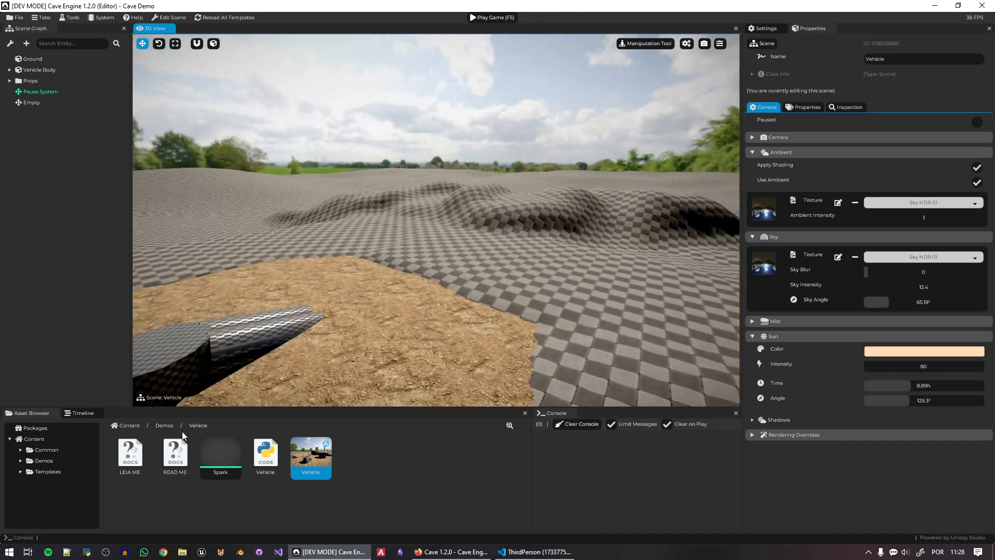
# Open the Third Person scene from the Demos/Third Person folder and look over its terrain from above
pyautogui.click(163, 426)
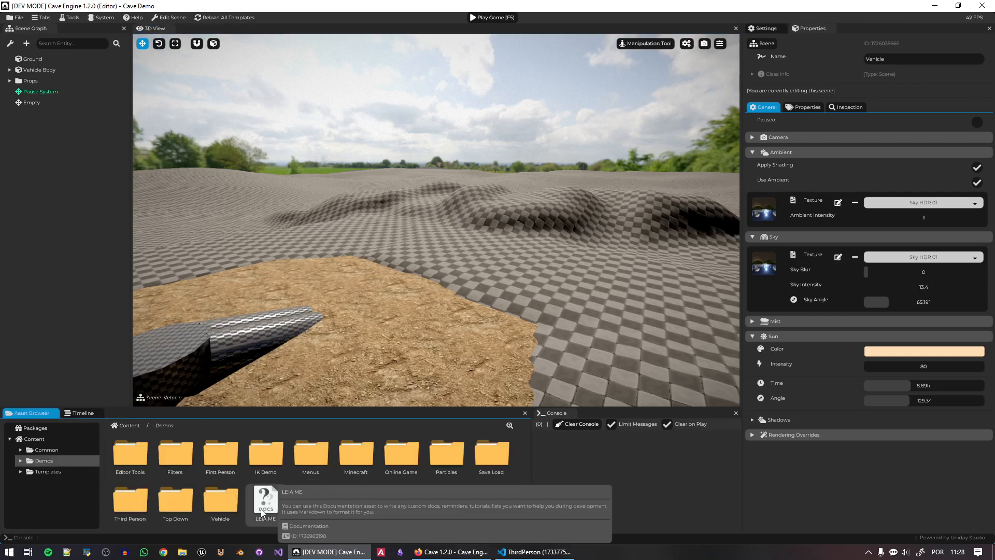
pyautogui.doubleClick(128, 454)
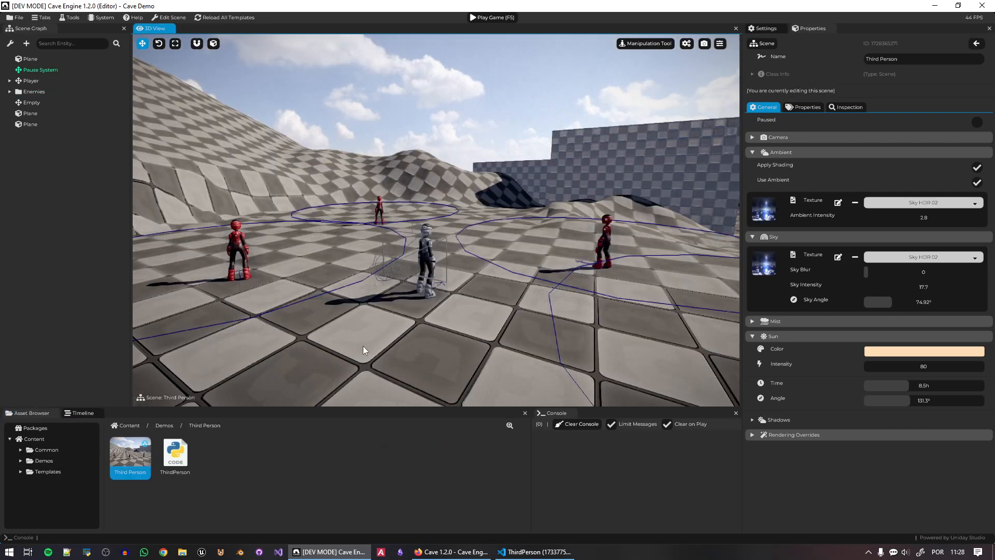
pyautogui.moveTo(342, 137); pyautogui.dragTo(400, 201, button='right')
pyautogui.press('w')
pyautogui.press('e')
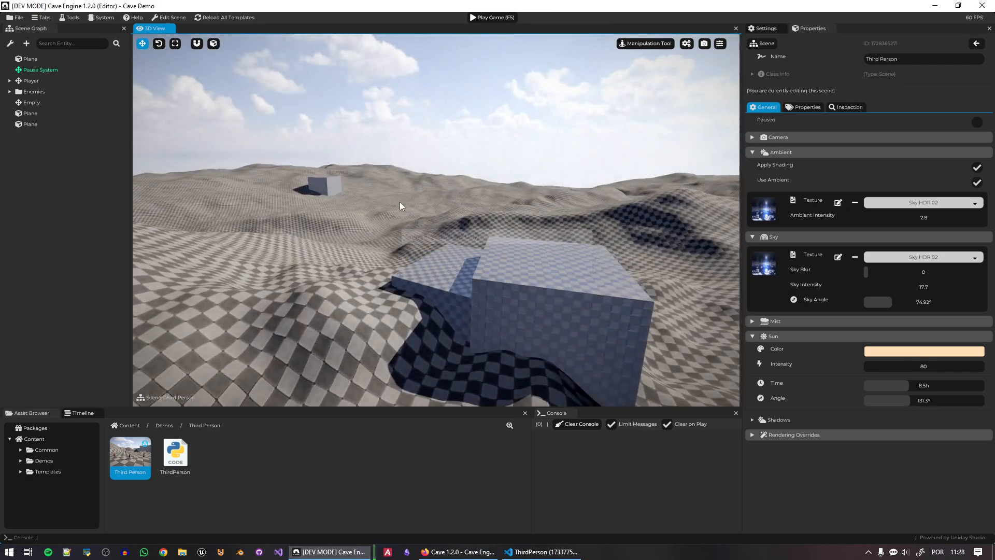
# Play the Third Person scene and walk the character in different directions on the uneven ground near the tall block
pyautogui.press('F5')
pyautogui.press('w')
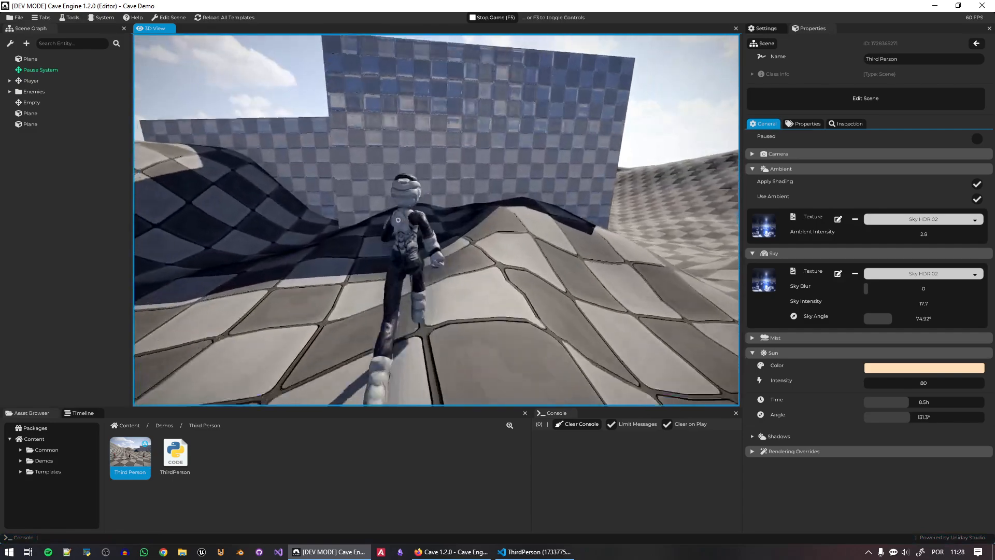
pyautogui.press('d')
pyautogui.press('a')
pyautogui.press('d')
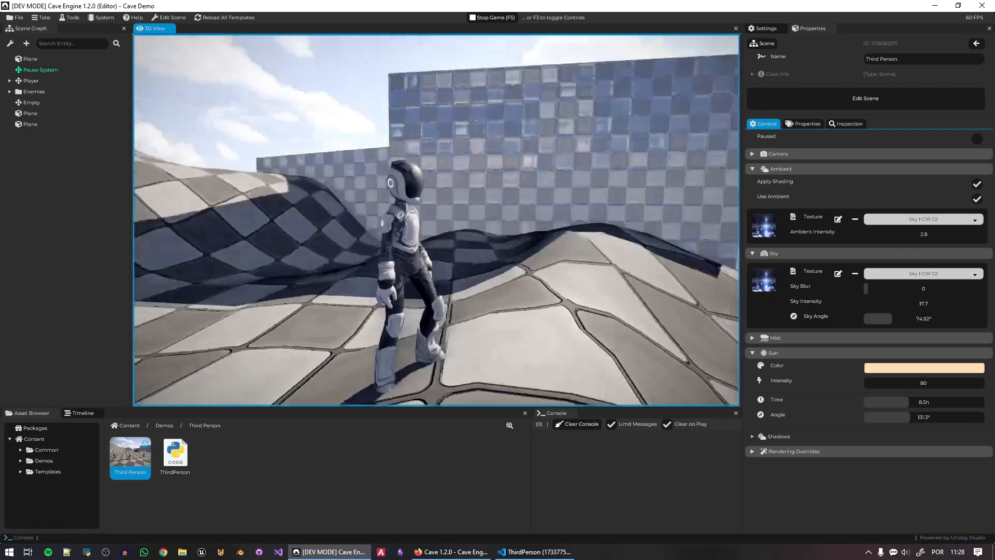
pyautogui.press('a')
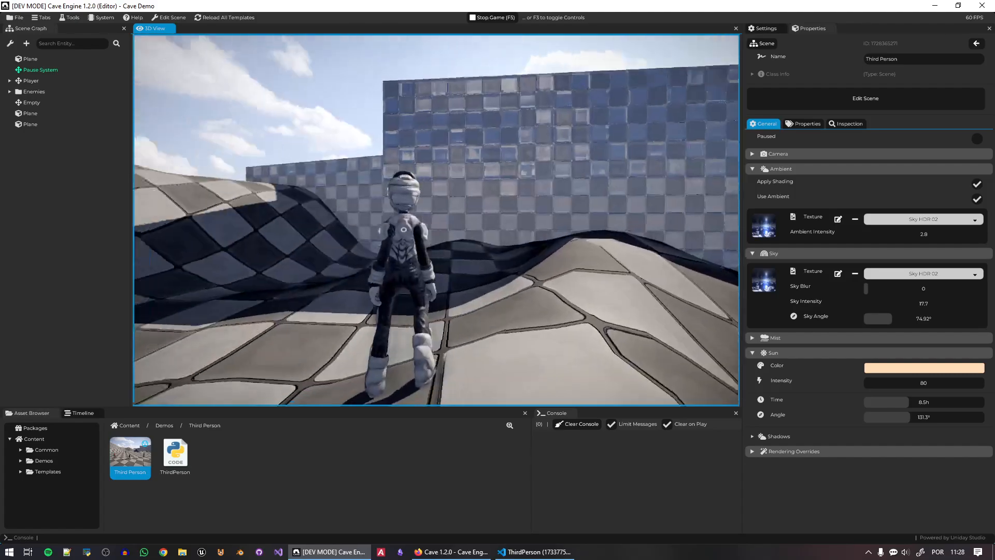
pyautogui.press('a')
pyautogui.press('s')
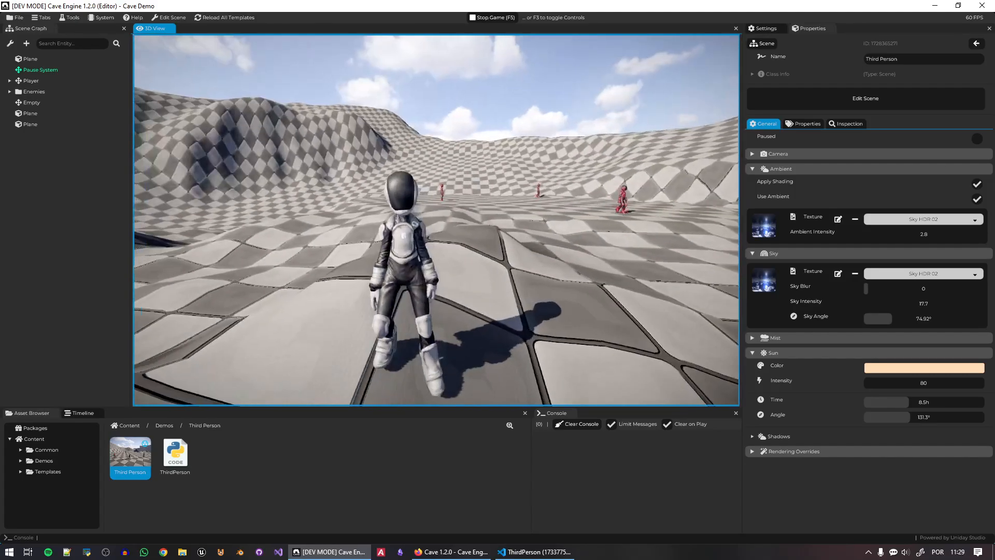
pyautogui.press('d')
pyautogui.press('w')
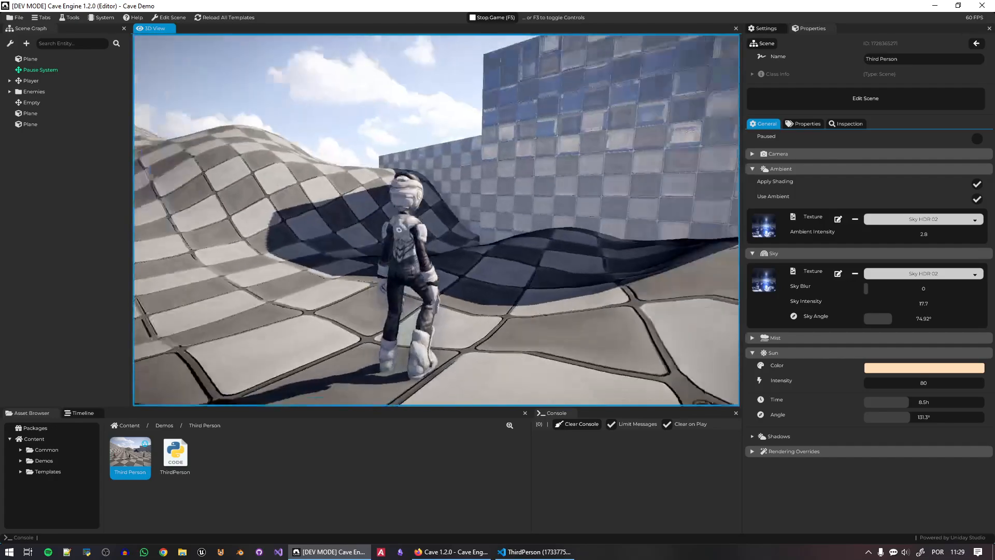
# Run the character up and along the steep terrain slopes, and stop the game
pyautogui.hotkey('shift', 'w')
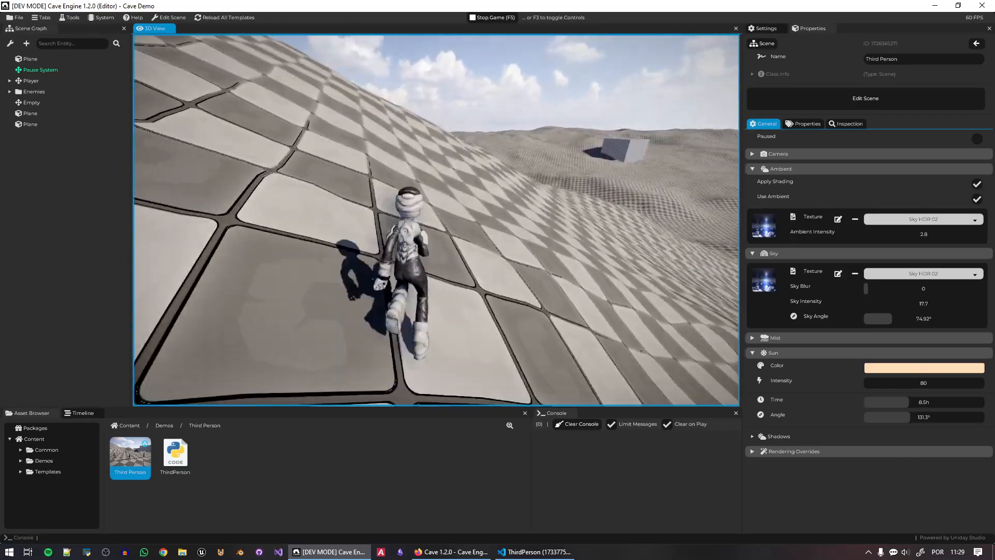
pyautogui.press('w')
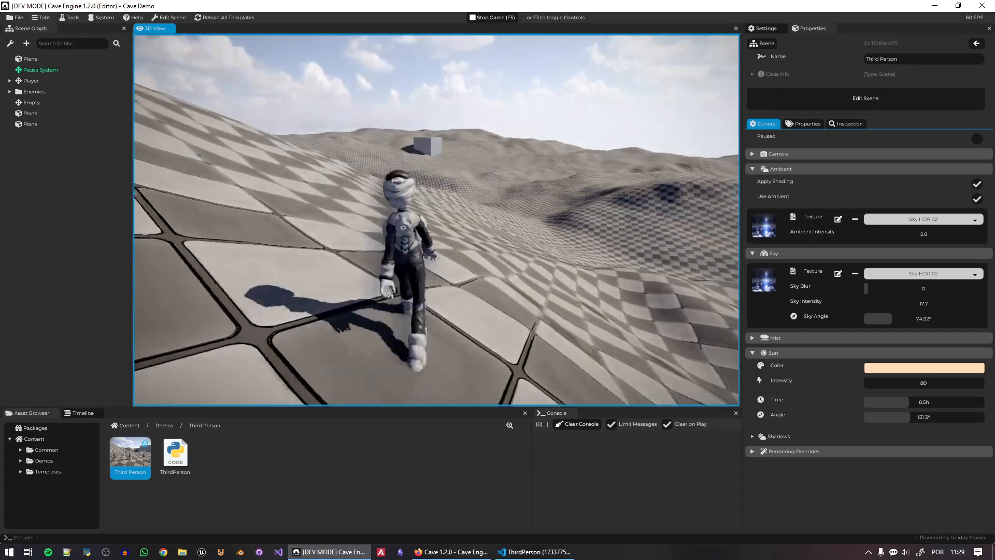
pyautogui.press('s')
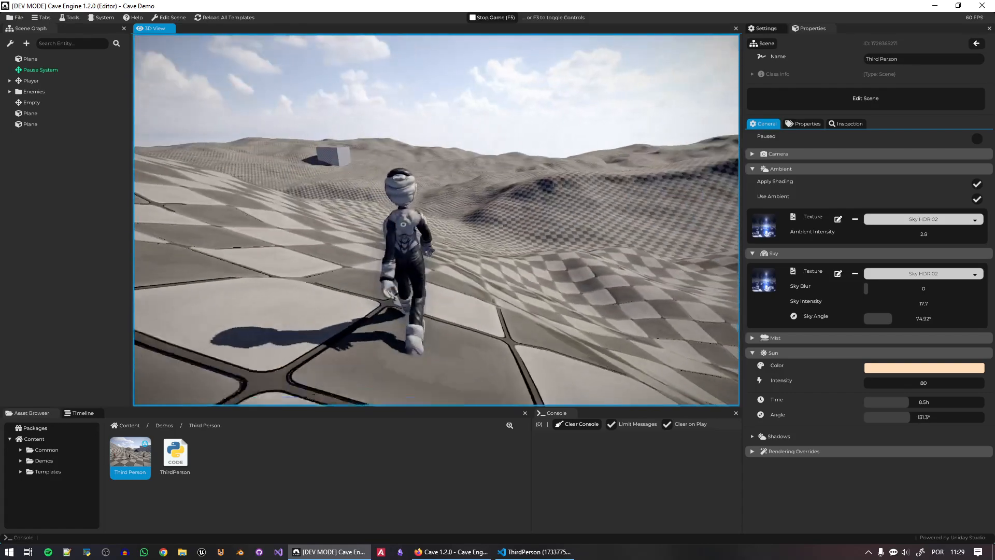
pyautogui.press('w')
pyautogui.press('w')
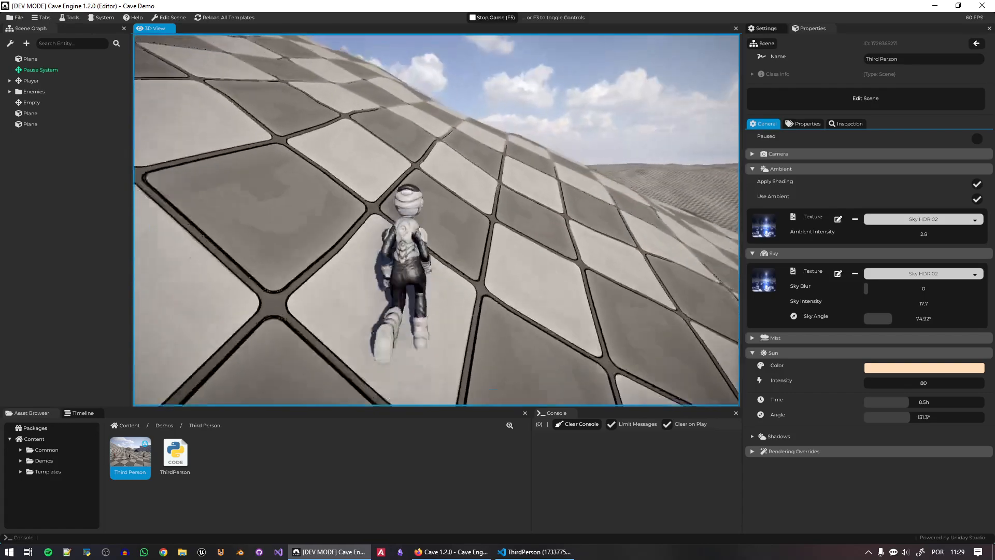
pyautogui.press('w')
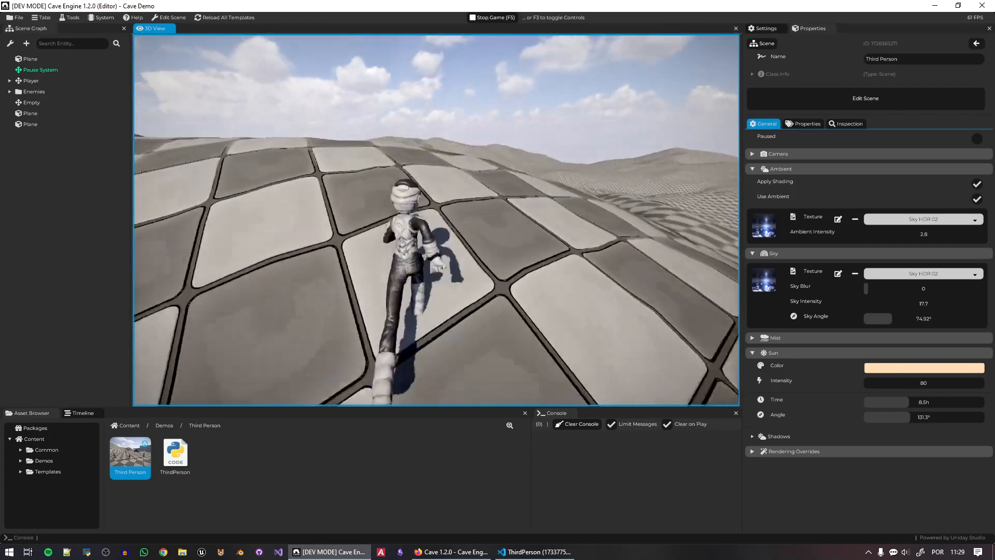
pyautogui.press('w')
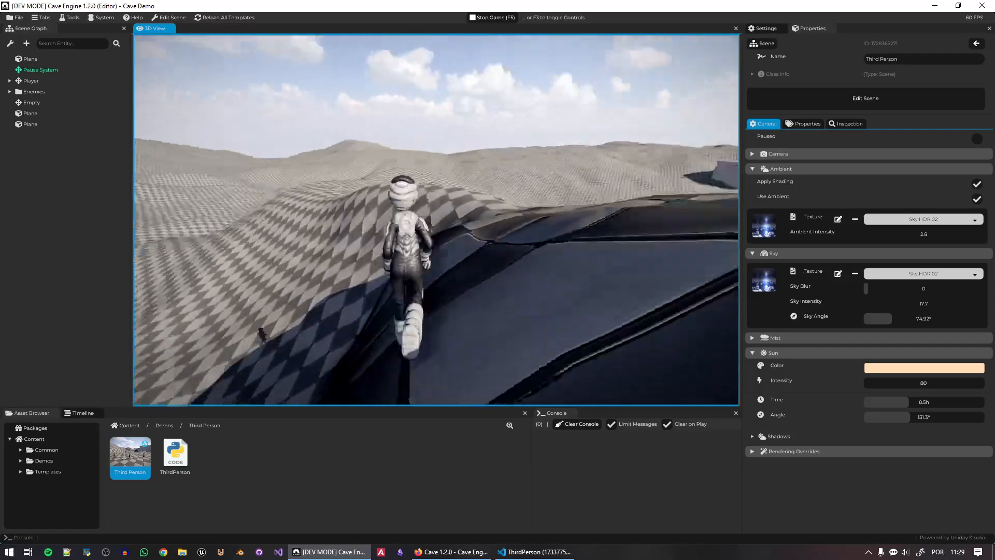
pyautogui.press('w')
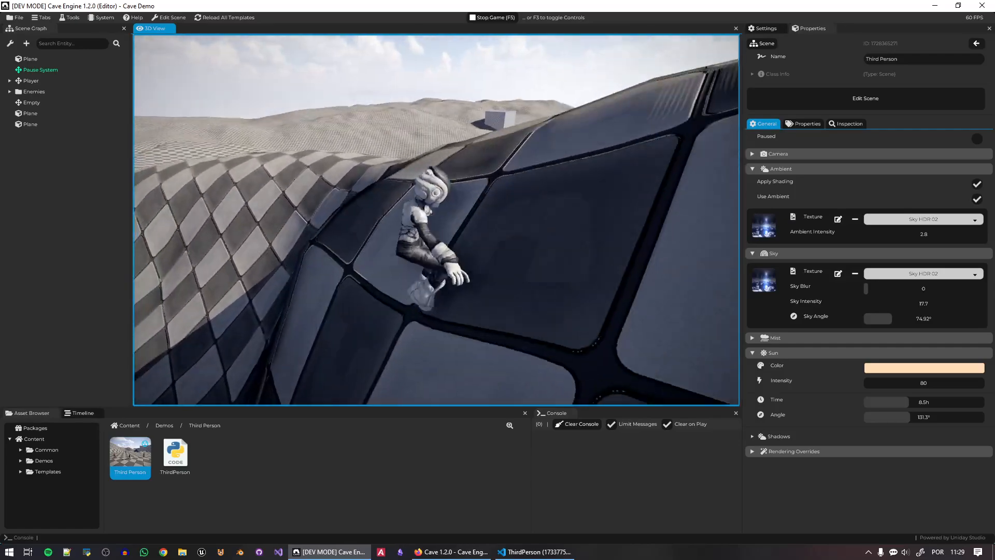
pyautogui.press('w')
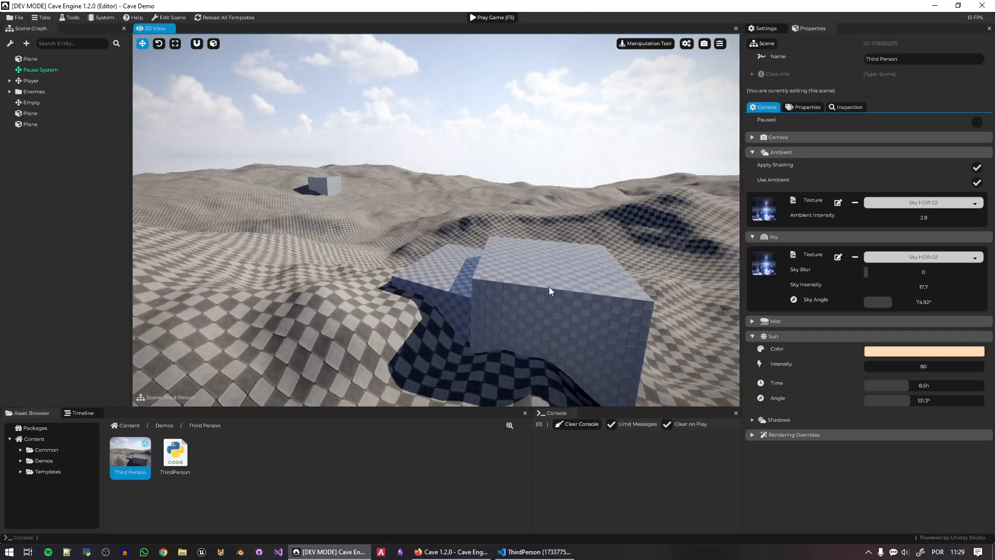
# Select the terrain entity in the Third Person scene and expand its Terrain component settings
pyautogui.press('e')
pyautogui.press('w')
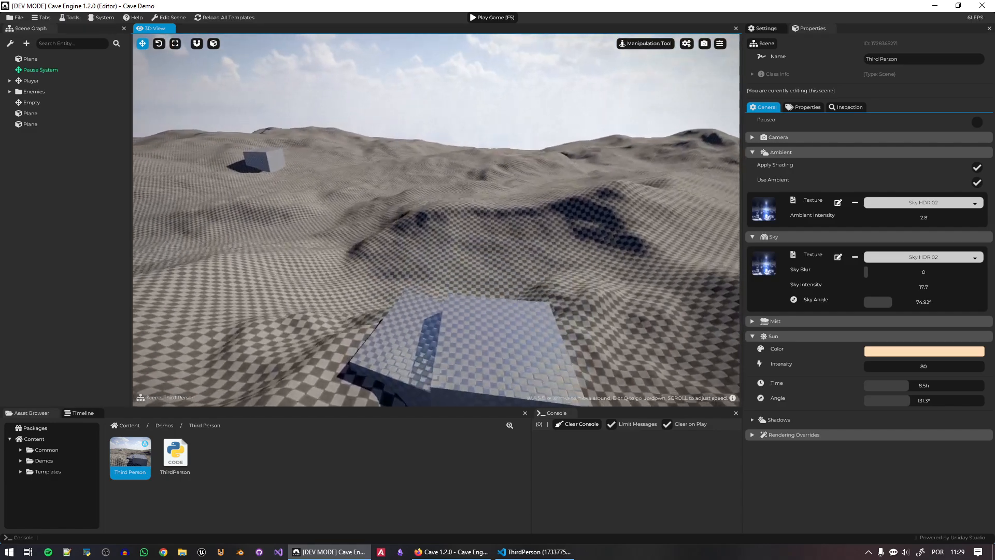
pyautogui.press('w')
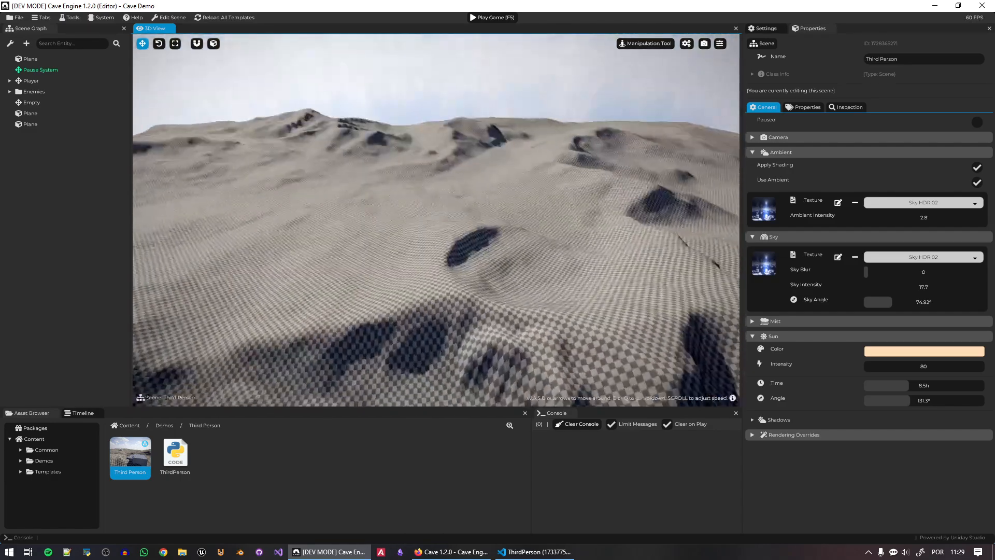
pyautogui.click(366, 162)
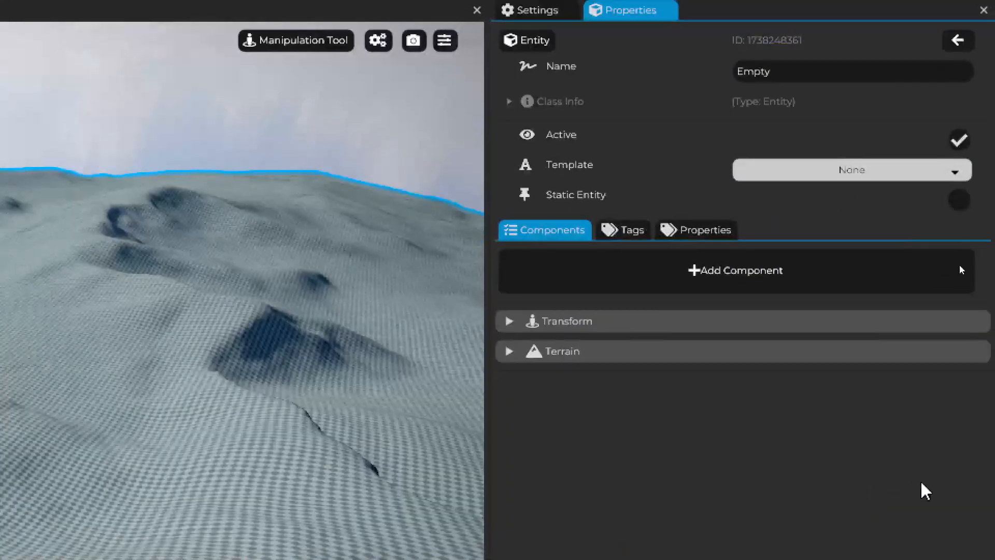
pyautogui.click(564, 351)
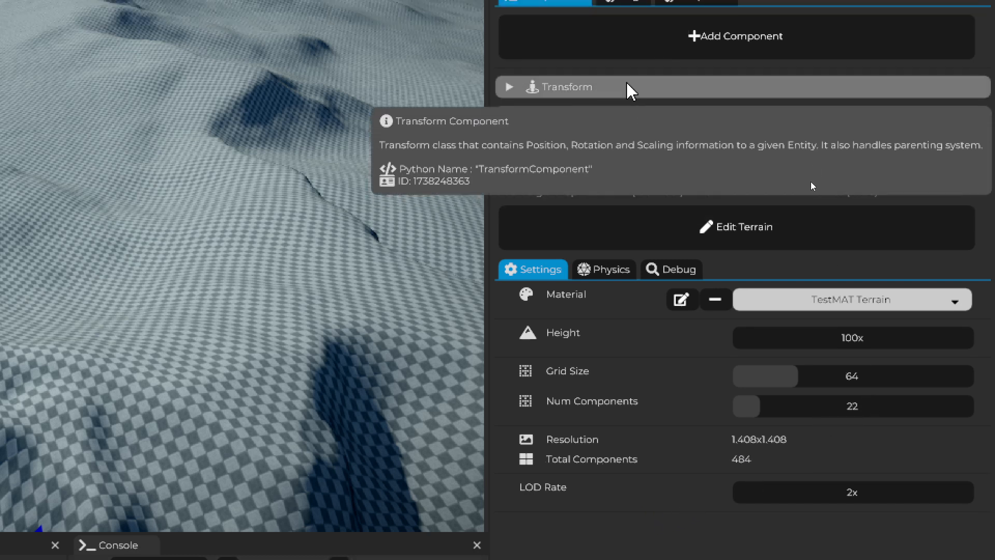
pyautogui.click(628, 61)
pyautogui.click(721, 88)
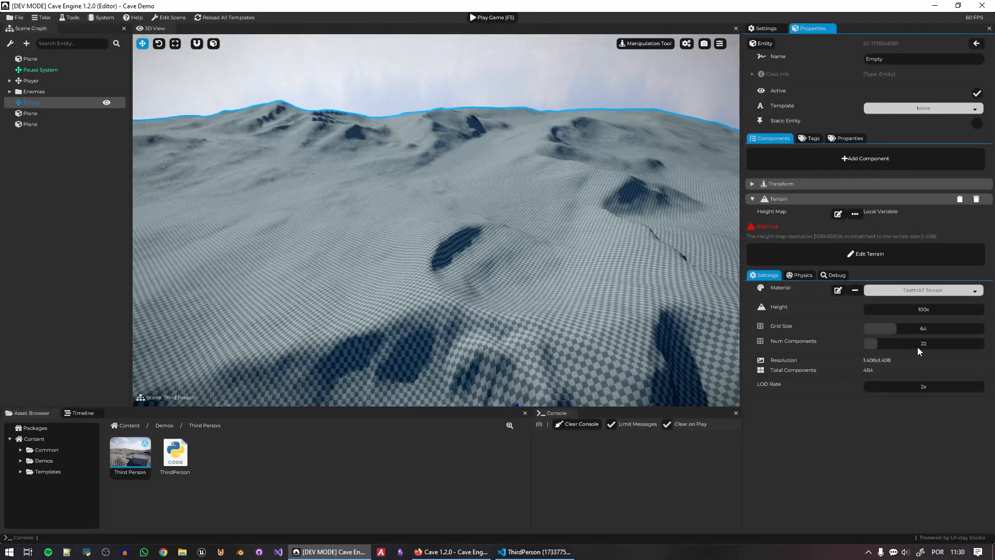
# Try a terrain Grid Size of 100, look over the result, and set the Grid Size back to 64
pyautogui.write('100')
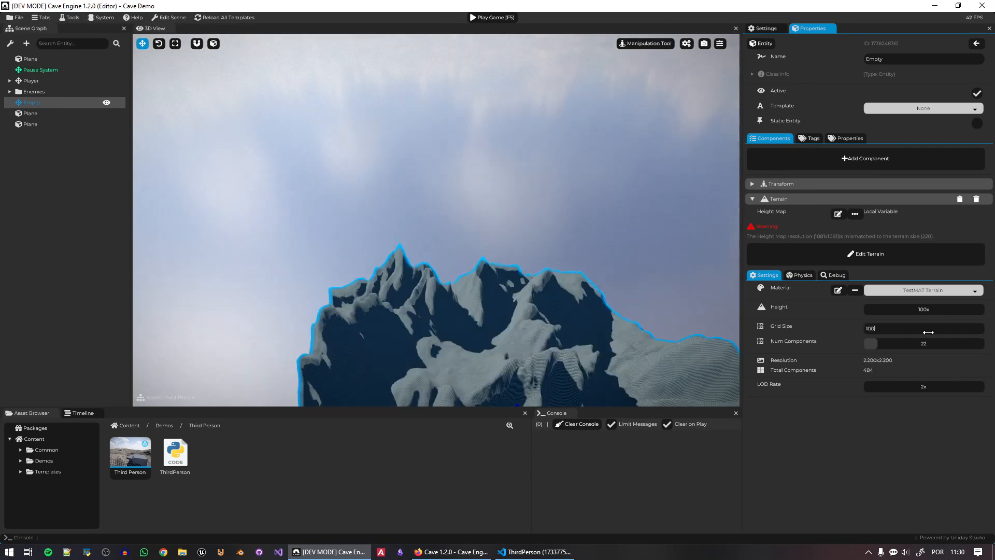
pyautogui.moveTo(563, 192); pyautogui.dragTo(557, 161, button='right')
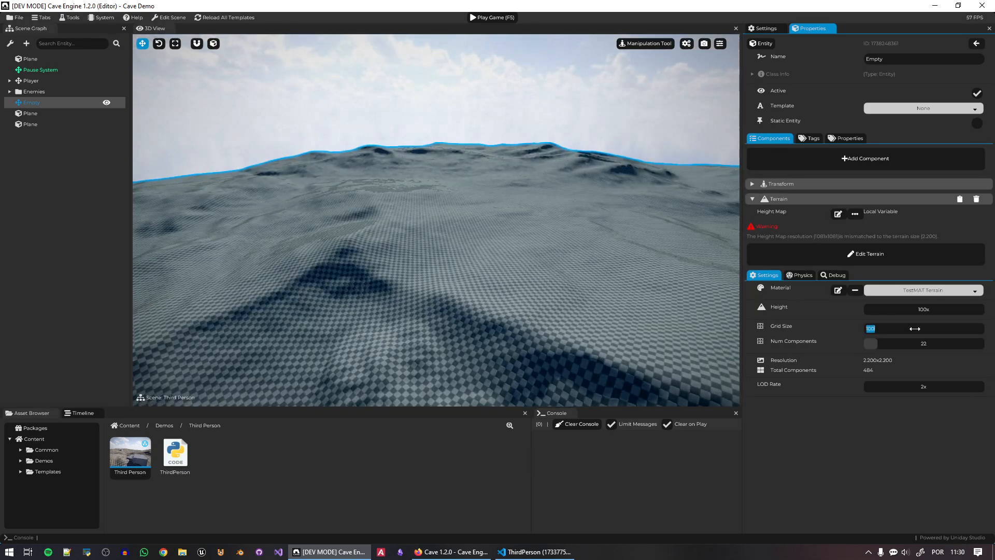
pyautogui.write('64')
pyautogui.press('Return')
# Switch the scene display to wireframe over the terrain hills and deselect the terrain entity
pyautogui.moveTo(436, 220); pyautogui.dragTo(593, 256, button='right')
pyautogui.press('w')
pyautogui.press('d')
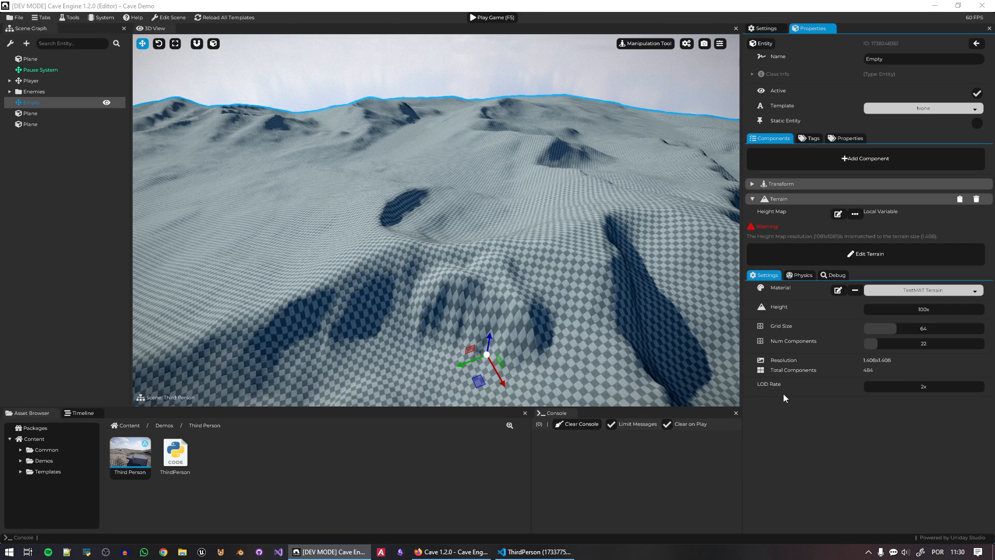
pyautogui.moveTo(430, 207); pyautogui.dragTo(585, 225, button='right')
pyautogui.press('z')
pyautogui.click(571, 147)
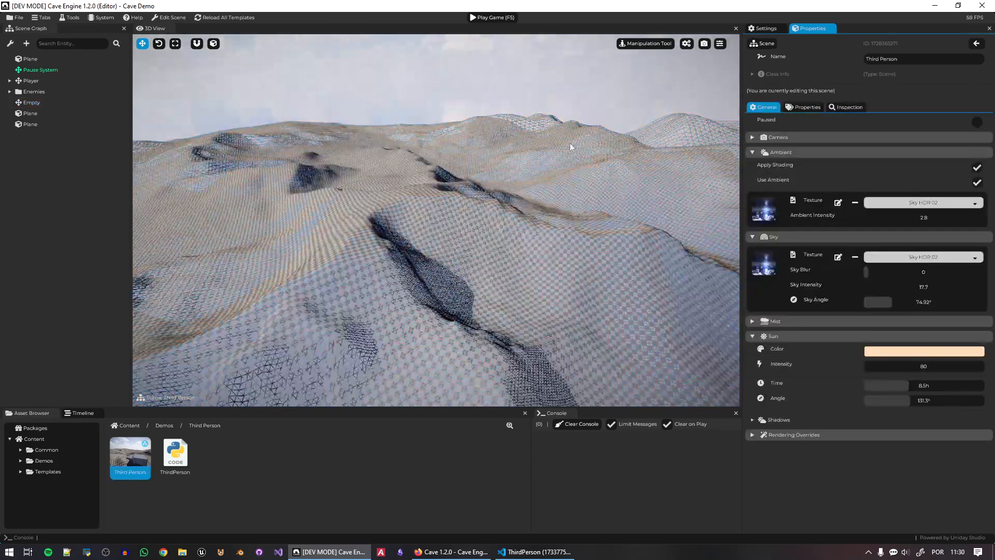
# Examine the wireframe terrain from afar and close up to see how its mesh density varies with distance
pyautogui.moveTo(571, 147); pyautogui.dragTo(647, 155, button='right')
pyautogui.press('s')
pyautogui.press('s')
pyautogui.press('s')
pyautogui.press('s')
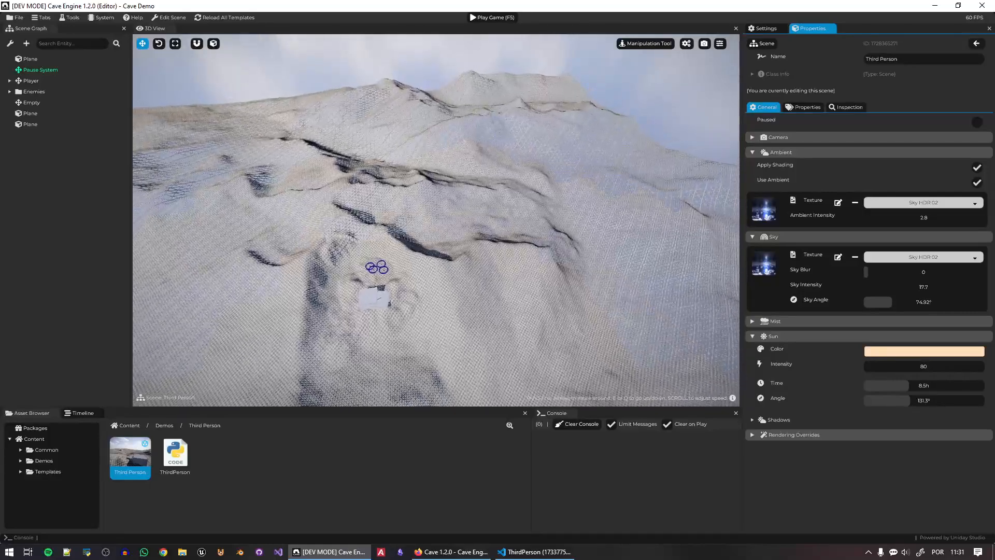
pyautogui.moveTo(404, 184); pyautogui.dragTo(444, 194, button='right')
pyautogui.press('w')
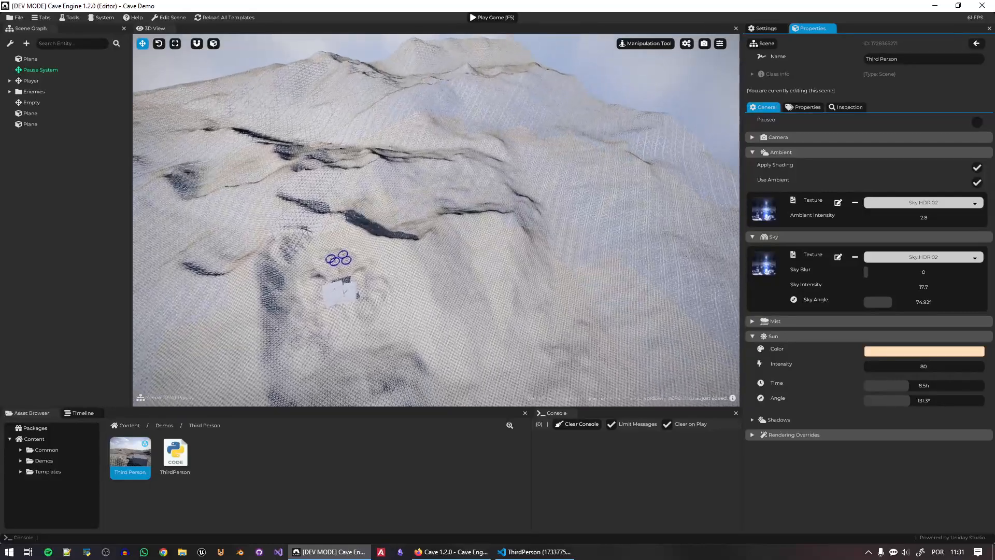
pyautogui.press('w')
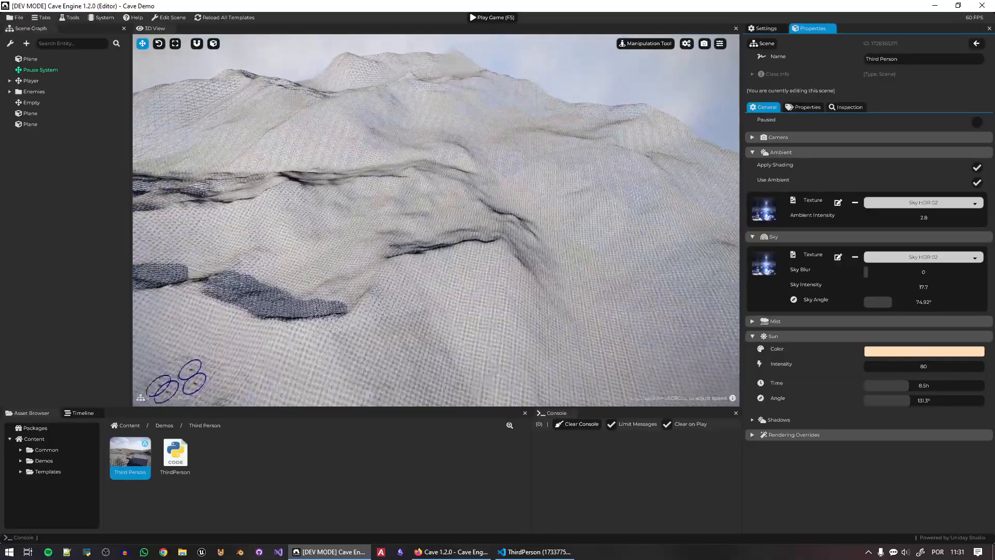
pyautogui.press('w')
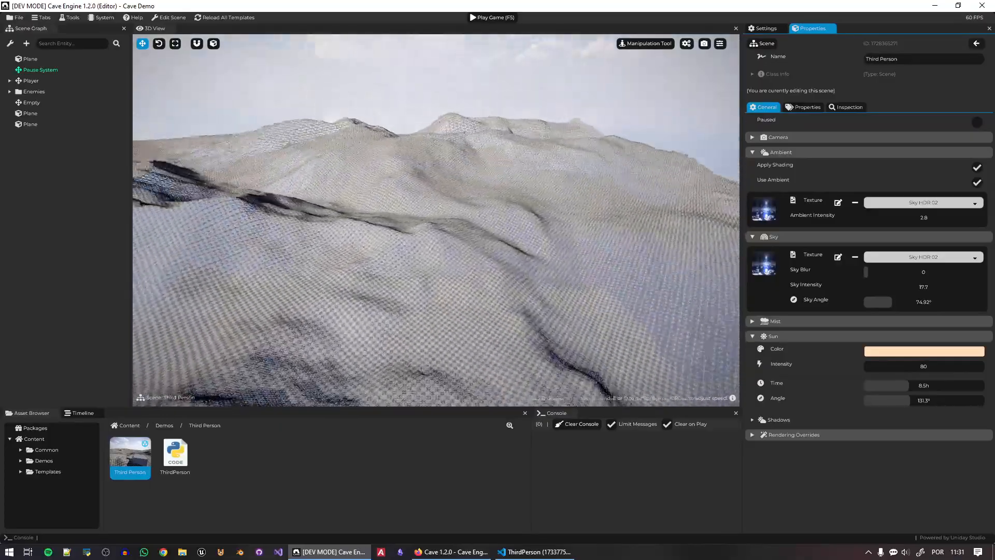
pyautogui.press('w')
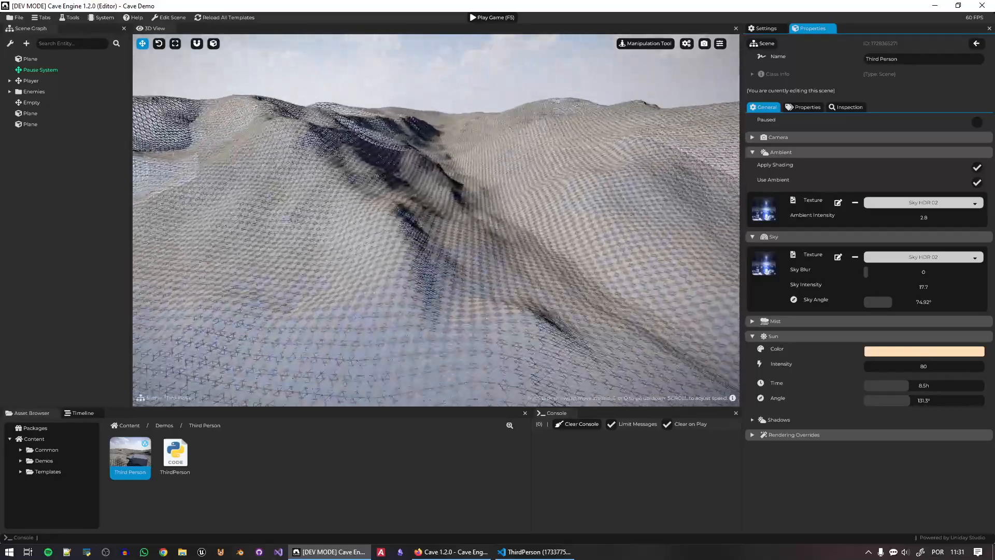
pyautogui.press('w')
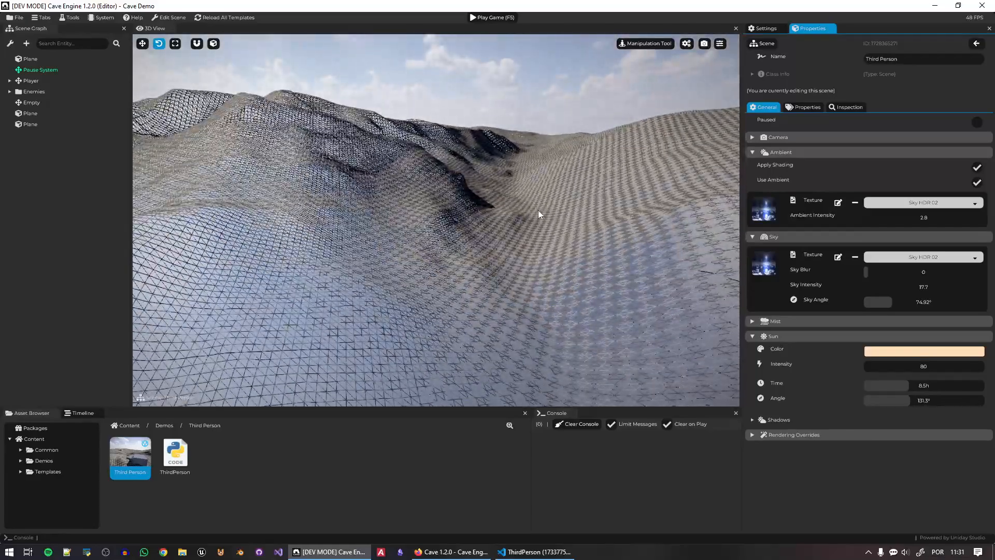
pyautogui.moveTo(534, 222); pyautogui.dragTo(478, 244, button='middle')
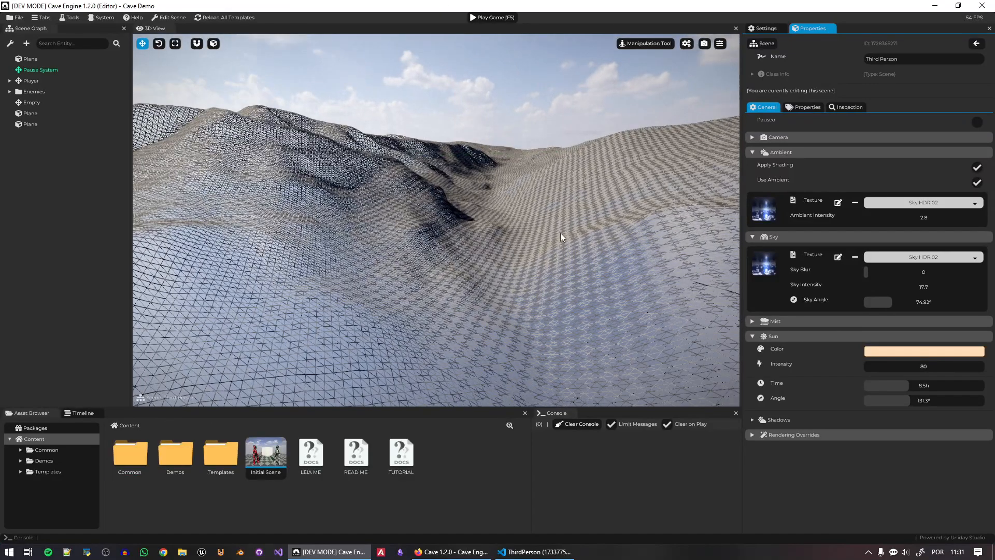
pyautogui.moveTo(530, 243); pyautogui.dragTo(516, 217, button='right')
# Reselect the terrain entity and expand its Terrain component to show the height map and grid settings
pyautogui.click(545, 222)
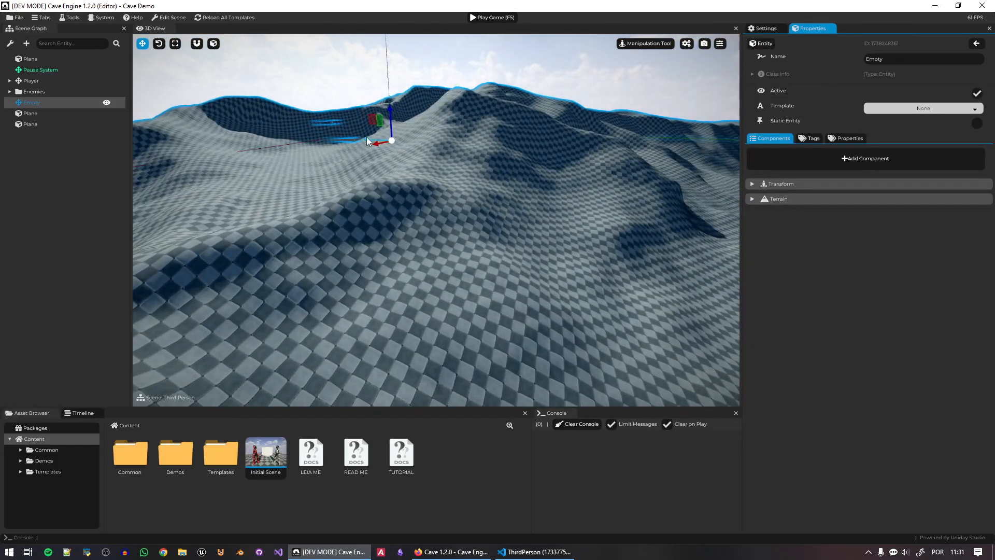
pyautogui.moveTo(365, 136); pyautogui.dragTo(819, 215, button='right')
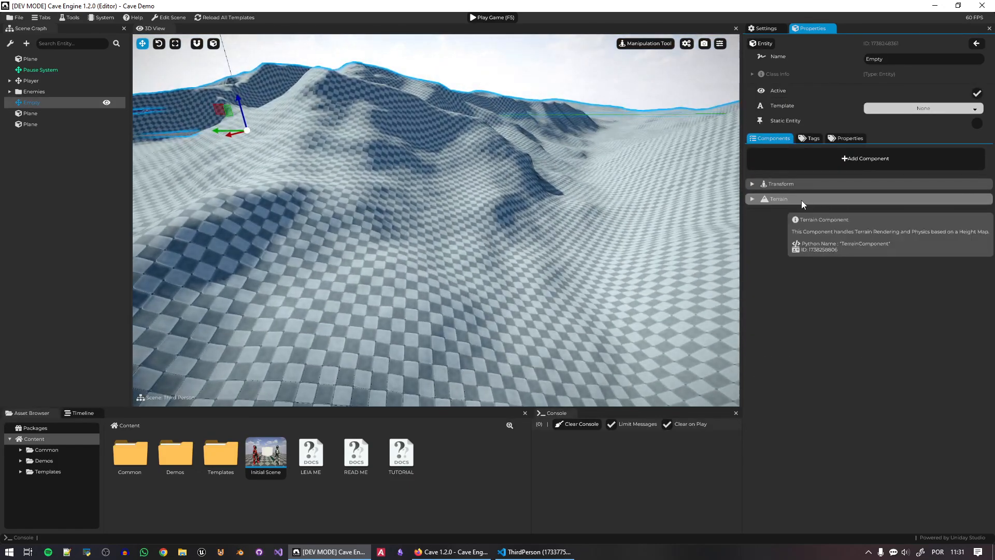
pyautogui.click(801, 200)
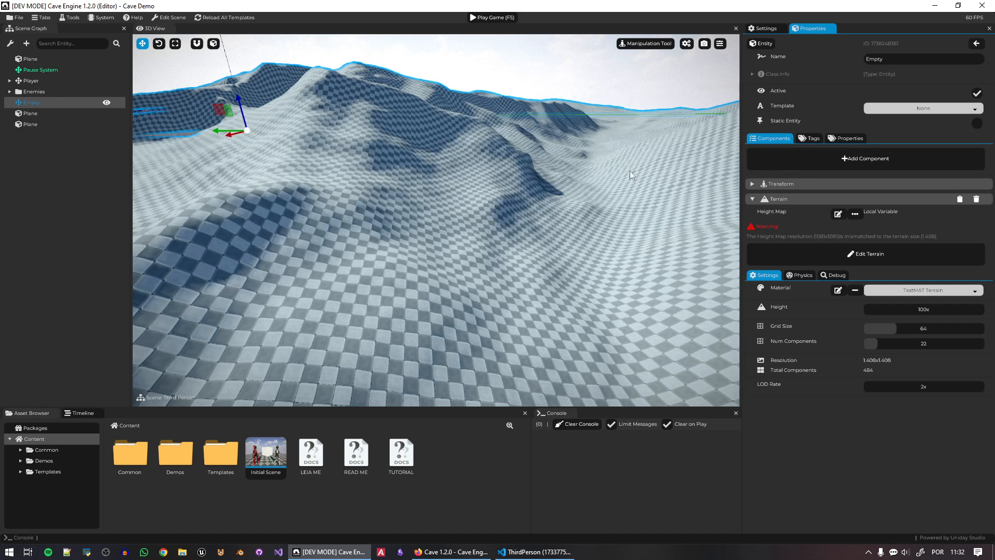
pyautogui.moveTo(551, 237); pyautogui.dragTo(568, 215, button='right')
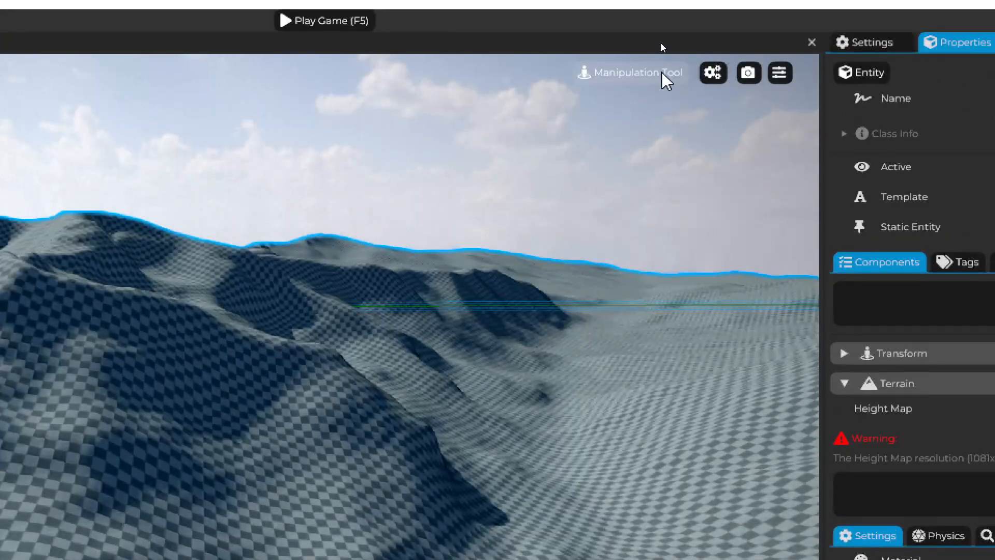
# With the terrain entity selected, switch the viewport from the Manipulation Tool to the Terrain Tool
pyautogui.click(657, 75)
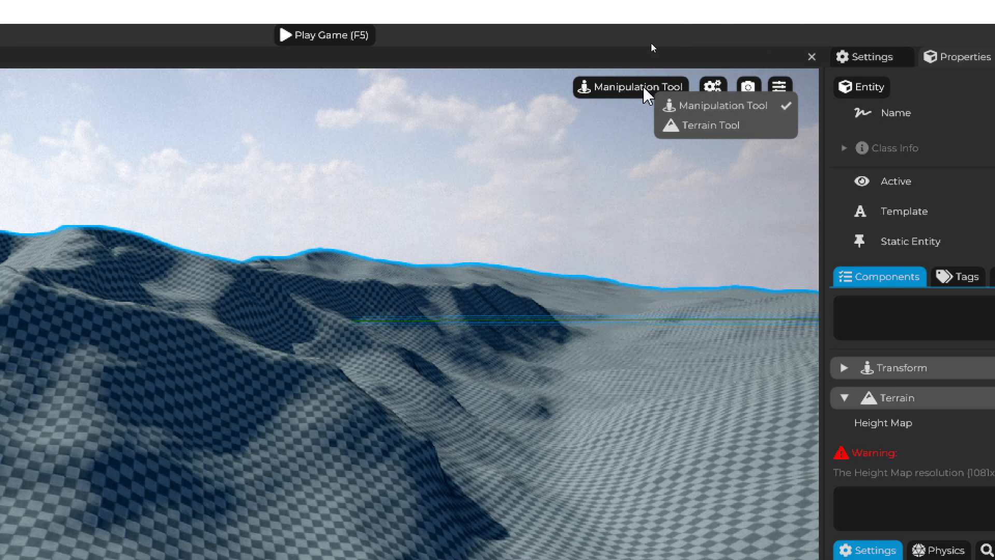
pyautogui.click(646, 88)
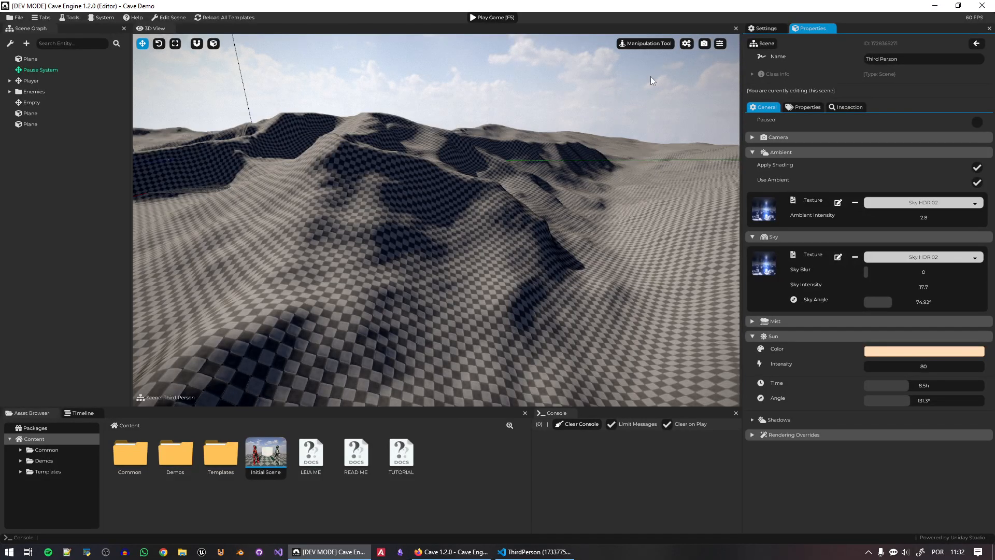
pyautogui.click(616, 219)
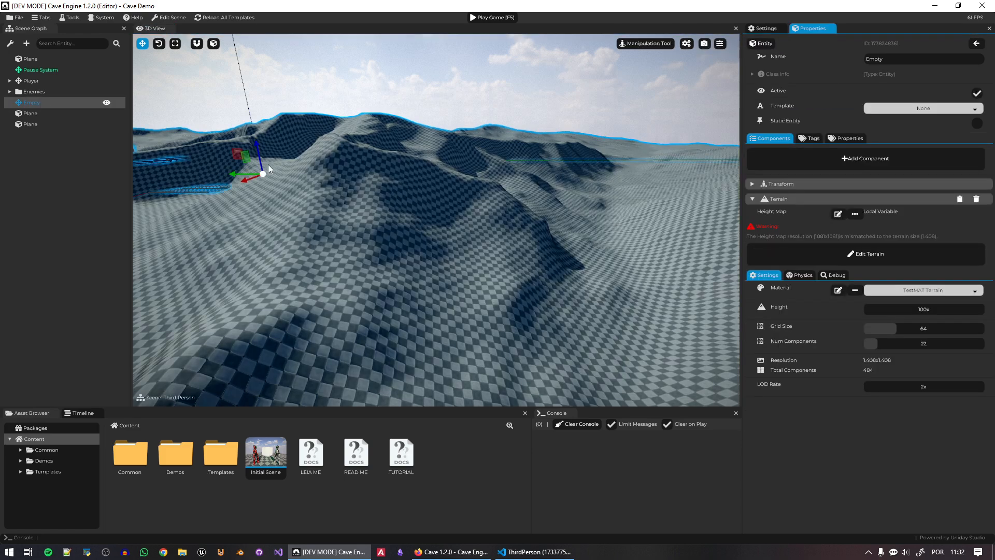
pyautogui.moveTo(268, 169); pyautogui.dragTo(121, 177, button='right')
pyautogui.press('w')
pyautogui.press('e')
pyautogui.press('w')
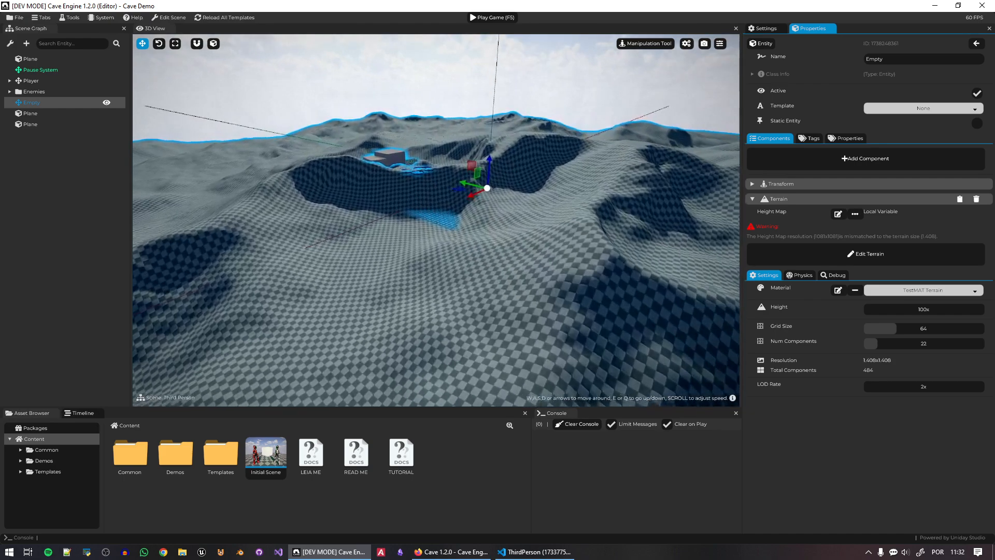
pyautogui.moveTo(435, 220); pyautogui.dragTo(239, 242, button='right')
pyautogui.press('w')
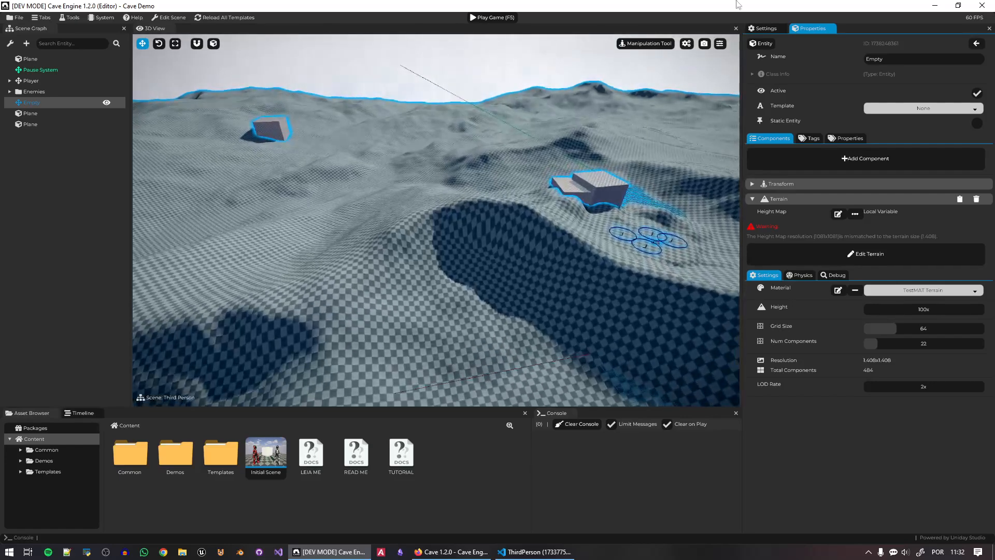
pyautogui.click(658, 41)
pyautogui.click(690, 57)
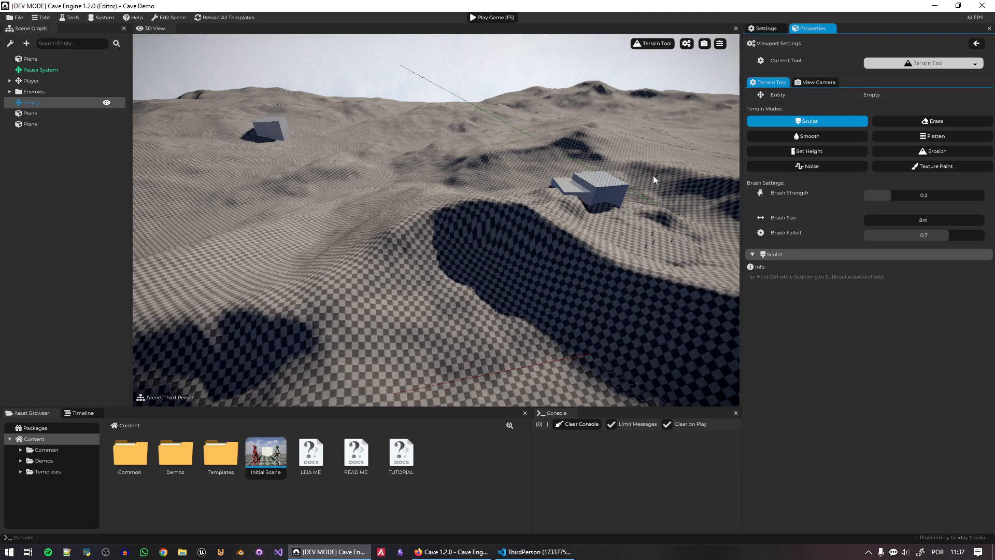
# Enlarge the Sculpt brush to 16 m and sculpt the terrain in the dip in front of the distant box
pyautogui.scroll(4, 445, 287)
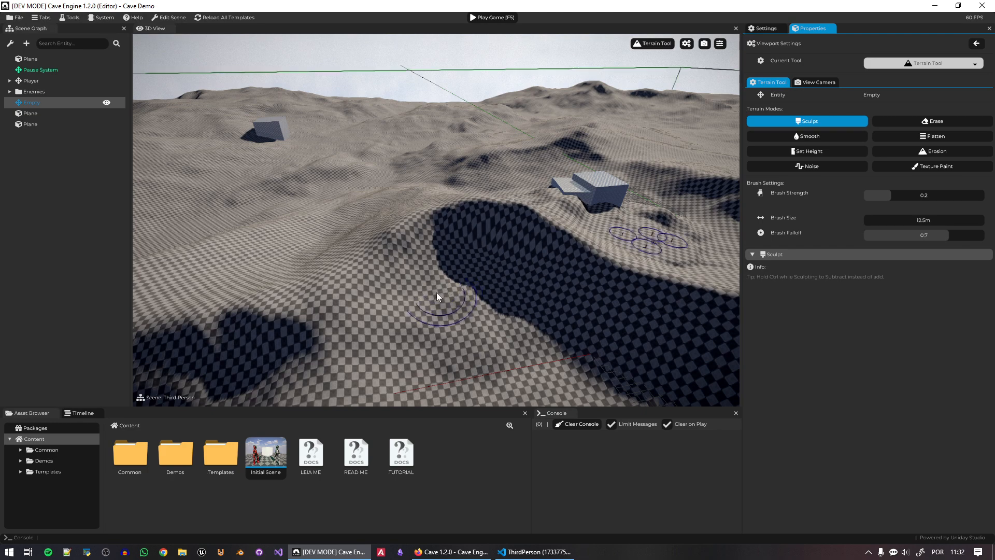
pyautogui.moveTo(436, 292)
pyautogui.mouseDown(button='right')
pyautogui.moveTo(248, 285)
pyautogui.moveTo(261, 307)
pyautogui.moveTo(146, 302)
pyautogui.moveTo(208, 289)
pyautogui.moveTo(213, 261)
pyautogui.mouseUp(button='right')
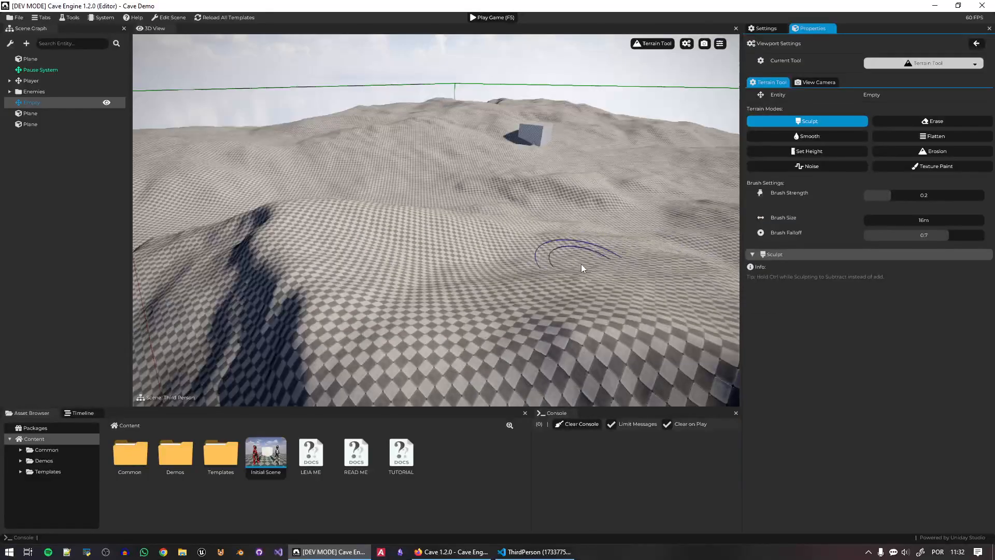
pyautogui.moveTo(580, 267)
pyautogui.mouseDown()
pyautogui.moveTo(459, 261)
pyautogui.moveTo(534, 259)
pyautogui.moveTo(582, 208)
pyautogui.moveTo(466, 205)
pyautogui.moveTo(592, 214)
pyautogui.mouseUp()
# Enlarge the Sculpt brush to 40 m and sculpt broader strokes over the same ground in front of the box
pyautogui.scroll(5, 570, 229)
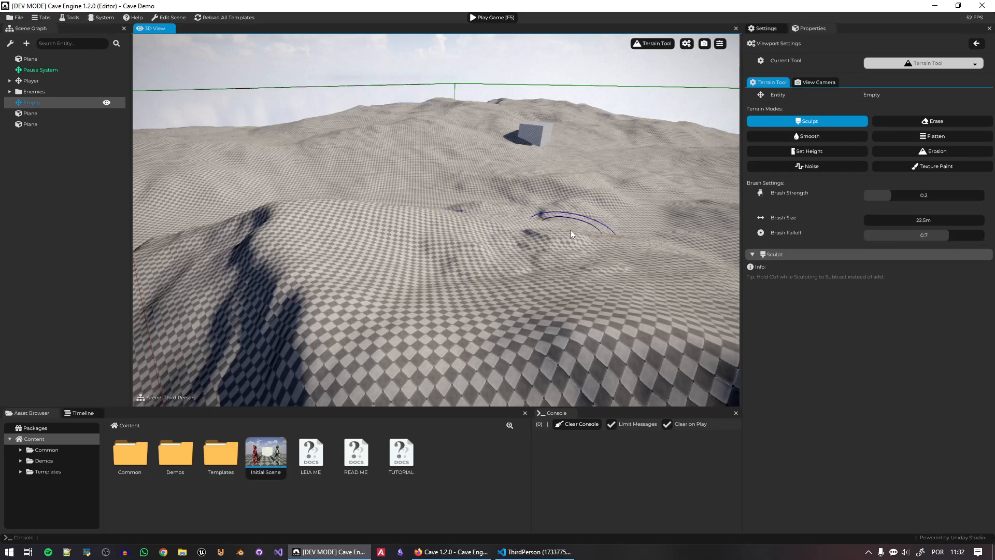
pyautogui.scroll(2, 601, 217)
pyautogui.moveTo(607, 215)
pyautogui.mouseDown()
pyautogui.moveTo(608, 205)
pyautogui.moveTo(540, 219)
pyautogui.moveTo(469, 204)
pyautogui.moveTo(477, 228)
pyautogui.moveTo(575, 206)
pyautogui.moveTo(459, 170)
pyautogui.mouseUp()
pyautogui.moveTo(586, 166)
pyautogui.mouseDown(button='right')
pyautogui.moveTo(665, 136)
pyautogui.moveTo(689, 137)
pyautogui.moveTo(694, 161)
pyautogui.moveTo(498, 232)
pyautogui.mouseUp(button='right')
pyautogui.press('w')
pyautogui.press('w')
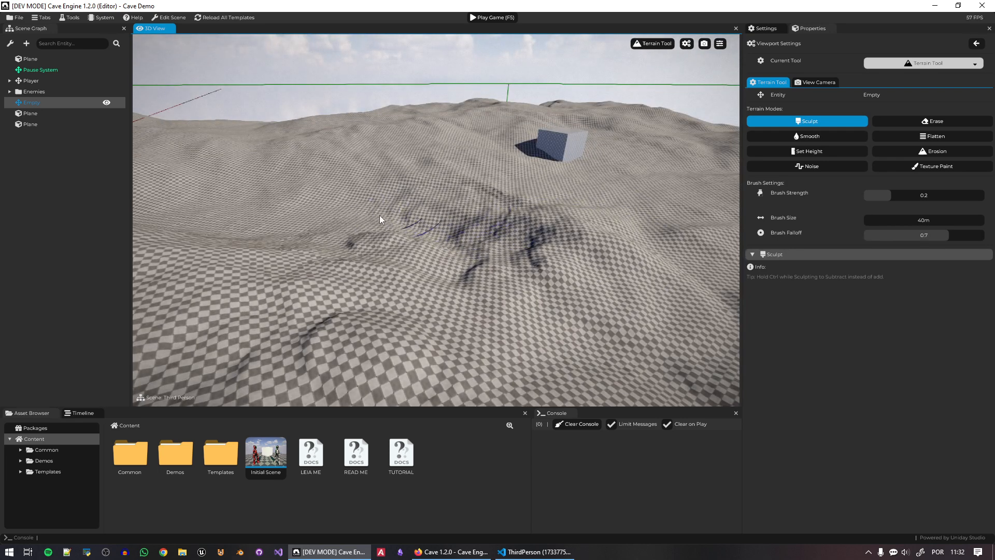
pyautogui.moveTo(527, 260)
pyautogui.mouseDown()
pyautogui.moveTo(438, 232)
pyautogui.moveTo(508, 243)
pyautogui.mouseUp()
# Sculpt the ridge with a Brush Falloff of 0.2964, and raise the falloff to 0.6776
pyautogui.doubleClick(918, 236)
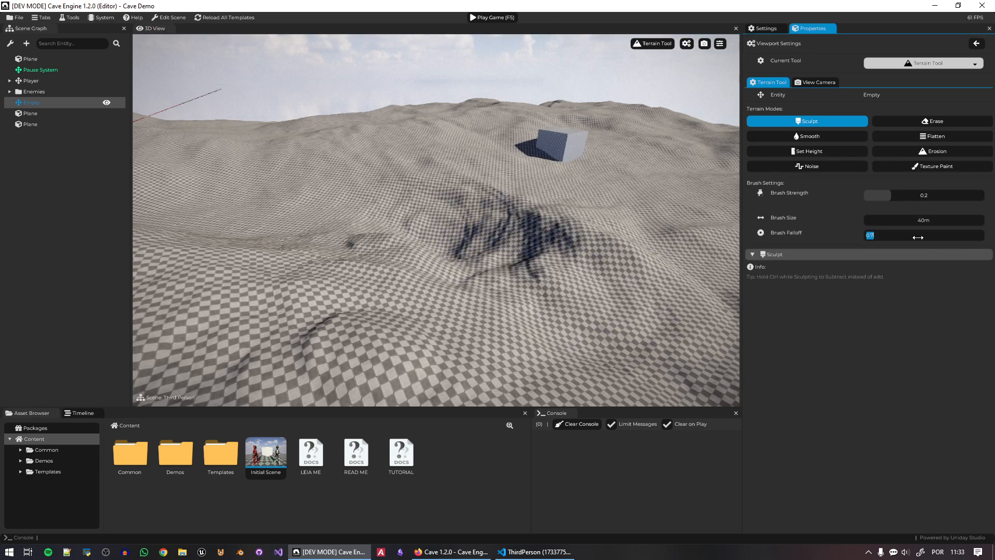
pyautogui.click(881, 282)
pyautogui.moveTo(942, 234); pyautogui.dragTo(899, 239)
pyautogui.moveTo(623, 291)
pyautogui.mouseDown()
pyautogui.moveTo(623, 273)
pyautogui.moveTo(578, 250)
pyautogui.mouseUp()
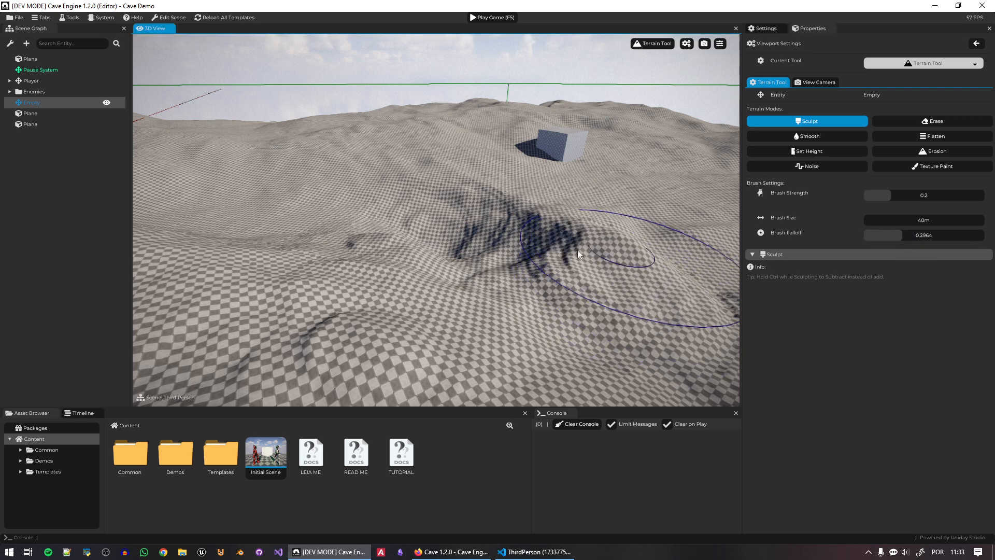
pyautogui.moveTo(915, 234)
pyautogui.mouseDown()
pyautogui.moveTo(955, 235)
pyautogui.moveTo(945, 235)
pyautogui.mouseUp()
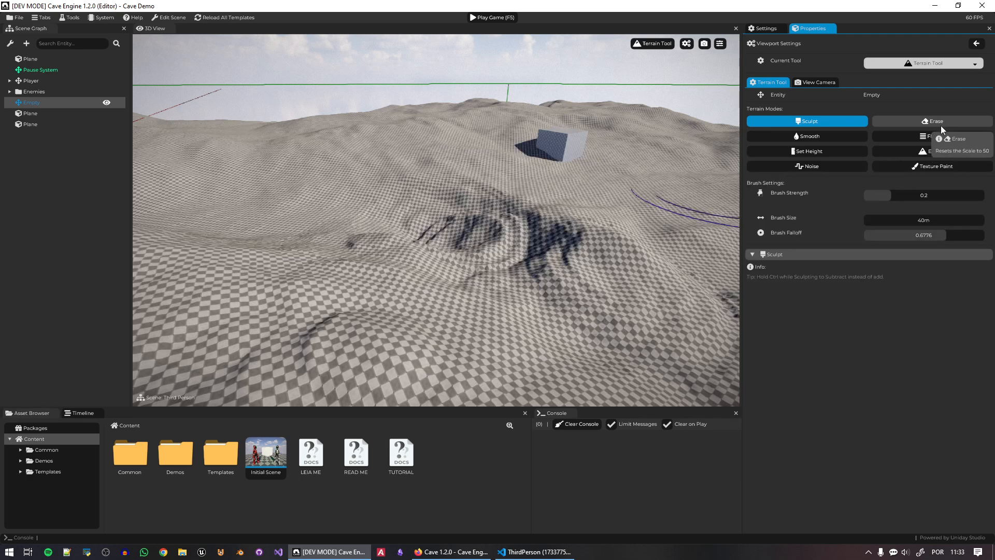
# Smooth the jagged sculpted area with a Brush Strength of 0.7673
pyautogui.click(824, 134)
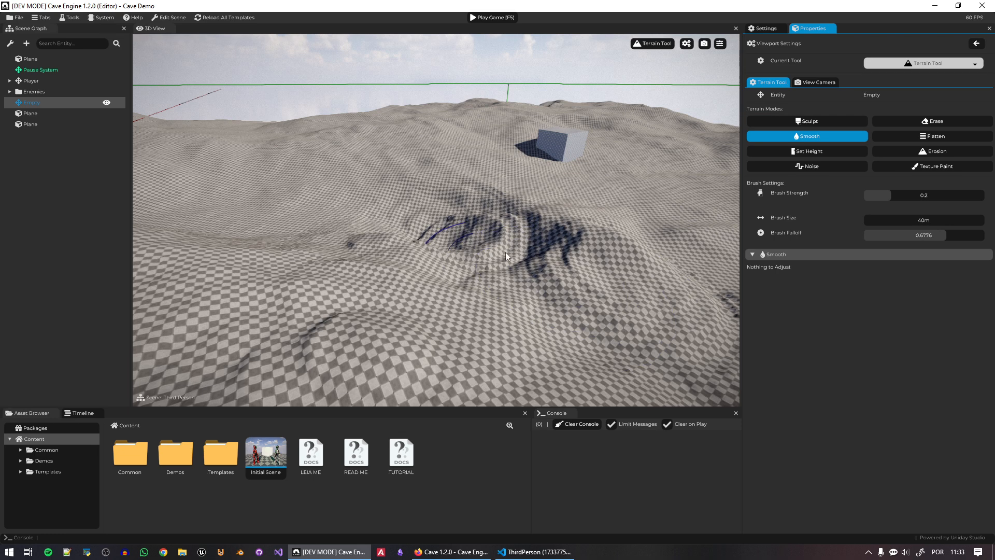
pyautogui.moveTo(891, 195); pyautogui.dragTo(956, 195)
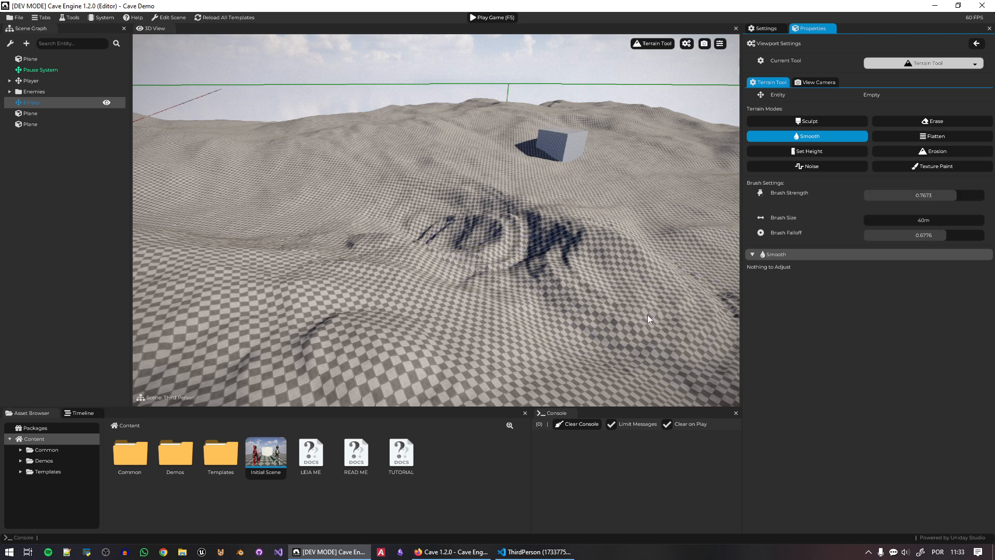
pyautogui.moveTo(571, 290)
pyautogui.mouseDown()
pyautogui.moveTo(551, 257)
pyautogui.moveTo(442, 229)
pyautogui.moveTo(543, 236)
pyautogui.moveTo(347, 321)
pyautogui.moveTo(424, 313)
pyautogui.moveTo(493, 276)
pyautogui.mouseUp()
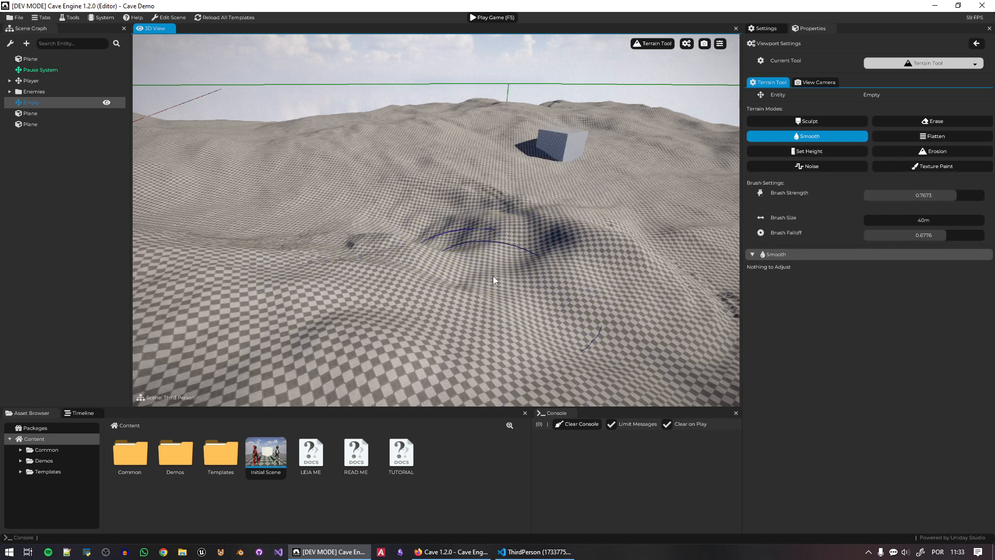
# Lower the Brush Strength to 0.6821 and apply Erosion to the smoothed mound
pyautogui.click(955, 195)
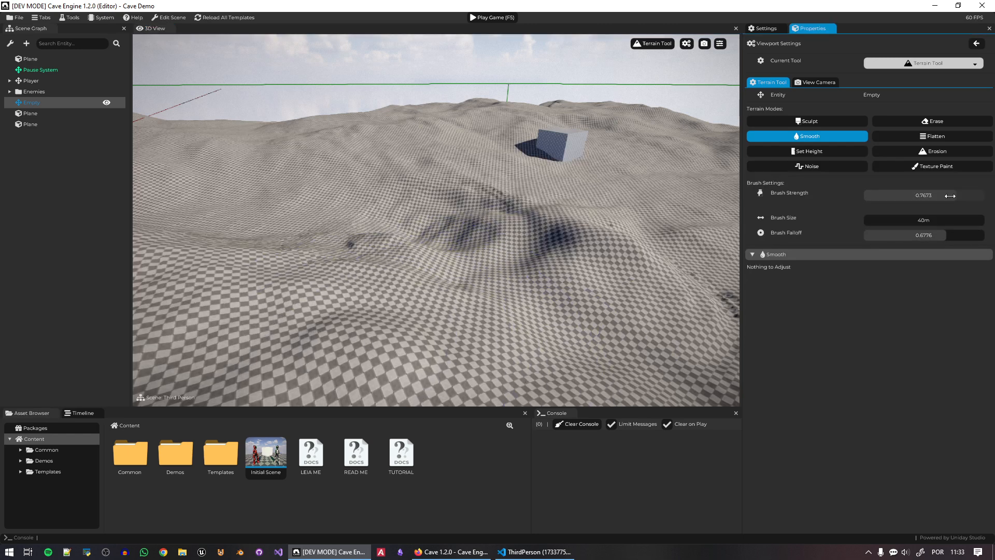
pyautogui.moveTo(951, 195); pyautogui.dragTo(912, 197)
pyautogui.click(933, 150)
pyautogui.moveTo(590, 229)
pyautogui.mouseDown()
pyautogui.moveTo(548, 238)
pyautogui.moveTo(467, 214)
pyautogui.moveTo(469, 232)
pyautogui.moveTo(542, 269)
pyautogui.moveTo(543, 226)
pyautogui.moveTo(577, 238)
pyautogui.moveTo(534, 248)
pyautogui.moveTo(527, 224)
pyautogui.moveTo(595, 236)
pyautogui.mouseUp()
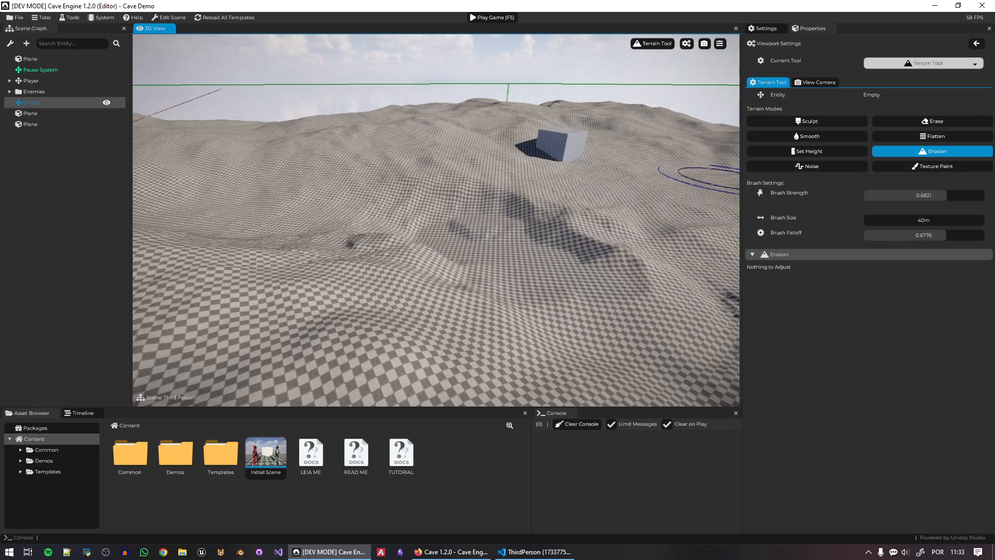
# Apply Noise to the eroded area with a Brush Strength of 0.1888, enlarging the brush to 50.5 m
pyautogui.click(818, 164)
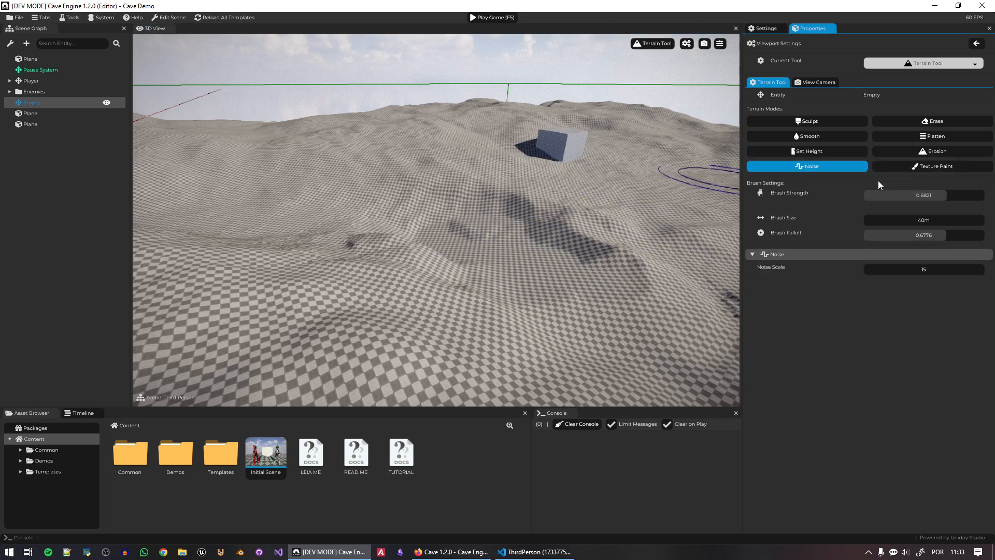
pyautogui.moveTo(943, 198); pyautogui.dragTo(887, 199)
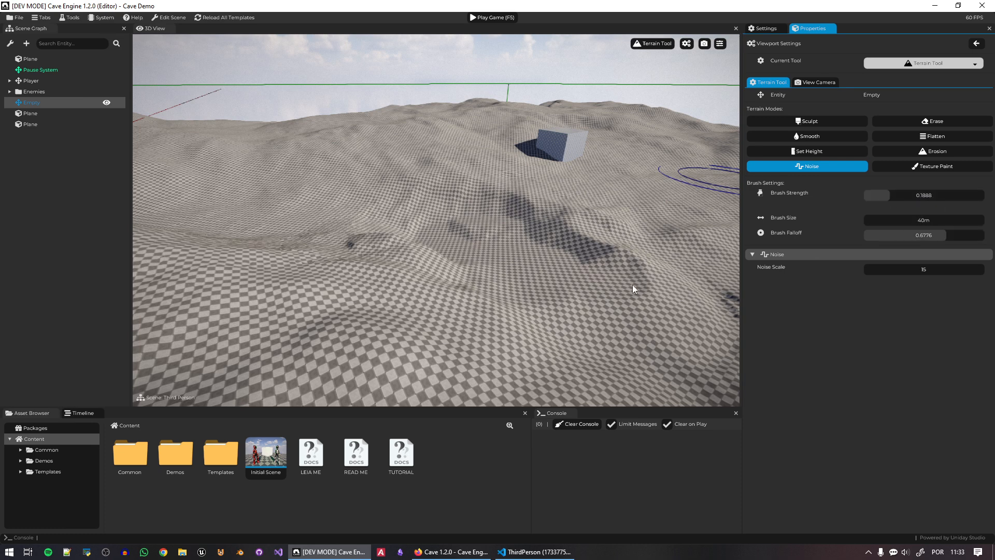
pyautogui.scroll(1, 535, 270)
pyautogui.scroll(1, 535, 269)
pyautogui.moveTo(535, 269)
pyautogui.mouseDown()
pyautogui.moveTo(502, 273)
pyautogui.moveTo(477, 234)
pyautogui.moveTo(472, 244)
pyautogui.moveTo(378, 252)
pyautogui.moveTo(556, 218)
pyautogui.moveTo(467, 189)
pyautogui.moveTo(410, 201)
pyautogui.moveTo(602, 241)
pyautogui.moveTo(561, 254)
pyautogui.mouseUp()
pyautogui.scroll(3, 486, 247)
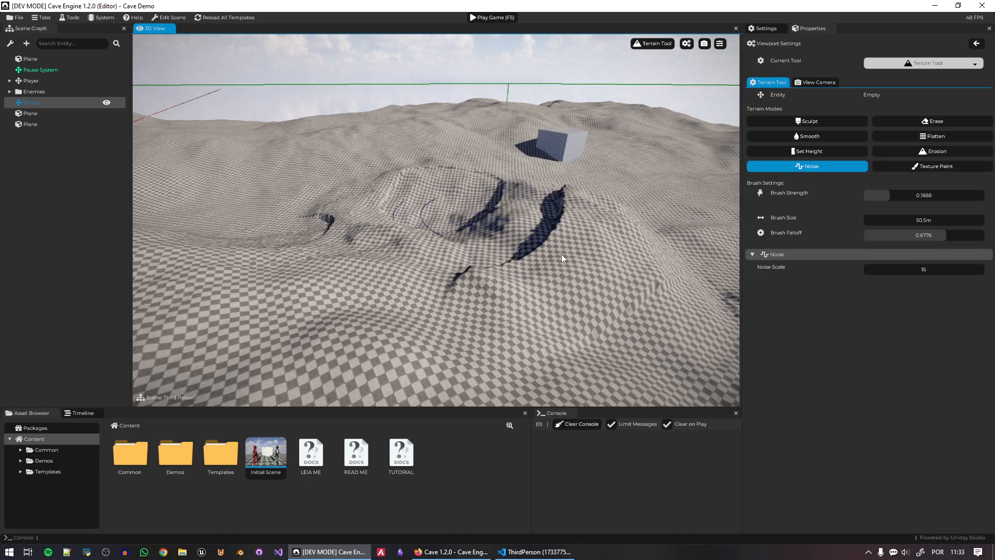
# Smooth the sharp ridges left by the noise with a Brush Strength of 0.6596
pyautogui.click(822, 140)
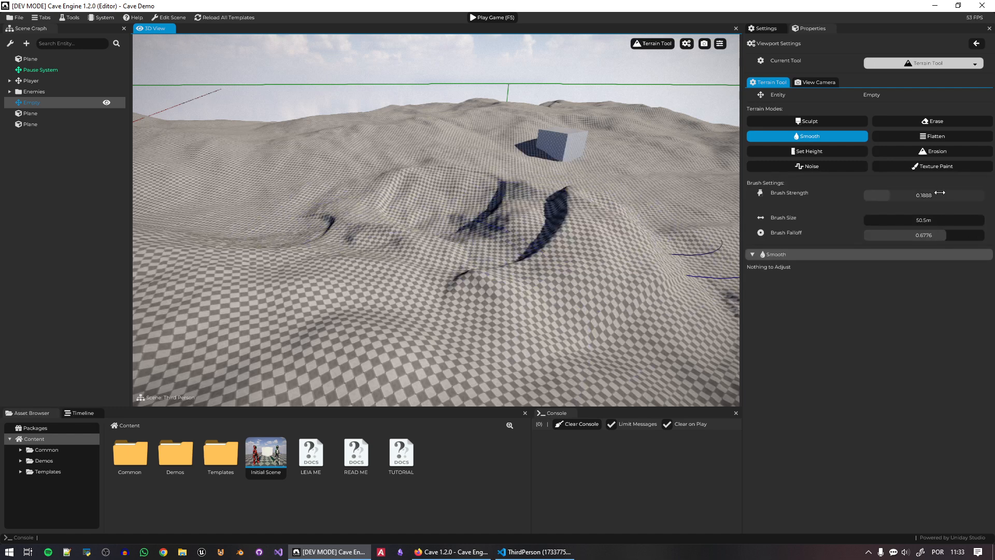
pyautogui.moveTo(901, 195); pyautogui.dragTo(943, 195)
pyautogui.moveTo(570, 275)
pyautogui.mouseDown()
pyautogui.moveTo(537, 242)
pyautogui.moveTo(520, 200)
pyautogui.moveTo(456, 188)
pyautogui.moveTo(362, 213)
pyautogui.mouseUp()
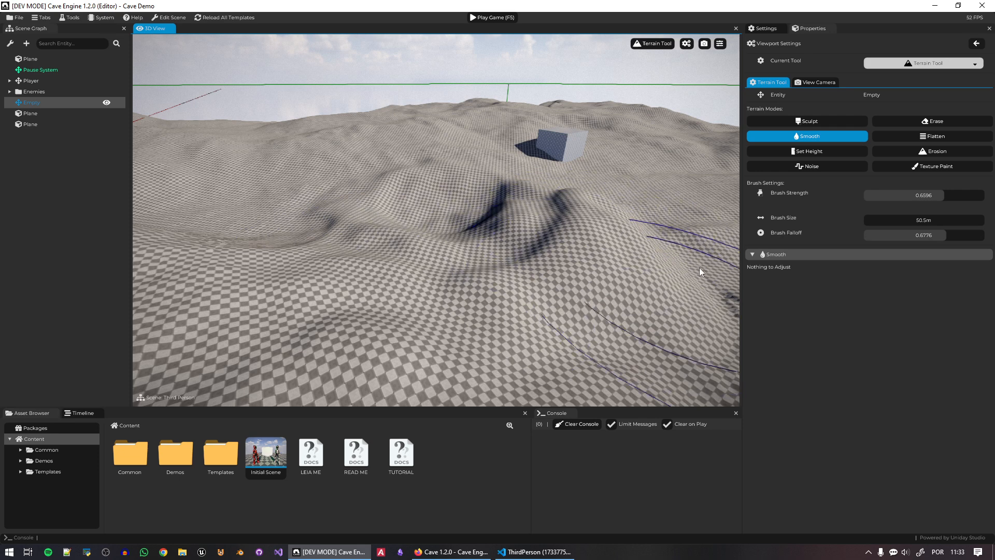
# Flatten the terrain around the sculpted ridge into a level plateau using a 27.5 m brush
pyautogui.click(946, 138)
pyautogui.scroll(-12, 517, 264)
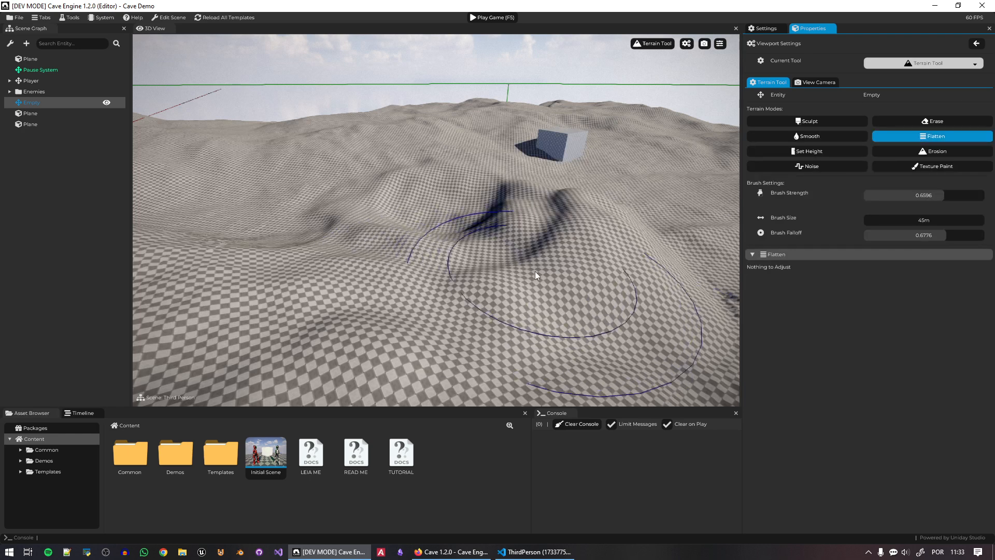
pyautogui.scroll(-11, 535, 272)
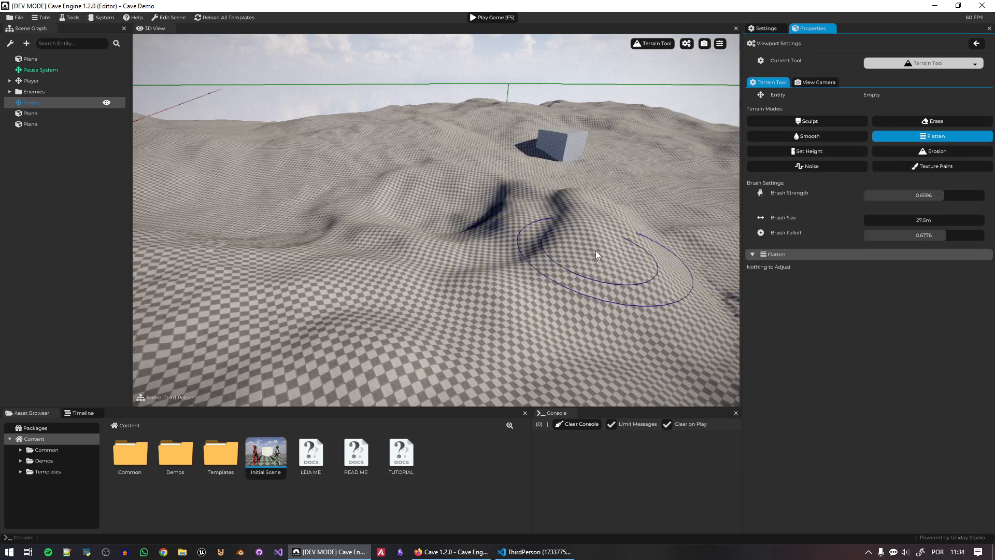
pyautogui.moveTo(574, 255)
pyautogui.mouseDown()
pyautogui.moveTo(492, 253)
pyautogui.moveTo(483, 268)
pyautogui.moveTo(508, 284)
pyautogui.moveTo(481, 295)
pyautogui.moveTo(454, 280)
pyautogui.moveTo(580, 296)
pyautogui.moveTo(552, 331)
pyautogui.moveTo(533, 285)
pyautogui.mouseUp()
pyautogui.moveTo(534, 285)
pyautogui.mouseDown(button='right')
pyautogui.moveTo(668, 306)
pyautogui.moveTo(363, 298)
pyautogui.moveTo(316, 275)
pyautogui.moveTo(363, 279)
pyautogui.moveTo(342, 288)
pyautogui.moveTo(332, 285)
pyautogui.moveTo(486, 279)
pyautogui.mouseUp(button='right')
pyautogui.press('s')
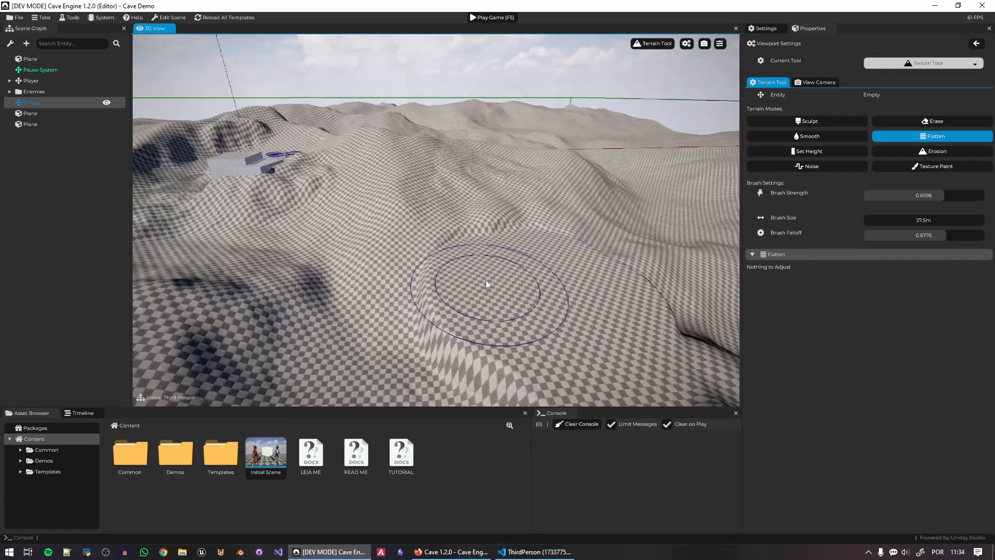
pyautogui.moveTo(479, 257)
pyautogui.mouseDown()
pyautogui.moveTo(480, 245)
pyautogui.moveTo(515, 240)
pyautogui.moveTo(531, 251)
pyautogui.moveTo(471, 243)
pyautogui.moveTo(527, 249)
pyautogui.mouseUp()
# Choose Texture Paint mode and create a new texture asset in Content with a resolution of 1024 x 1024 px
pyautogui.click(953, 168)
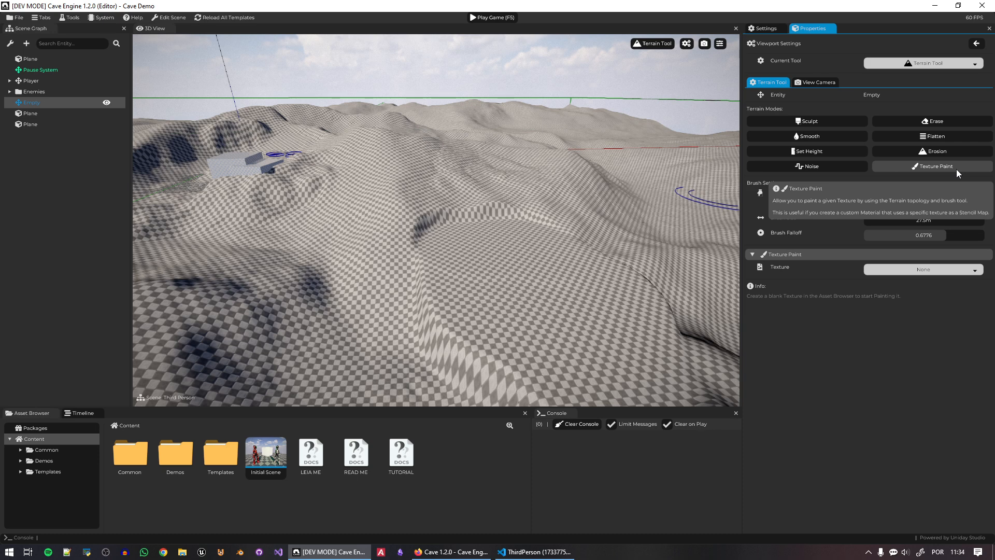
pyautogui.rightClick(448, 473)
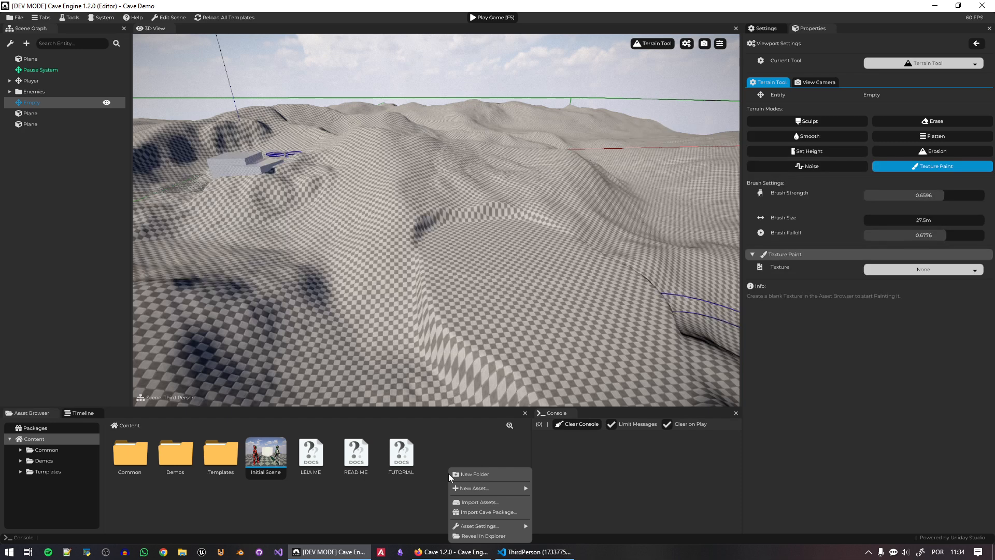
pyautogui.moveTo(491, 487)
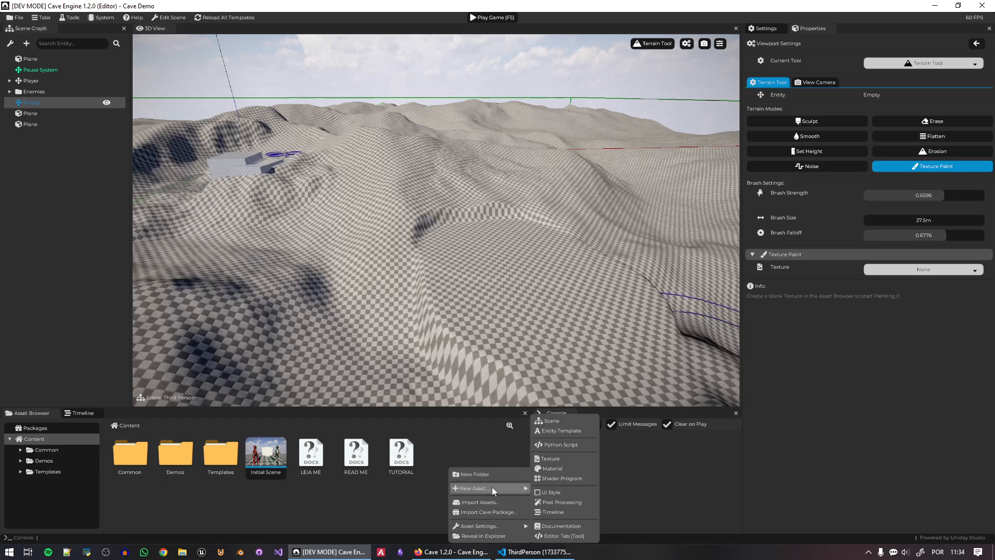
pyautogui.click(552, 461)
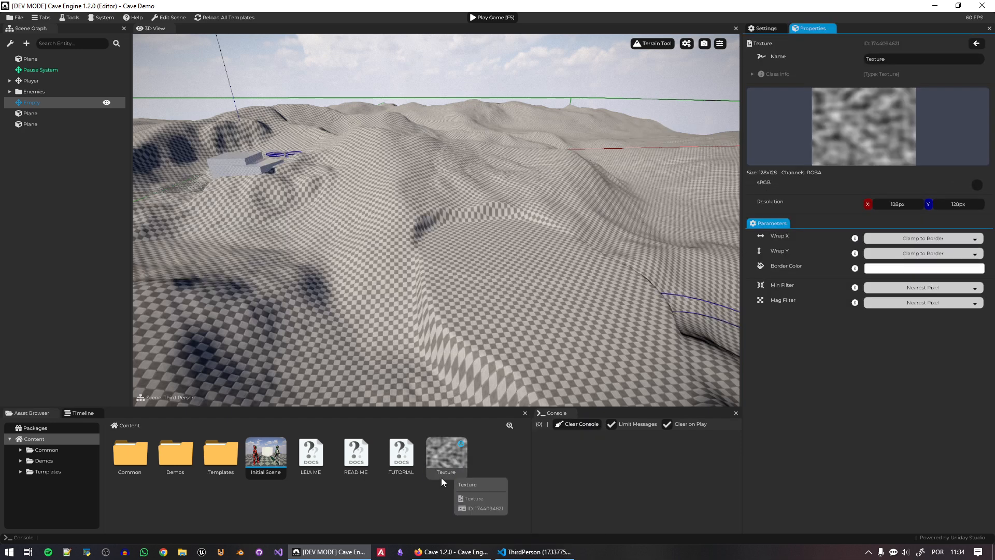
pyautogui.doubleClick(901, 204)
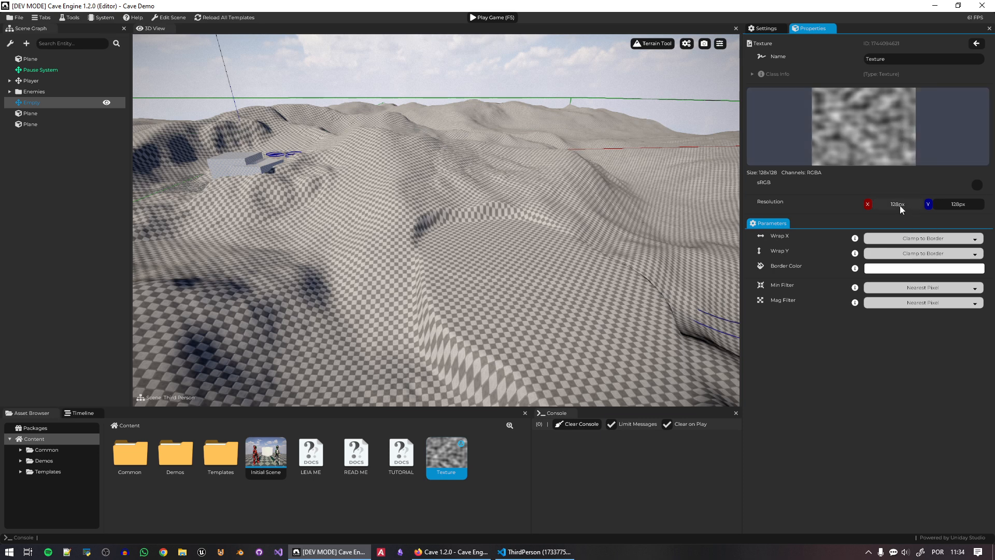
pyautogui.write('10')
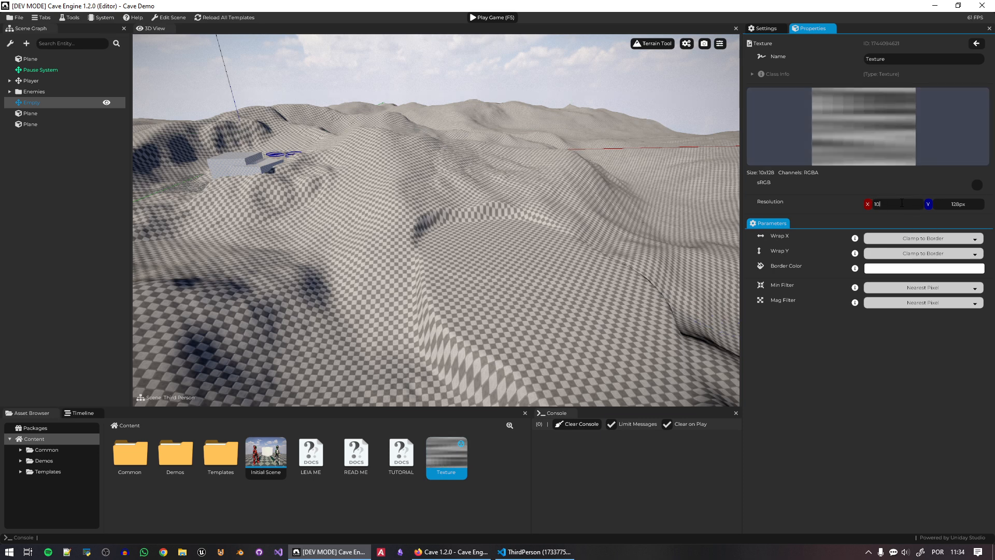
pyautogui.write('24')
pyautogui.press('Tab')
pyautogui.write('1024')
pyautogui.press('Return')
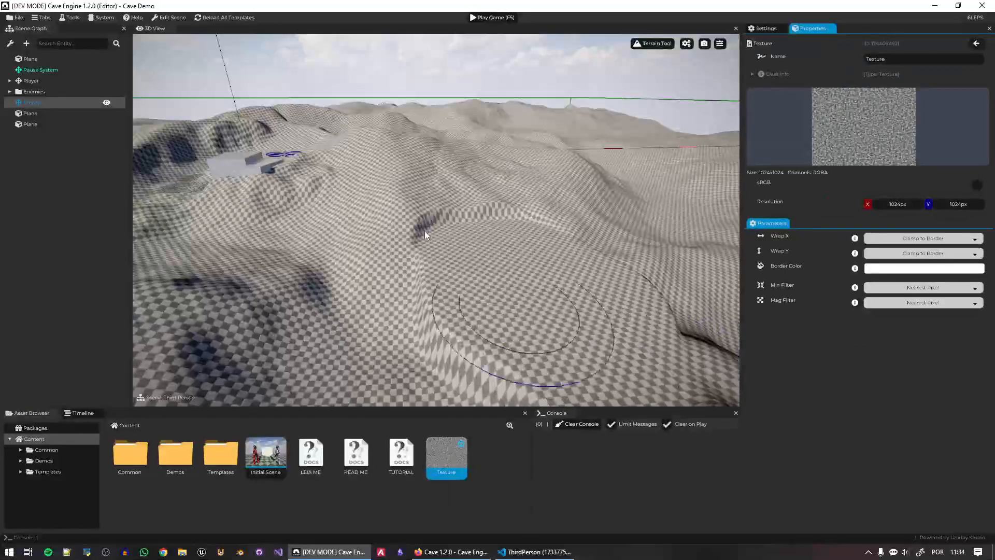
# Assign the new texture to the Terrain Tool's Texture Paint mode and set its Alpha to 1
pyautogui.click(666, 42)
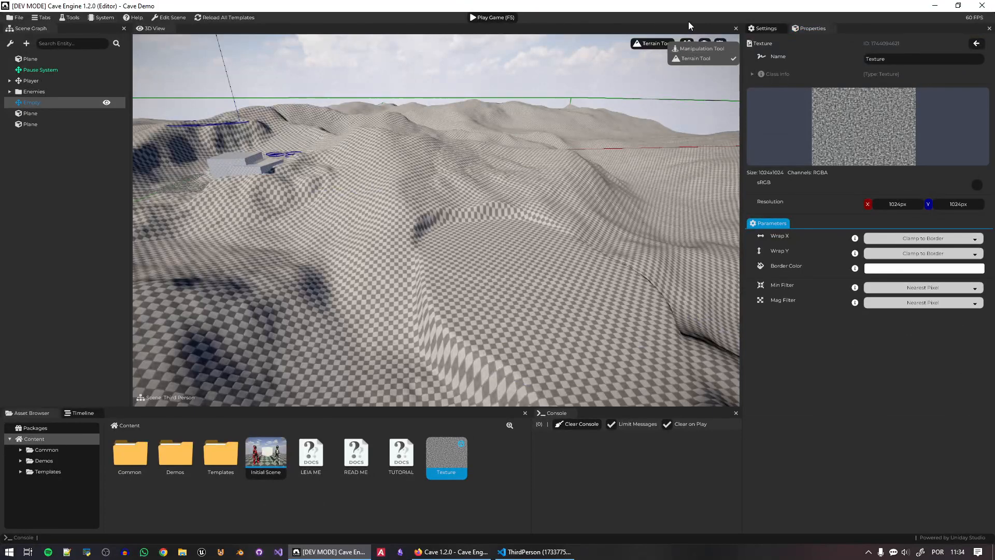
pyautogui.click(697, 58)
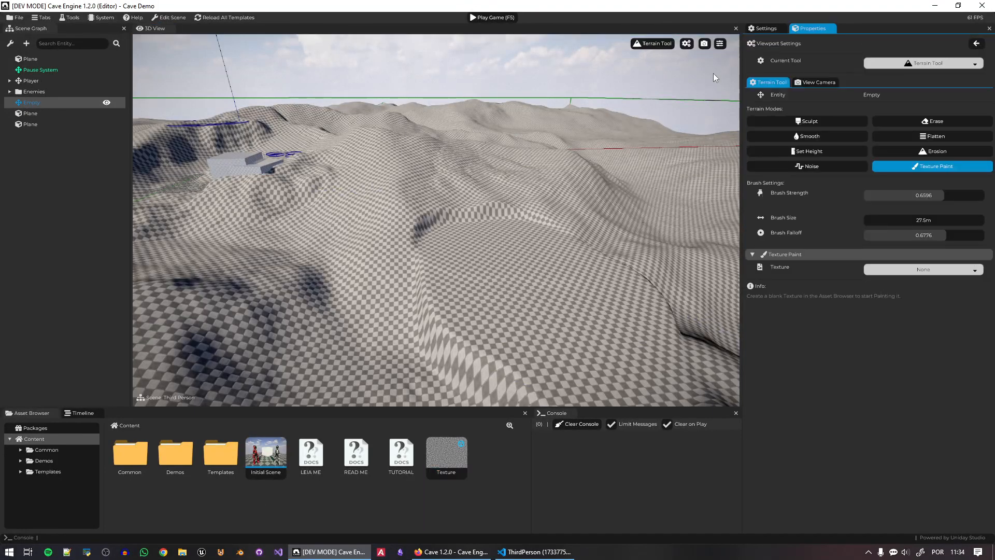
pyautogui.click(934, 171)
pyautogui.moveTo(447, 456)
pyautogui.mouseDown()
pyautogui.moveTo(870, 300)
pyautogui.moveTo(892, 273)
pyautogui.mouseUp()
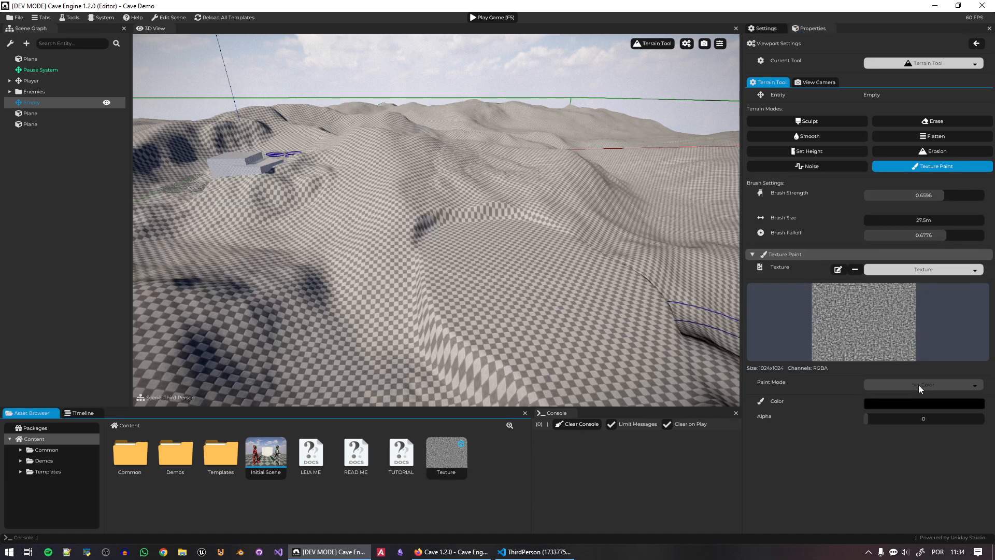
pyautogui.moveTo(871, 418); pyautogui.dragTo(983, 418)
# Paint black strokes into the texture across the plateau and surrounding terrain, enlarging the brush to 37.5 m
pyautogui.click(611, 290)
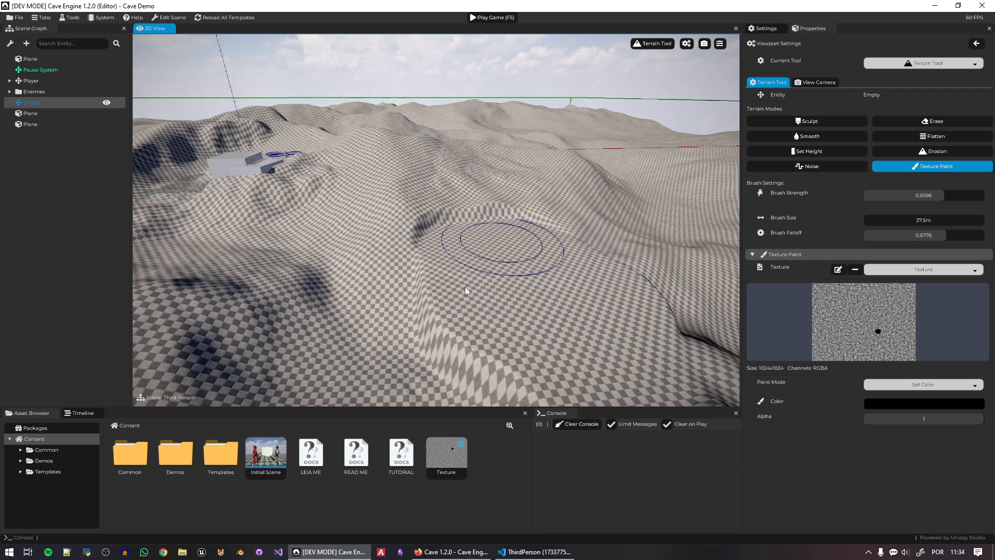
pyautogui.scroll(3, 465, 287)
pyautogui.click(422, 253)
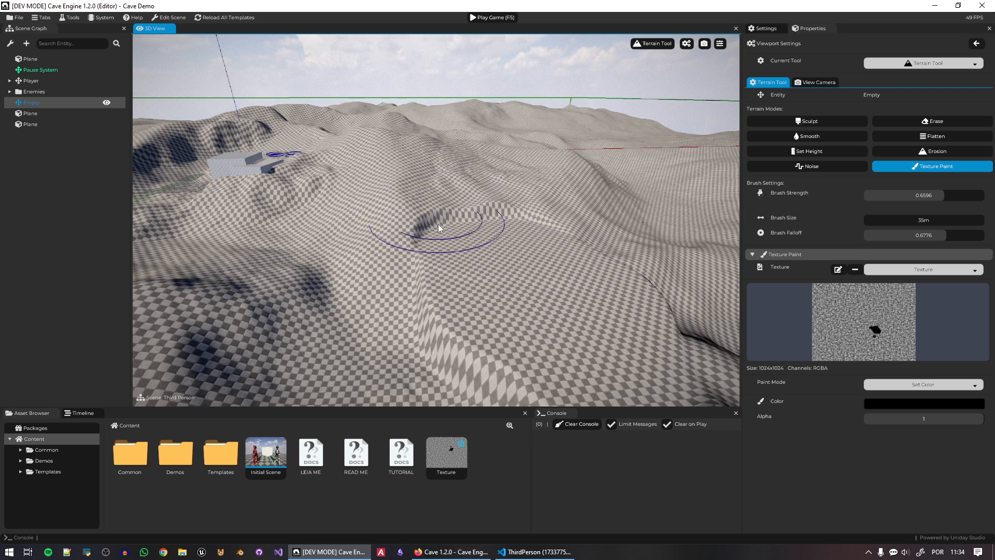
pyautogui.scroll(1, 438, 228)
pyautogui.moveTo(437, 228)
pyautogui.mouseDown()
pyautogui.moveTo(350, 292)
pyautogui.moveTo(487, 138)
pyautogui.moveTo(518, 303)
pyautogui.mouseUp()
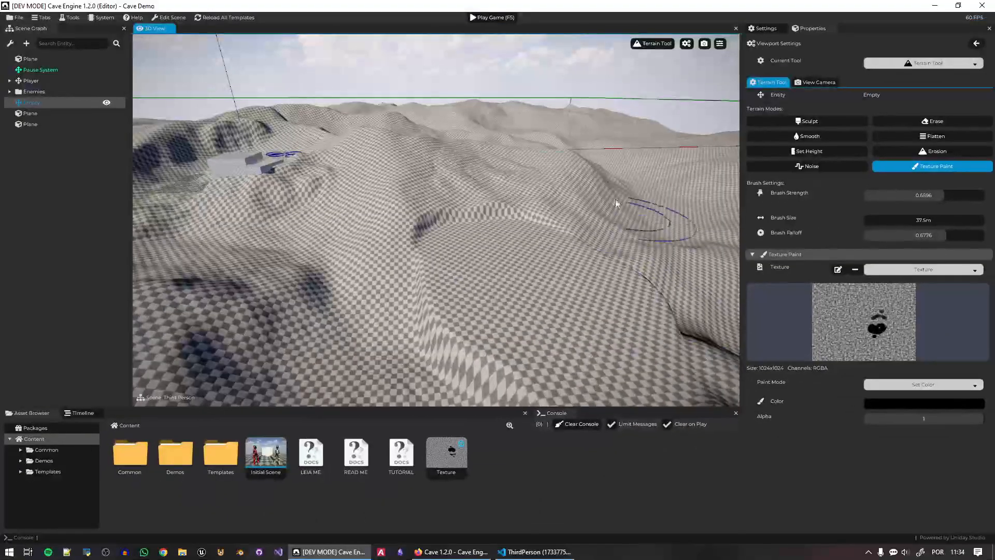
pyautogui.moveTo(556, 144)
pyautogui.mouseDown()
pyautogui.moveTo(649, 125)
pyautogui.moveTo(681, 197)
pyautogui.mouseUp()
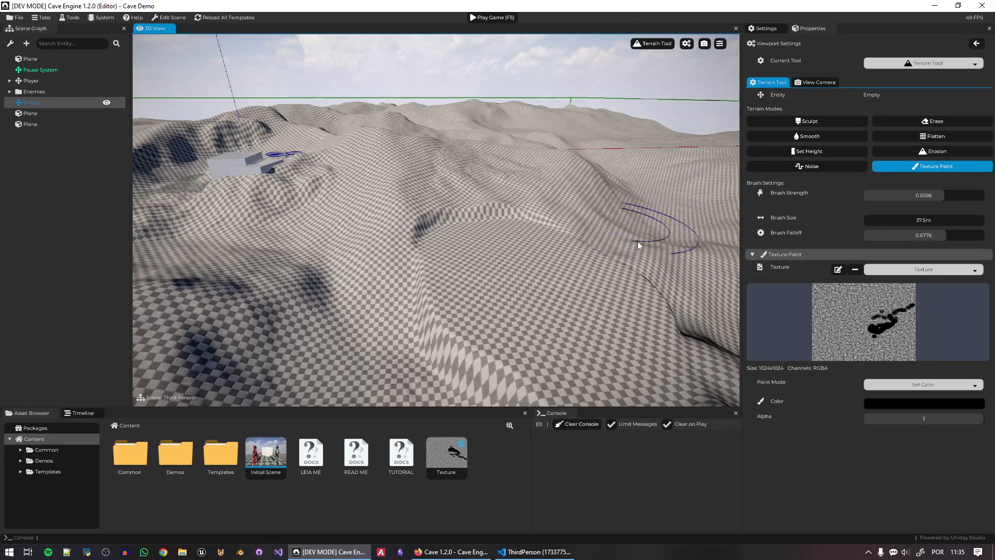
# Enlarge the brush to 126.6 m and paint a broad black area over the plateau and its surroundings
pyautogui.moveTo(881, 217); pyautogui.dragTo(950, 226)
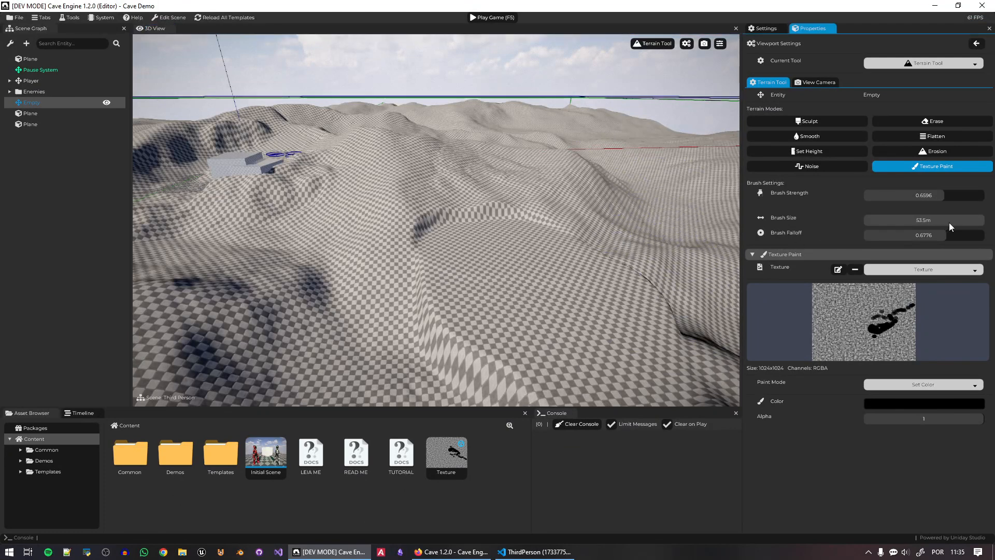
pyautogui.moveTo(890, 222); pyautogui.dragTo(990, 221)
pyautogui.moveTo(647, 241)
pyautogui.mouseDown()
pyautogui.moveTo(617, 245)
pyautogui.moveTo(455, 176)
pyautogui.moveTo(618, 151)
pyautogui.moveTo(558, 142)
pyautogui.moveTo(540, 151)
pyautogui.moveTo(338, 155)
pyautogui.moveTo(399, 136)
pyautogui.mouseUp()
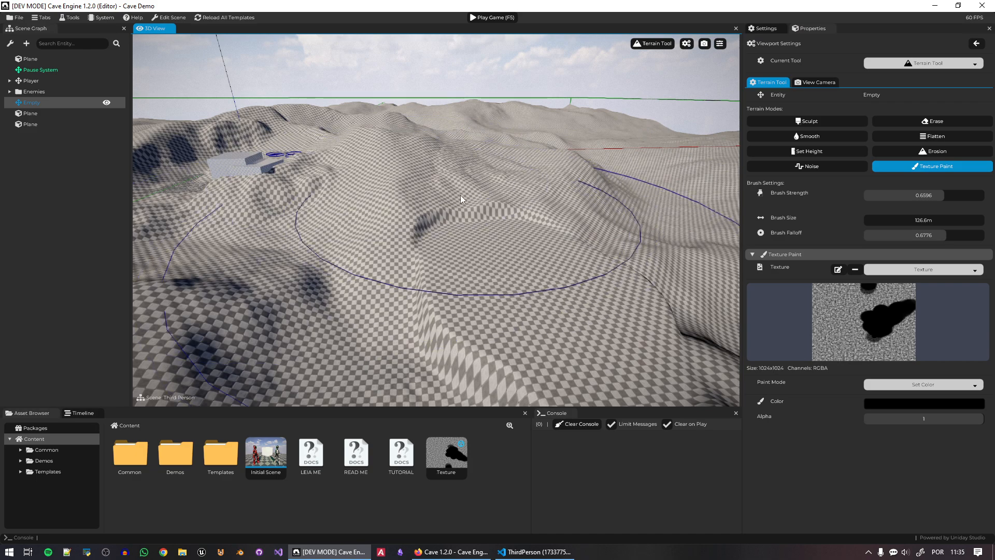
pyautogui.moveTo(481, 216)
pyautogui.mouseDown(button='right')
pyautogui.moveTo(463, 207)
pyautogui.moveTo(447, 151)
pyautogui.mouseUp(button='right')
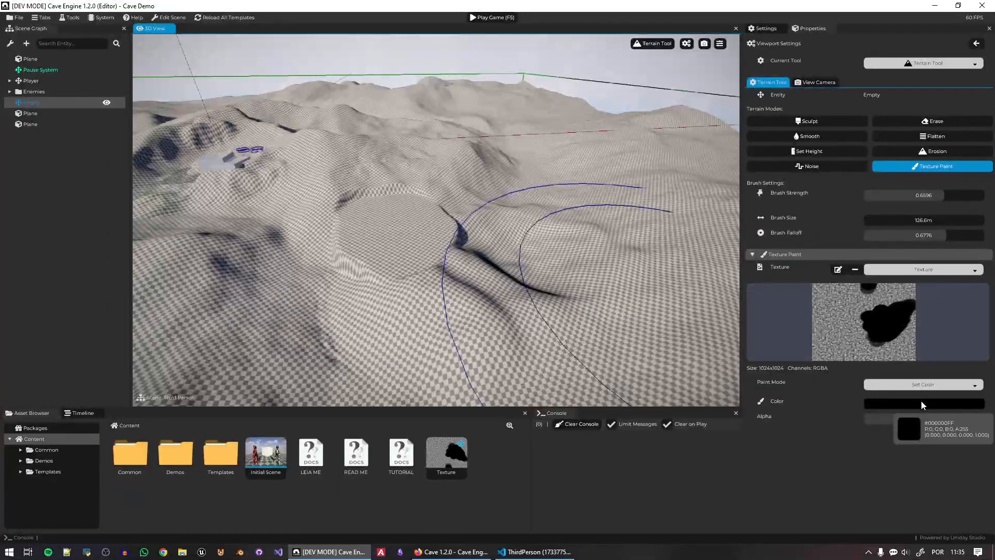
# Change the paint colour to white, reduce the brush to 9.2 m and paint a thin curve on the plateau
pyautogui.click(911, 404)
pyautogui.click(887, 412)
pyautogui.click(780, 450)
pyautogui.moveTo(948, 220); pyautogui.dragTo(912, 216)
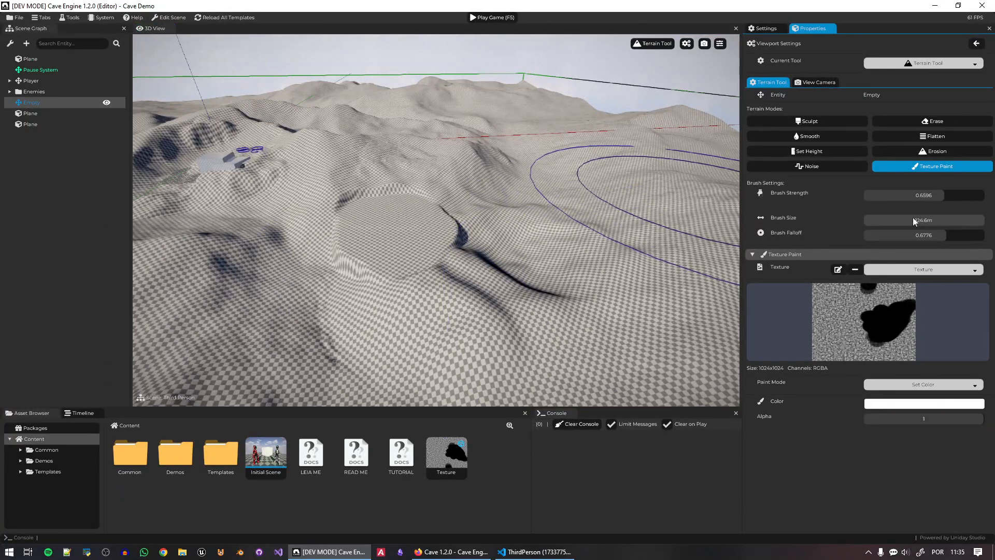
pyautogui.moveTo(568, 215)
pyautogui.mouseDown()
pyautogui.moveTo(520, 214)
pyautogui.moveTo(482, 228)
pyautogui.mouseUp()
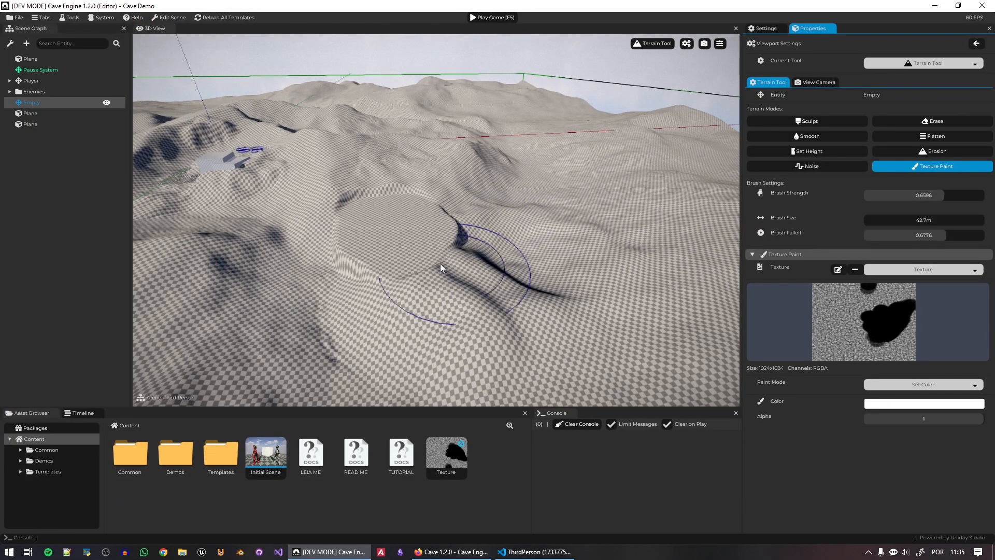
pyautogui.moveTo(925, 222); pyautogui.dragTo(761, 225)
pyautogui.click(395, 231)
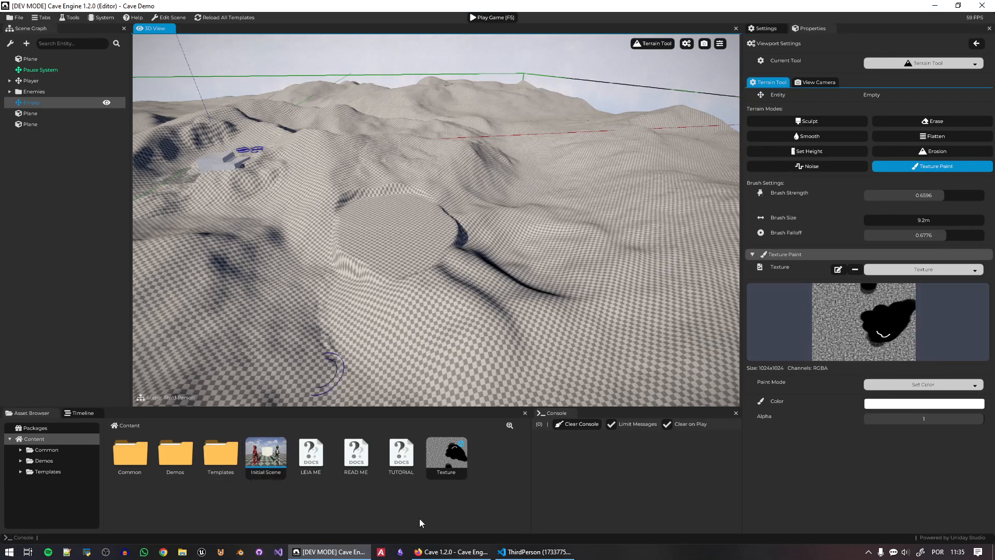
# Switch to the Cave Engine 1.2 release notes in the browser and review the Terrain System and Viewport Tools sections
pyautogui.click(451, 551)
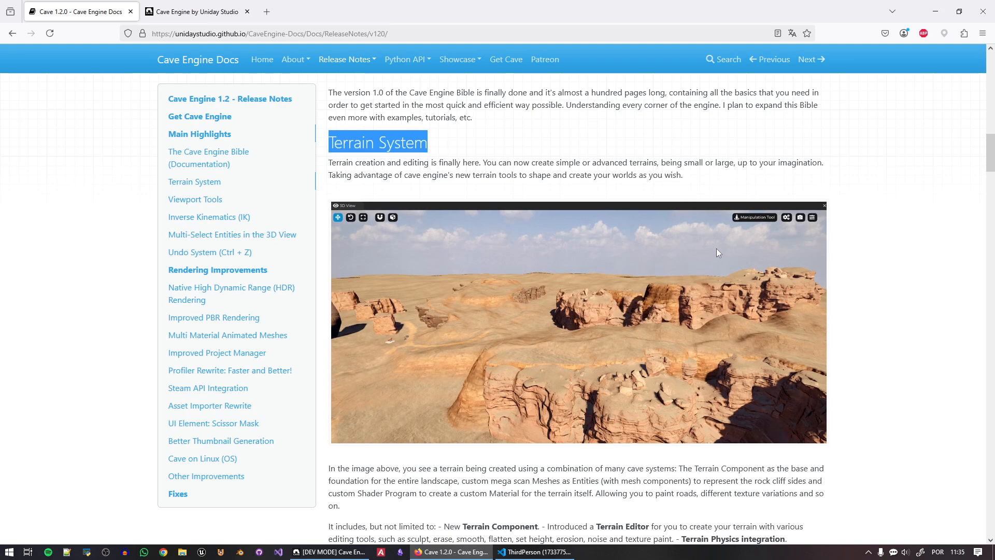
pyautogui.scroll(-3, 716, 248)
pyautogui.scroll(2, 456, 320)
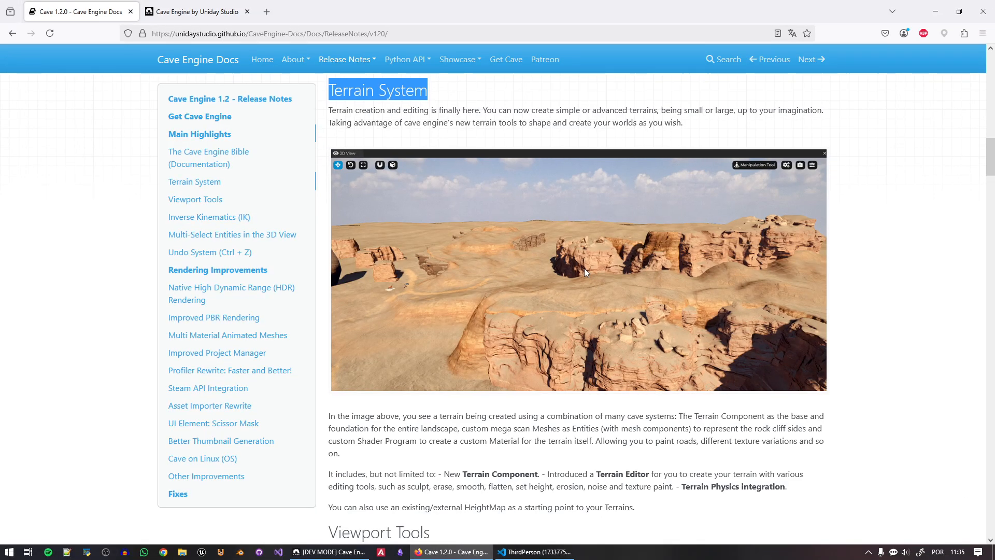
pyautogui.scroll(-3, 584, 269)
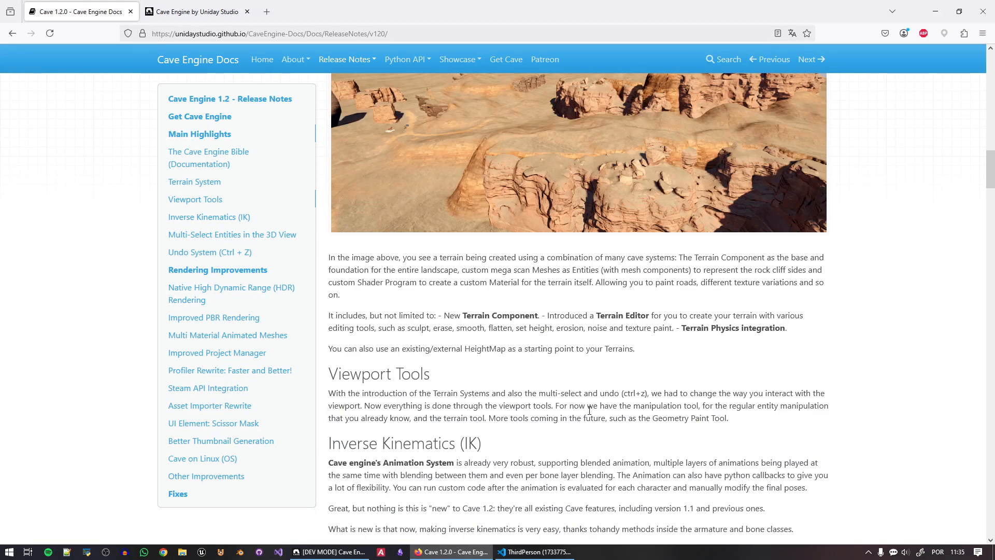
# Return to Cave Engine, activate the Manipulation Tool and select the terrain in the scene
pyautogui.click(331, 551)
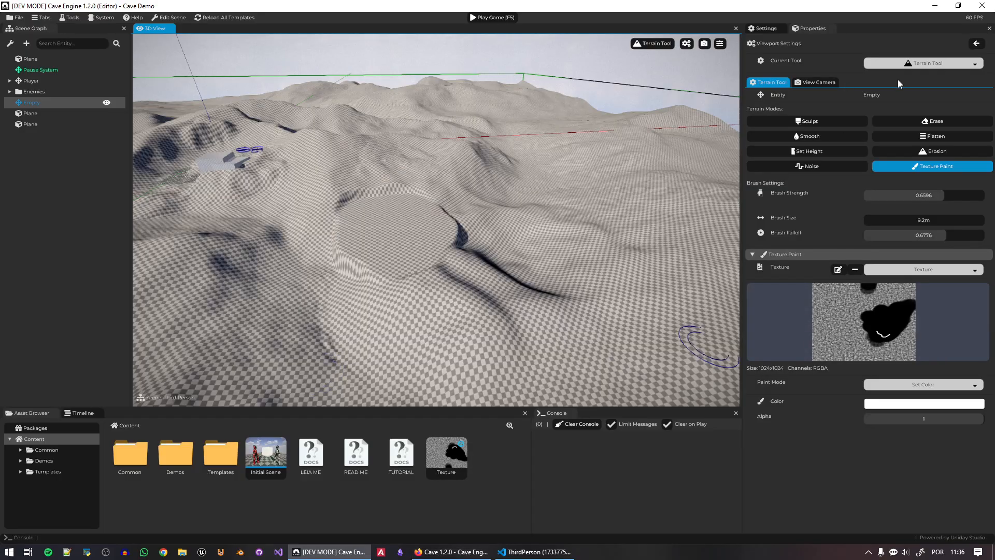
pyautogui.click(651, 44)
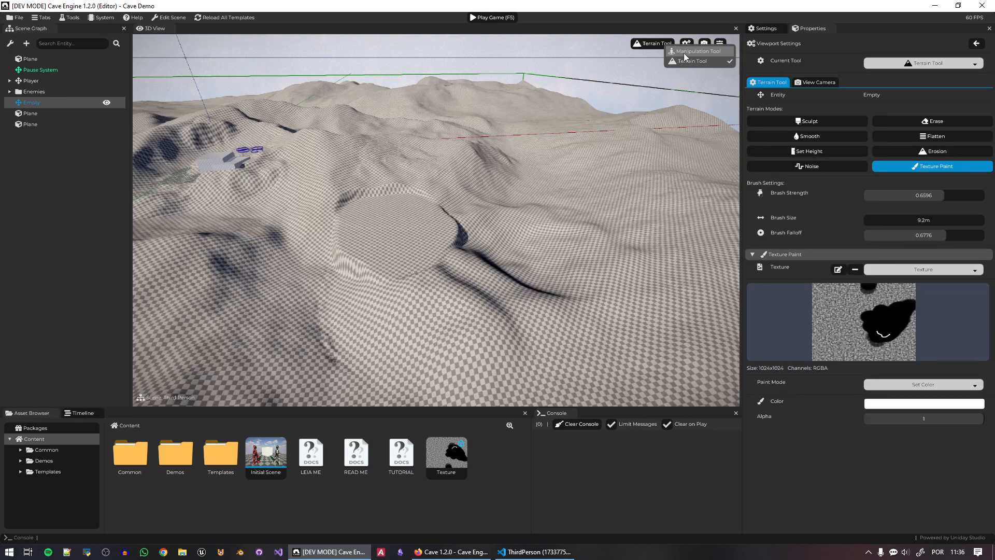
pyautogui.click(683, 53)
pyautogui.click(652, 245)
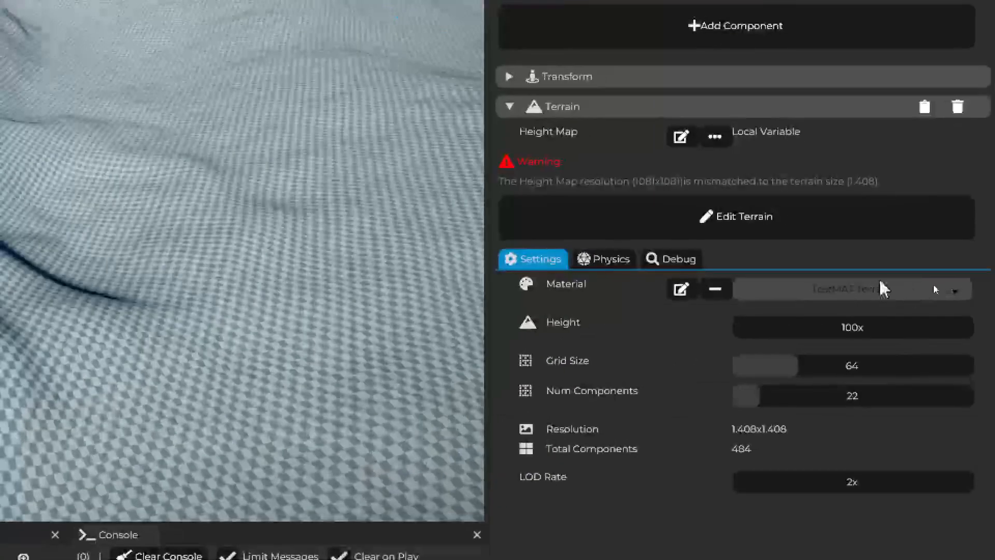
# Apply the Mud 10x material to the terrain and view it from a closer angle
pyautogui.click(880, 286)
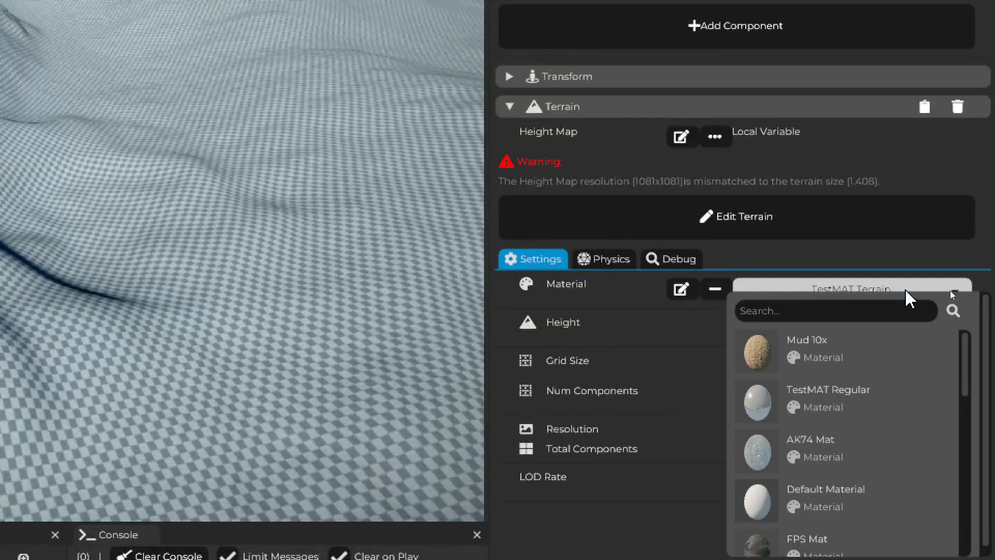
pyautogui.click(858, 349)
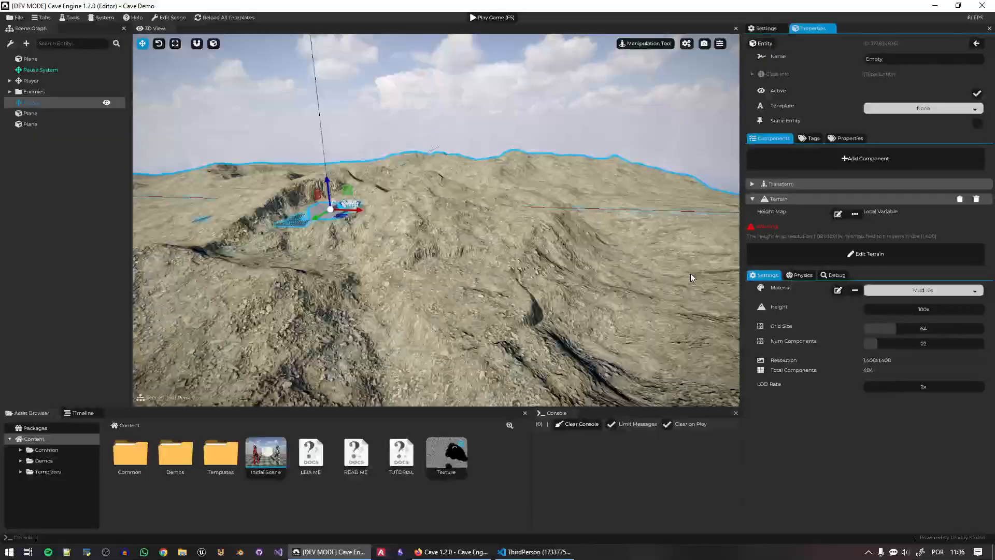
pyautogui.moveTo(690, 273); pyautogui.dragTo(553, 288, button='right')
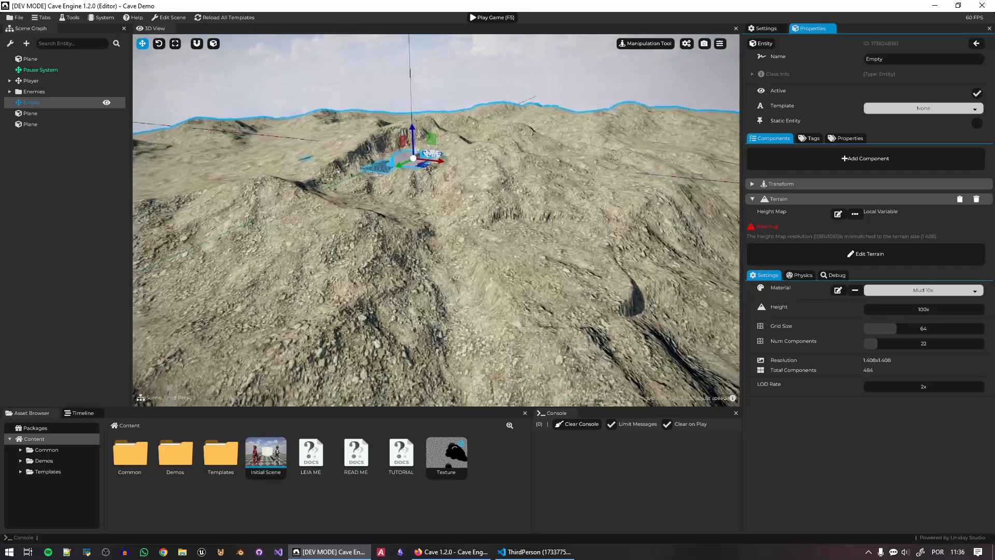
# Search the materials for "test" and set the terrain's material to TestMAT Terrain
pyautogui.click(910, 292)
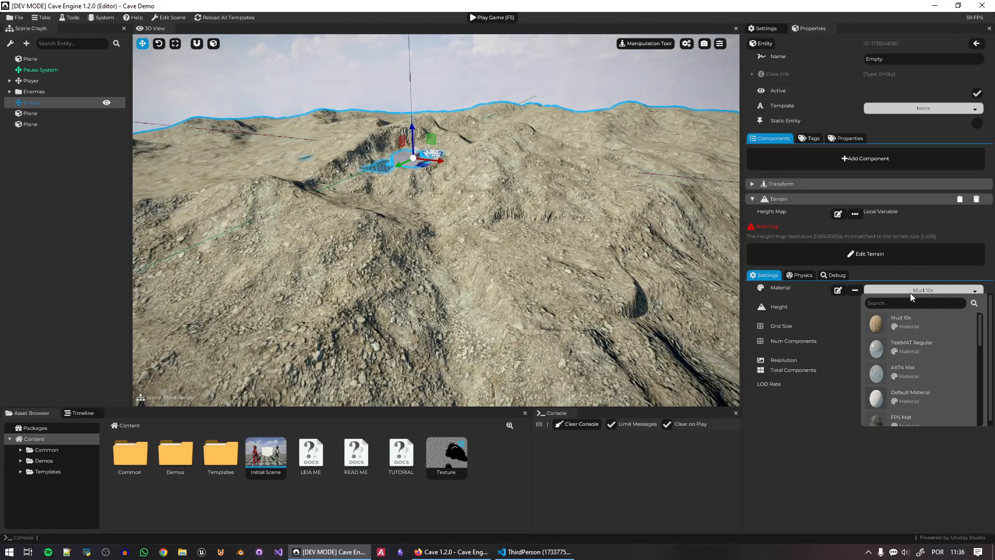
pyautogui.write('tes')
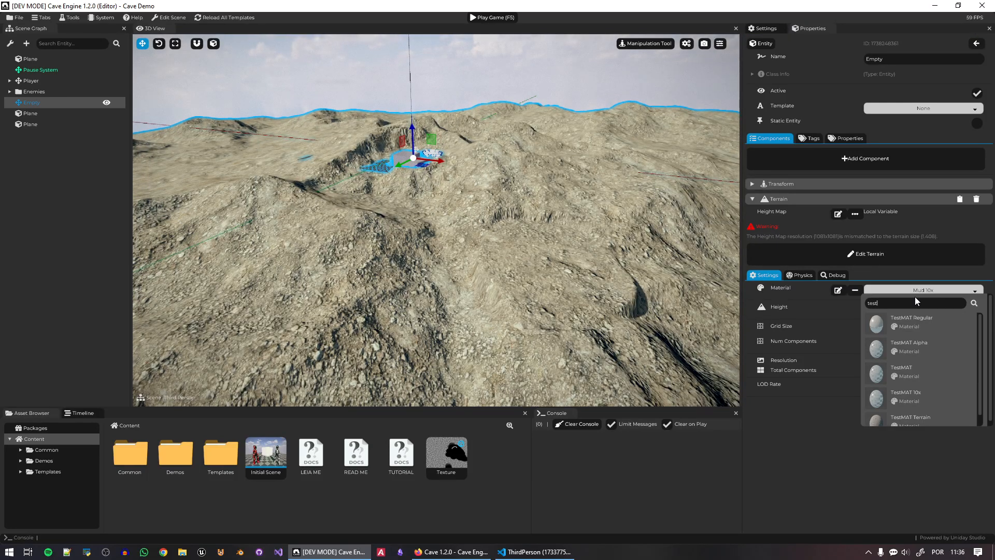
pyautogui.write('t')
pyautogui.scroll(-1, 941, 372)
pyautogui.click(951, 407)
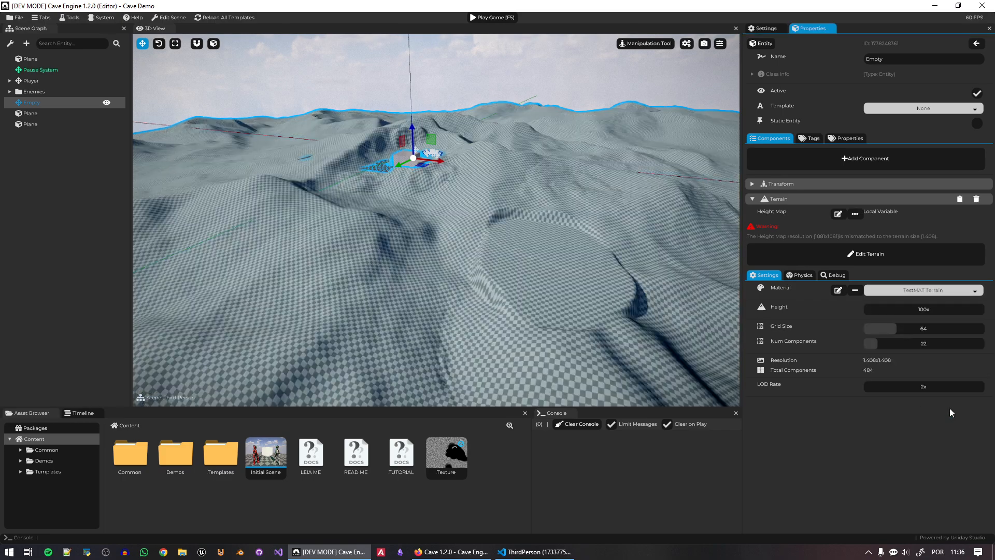
# Deselect the terrain, switch to the release notes in the browser and review the Viewport Tools and Inverse Kinematics (IK) sections
pyautogui.click(564, 150)
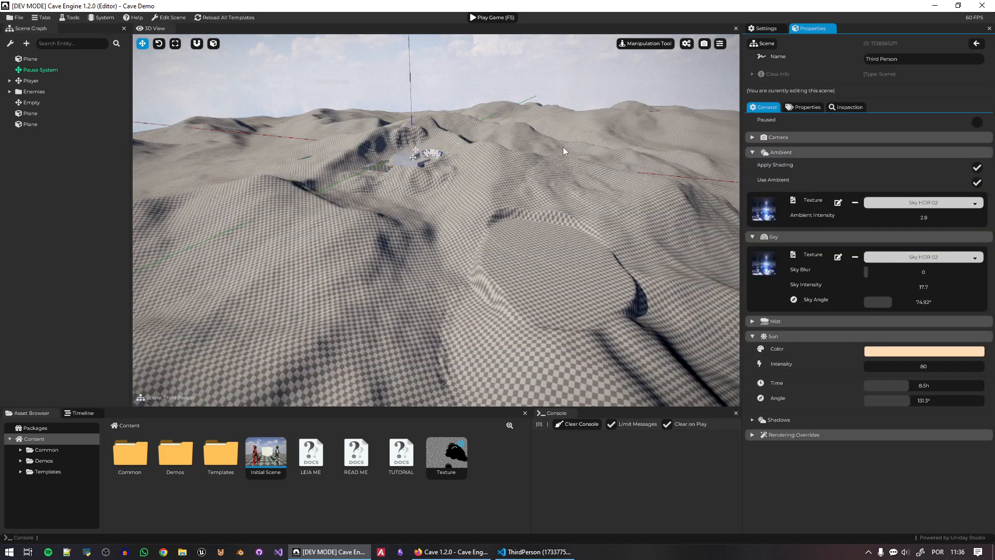
pyautogui.click(451, 551)
pyautogui.scroll(-3, 687, 368)
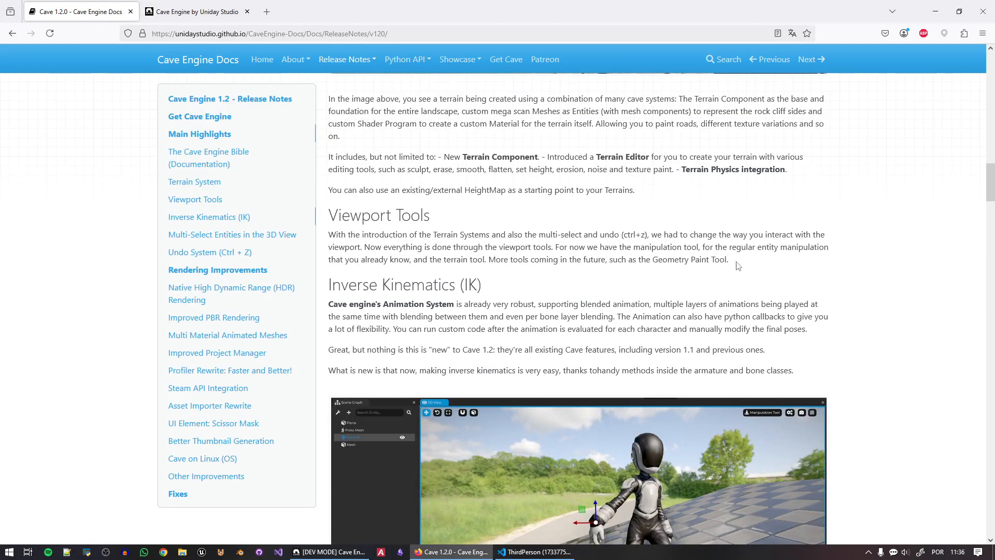
pyautogui.moveTo(737, 262); pyautogui.dragTo(259, 219)
pyautogui.click(569, 351)
pyautogui.scroll(-1, 601, 342)
pyautogui.moveTo(681, 334); pyautogui.dragTo(454, 296)
pyautogui.click(478, 248)
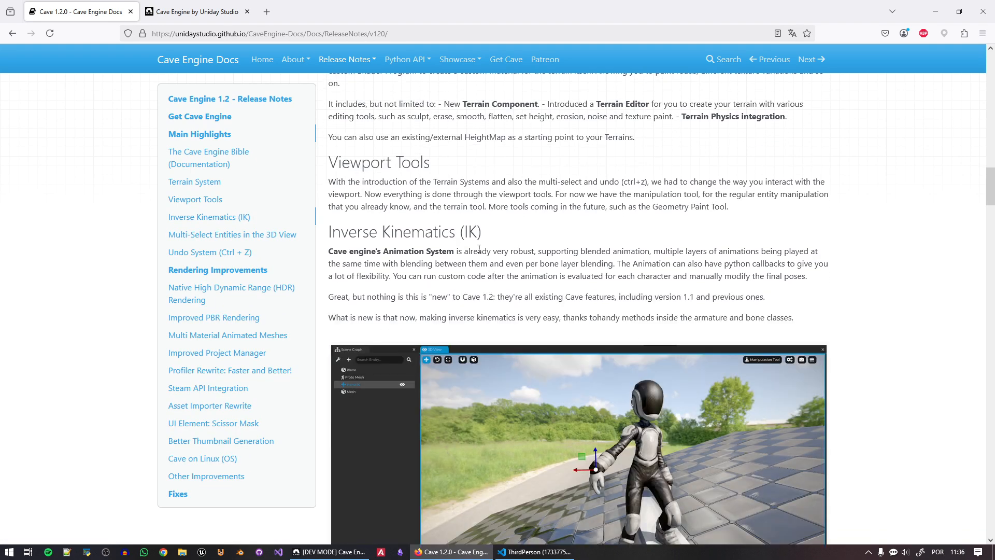
pyautogui.doubleClick(424, 235)
pyautogui.click(424, 235)
pyautogui.scroll(-3, 648, 374)
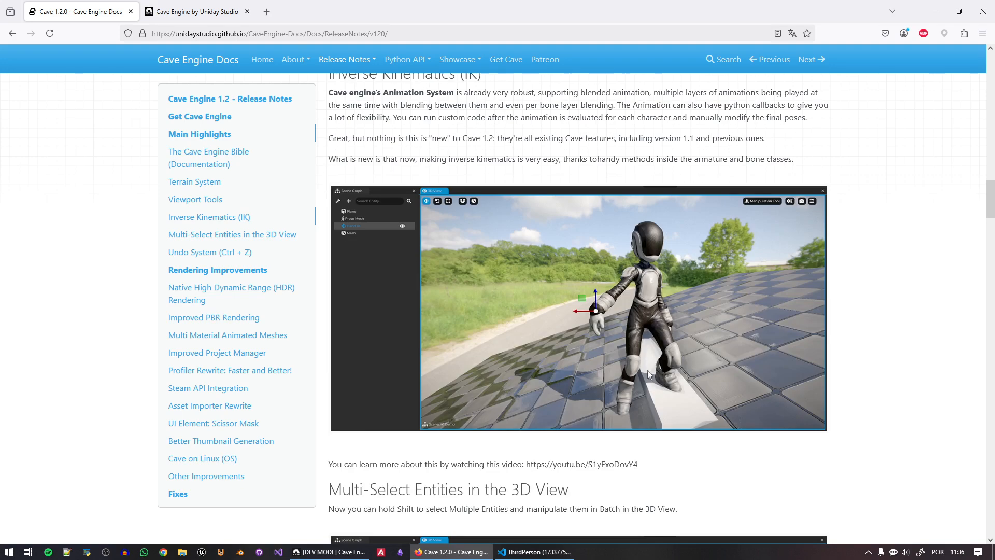
# Return to Cave Engine and open the IK Demo scene from the IK Demo folder inside Demos
pyautogui.click(332, 551)
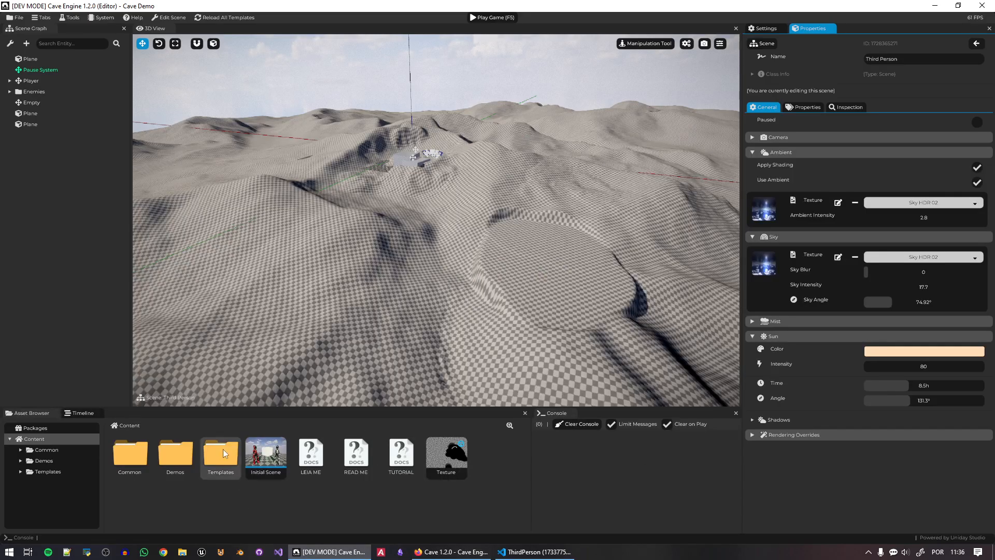
pyautogui.doubleClick(171, 449)
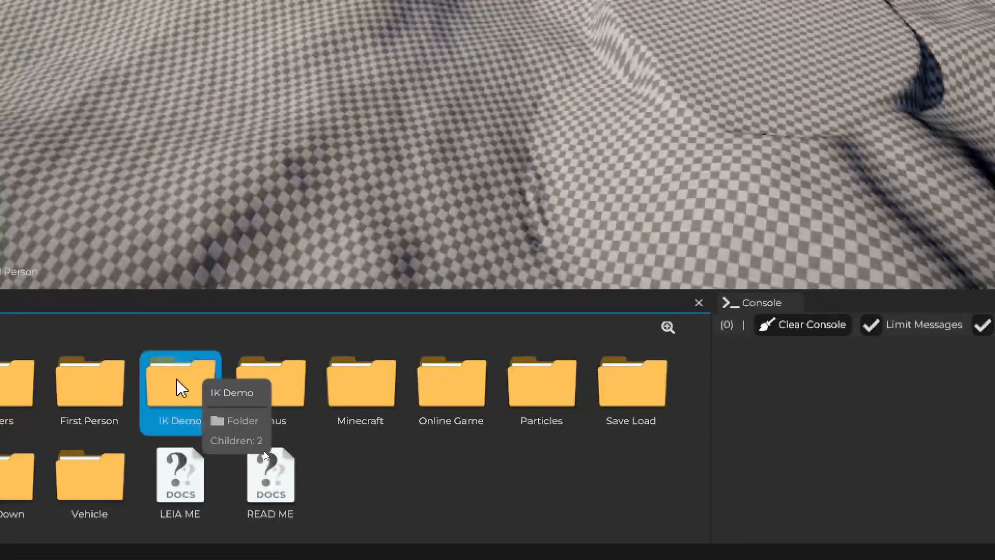
pyautogui.doubleClick(178, 386)
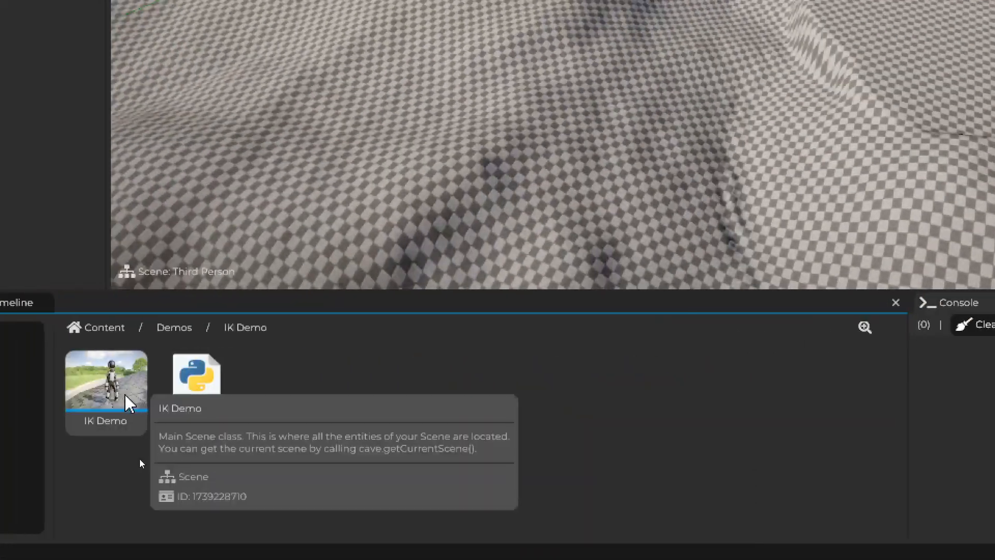
pyautogui.doubleClick(128, 376)
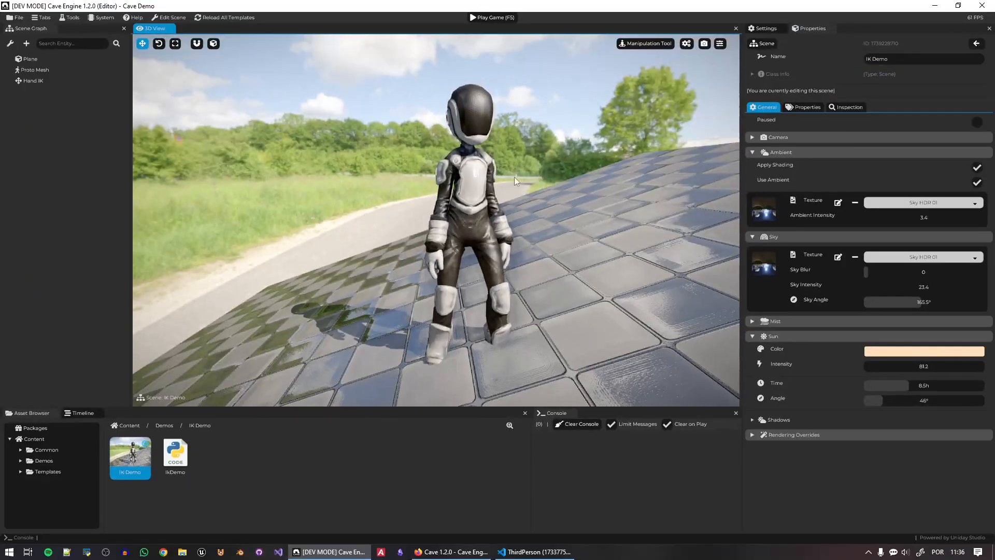
# Examine the robot character and its stance on the sloped tiled plane from several distances and angles
pyautogui.press('q')
pyautogui.moveTo(558, 267); pyautogui.dragTo(448, 281, button='right')
pyautogui.press('e')
pyautogui.press('w')
pyautogui.press('q')
pyautogui.press('e')
pyautogui.press('a')
pyautogui.press('s')
pyautogui.press('w')
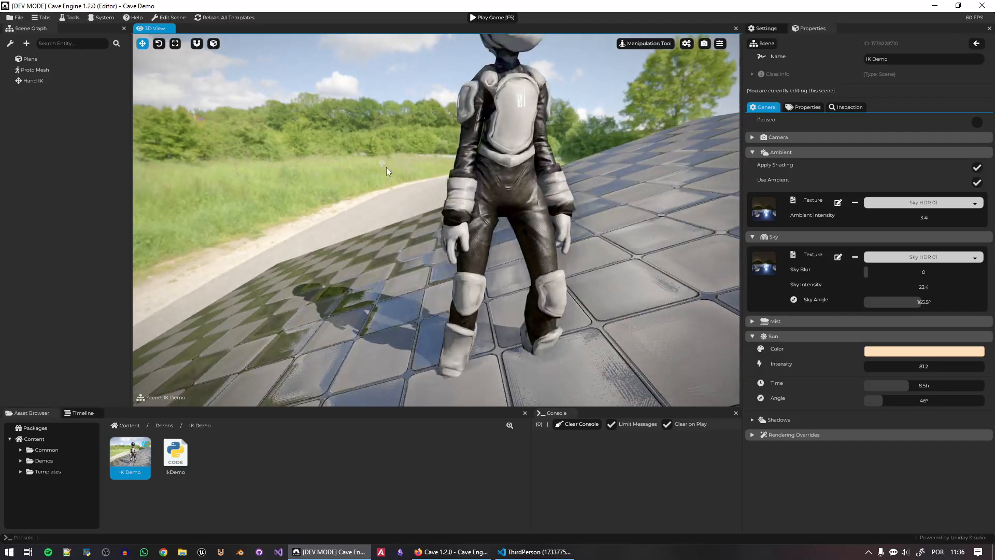
# Select the Hand IK entity beside the character and frame both in the 3D view
pyautogui.click(384, 163)
pyautogui.press('s')
pyautogui.moveTo(447, 204); pyautogui.dragTo(456, 247, button='right')
pyautogui.press('e')
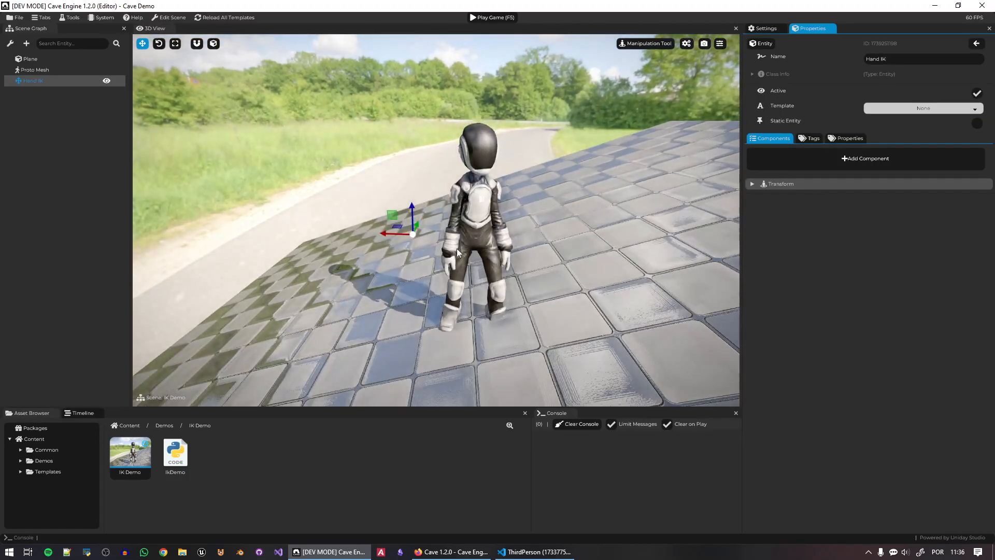
pyautogui.moveTo(507, 224); pyautogui.dragTo(502, 236, button='right')
pyautogui.press('w')
pyautogui.press('d')
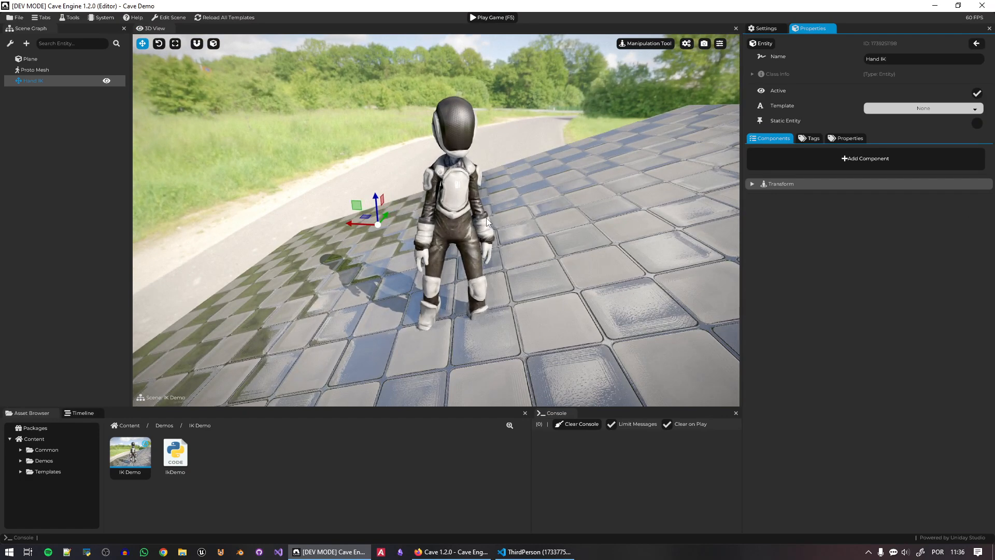
# Play the IK Demo scene, toggle the editor controls on and inspect the character's hand and foot placement
pyautogui.press('F5')
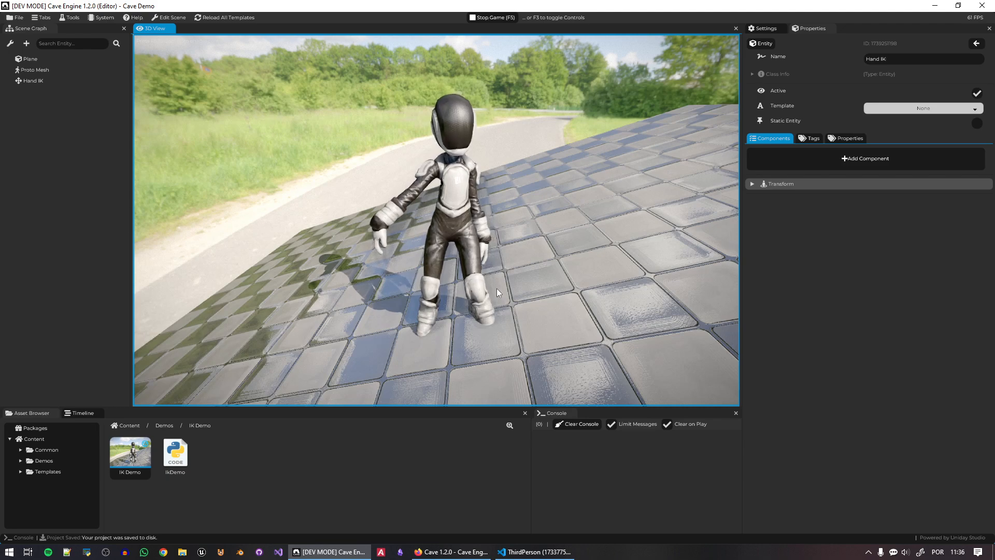
pyautogui.press('F3')
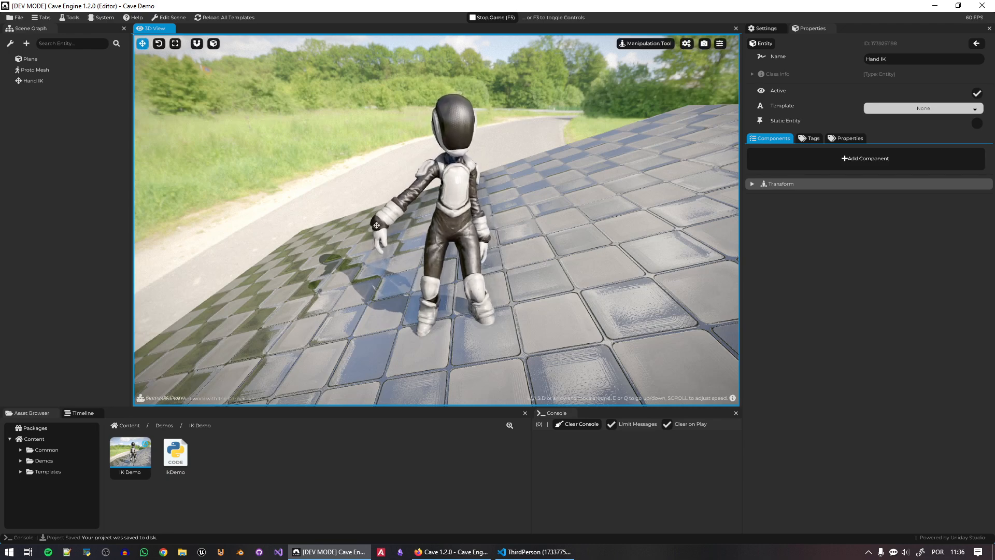
pyautogui.press('w')
pyautogui.moveTo(436, 203); pyautogui.dragTo(487, 259, button='right')
pyautogui.press('w')
pyautogui.press('w')
pyautogui.press('s')
pyautogui.press('s')
# Select the tiled Plane and shift it under the character to test the foot IK up close
pyautogui.click(521, 236)
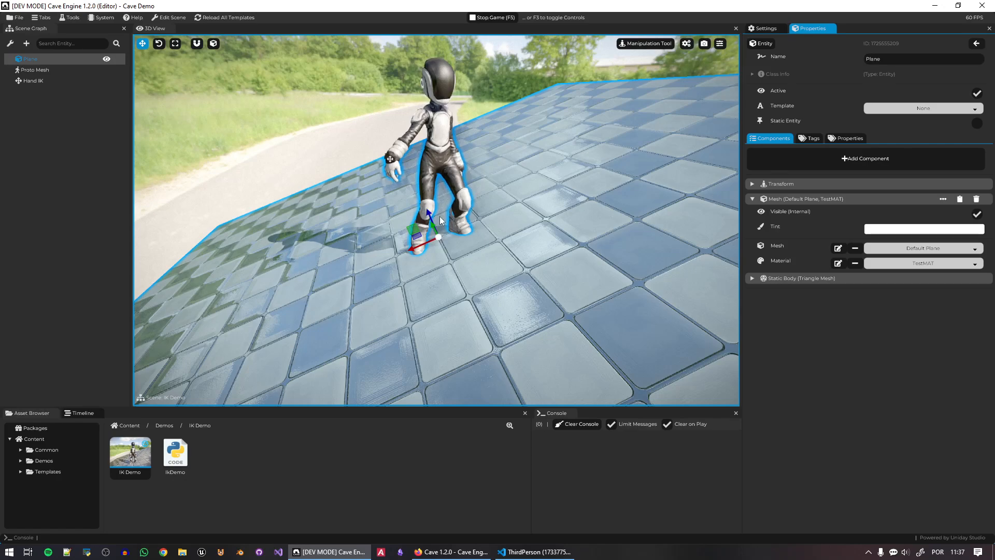
pyautogui.moveTo(411, 231)
pyautogui.mouseDown()
pyautogui.moveTo(415, 217)
pyautogui.moveTo(432, 234)
pyautogui.moveTo(423, 247)
pyautogui.moveTo(437, 215)
pyautogui.moveTo(439, 239)
pyautogui.moveTo(437, 202)
pyautogui.moveTo(436, 261)
pyautogui.moveTo(424, 128)
pyautogui.moveTo(432, 238)
pyautogui.moveTo(433, 208)
pyautogui.moveTo(430, 236)
pyautogui.moveTo(414, 223)
pyautogui.moveTo(425, 219)
pyautogui.mouseUp()
pyautogui.moveTo(425, 220); pyautogui.dragTo(462, 220, button='right')
pyautogui.press('w')
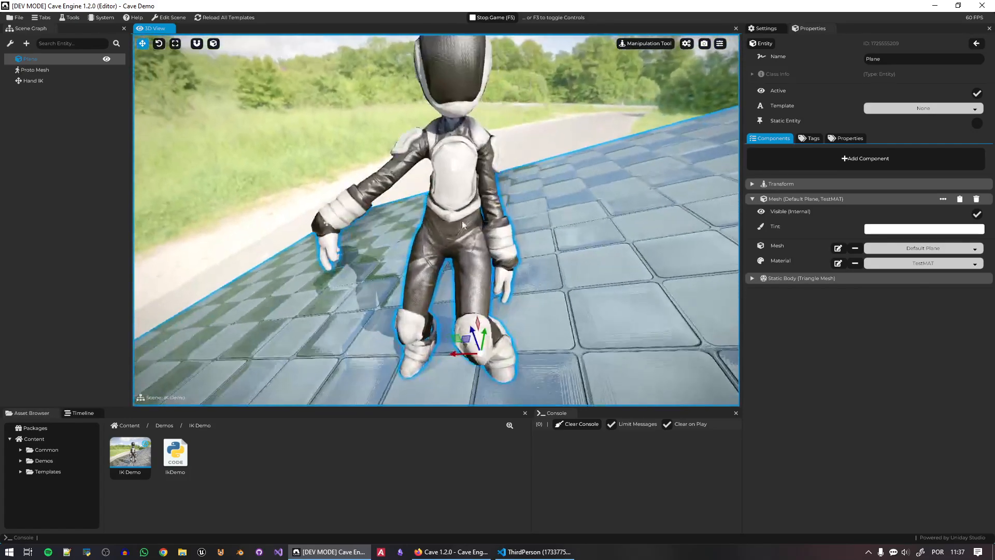
# Select the Hand IK entity, move it closer to the character's body to test the arm IK, and stop the game
pyautogui.click(327, 223)
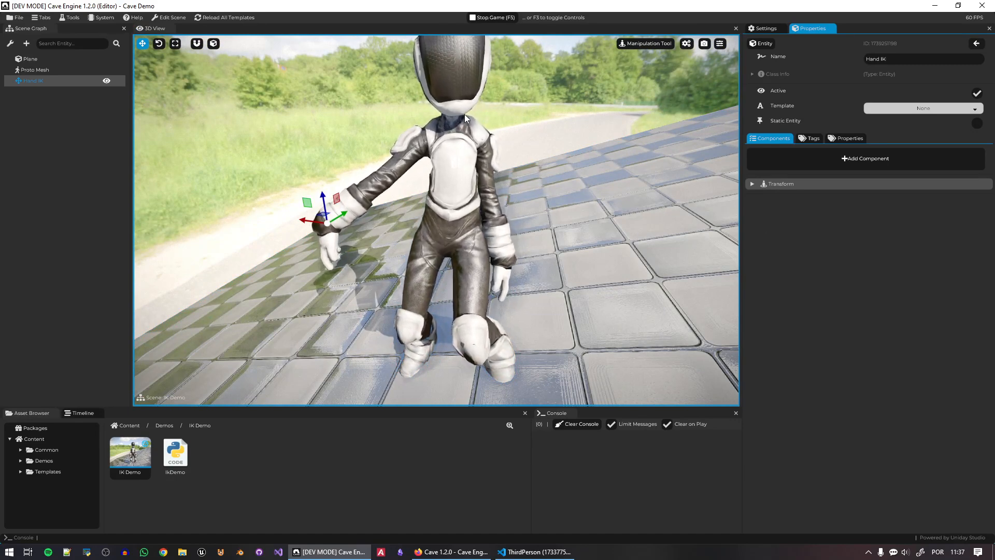
pyautogui.moveTo(324, 230); pyautogui.dragTo(366, 234)
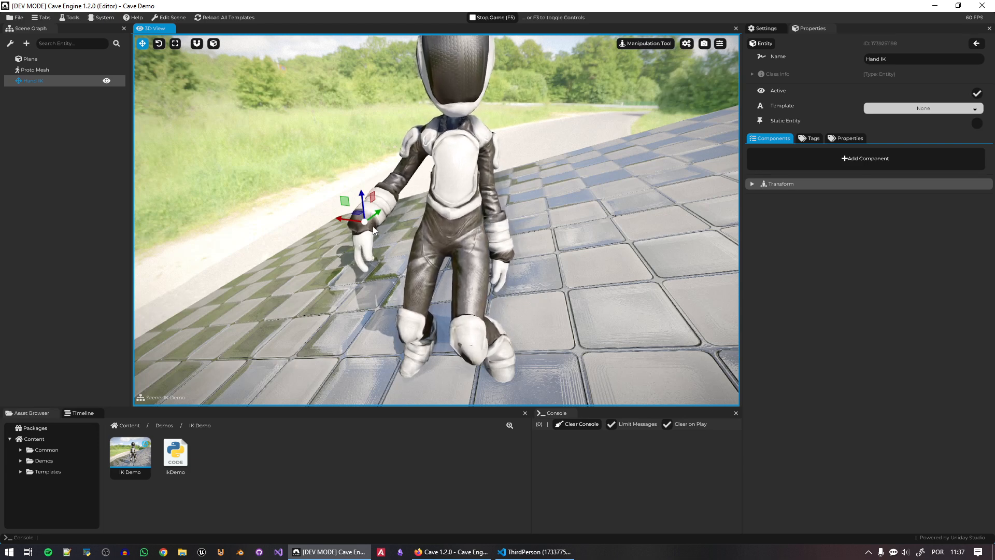
pyautogui.moveTo(365, 220); pyautogui.dragTo(361, 221)
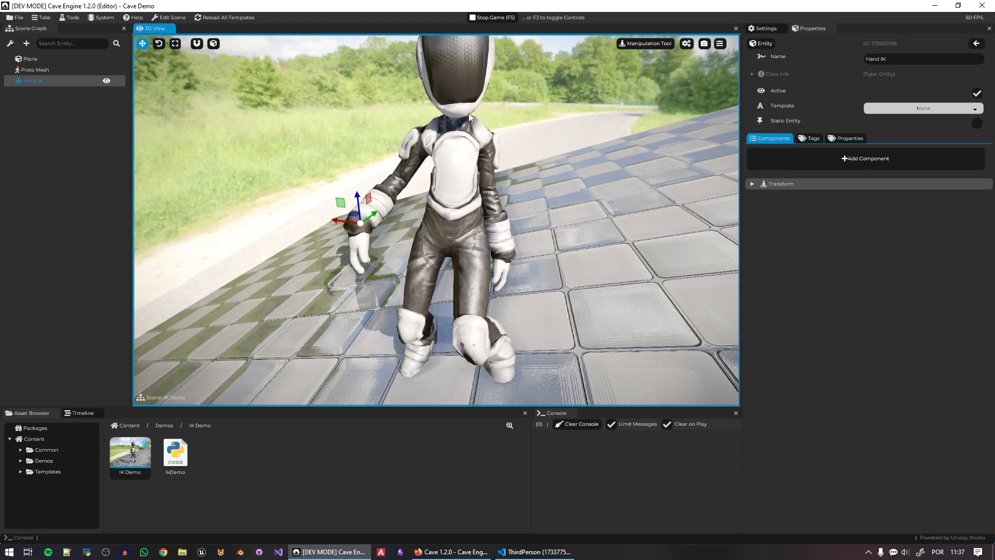
pyautogui.press('F5')
# Open the IkDemo Python script in the text editor
pyautogui.rightClick(176, 454)
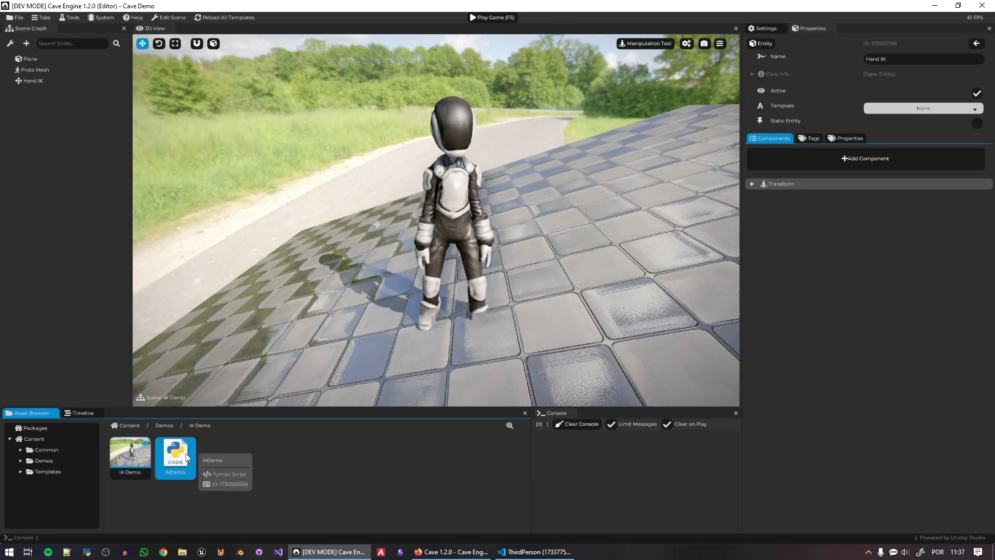
pyautogui.click(218, 464)
pyautogui.scroll(-1, 844, 248)
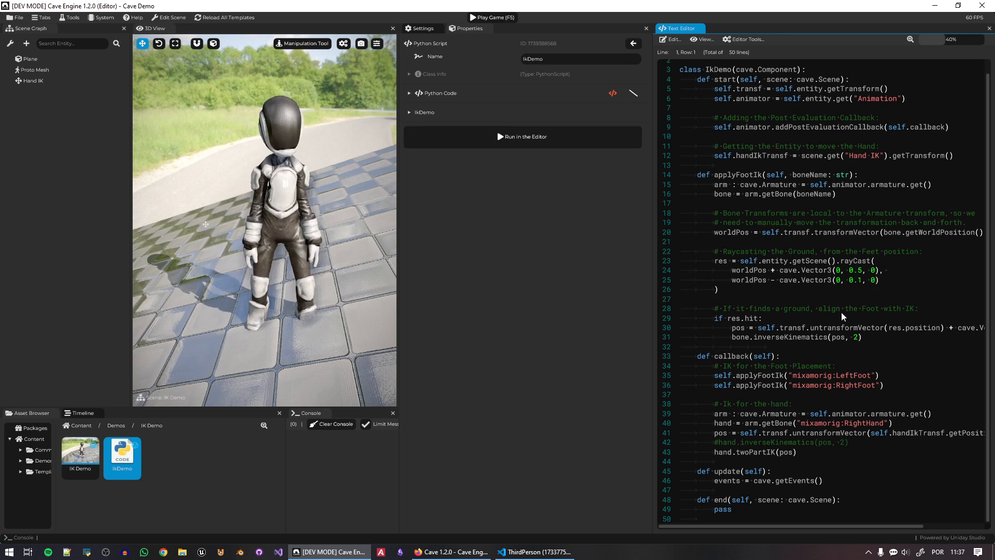
pyautogui.scroll(1, 849, 306)
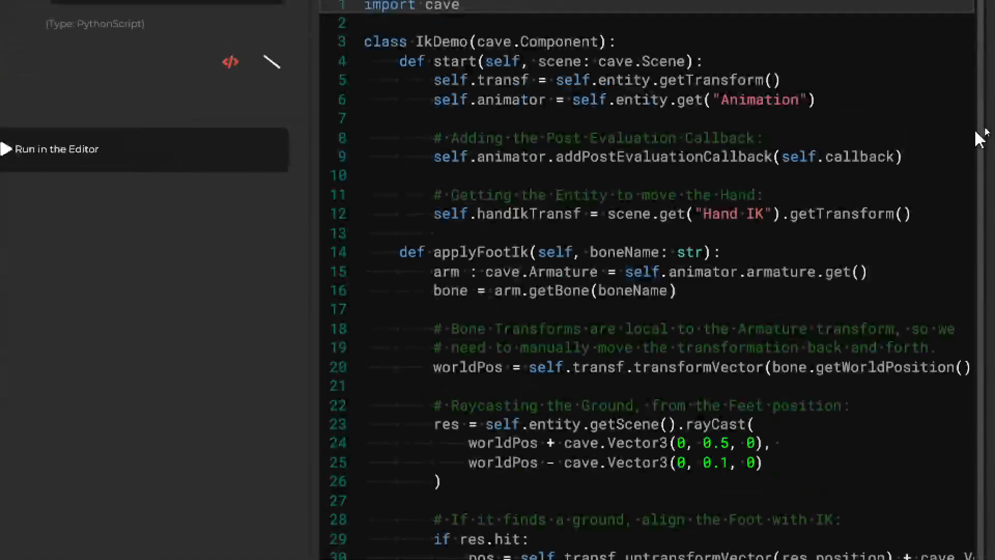
# Examine the script's Animation component lookup, the addPostEvaluationCallback line and the arguments of the foot's inverseKinematics call
pyautogui.click(792, 143)
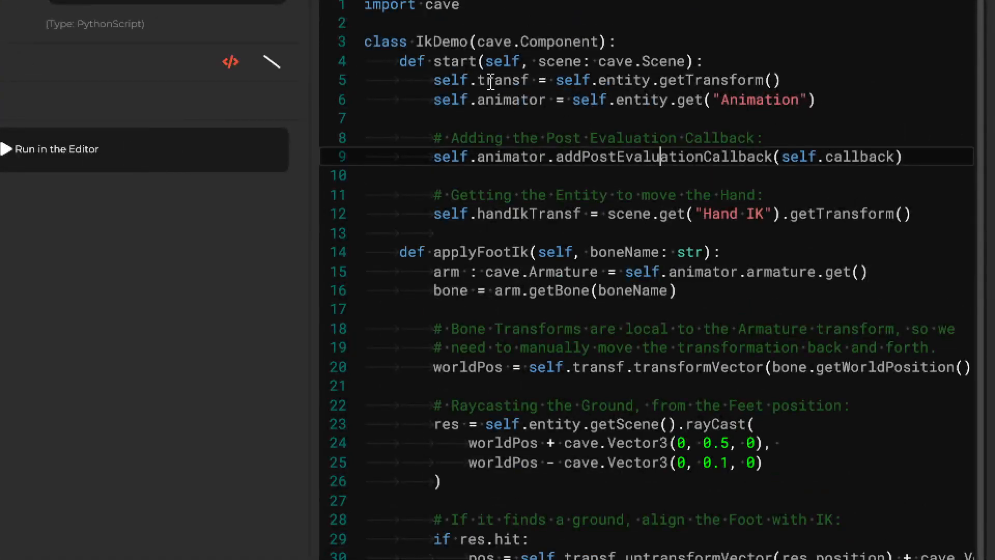
pyautogui.moveTo(470, 103); pyautogui.dragTo(824, 102)
pyautogui.click(824, 101)
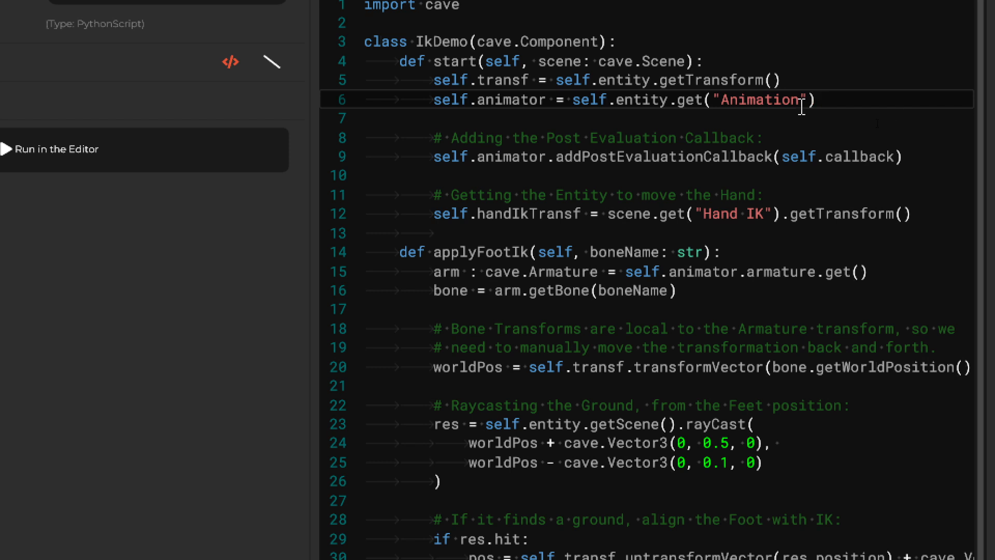
pyautogui.moveTo(556, 156); pyautogui.dragTo(774, 158)
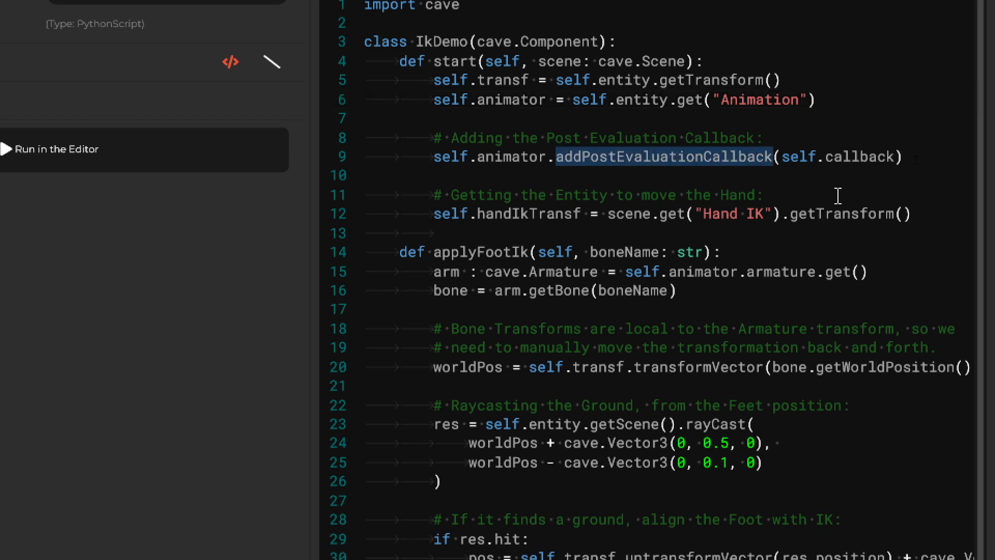
pyautogui.moveTo(897, 155); pyautogui.dragTo(786, 160)
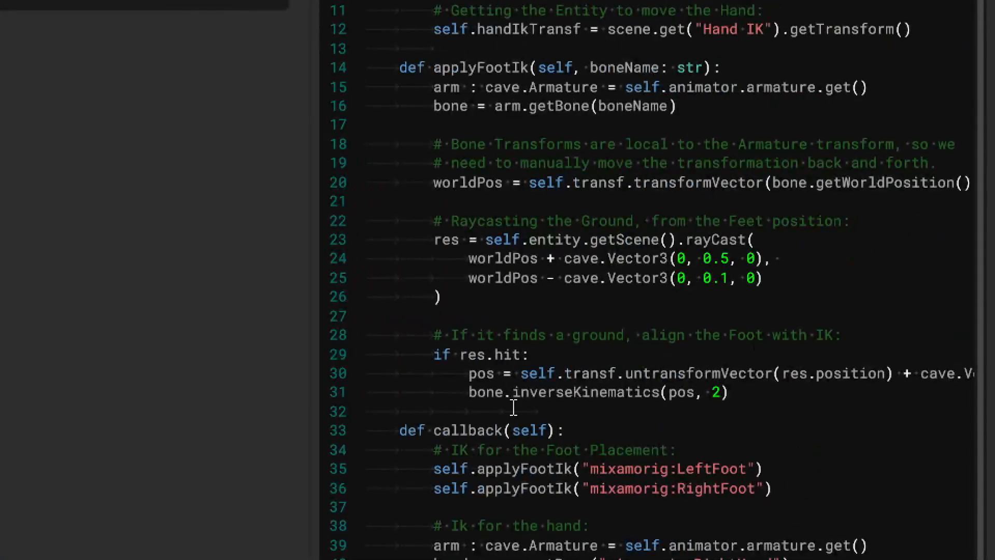
pyautogui.moveTo(469, 392); pyautogui.dragTo(740, 415)
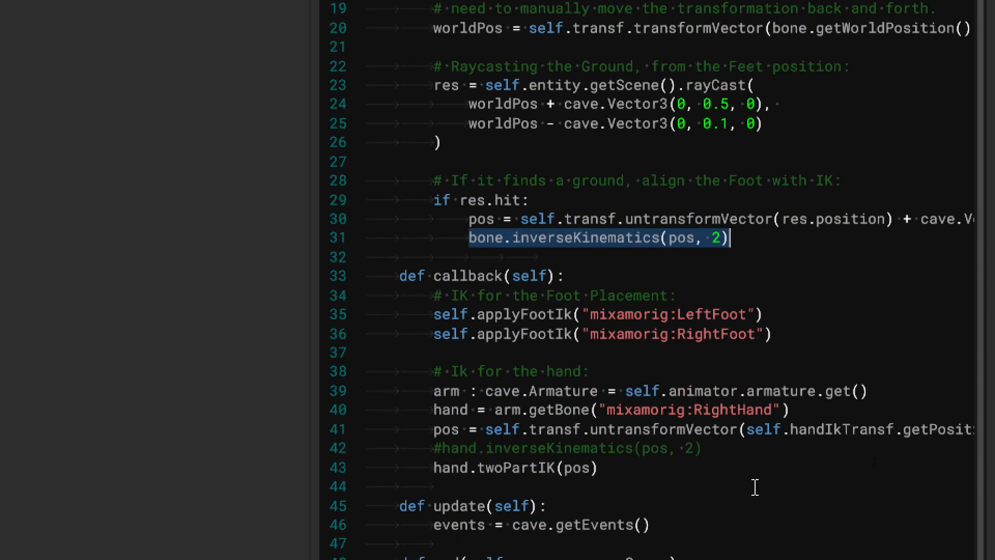
pyautogui.doubleClick(684, 238)
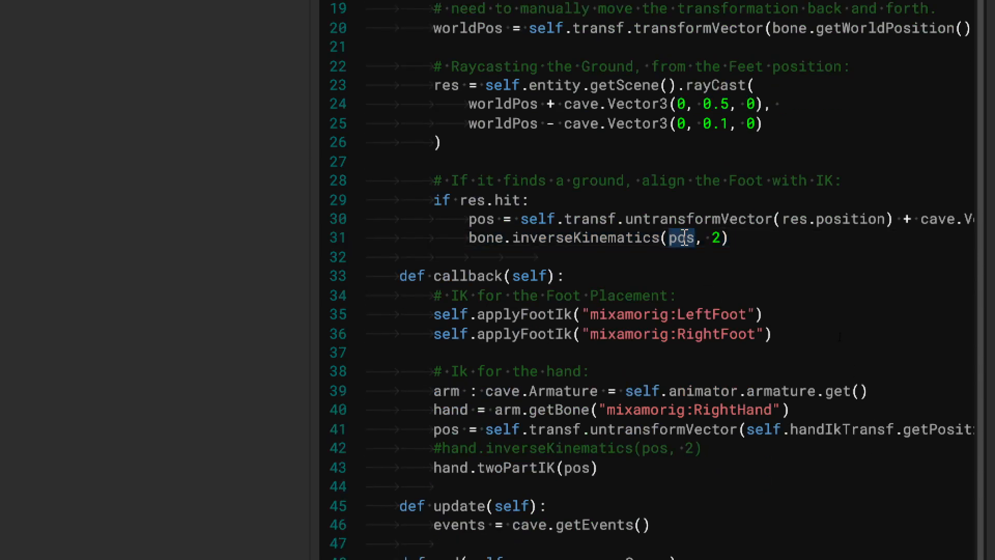
pyautogui.moveTo(705, 237); pyautogui.dragTo(721, 238)
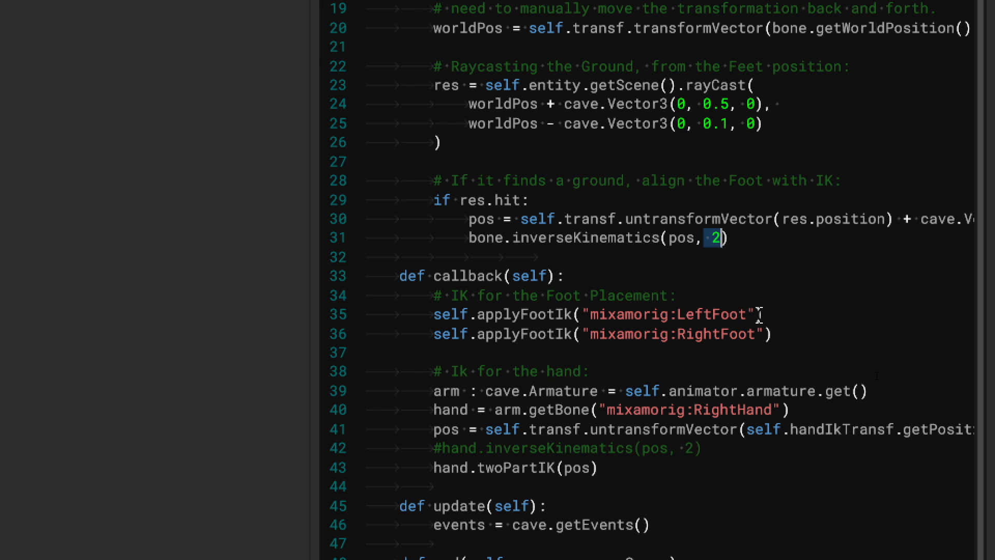
# Comment out bone.inverseKinematics(pos, 2) in applyFootIk and add bone.twoPartIK(pos) on the line below
pyautogui.click(464, 236)
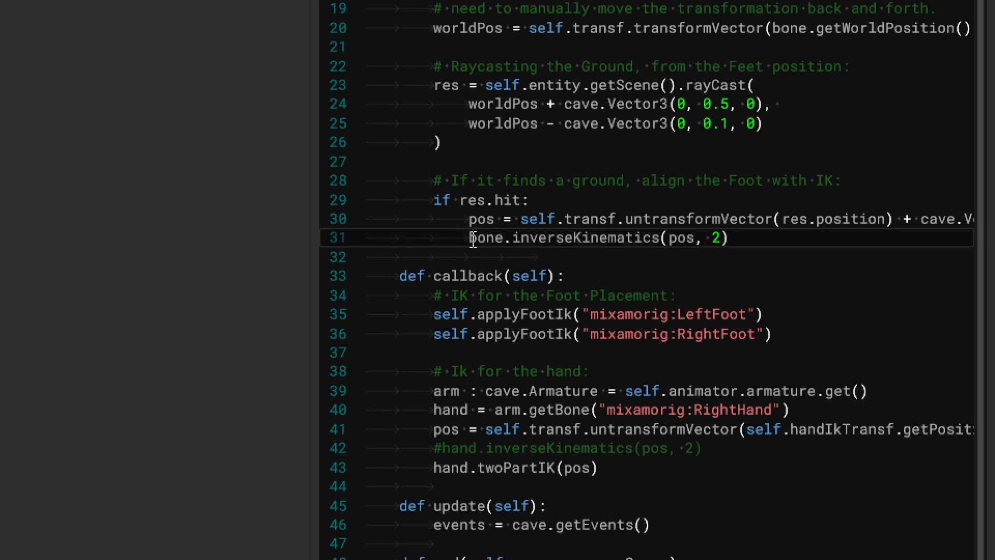
pyautogui.write('#')
pyautogui.press('Return')
pyautogui.scroll(-2, 577, 487)
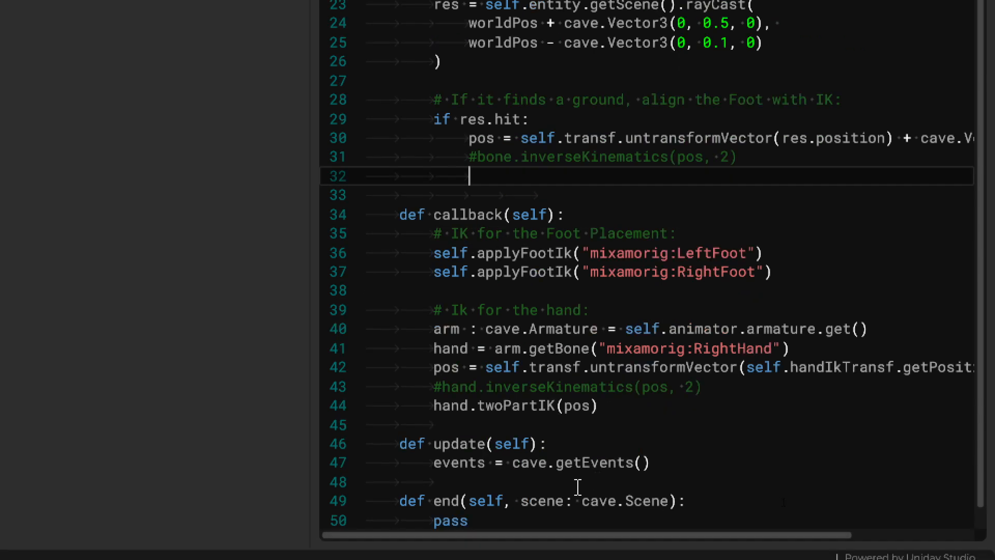
pyautogui.moveTo(620, 404); pyautogui.dragTo(419, 404)
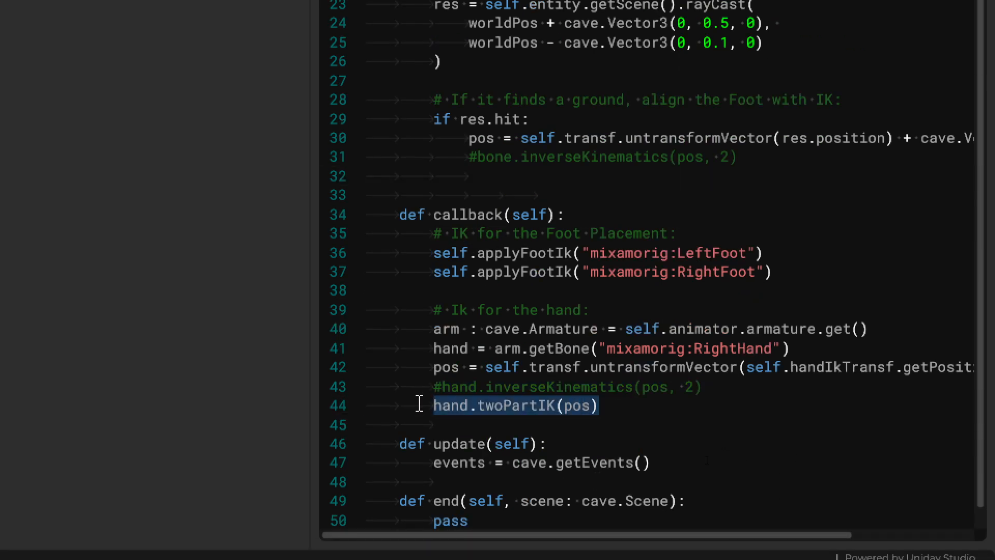
pyautogui.click(790, 178)
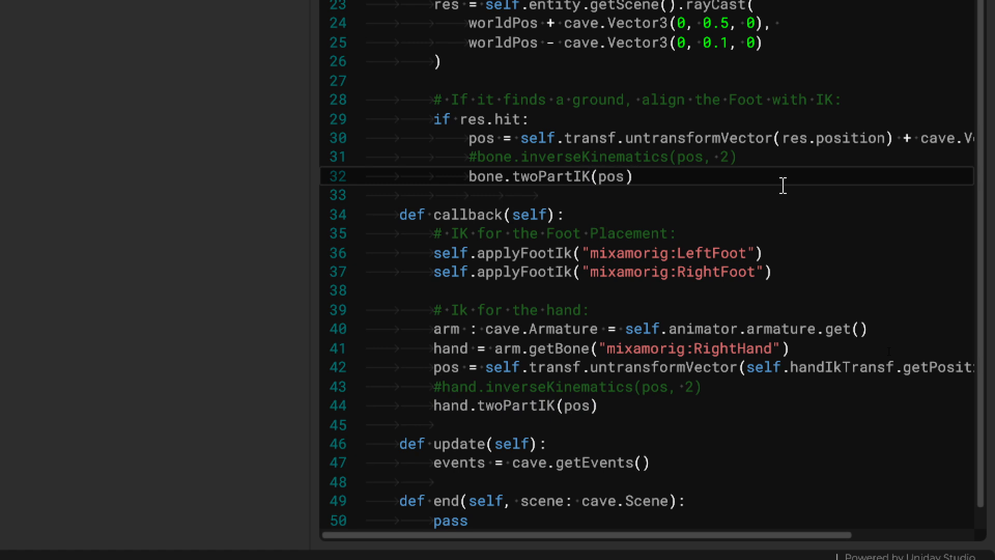
# Compare the inverseKinematics and twoPartIK calls in applyFootIk, and close the script's text editor
pyautogui.doubleClick(550, 177)
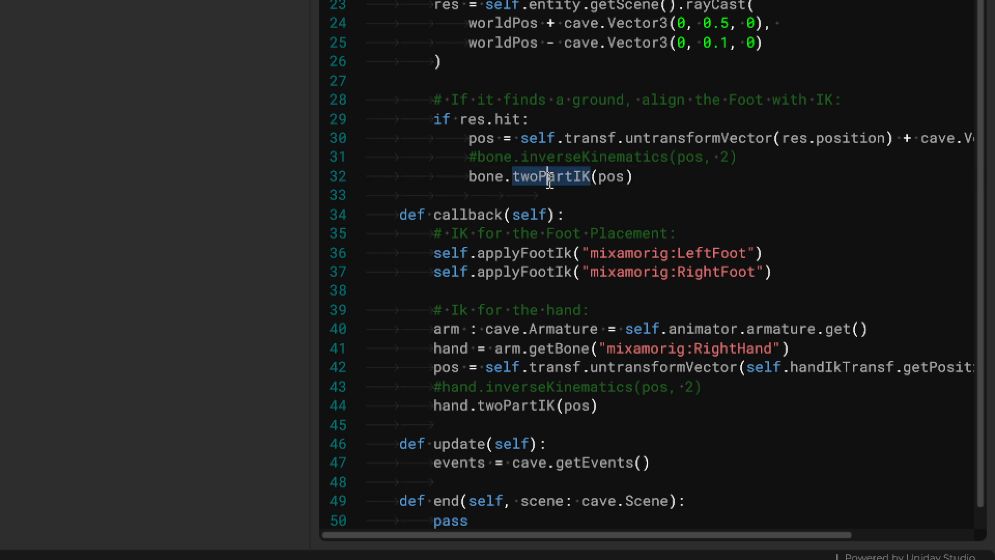
pyautogui.doubleClick(615, 158)
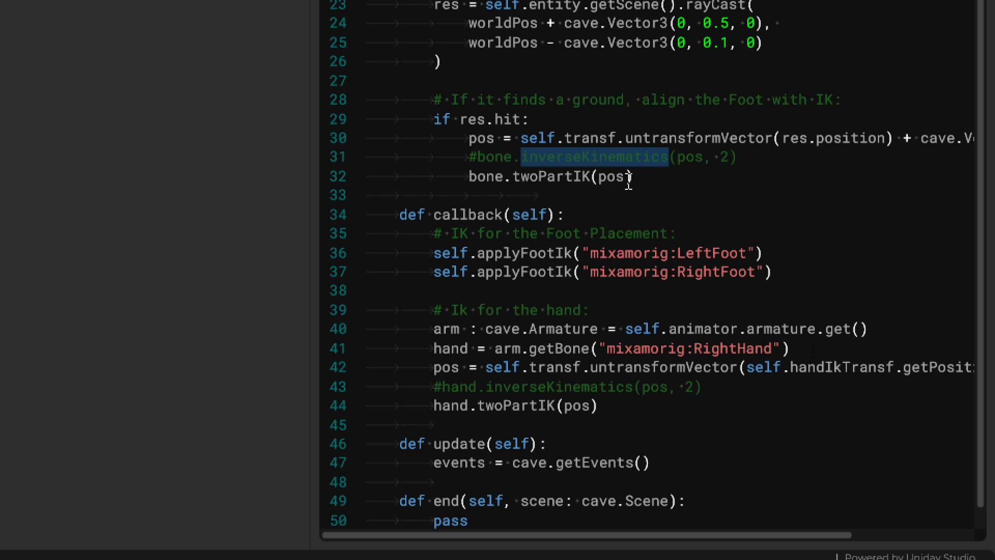
pyautogui.moveTo(632, 179); pyautogui.dragTo(506, 183)
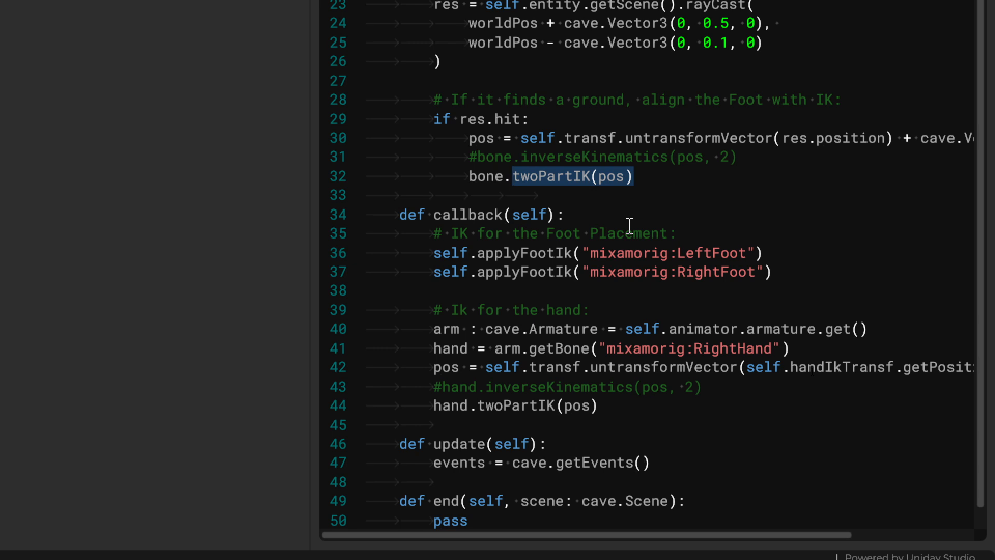
pyautogui.doubleClick(610, 155)
pyautogui.doubleClick(567, 176)
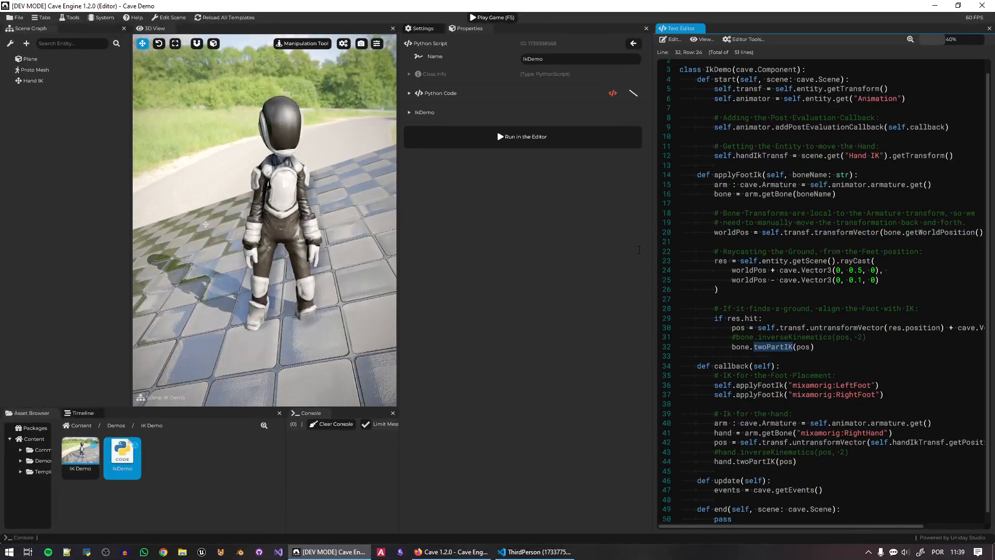
pyautogui.click(633, 94)
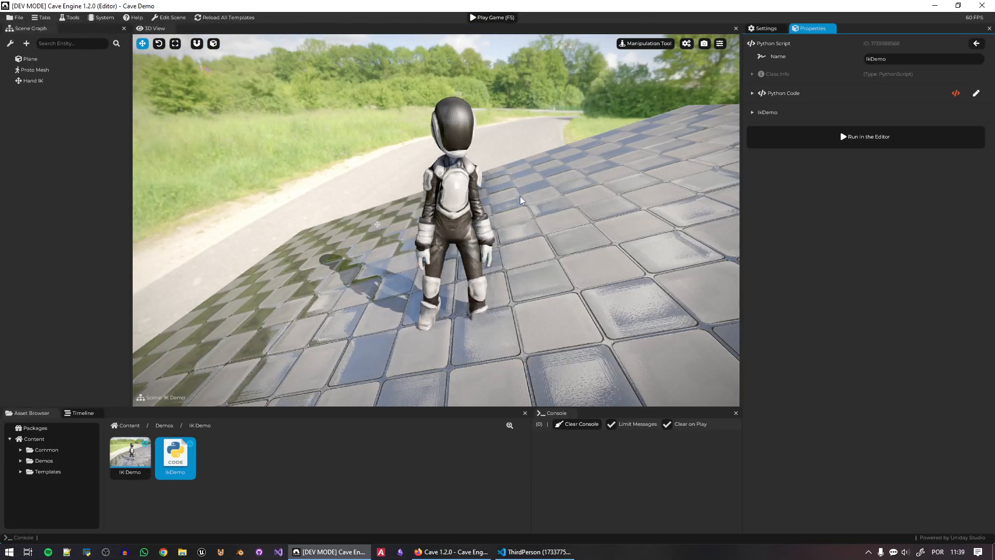
# Run the IK Demo scene, shift the ground plane during play to test the foot IK, and stop the game
pyautogui.press('w')
pyautogui.moveTo(377, 224); pyautogui.dragTo(520, 168, button='right')
pyautogui.press('s')
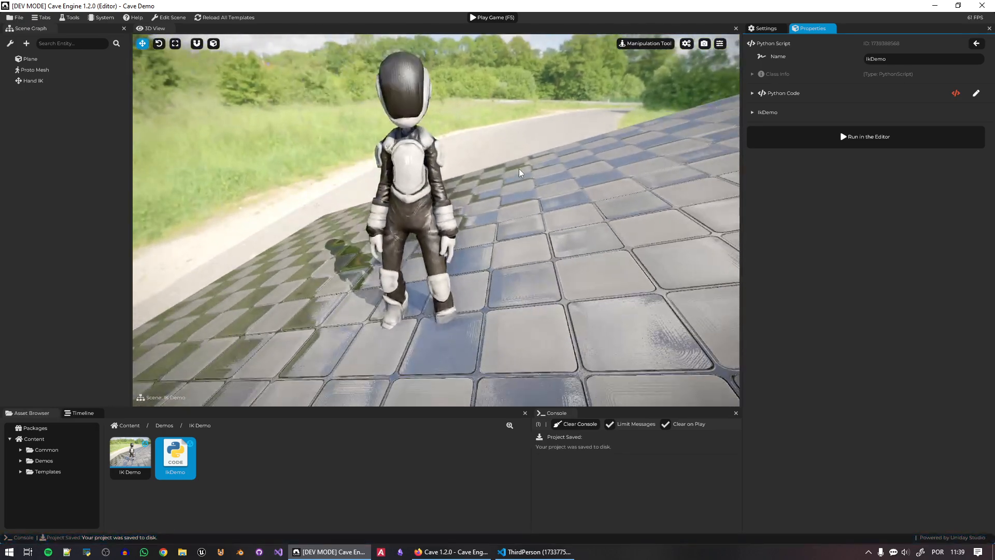
pyautogui.press('F5')
pyautogui.moveTo(511, 297); pyautogui.dragTo(527, 247, button='right')
pyautogui.press('w')
pyautogui.scroll(-3, 554, 292)
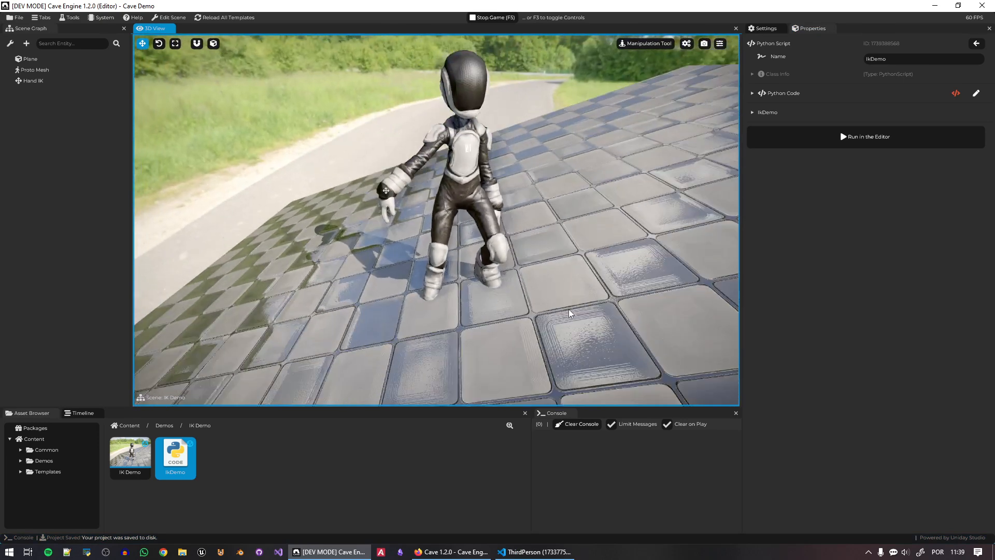
pyautogui.click(568, 309)
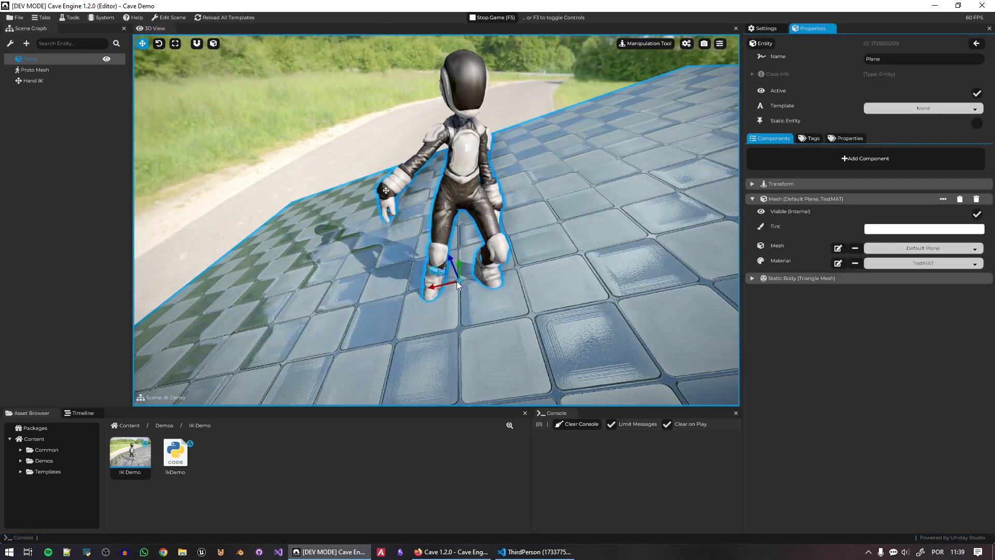
pyautogui.moveTo(458, 281)
pyautogui.mouseDown()
pyautogui.moveTo(461, 306)
pyautogui.moveTo(462, 241)
pyautogui.moveTo(456, 334)
pyautogui.moveTo(464, 241)
pyautogui.moveTo(459, 303)
pyautogui.moveTo(459, 264)
pyautogui.moveTo(459, 287)
pyautogui.mouseUp()
pyautogui.press('F5')
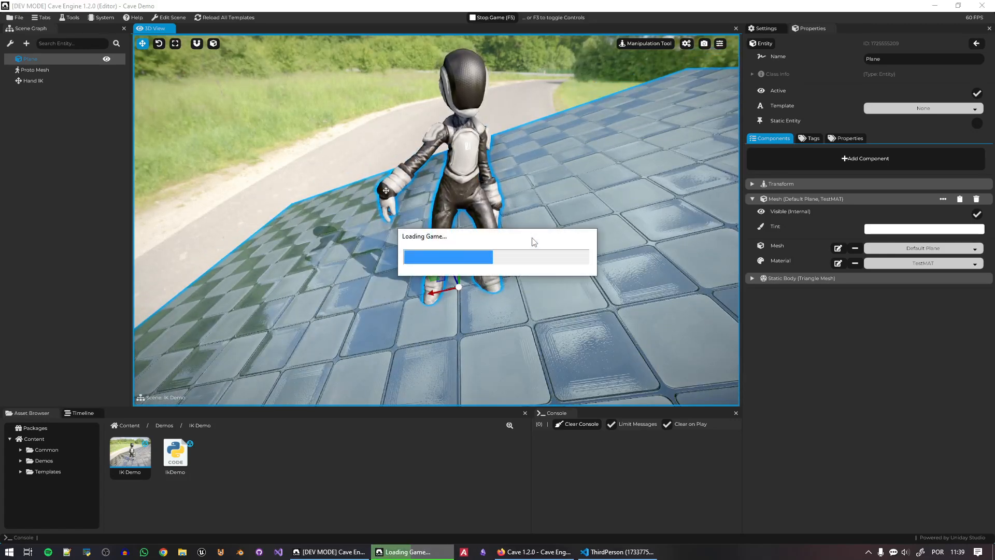
# In the IkDemo script's applyFootIk, enable bone.inverseKinematics(pos, 2), comment out bone.twoPartIK(pos), and close the code editor
pyautogui.doubleClick(175, 453)
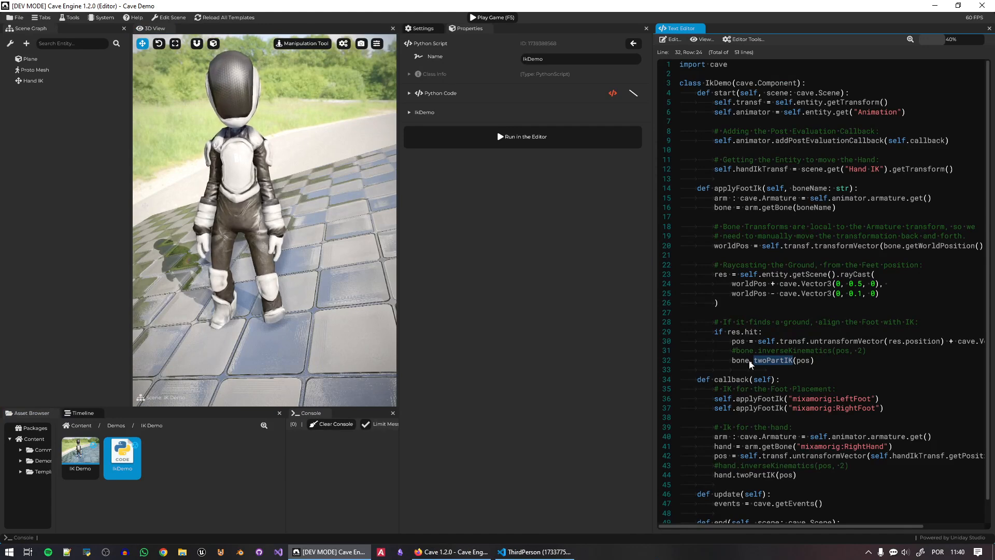
pyautogui.press('Delete')
pyautogui.press('Down')
pyautogui.write('#')
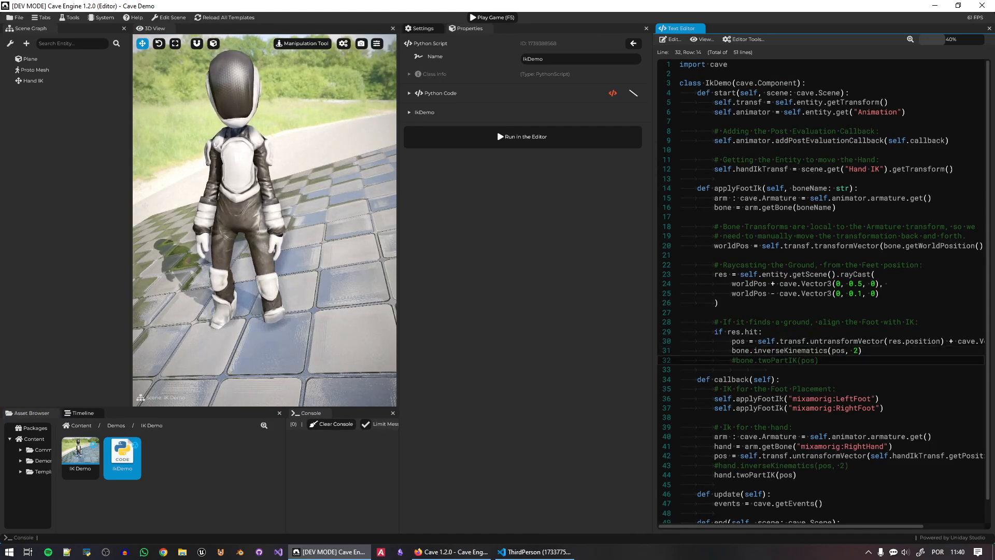
pyautogui.click(634, 93)
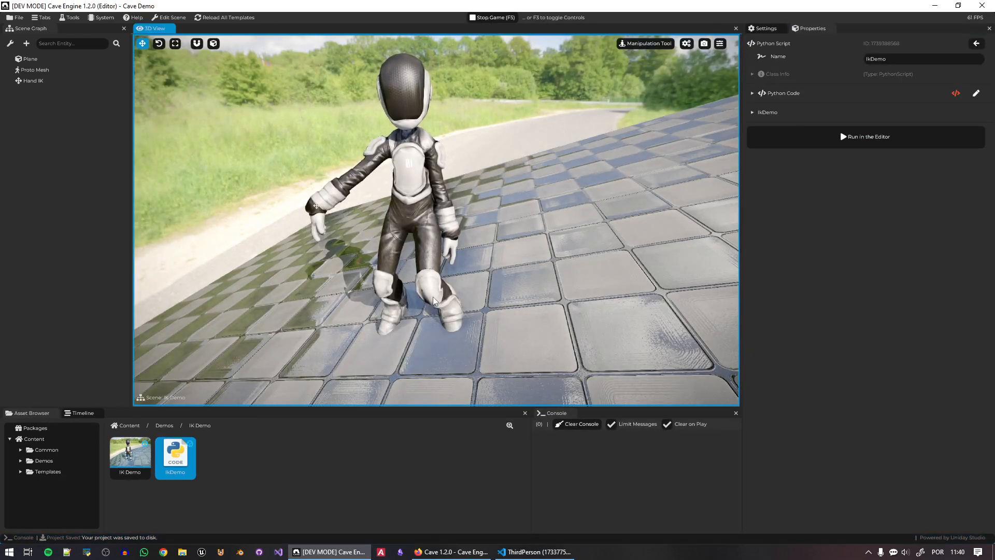
# Run the scene with the edited script, move the ground plane under the character's feet, and stop the game
pyautogui.press('F5')
pyautogui.press('F3')
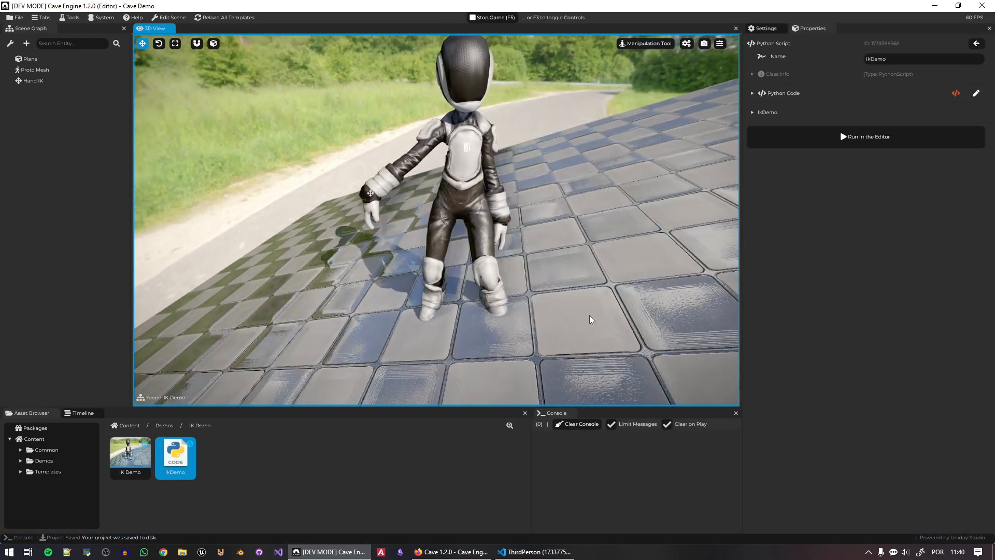
pyautogui.click(465, 301)
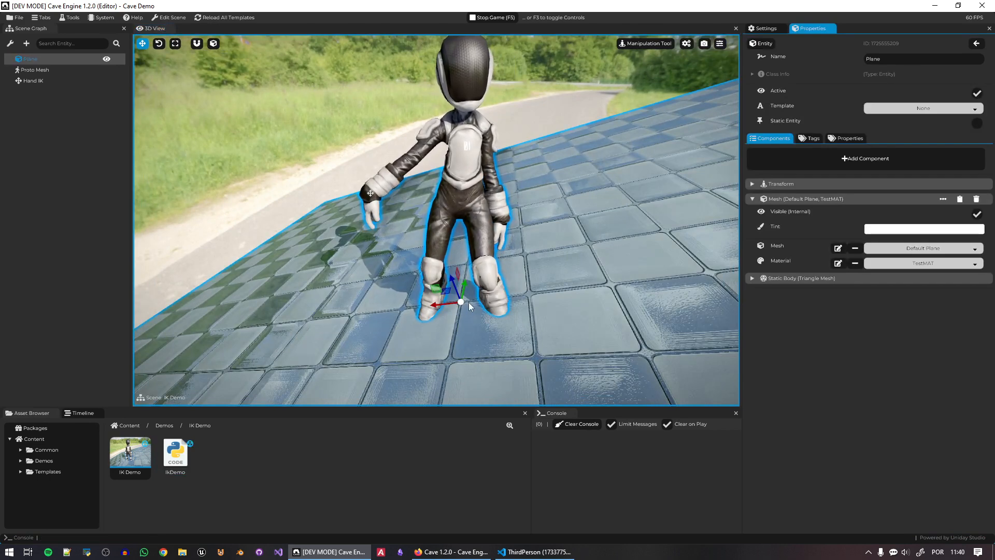
pyautogui.click(459, 310)
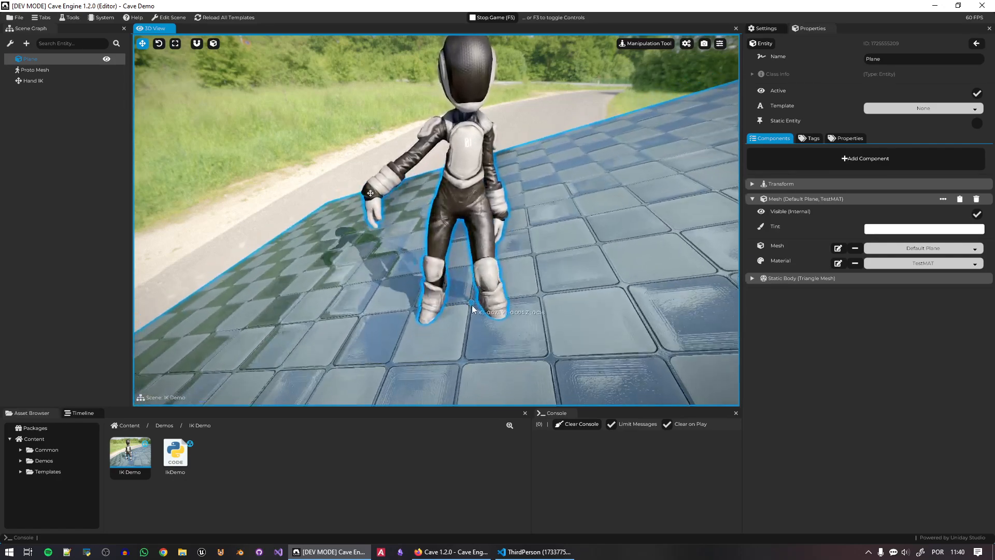
pyautogui.press('F5')
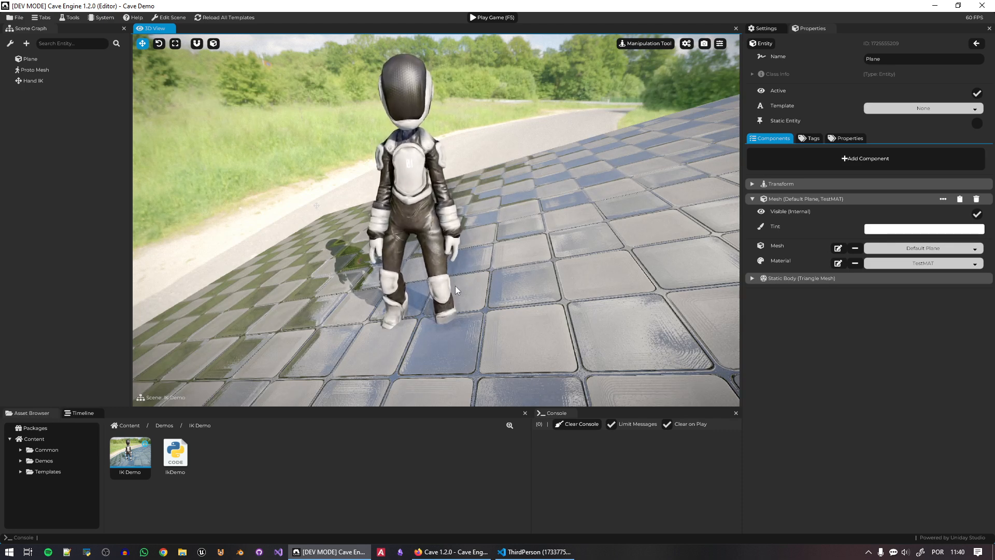
# Switch to the browser and read the release notes section on multi-selecting entities in the 3D view
pyautogui.click(451, 551)
pyautogui.scroll(-5, 664, 360)
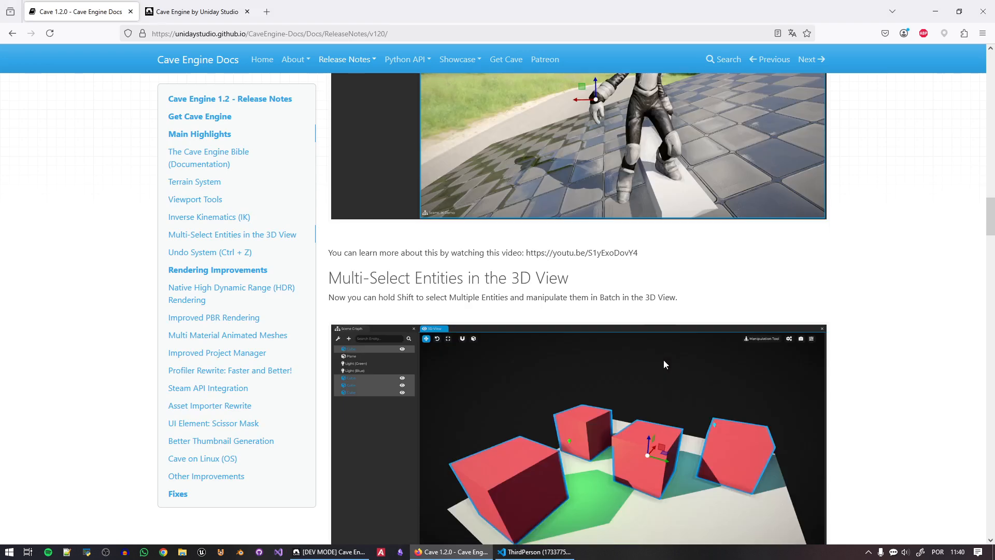
pyautogui.moveTo(430, 177); pyautogui.dragTo(572, 176)
pyautogui.scroll(-3, 870, 207)
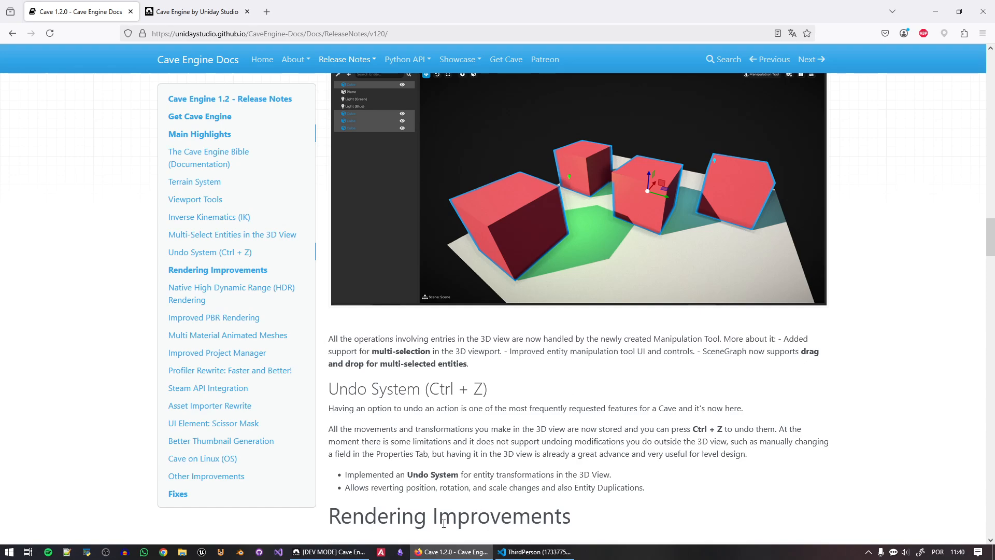
# Switch back to Cave Engine and add a cube mesh on the tiled plane beside the character
pyautogui.click(329, 552)
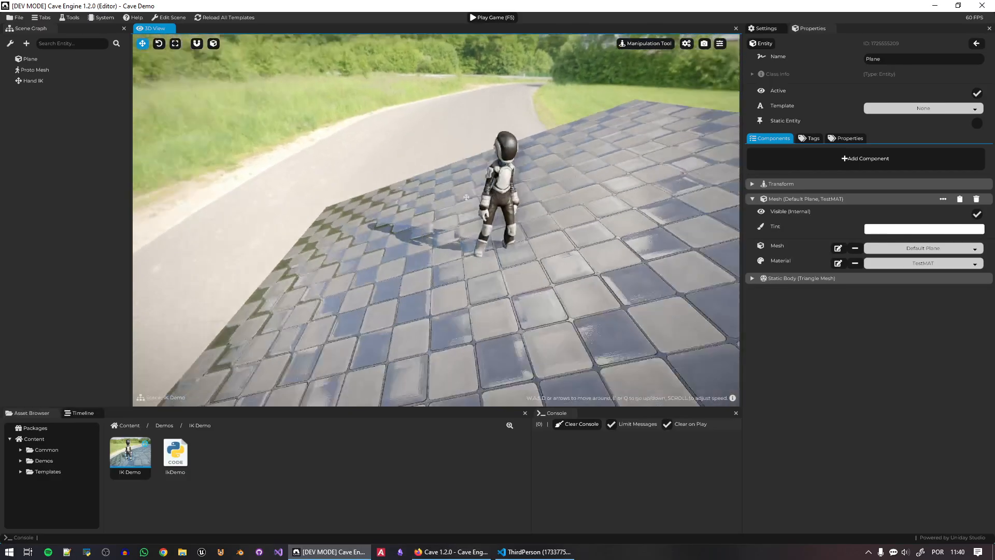
pyautogui.rightClick(629, 268)
pyautogui.click(661, 311)
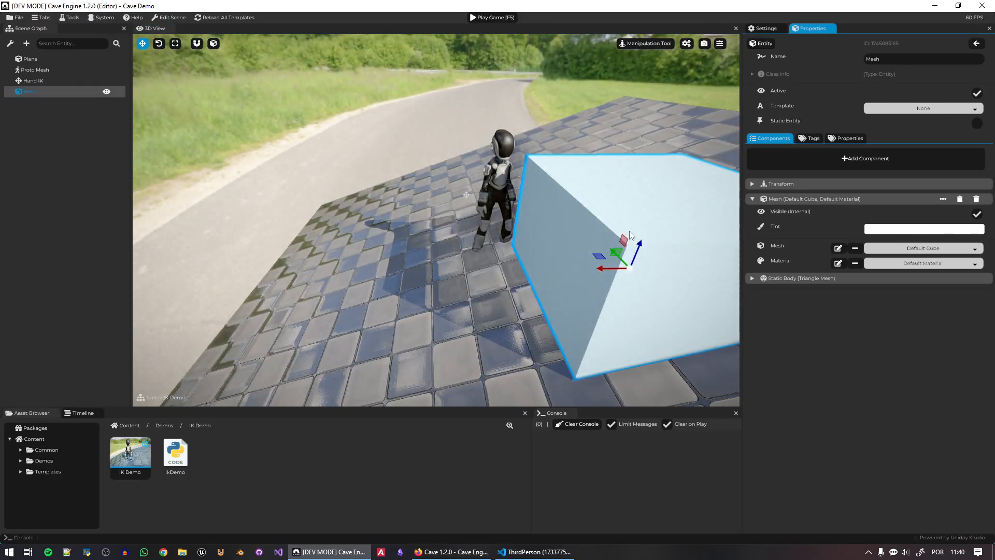
# Move the cube away from the character and duplicate it twice to form a row of three
pyautogui.moveTo(624, 275); pyautogui.dragTo(689, 295, button='right')
pyautogui.press('s')
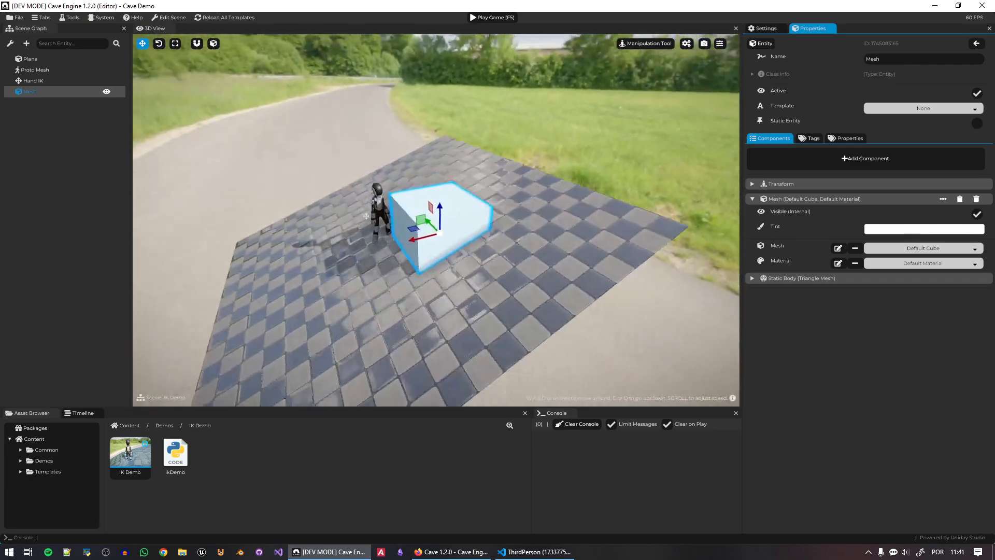
pyautogui.moveTo(451, 228); pyautogui.dragTo(626, 204)
pyautogui.hotkey('ctrl', 'd')
pyautogui.hotkey('ctrl', 'd')
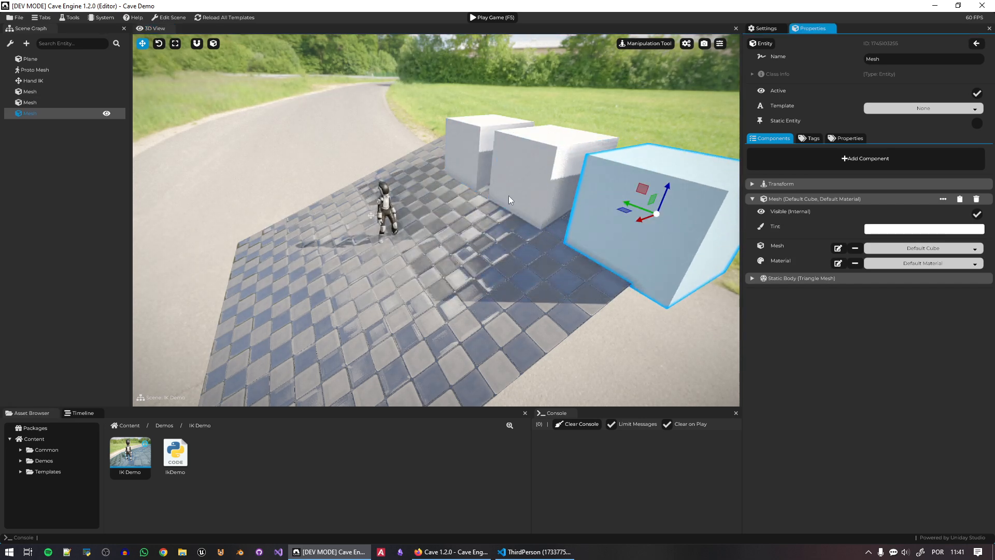
# Select all three cubes together and move them off the edge of the tiled plane
pyautogui.moveTo(509, 196); pyautogui.dragTo(492, 171, button='right')
pyautogui.press('w')
pyautogui.press('q')
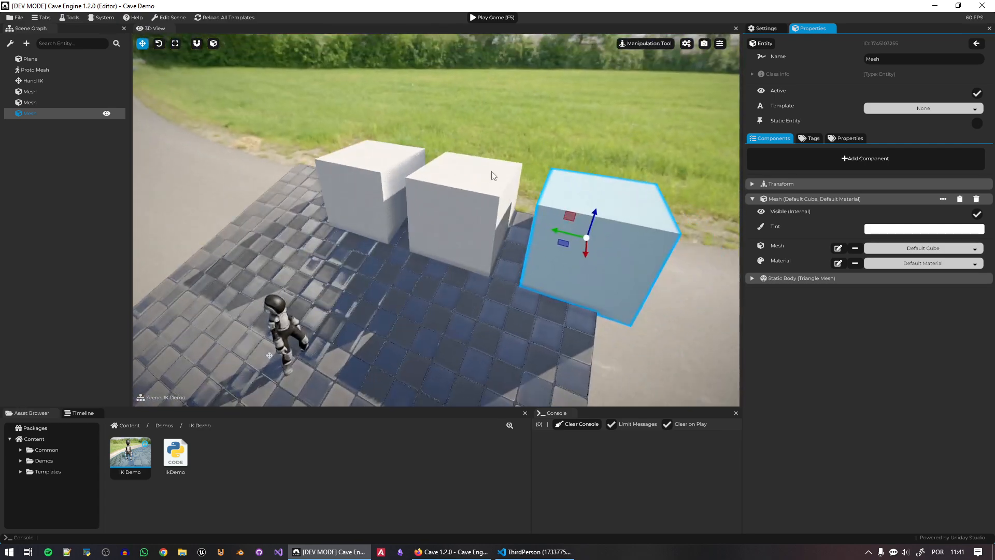
pyautogui.keyDown('shift'); pyautogui.click(470, 196); pyautogui.keyUp('shift')
pyautogui.keyDown('shift'); pyautogui.click(404, 205); pyautogui.keyUp('shift')
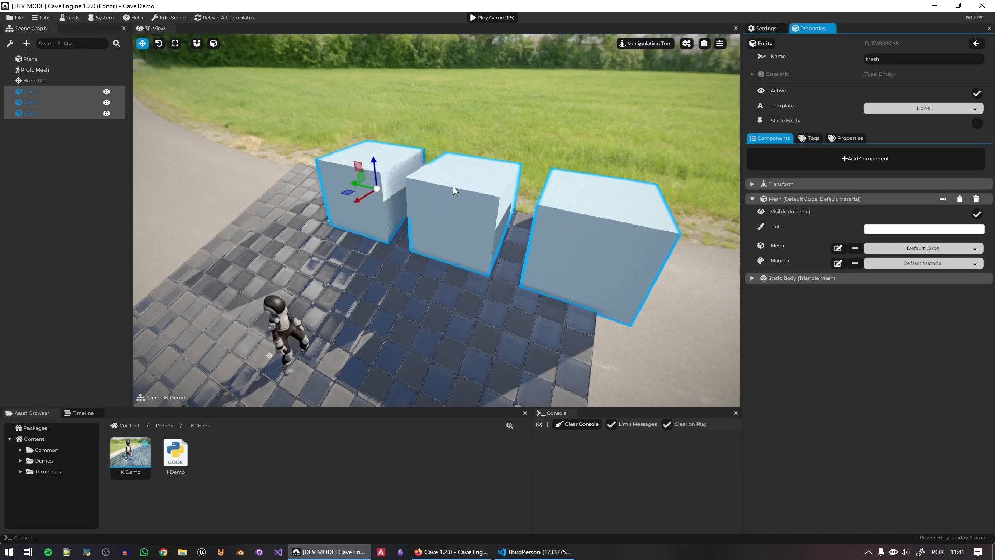
pyautogui.moveTo(352, 198); pyautogui.dragTo(440, 174)
# Rotate the three selected cubes together so the row tilts upward, and return to the move tool
pyautogui.press('e')
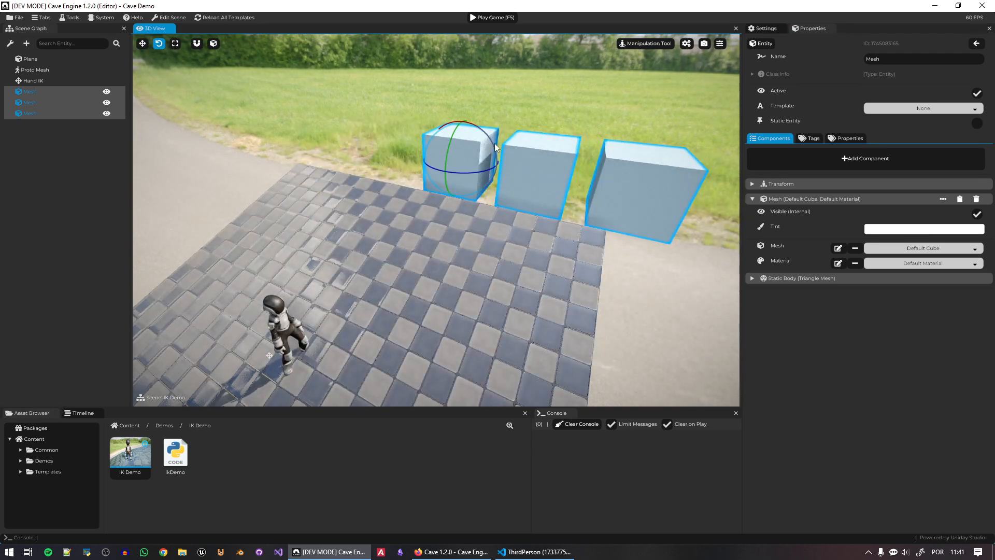
pyautogui.moveTo(493, 152); pyautogui.dragTo(477, 127)
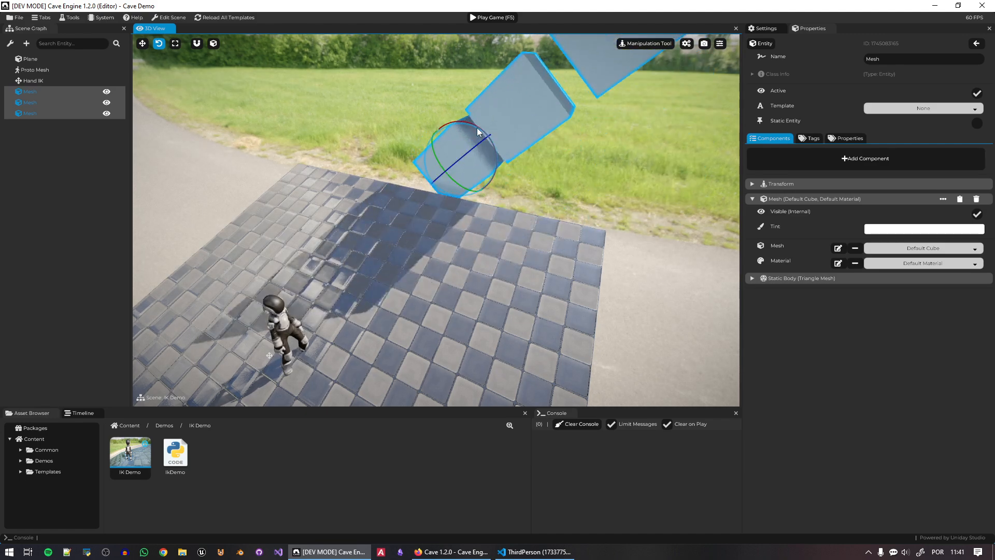
pyautogui.press('w')
pyautogui.press('w')
pyautogui.moveTo(589, 73); pyautogui.dragTo(621, 182, button='right')
pyautogui.press('e')
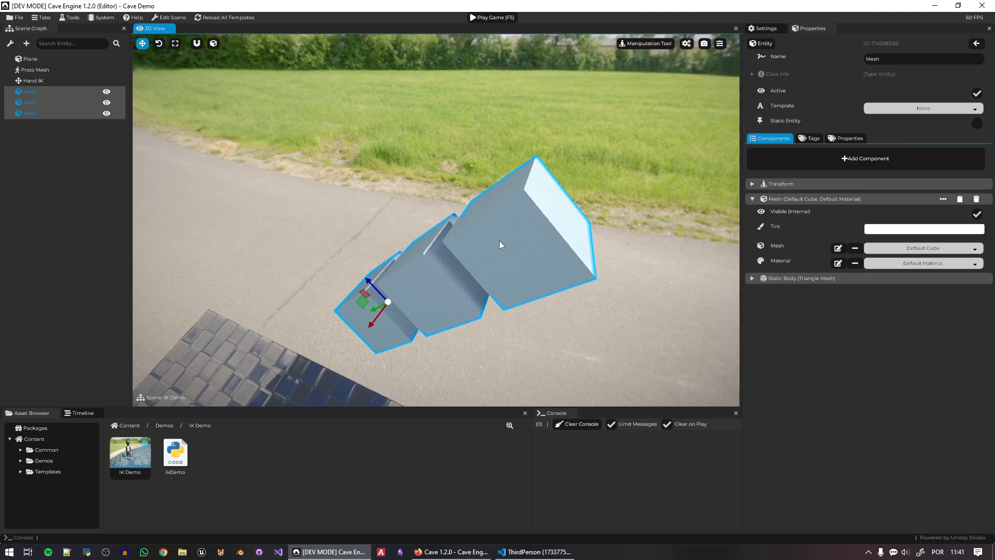
# Switch to the browser and read the Undo System section of the release notes
pyautogui.click(451, 552)
pyautogui.scroll(-3, 567, 337)
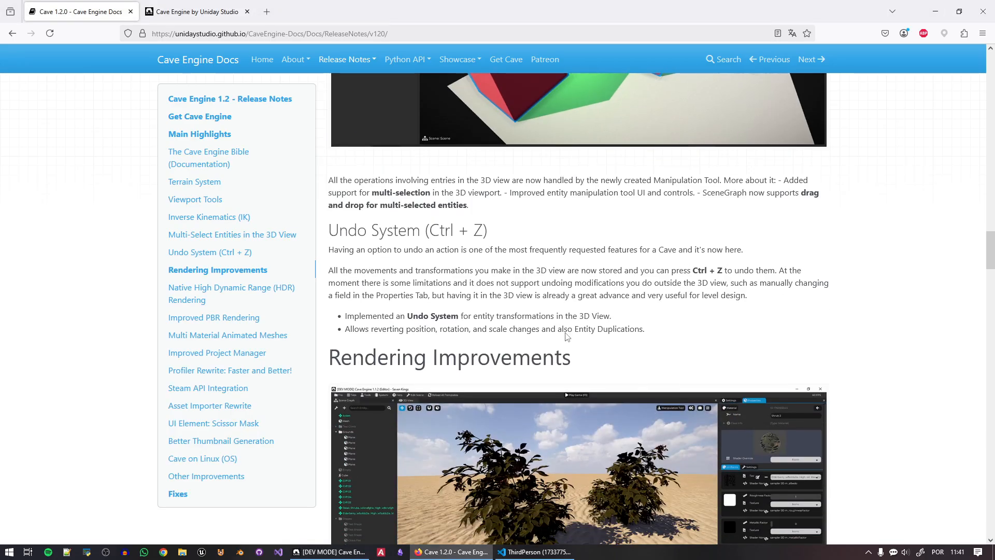
pyautogui.moveTo(489, 232); pyautogui.dragTo(337, 236)
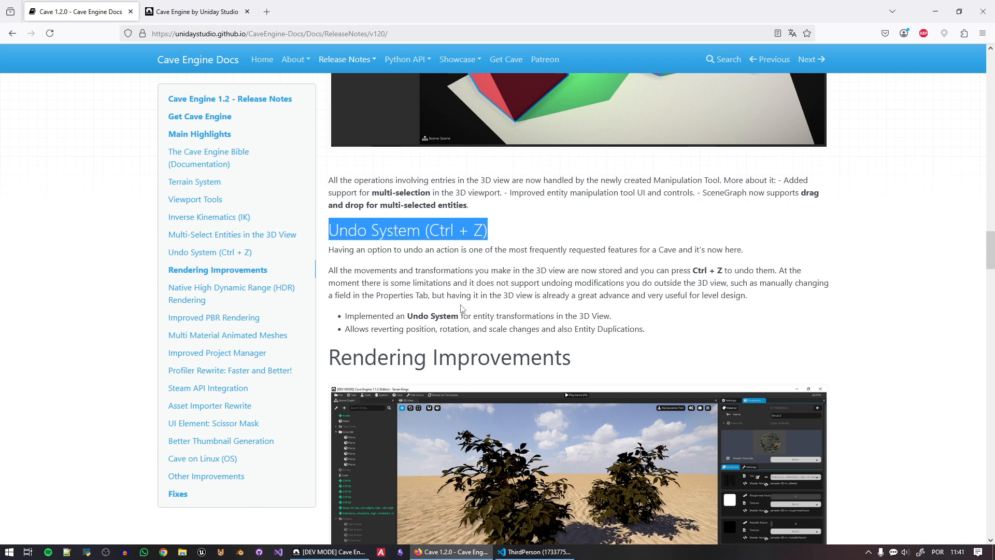
# Switch back to Cave Engine and undo the group rotation and movement of the three cubes
pyautogui.click(330, 551)
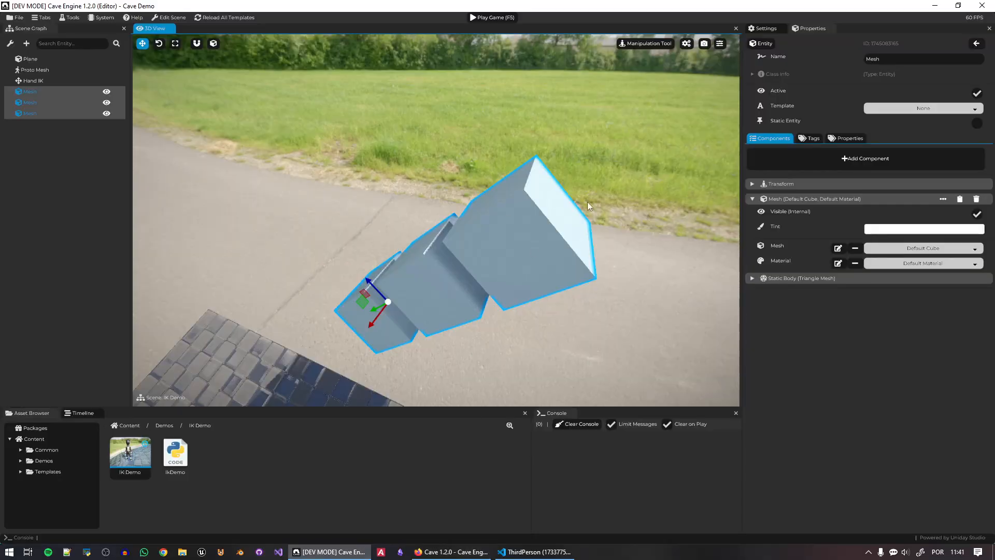
pyautogui.hotkey('ctrl', 'z')
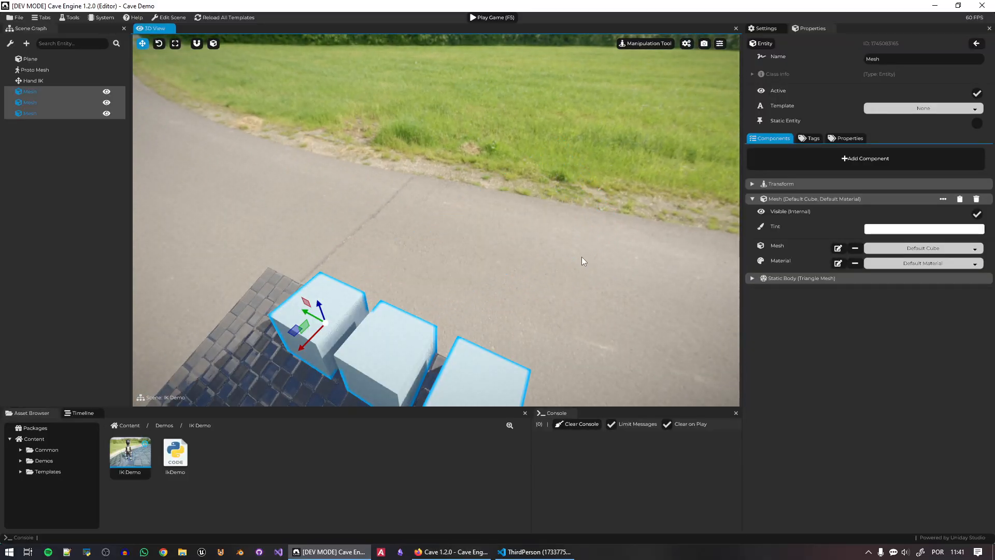
pyautogui.moveTo(581, 256); pyautogui.dragTo(591, 294, button='right')
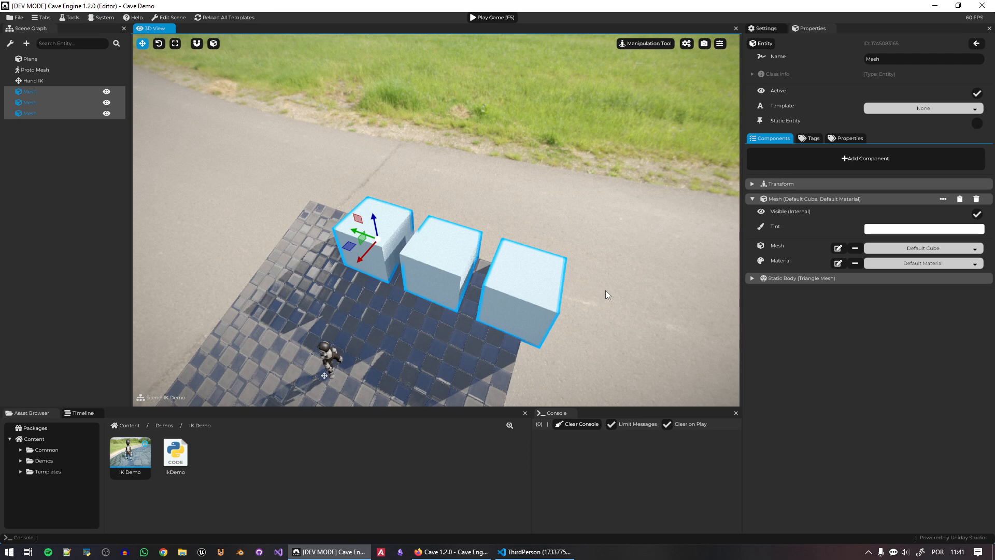
# Undo both cube duplications and the first cube's move
pyautogui.hotkey('ctrl', 'z')
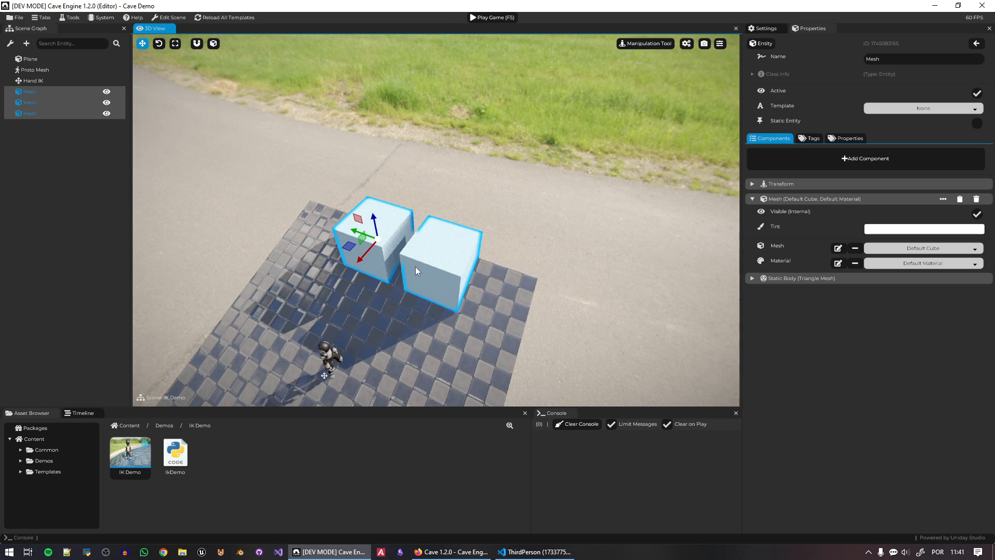
pyautogui.hotkey('ctrl', 'z')
pyautogui.hotkey('ctrl', 'z')
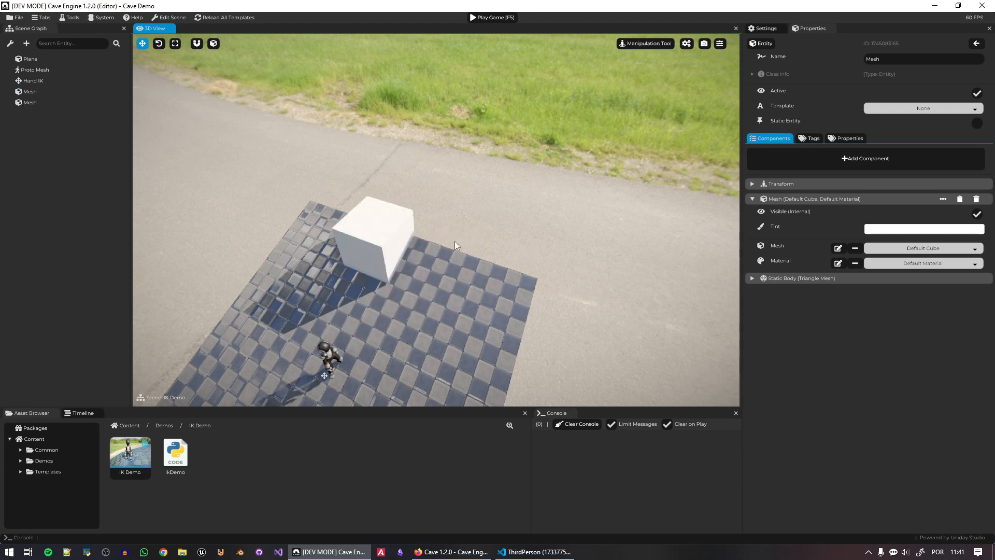
pyautogui.hotkey('ctrl', 'z')
pyautogui.hotkey('ctrl', 'z')
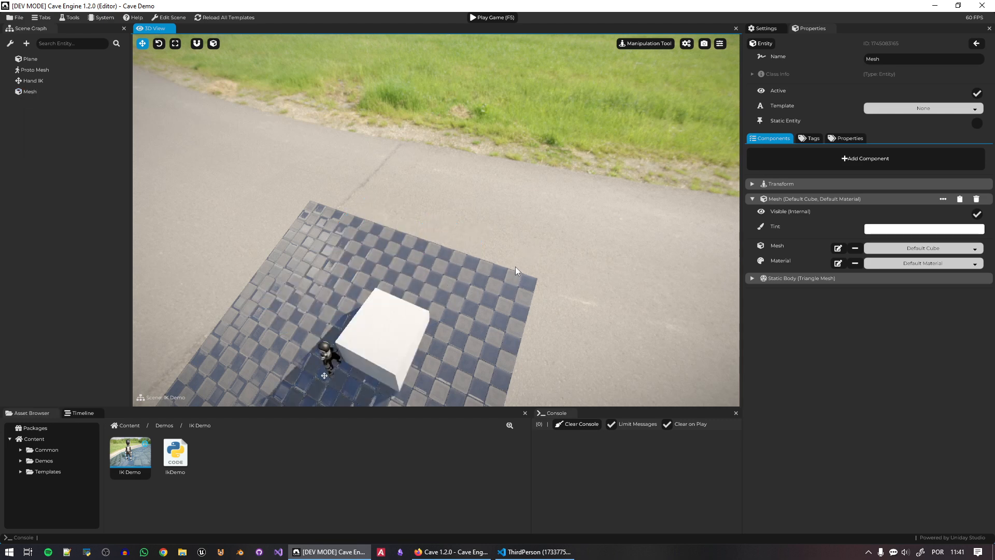
# Delete the remaining cube beside the character
pyautogui.moveTo(515, 260); pyautogui.dragTo(524, 165, button='middle')
pyautogui.scroll(3, 440, 192)
pyautogui.scroll(2, 525, 166)
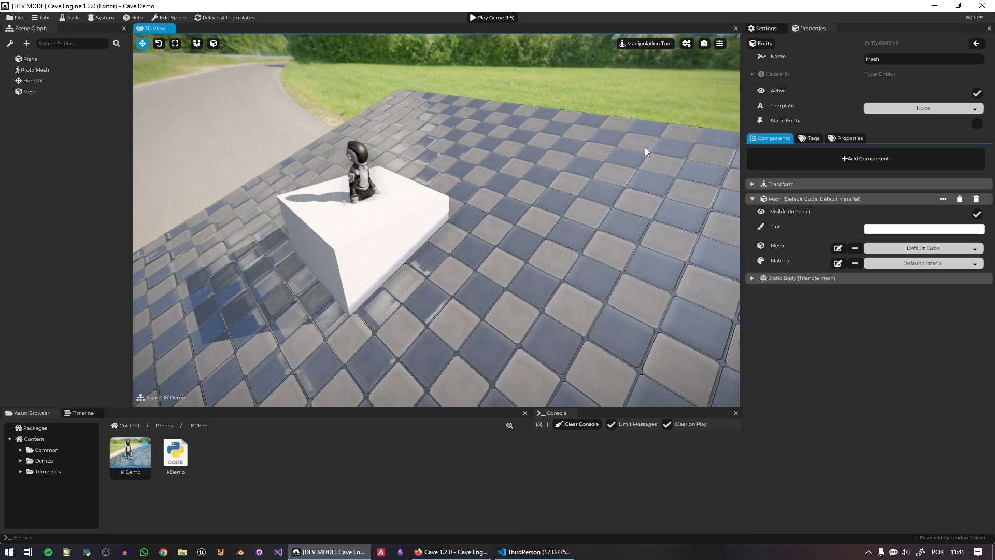
pyautogui.click(328, 239)
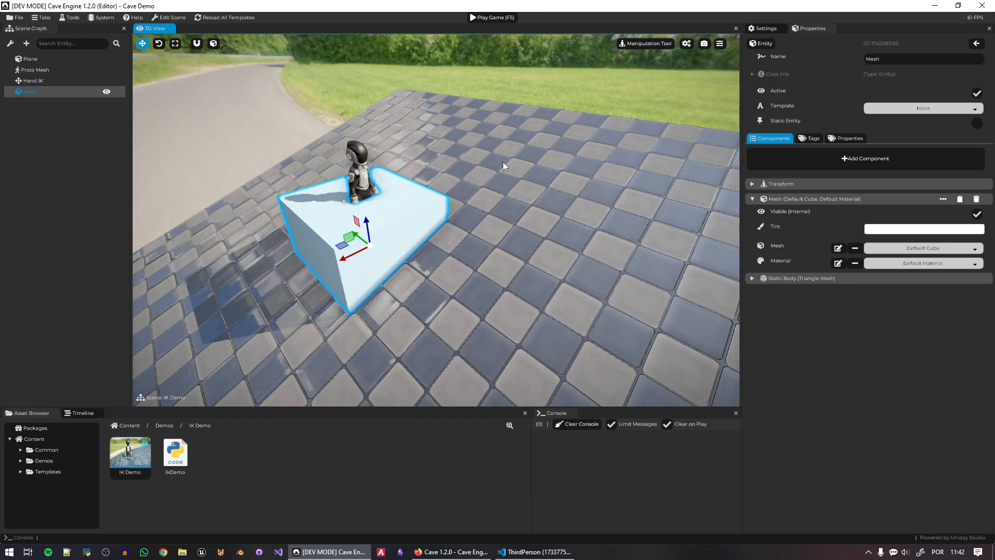
pyautogui.press('Delete')
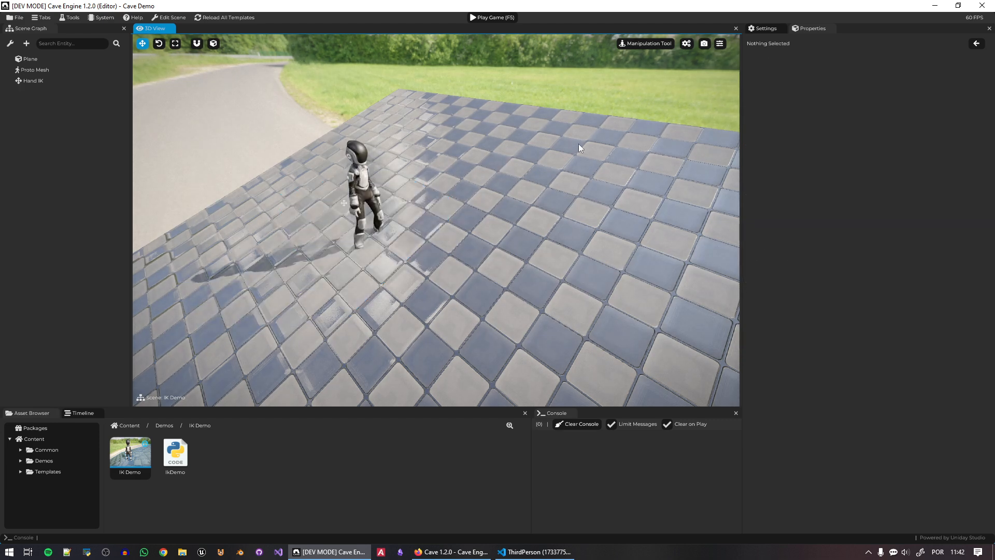
# Check the Undo System release notes in the browser, return to Cave Engine, and select the ground plane
pyautogui.click(455, 551)
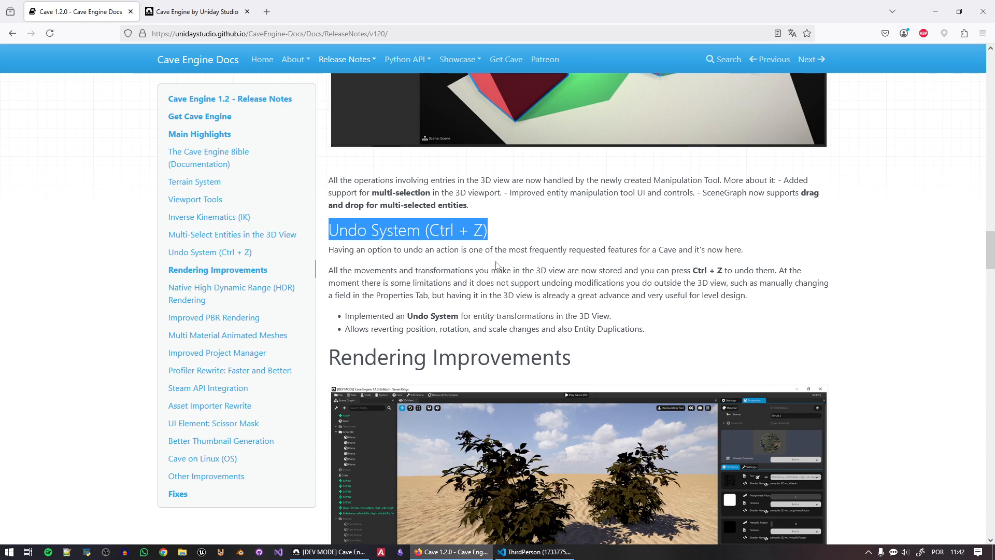
pyautogui.click(339, 550)
pyautogui.click(542, 330)
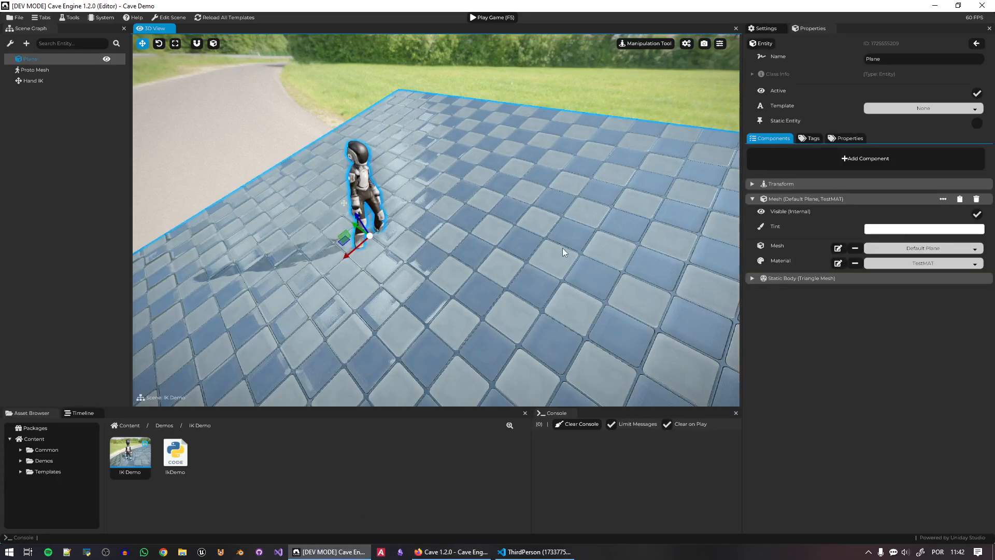
# Rotate the ground plane about Z to 338.5° with its Transform rotation value and the rotate gizmo, and deselect it
pyautogui.click(775, 185)
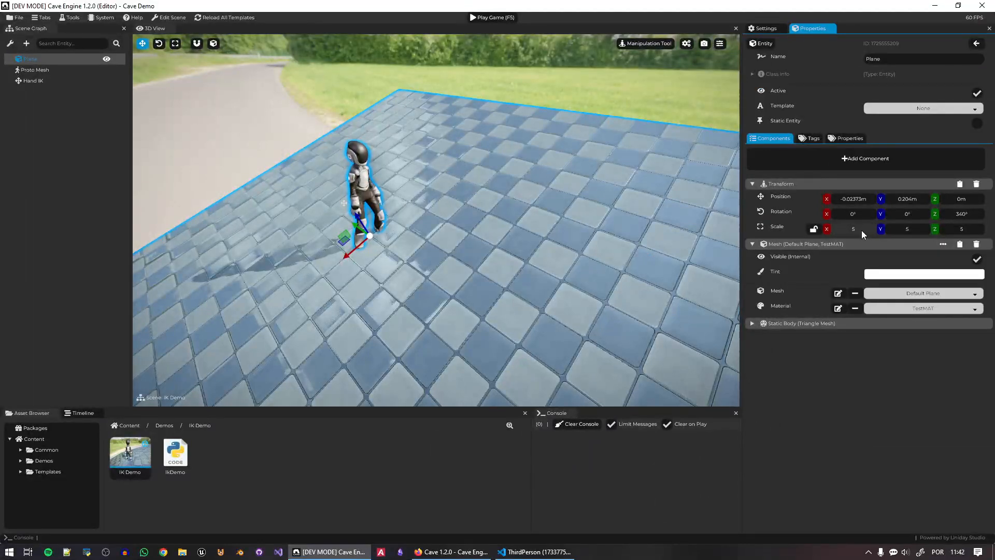
pyautogui.moveTo(965, 215); pyautogui.dragTo(960, 222)
pyautogui.press('r')
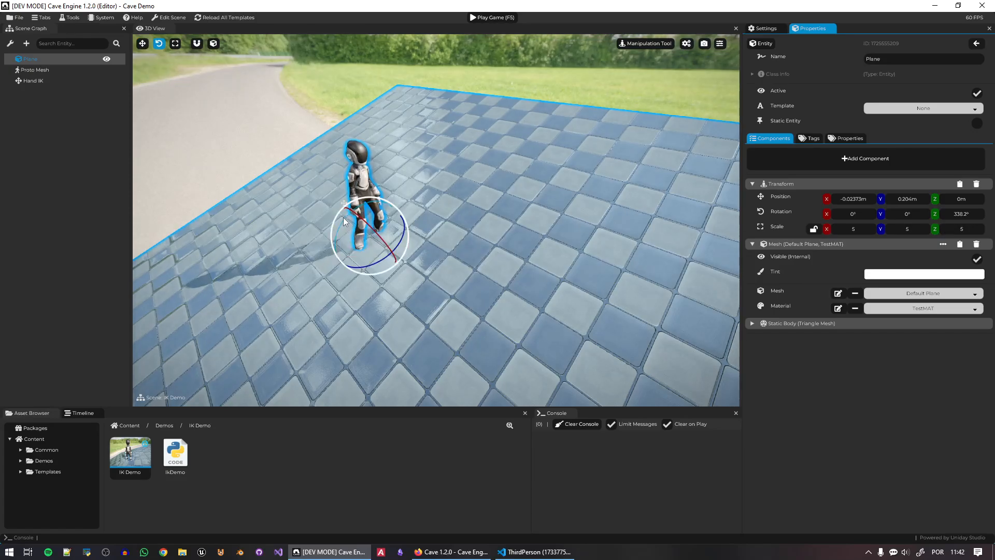
pyautogui.moveTo(343, 217); pyautogui.dragTo(353, 215)
pyautogui.press('w')
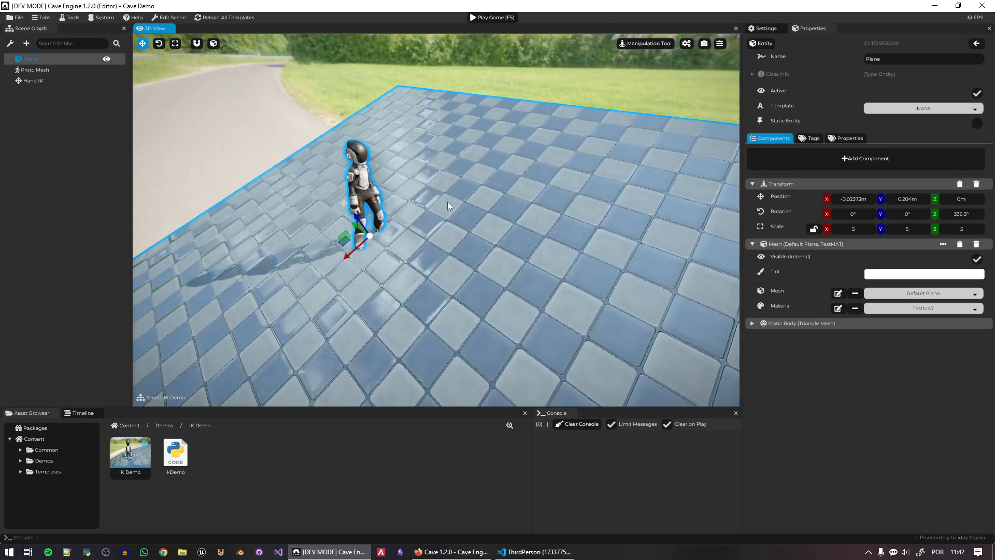
pyautogui.click(562, 74)
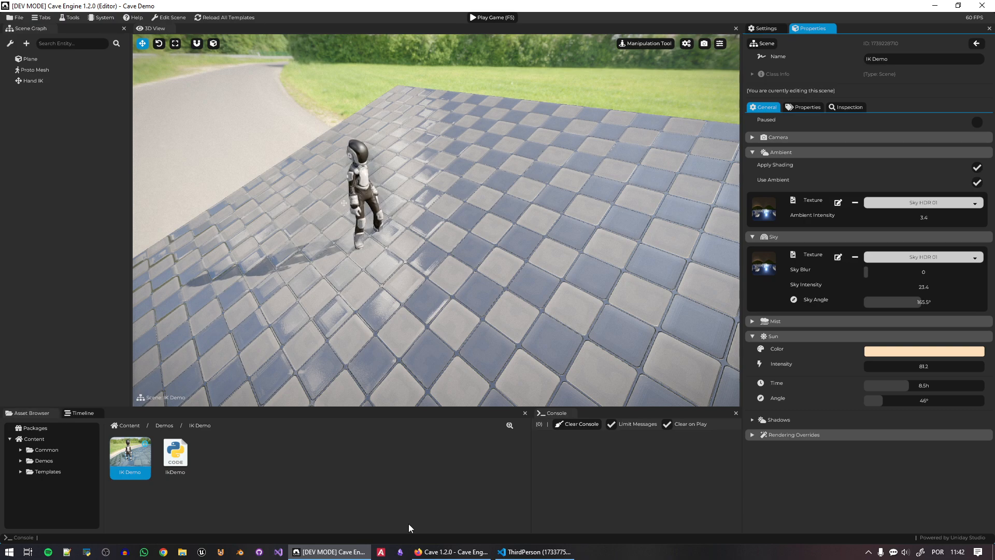
# Switch to the browser and read the Rendering Improvements introduction and the Cave 1.1, Cave 1.2 and Unreal 5.5 comparison
pyautogui.click(450, 552)
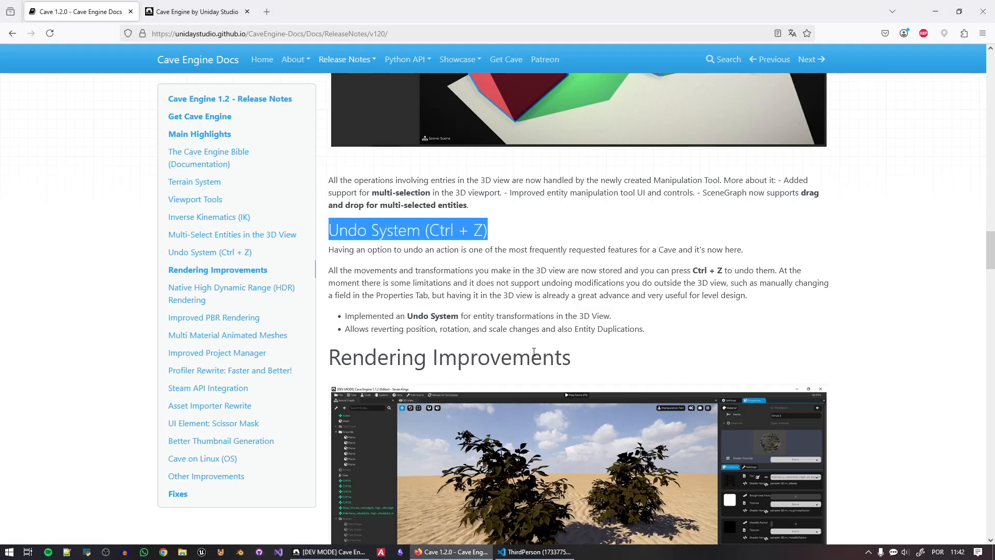
pyautogui.scroll(-1, 702, 388)
pyautogui.scroll(-3, 701, 387)
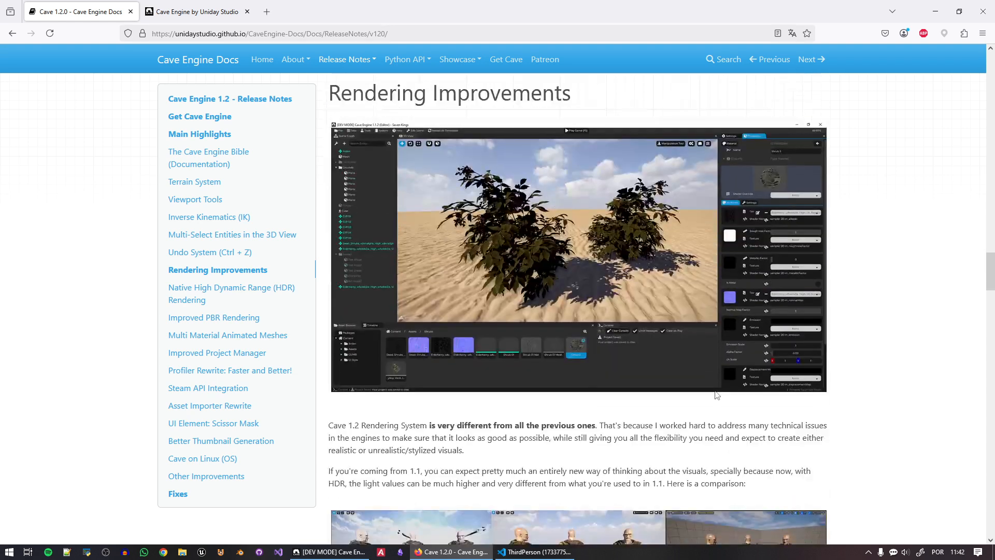
pyautogui.moveTo(572, 94); pyautogui.dragTo(330, 94)
pyautogui.scroll(-1, 761, 299)
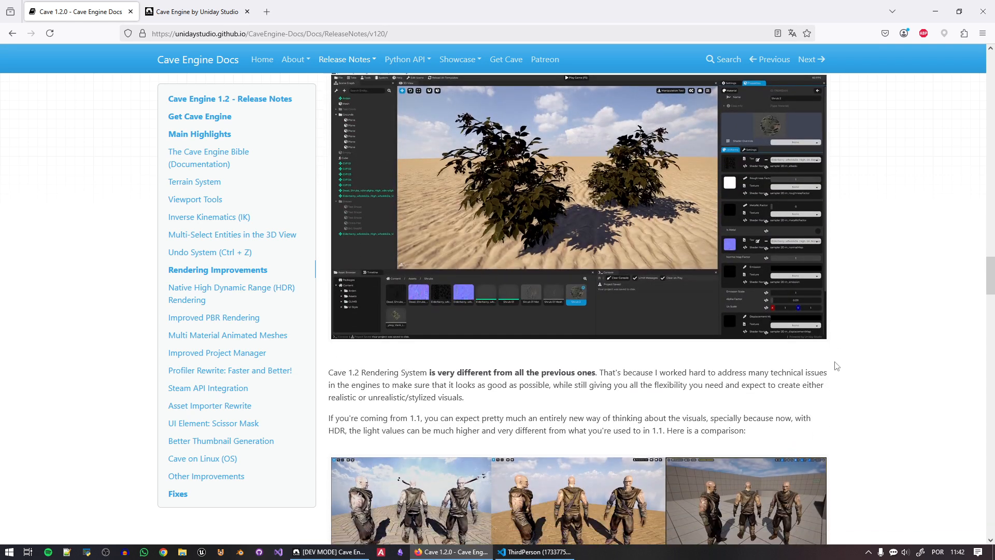
pyautogui.scroll(-2, 842, 357)
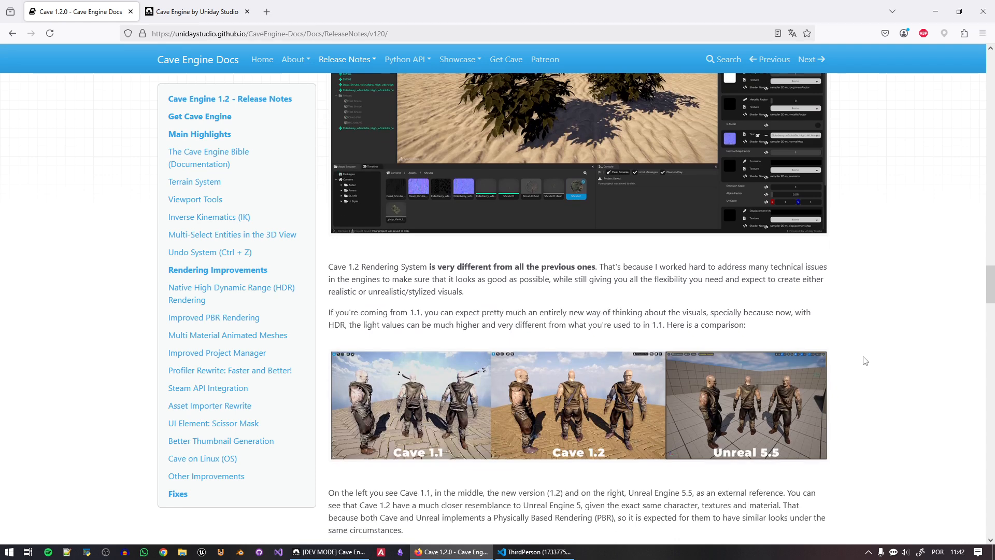
pyautogui.scroll(-1, 862, 361)
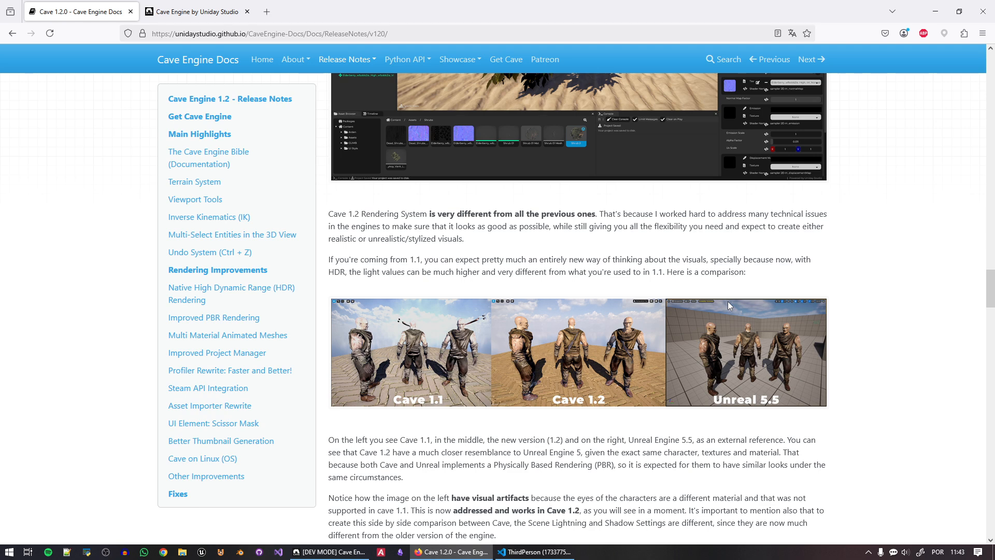
pyautogui.scroll(5, 873, 336)
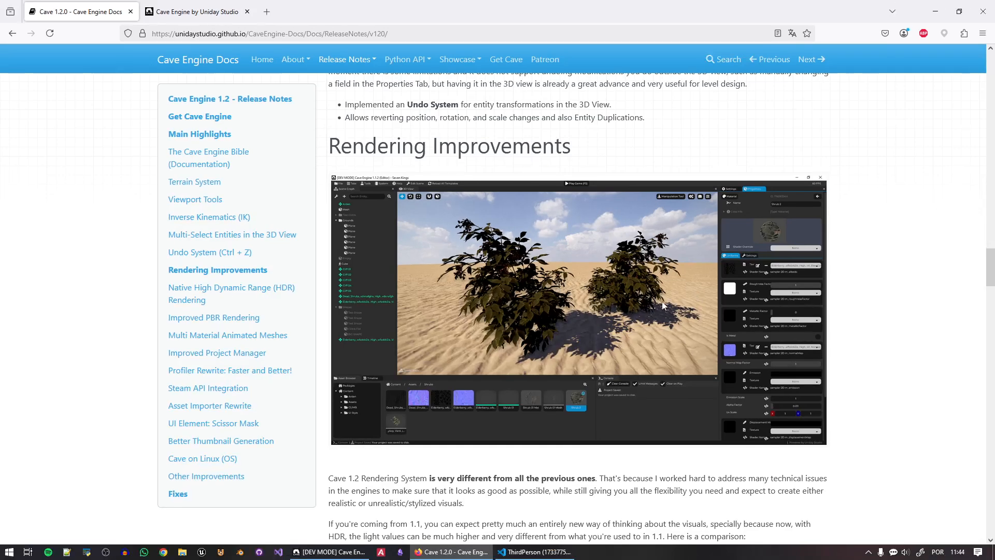
pyautogui.scroll(-5, 662, 305)
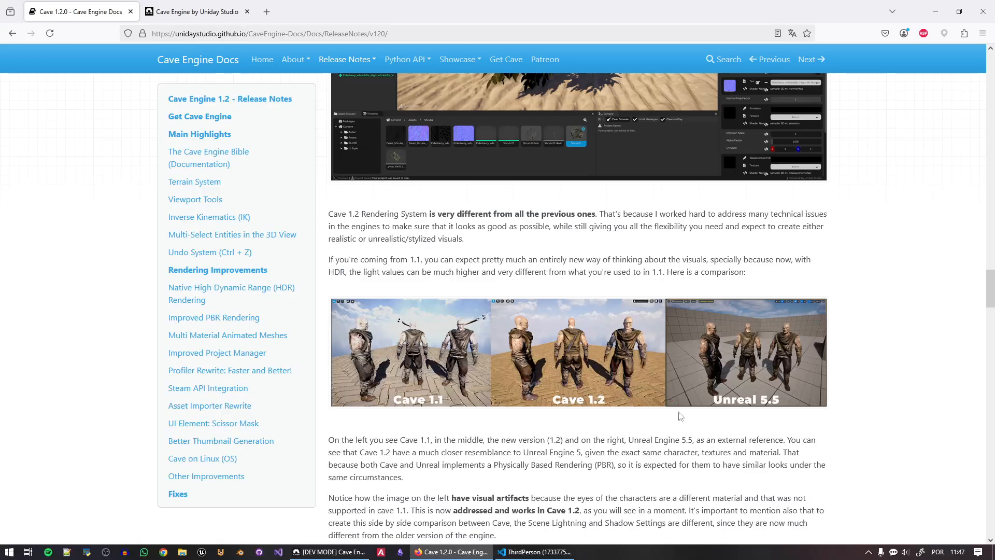
# Move on to Improved PBR Rendering and highlight its heading, the PBR math item and Parallax Displacement Mapping
pyautogui.scroll(-4, 680, 416)
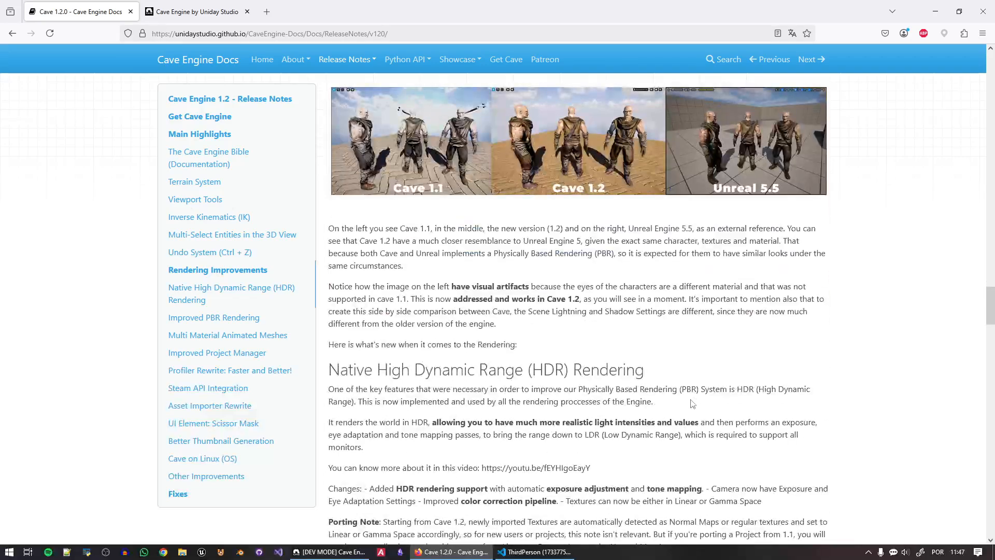
pyautogui.scroll(-2, 640, 466)
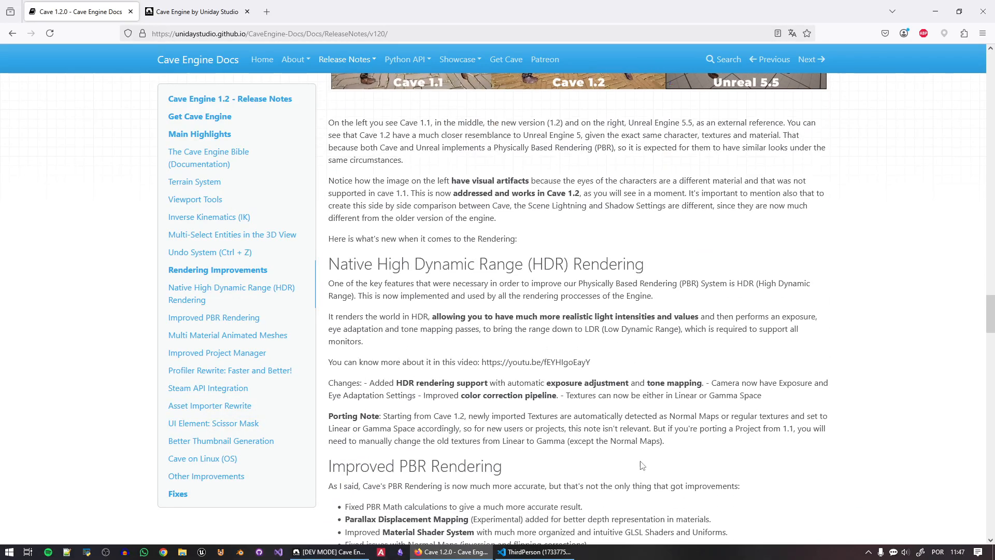
pyautogui.scroll(-2, 667, 311)
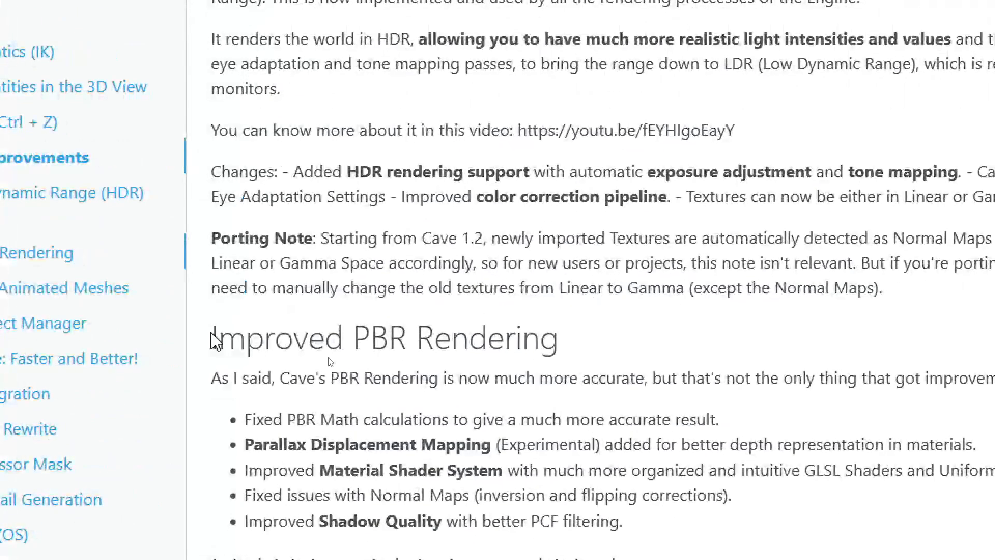
pyautogui.moveTo(240, 342); pyautogui.dragTo(551, 360)
pyautogui.scroll(-2, 568, 357)
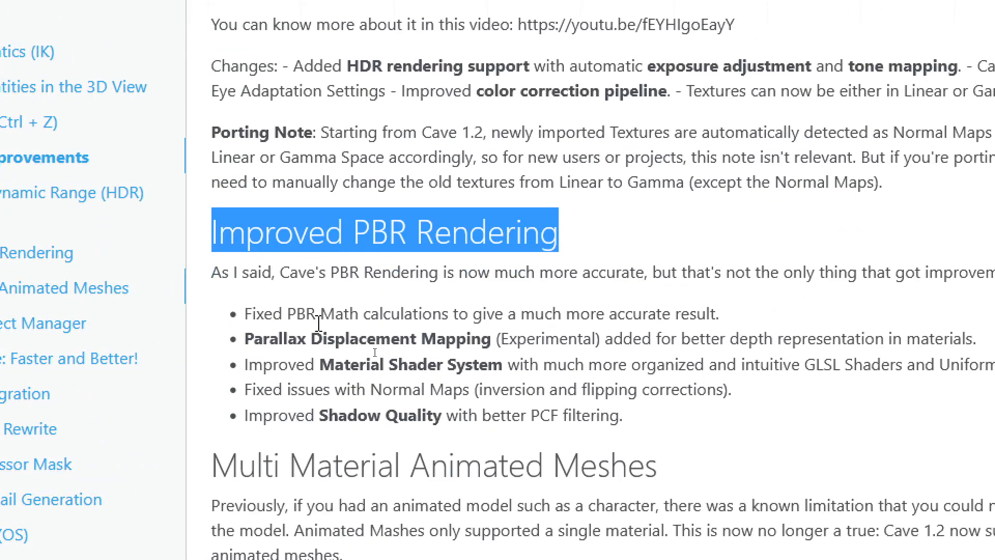
pyautogui.moveTo(255, 316); pyautogui.dragTo(716, 317)
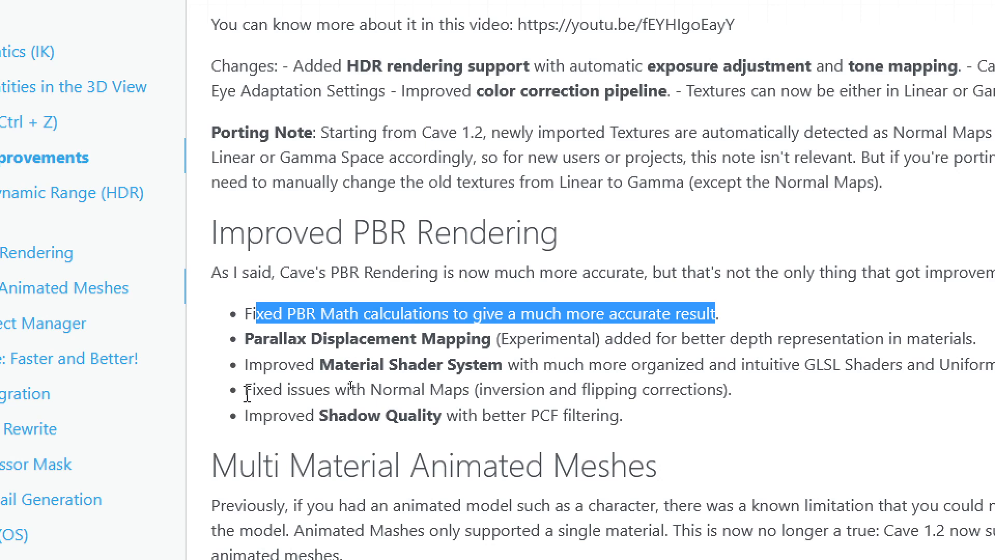
pyautogui.moveTo(493, 342); pyautogui.dragTo(253, 340)
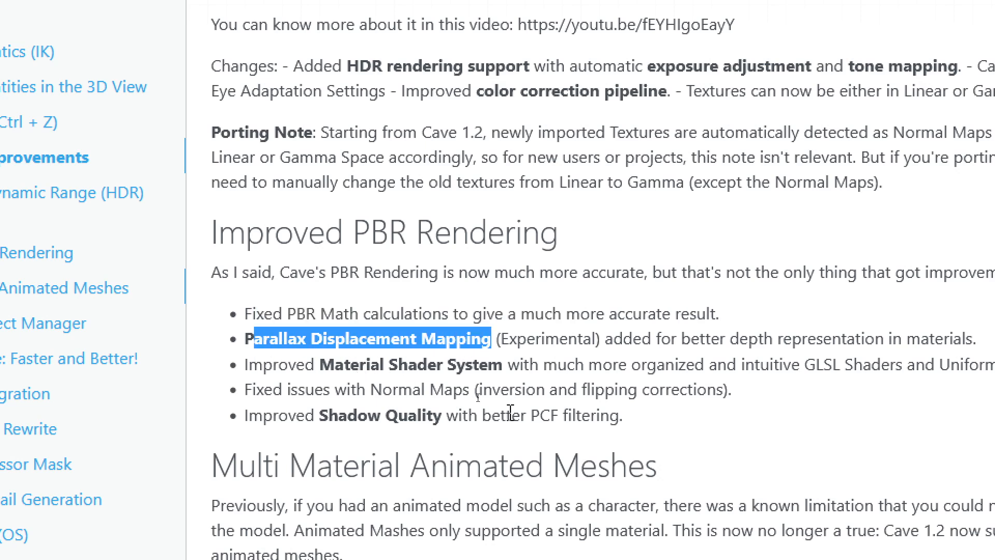
# Revisit the shrub screenshot, and highlight the Material Shader System, Normal Maps, Shadow Quality and PCF filtering wording in the PBR list
pyautogui.scroll(10, 627, 277)
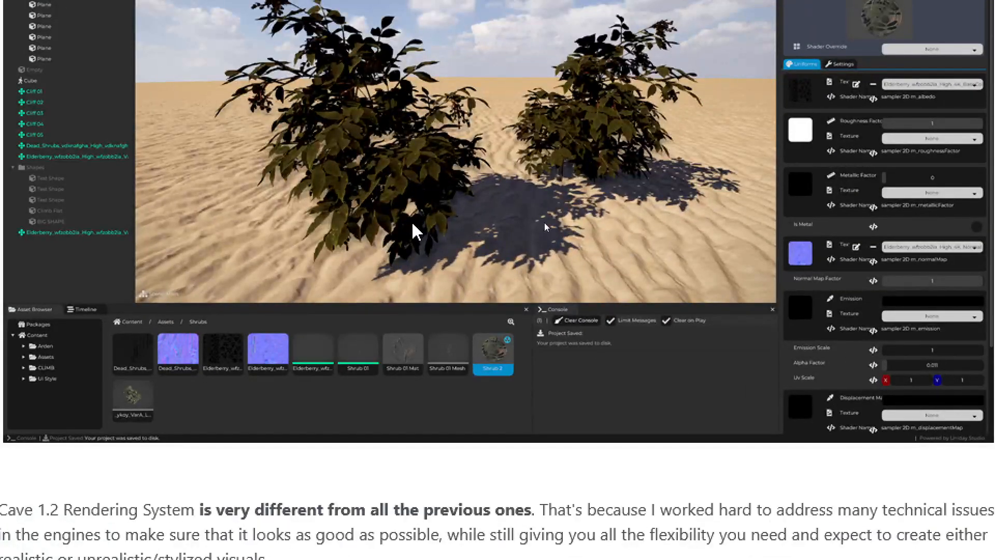
pyautogui.scroll(-6, 411, 223)
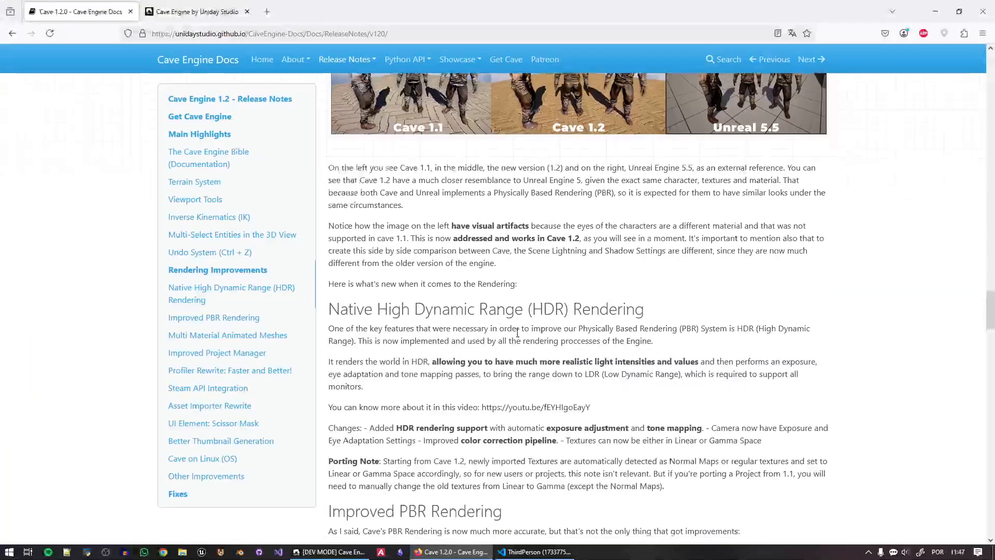
pyautogui.scroll(-4, 517, 333)
pyautogui.moveTo(350, 356); pyautogui.dragTo(469, 355)
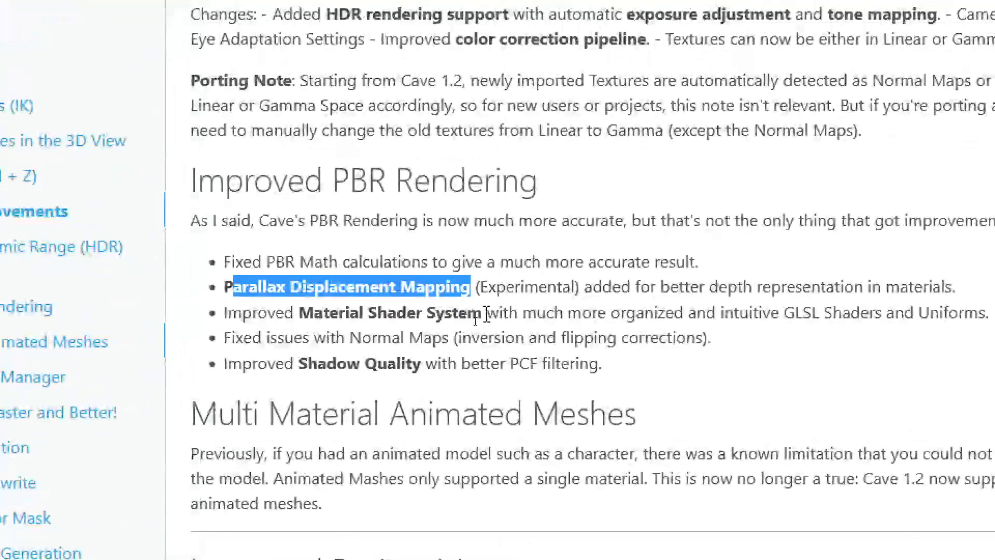
pyautogui.moveTo(482, 313); pyautogui.dragTo(299, 314)
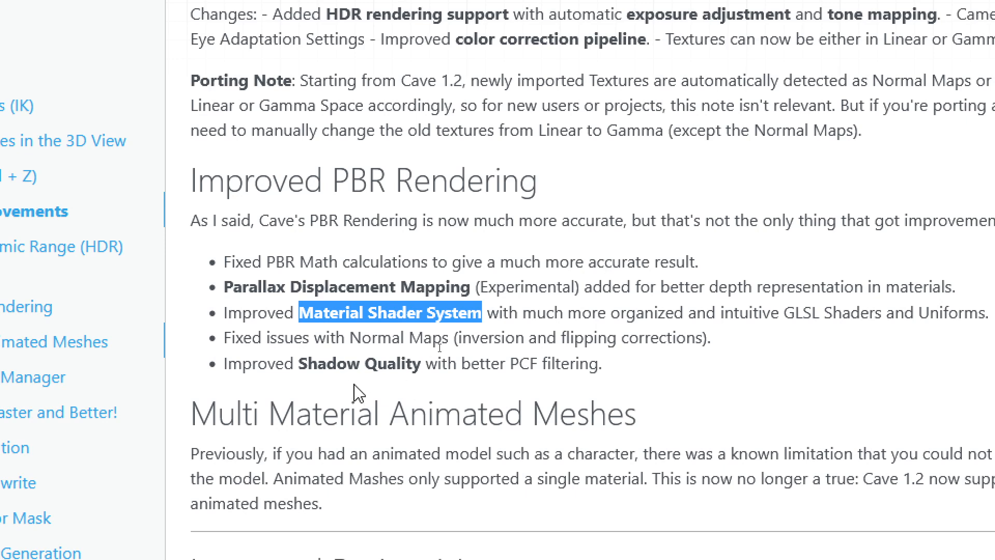
pyautogui.moveTo(449, 337); pyautogui.dragTo(352, 340)
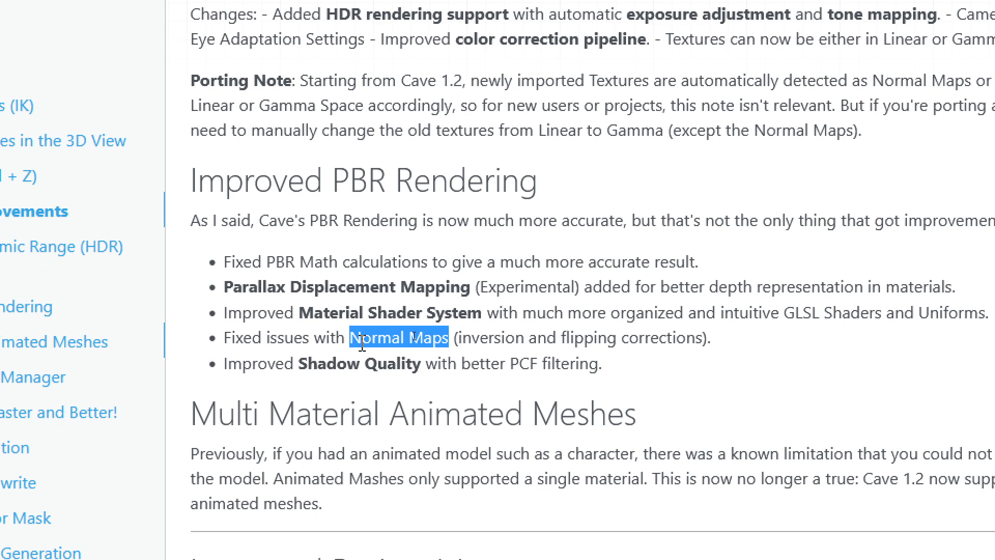
pyautogui.moveTo(426, 363); pyautogui.dragTo(299, 362)
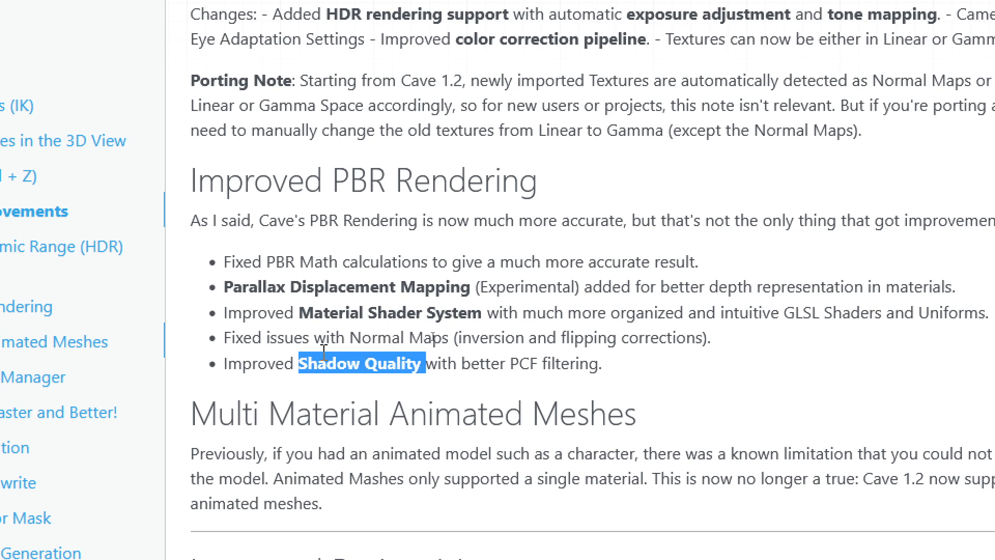
pyautogui.moveTo(506, 364); pyautogui.dragTo(605, 373)
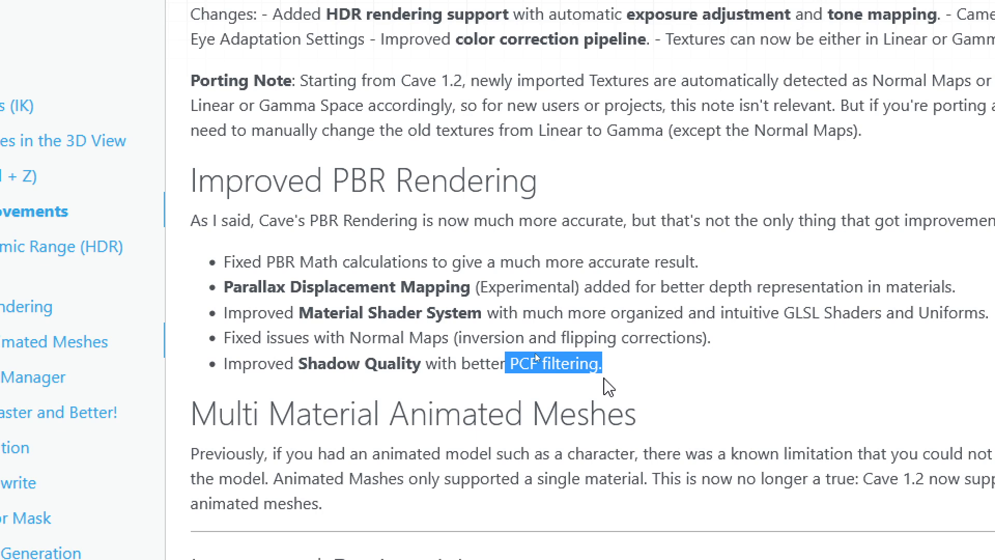
# Go back to the Native High Dynamic Range (HDR) Rendering section, highlight the HDR words in its heading and clear the highlight
pyautogui.scroll(2, 604, 413)
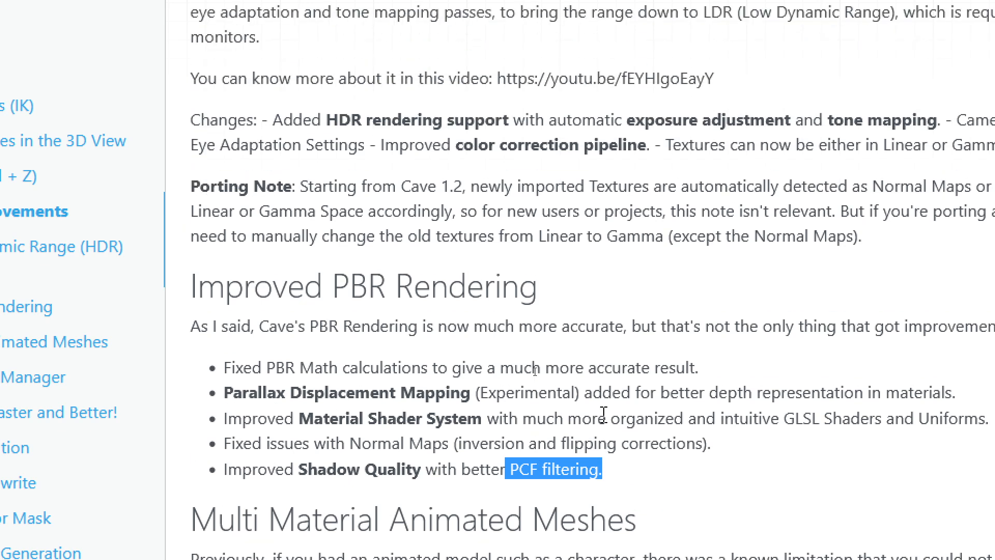
pyautogui.scroll(4, 604, 413)
pyautogui.moveTo(663, 105); pyautogui.dragTo(290, 104)
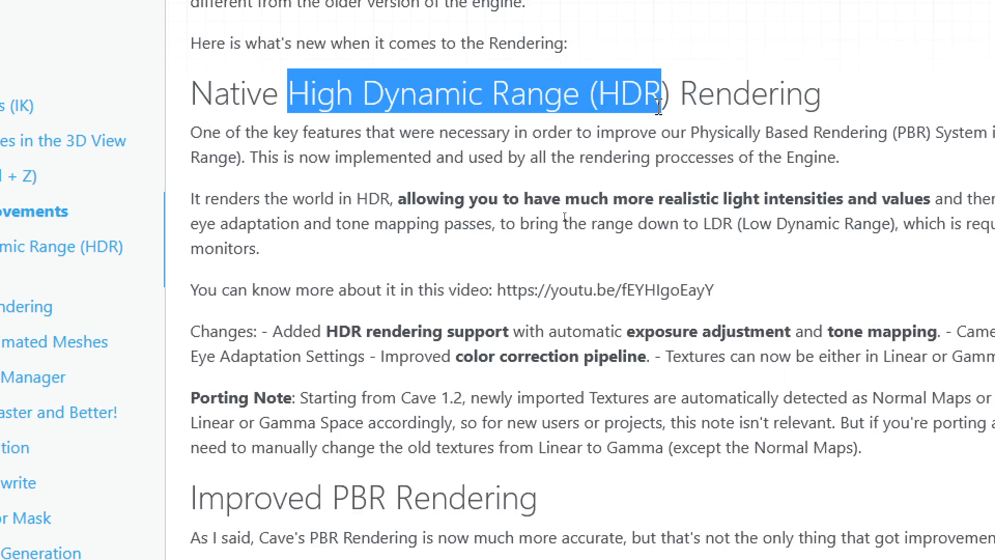
pyautogui.click(676, 96)
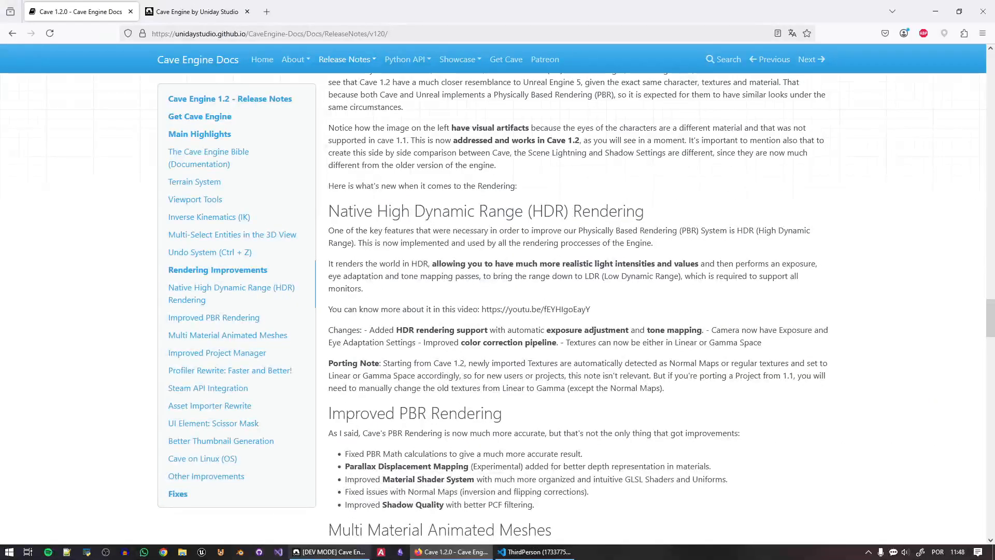
# Switch to Cave Engine and open the Third Person scene from the Demos folder
pyautogui.hotkey('alt', 'Tab')
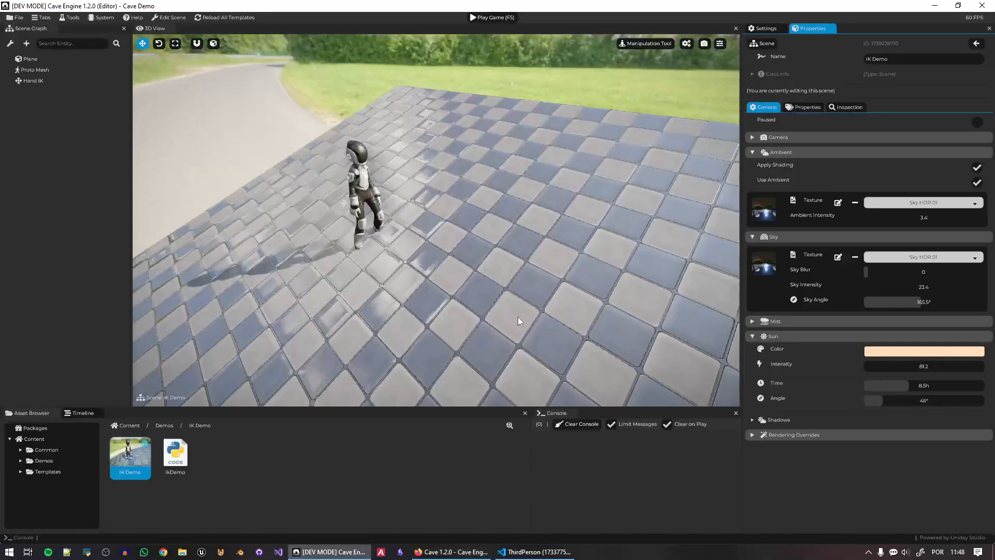
pyautogui.click(164, 426)
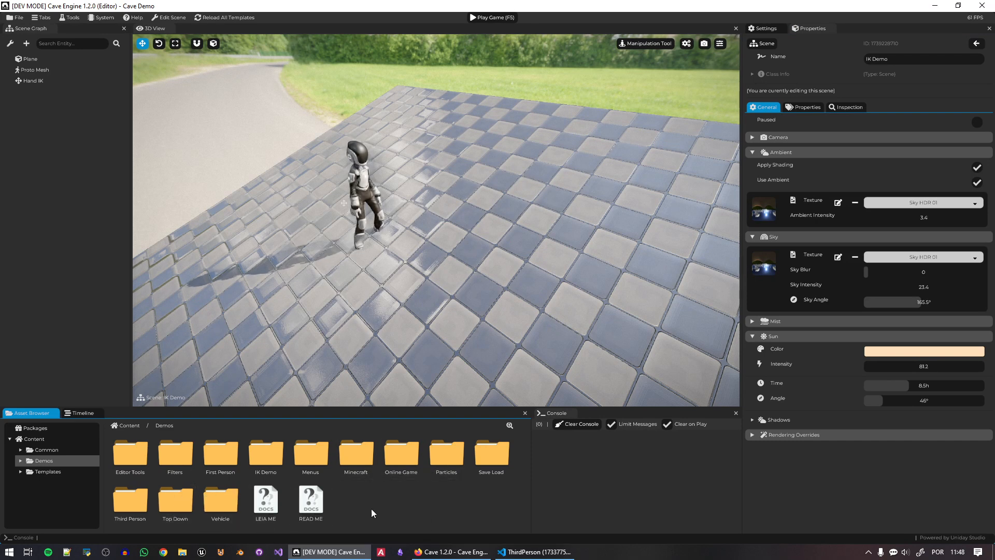
pyautogui.doubleClick(136, 500)
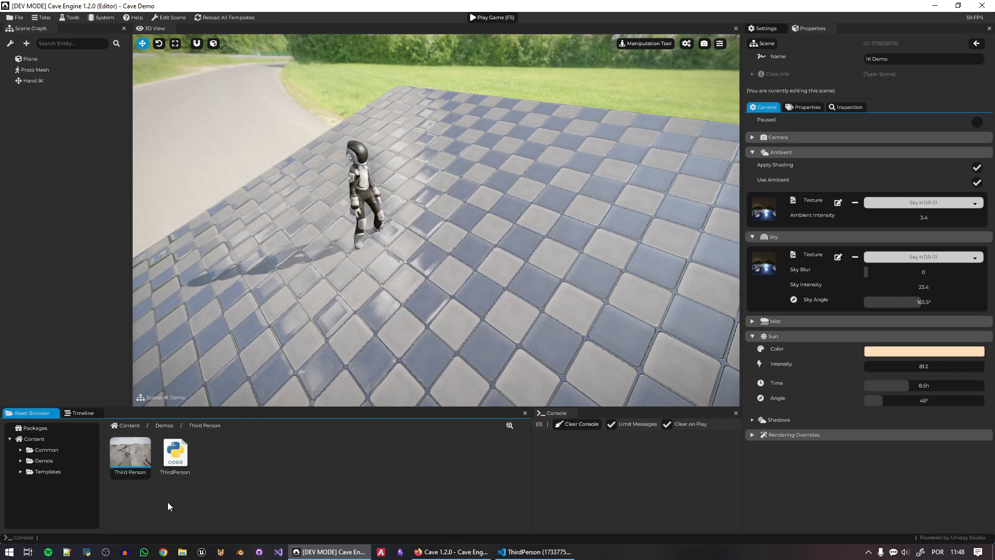
pyautogui.doubleClick(148, 452)
pyautogui.moveTo(413, 210); pyautogui.dragTo(424, 213, button='right')
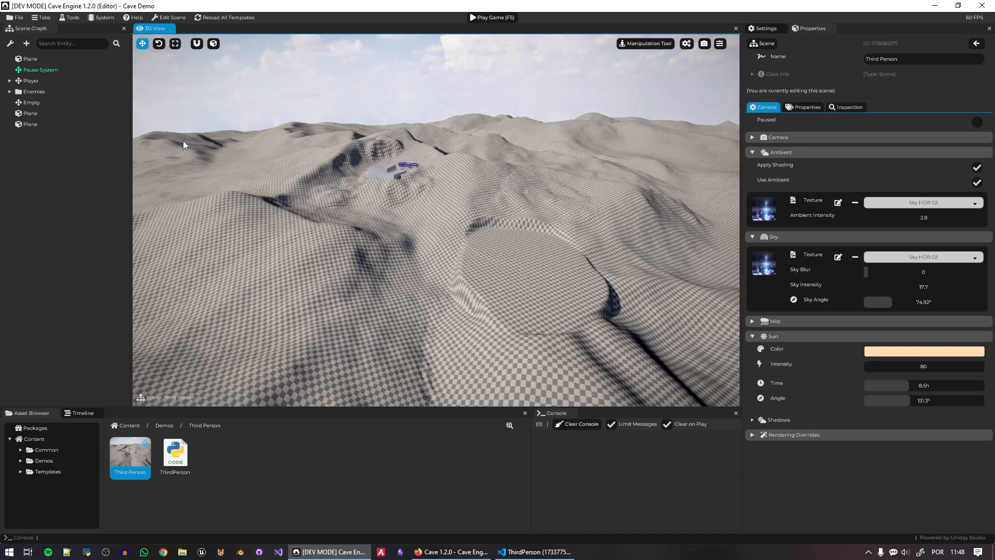
# Frame the Player entity in the 3D view, deselect it and inspect the rendering of the characters and terrain
pyautogui.click(40, 81)
pyautogui.press('f')
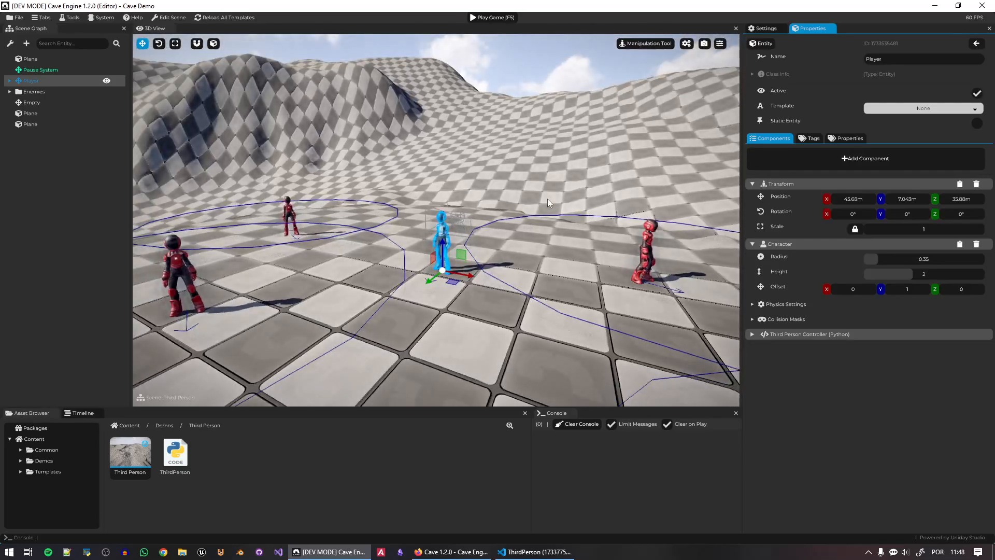
pyautogui.click(514, 180)
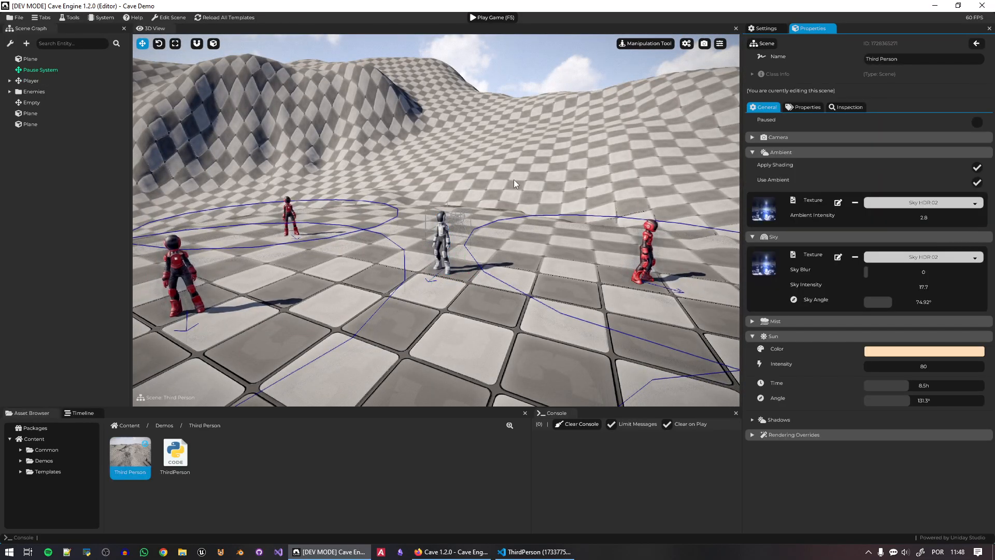
pyautogui.press('s')
pyautogui.moveTo(514, 180); pyautogui.dragTo(494, 208, button='right')
pyautogui.press('w')
# Open the Vehicle scene from the Vehicle folder in Demos
pyautogui.click(165, 425)
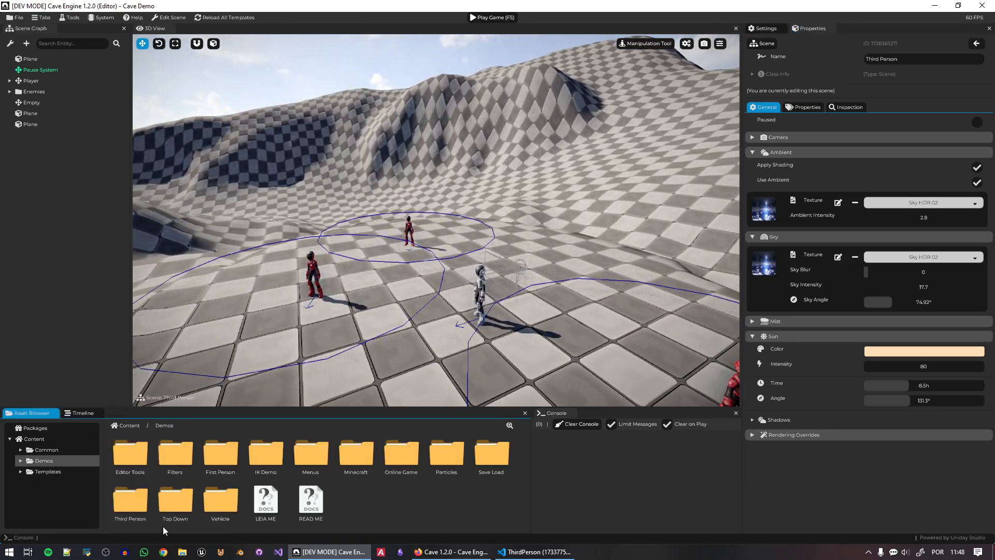
pyautogui.doubleClick(218, 511)
pyautogui.click(327, 465)
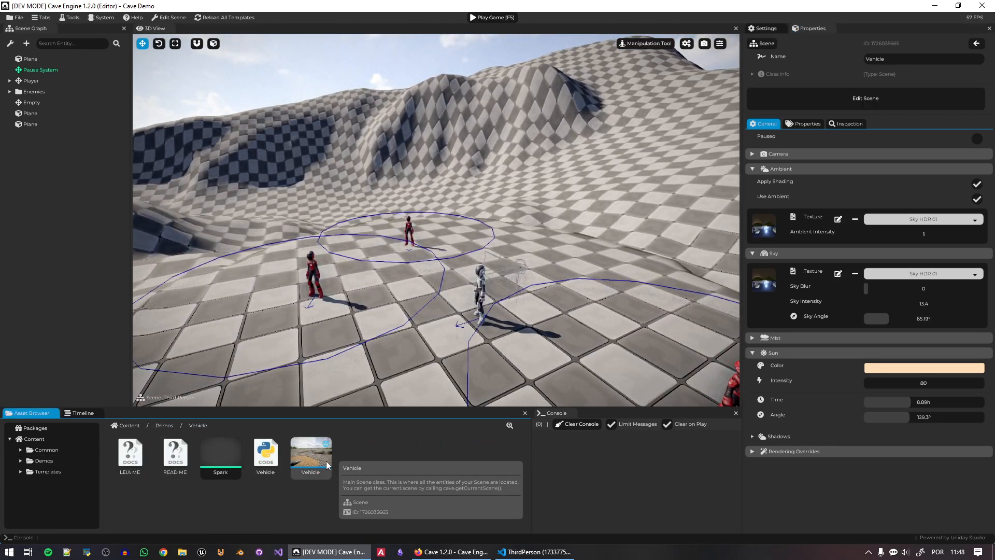
pyautogui.doubleClick(327, 465)
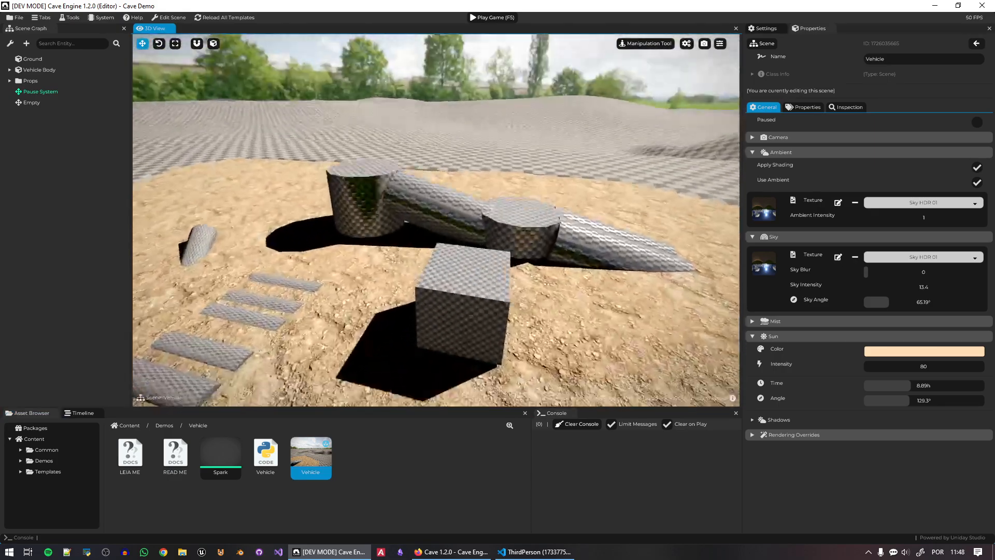
# Look over the metallic ramps and pipes in the Vehicle scene and lower the sun intensity to 3.4
pyautogui.press('w')
pyautogui.moveTo(436, 220); pyautogui.dragTo(483, 224, button='right')
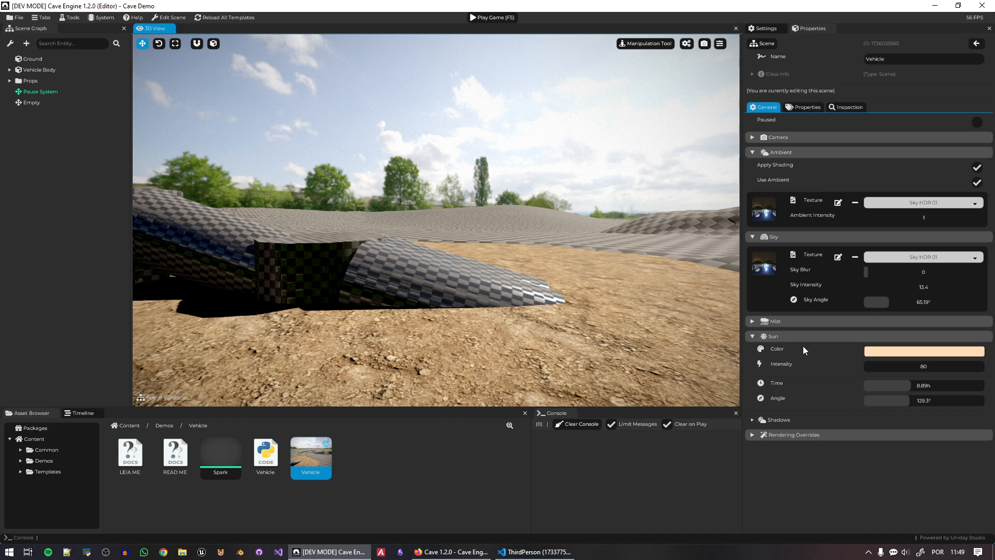
pyautogui.moveTo(567, 288)
pyautogui.mouseDown(button='right')
pyautogui.moveTo(466, 353)
pyautogui.moveTo(534, 301)
pyautogui.moveTo(579, 284)
pyautogui.mouseUp(button='right')
pyautogui.press('d')
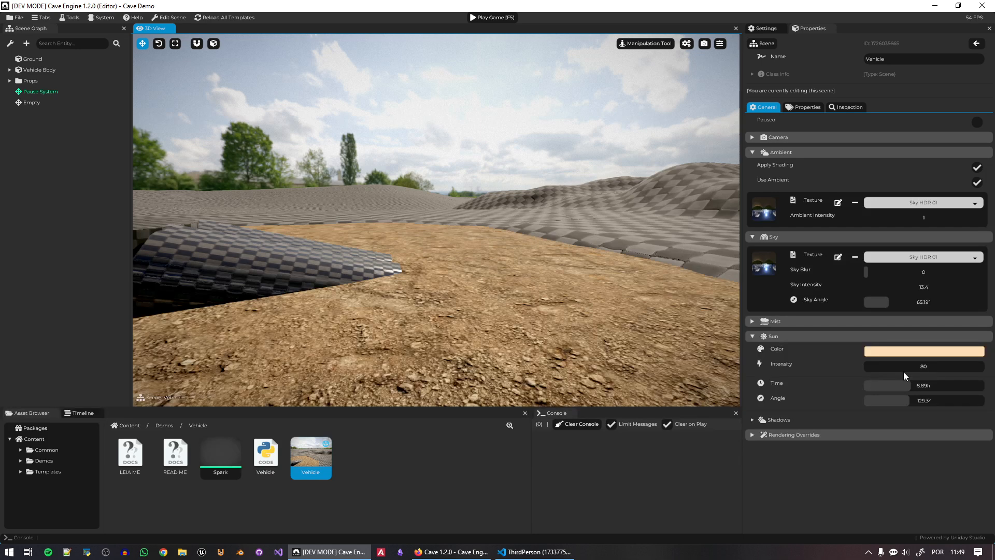
pyautogui.moveTo(922, 366); pyautogui.dragTo(547, 361)
# Fly around the vehicle and the checkered props to examine their reflections and the headlight glow under the weak sun
pyautogui.moveTo(498, 264)
pyautogui.mouseDown(button='right')
pyautogui.moveTo(362, 295)
pyautogui.moveTo(192, 298)
pyautogui.moveTo(160, 324)
pyautogui.moveTo(503, 267)
pyautogui.mouseUp(button='right')
pyautogui.press('w')
pyautogui.press('s')
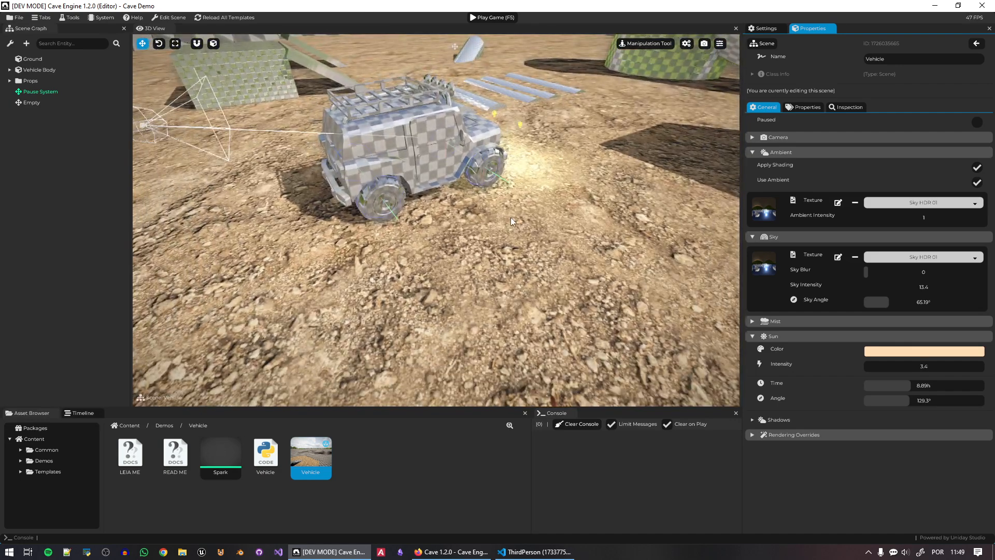
pyautogui.moveTo(560, 196); pyautogui.dragTo(625, 174, button='right')
pyautogui.press('d')
pyautogui.press('e')
pyautogui.press('w')
pyautogui.press('s')
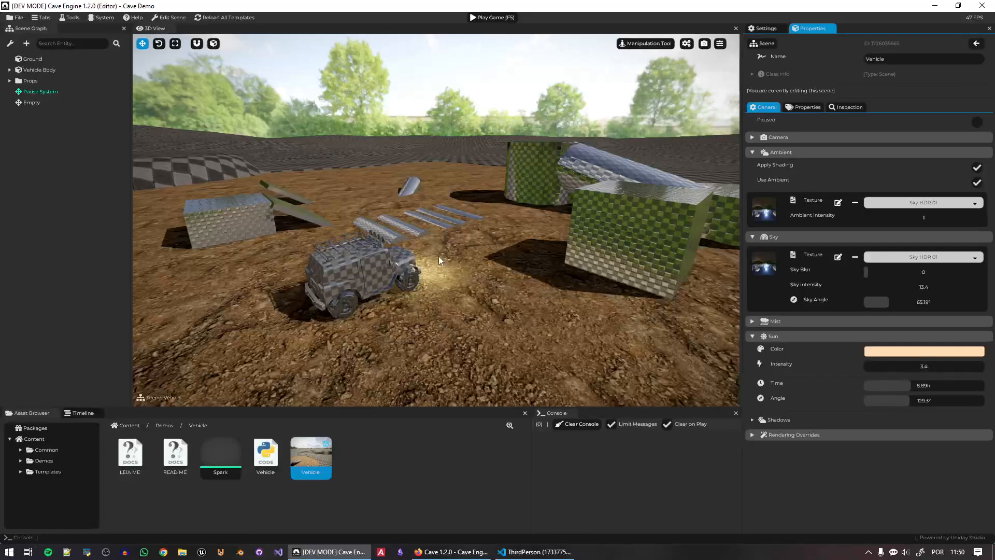
pyautogui.moveTo(486, 272)
pyautogui.mouseDown(button='right')
pyautogui.moveTo(486, 127)
pyautogui.moveTo(486, 288)
pyautogui.mouseUp(button='right')
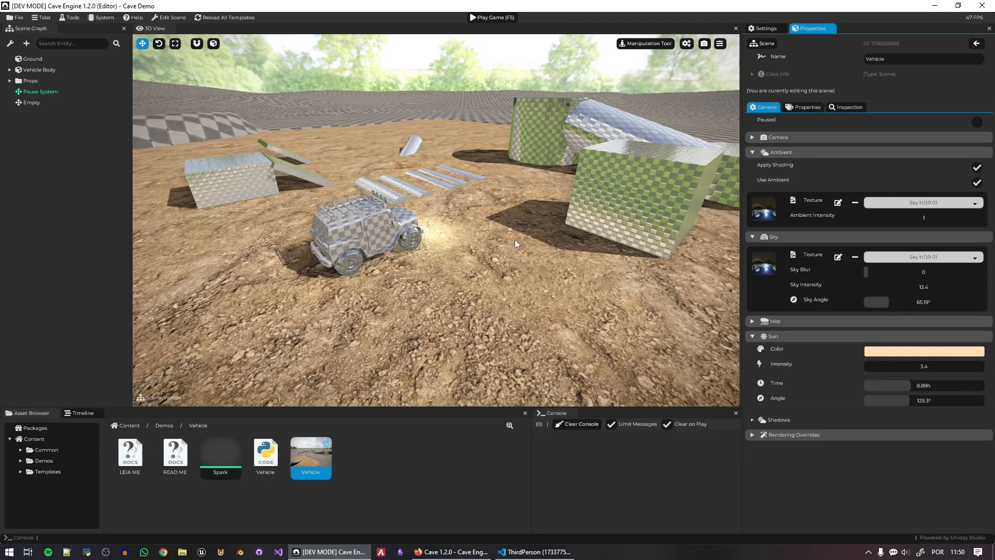
# Raise the sun intensity to 246.6 and the ambient intensity to 14.7
pyautogui.moveTo(885, 363); pyautogui.dragTo(952, 369)
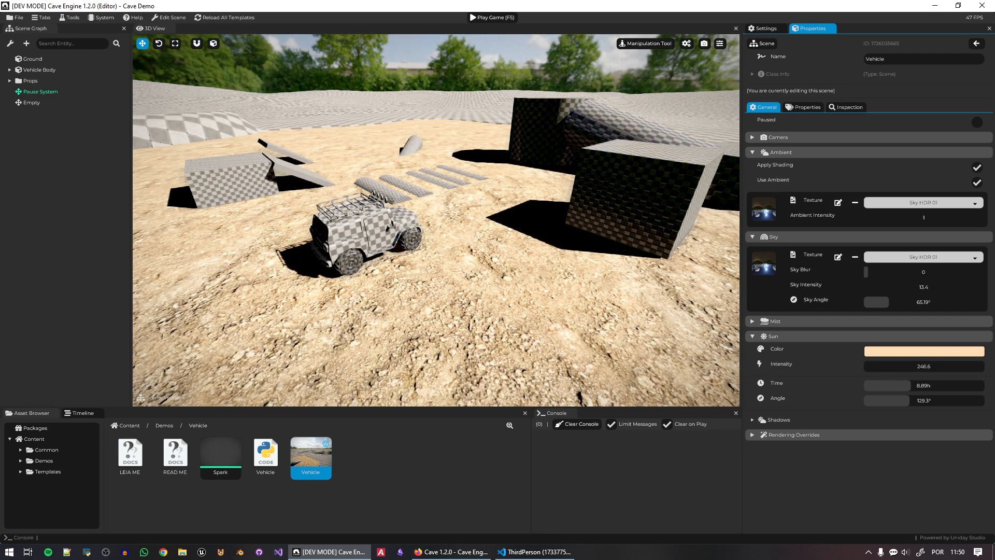
pyautogui.moveTo(435, 220); pyautogui.dragTo(524, 262, button='right')
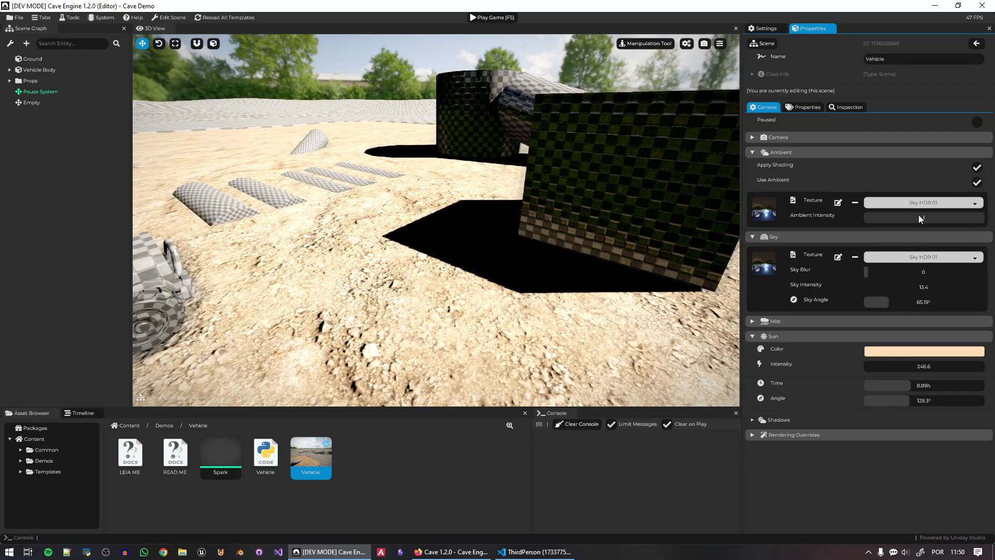
pyautogui.moveTo(918, 215); pyautogui.dragTo(988, 225)
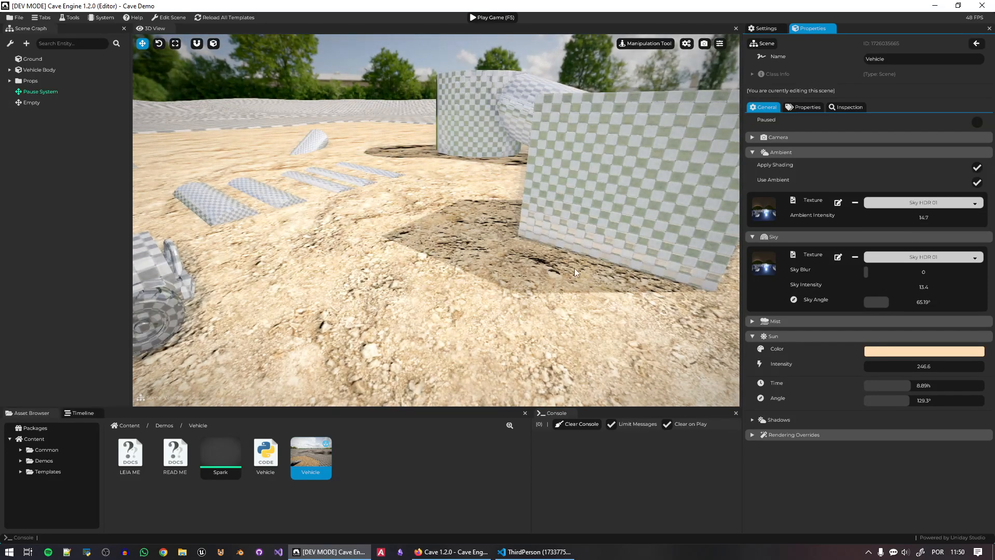
# Set the ambient intensity to 1.5 and inspect the sky reflections on the shaded sides of the checkered cube
pyautogui.moveTo(920, 217); pyautogui.dragTo(859, 219)
pyautogui.moveTo(710, 222); pyautogui.dragTo(668, 207, button='right')
pyautogui.press('w')
pyautogui.press('w')
pyautogui.press('s')
pyautogui.press('s')
pyautogui.press('w')
pyautogui.press('w')
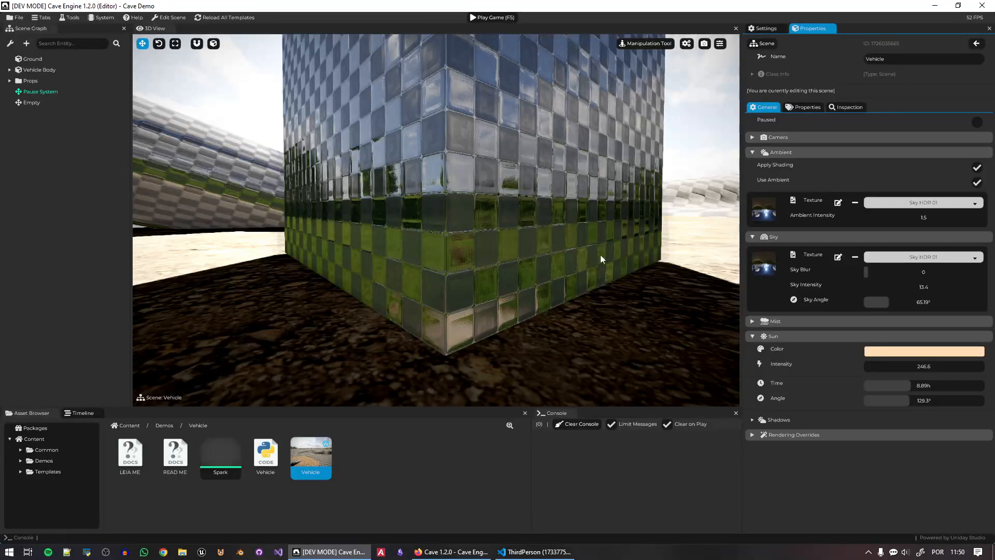
# View the props from above and set the sun intensity to 1000
pyautogui.moveTo(600, 254); pyautogui.dragTo(689, 233, button='right')
pyautogui.moveTo(264, 380); pyautogui.dragTo(259, 399, button='right')
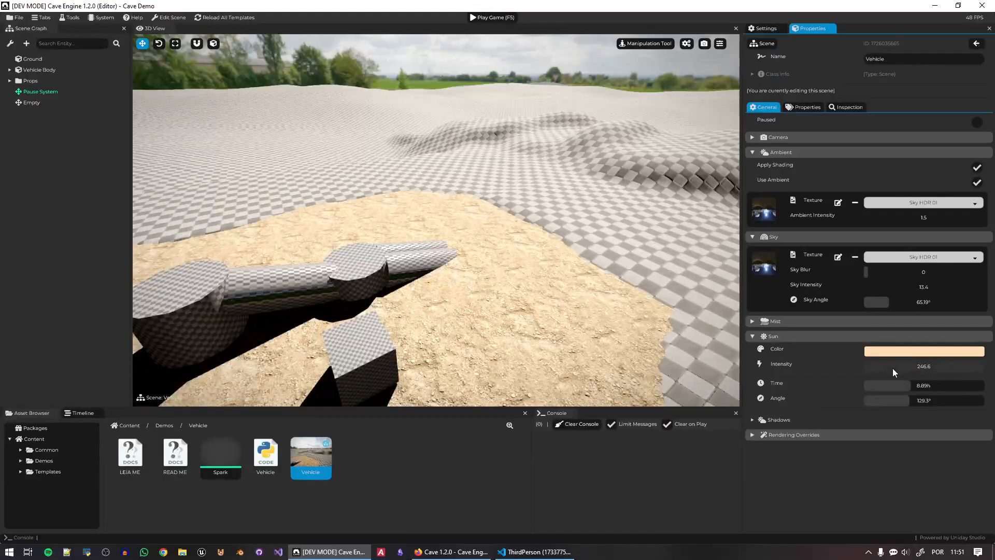
pyautogui.moveTo(790, 371); pyautogui.dragTo(951, 371)
pyautogui.doubleClick(922, 366)
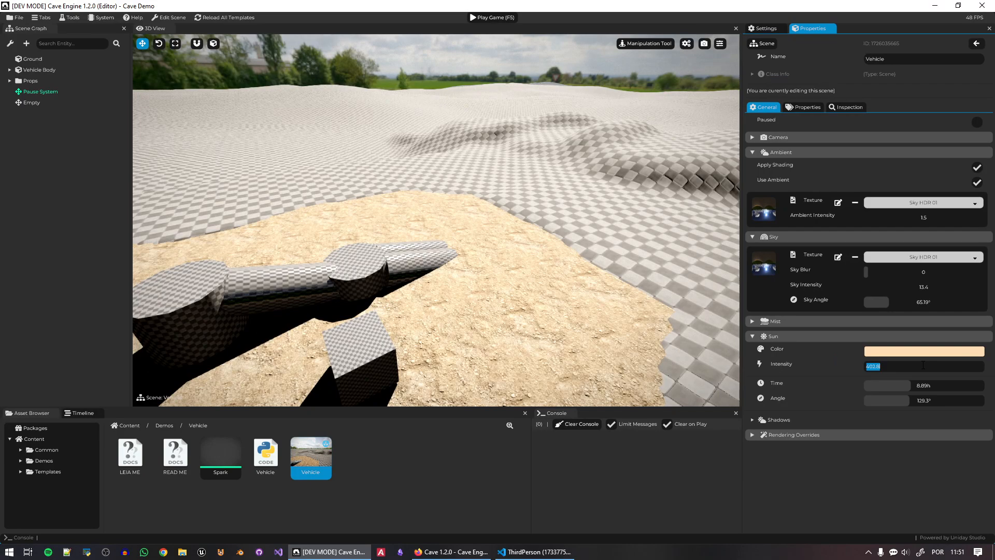
pyautogui.write('1000')
pyautogui.press('Return')
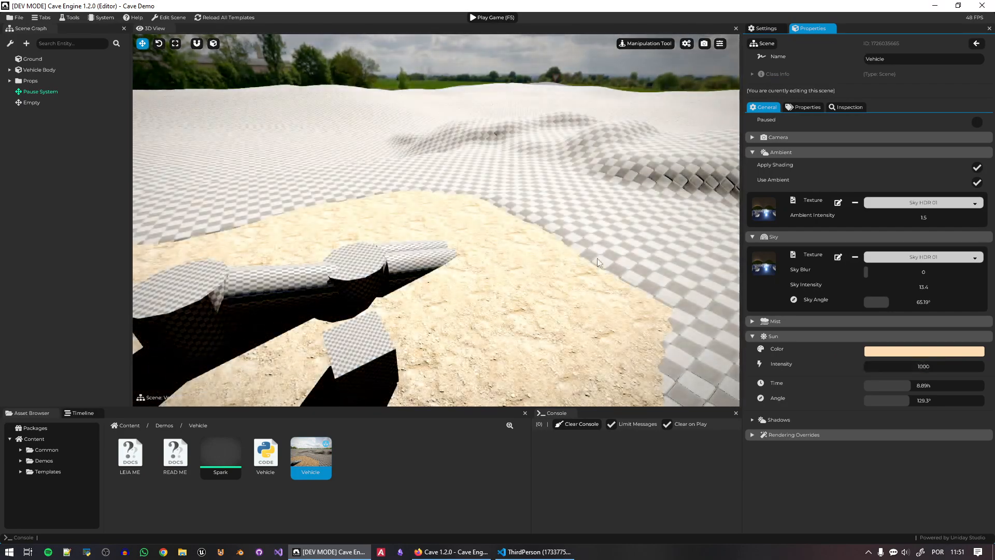
# Look up at the sky and horizon, and set the sun intensity to 80
pyautogui.moveTo(436, 220); pyautogui.dragTo(461, 118, button='right')
pyautogui.press('w')
pyautogui.doubleClick(917, 366)
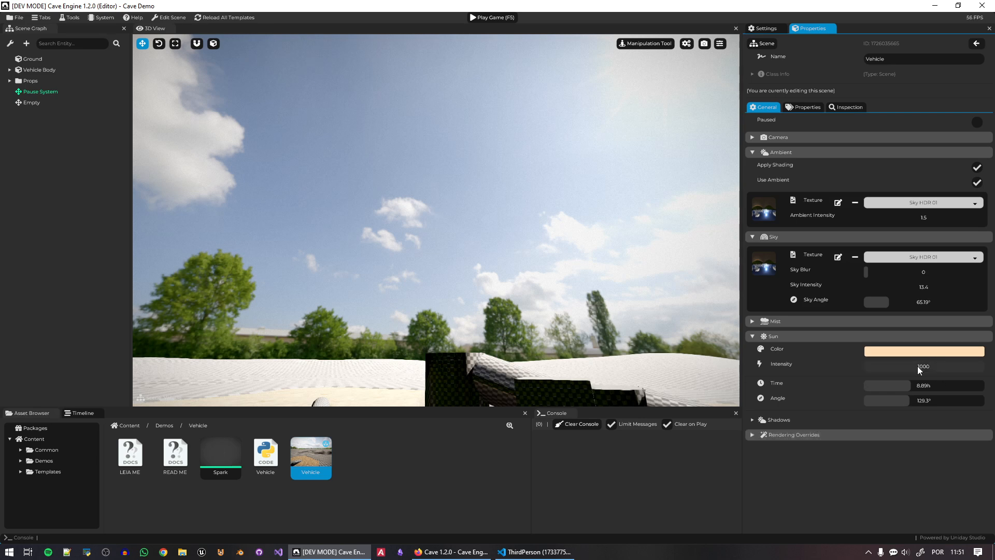
pyautogui.write('580')
pyautogui.hotkey('ctrl', 'a')
pyautogui.write('80')
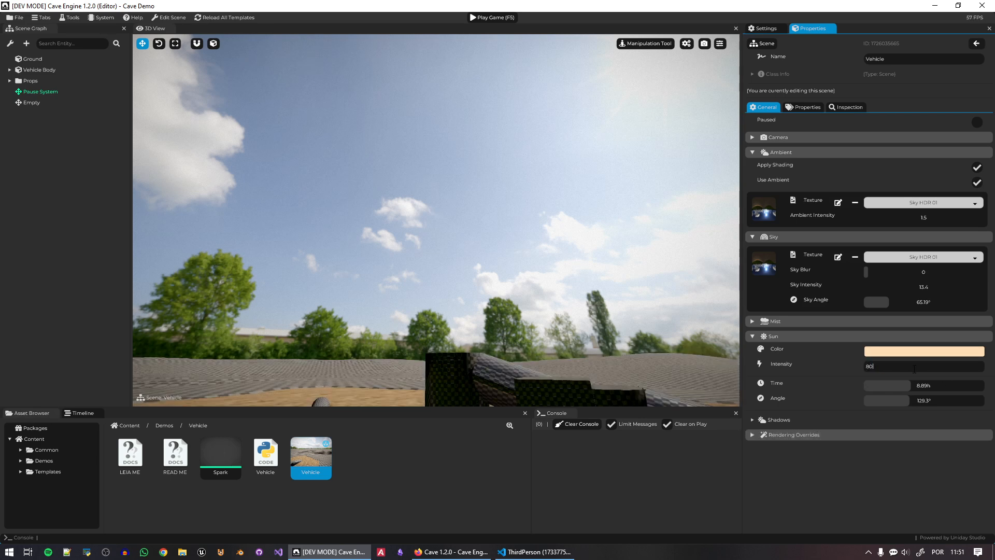
pyautogui.press('Return')
# Frame the ramps and cube against the horizon and expand the Exposure settings of the scene's camera
pyautogui.moveTo(550, 281); pyautogui.dragTo(583, 359, button='right')
pyautogui.press('w')
pyautogui.moveTo(537, 182); pyautogui.dragTo(489, 145, button='right')
pyautogui.press('a')
pyautogui.click(508, 113)
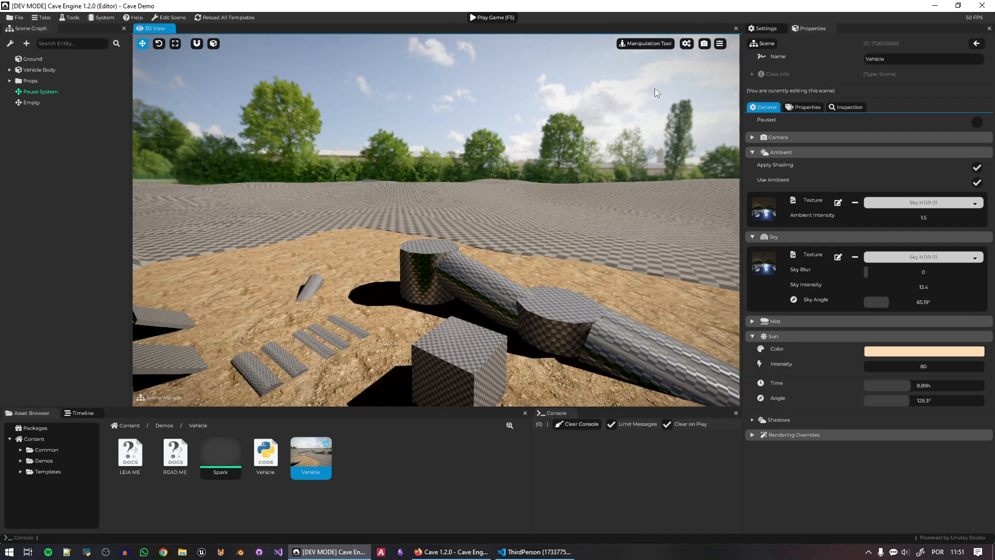
pyautogui.click(783, 136)
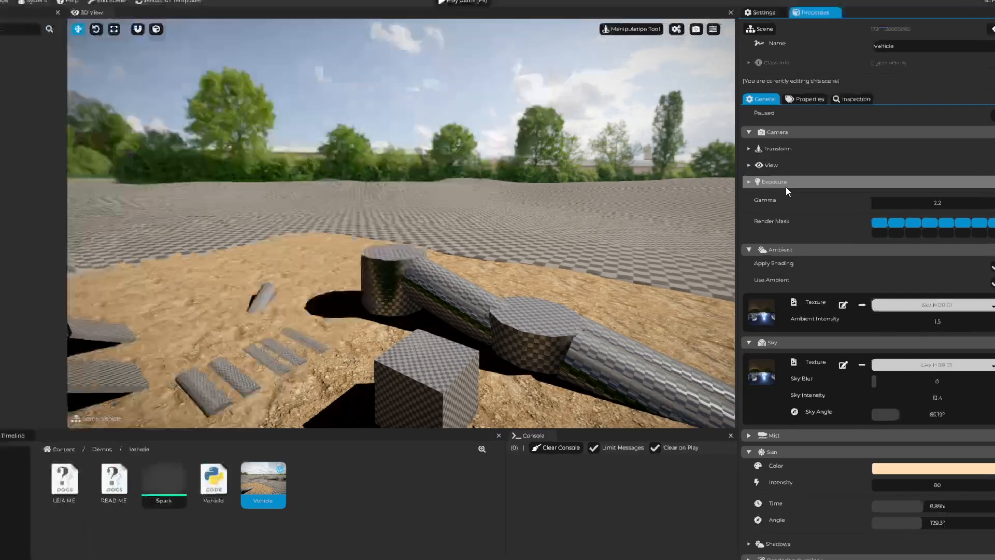
pyautogui.click(755, 183)
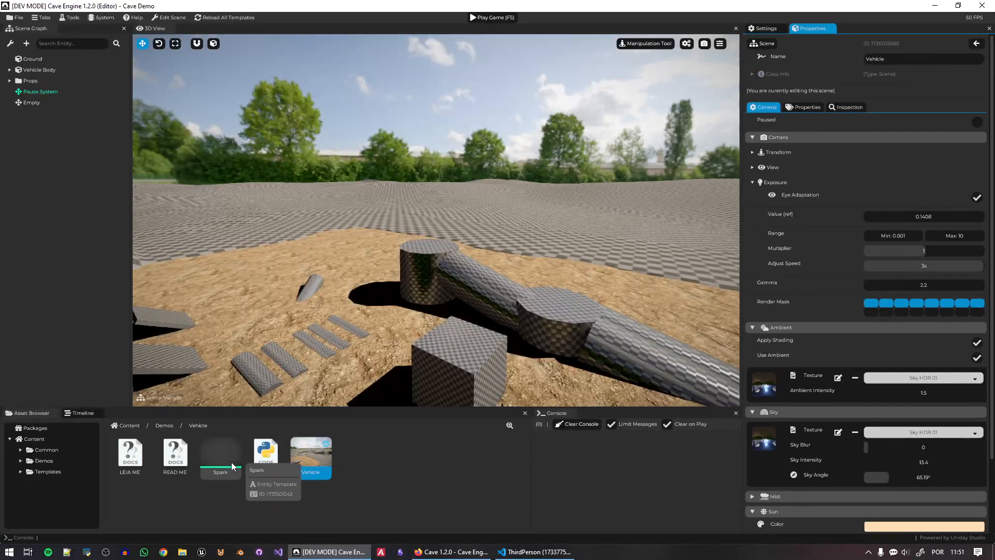
# Open the Initial Scene from the root Content folder
pyautogui.click(129, 425)
pyautogui.doubleClick(284, 451)
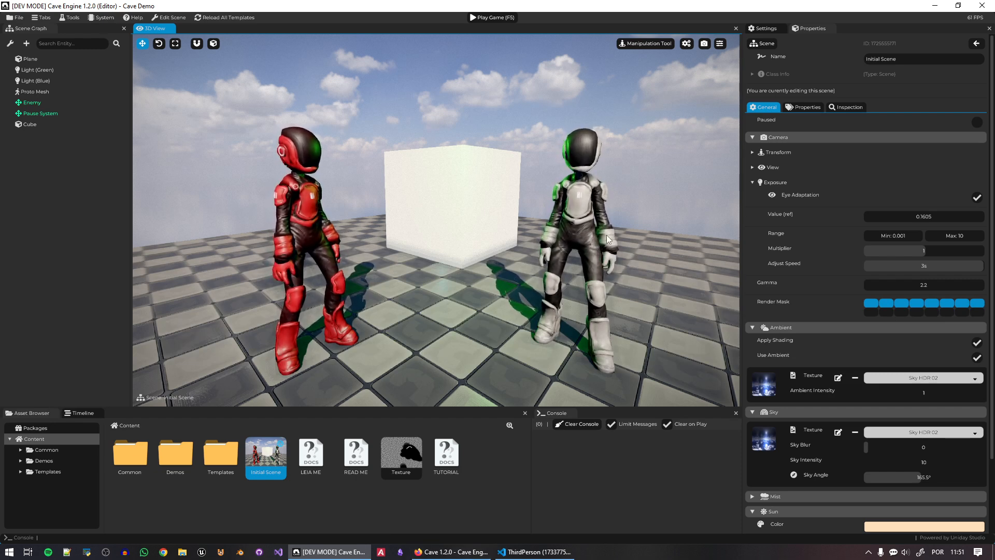
# Switch to the browser release notes and highlight the HDR heading wording and the phrase "LDR (Low Dynamic Range)"
pyautogui.click(442, 557)
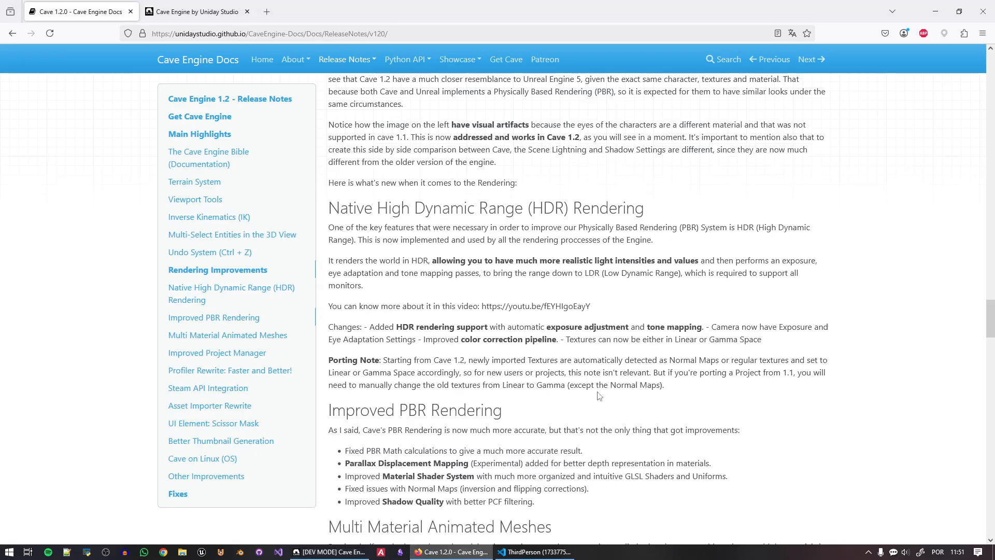
pyautogui.scroll(-2, 600, 397)
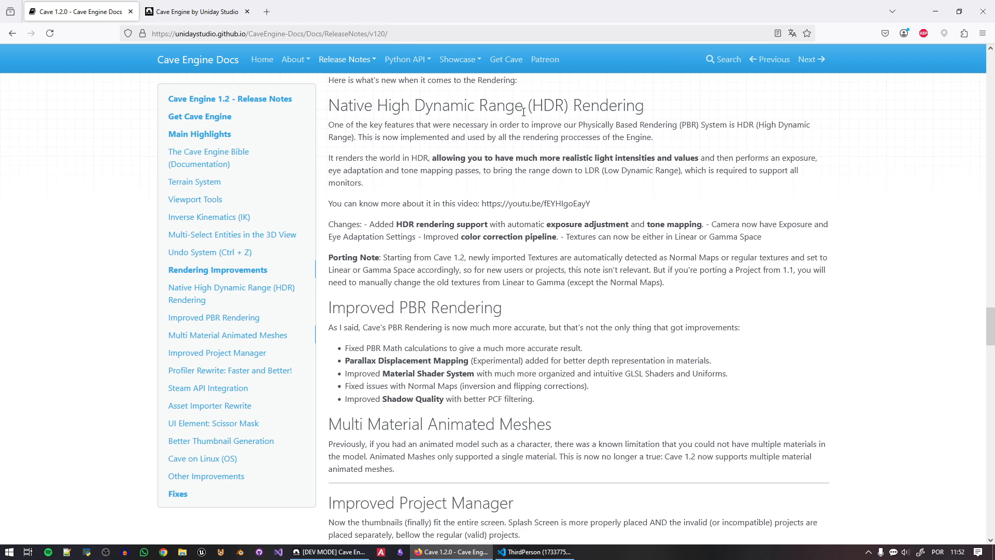
pyautogui.moveTo(523, 112); pyautogui.dragTo(378, 105)
pyautogui.click(399, 109)
pyautogui.moveTo(585, 171); pyautogui.dragTo(681, 173)
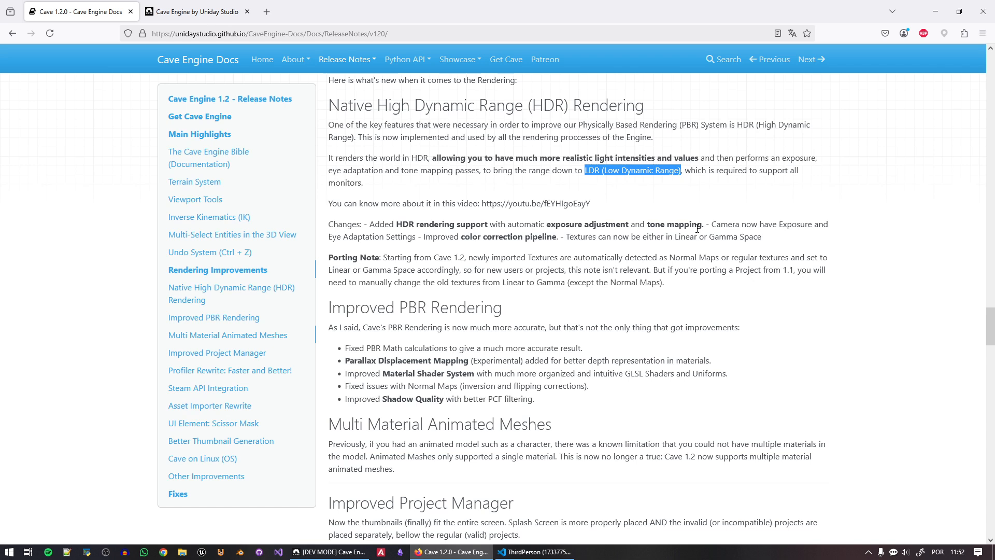
pyautogui.doubleClick(566, 106)
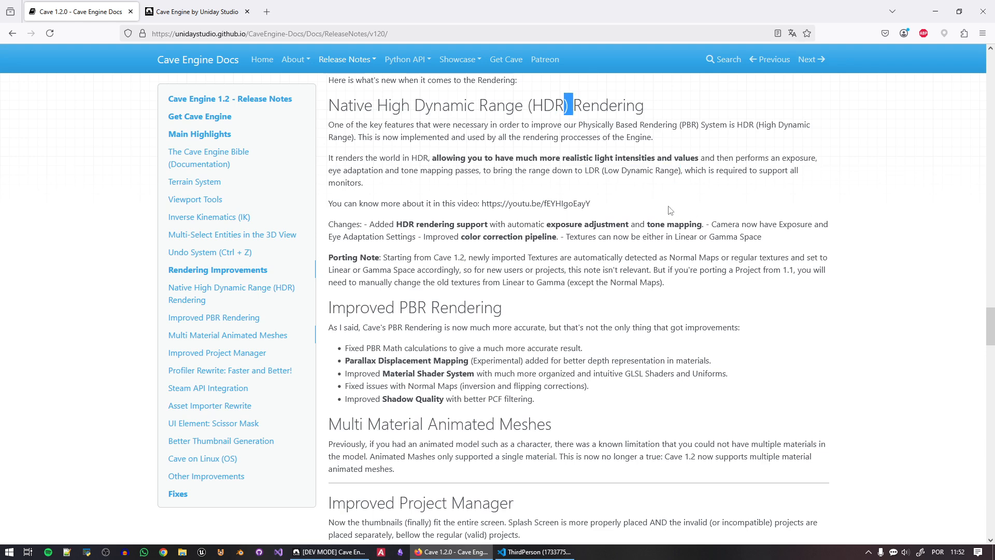
pyautogui.moveTo(682, 172); pyautogui.dragTo(587, 175)
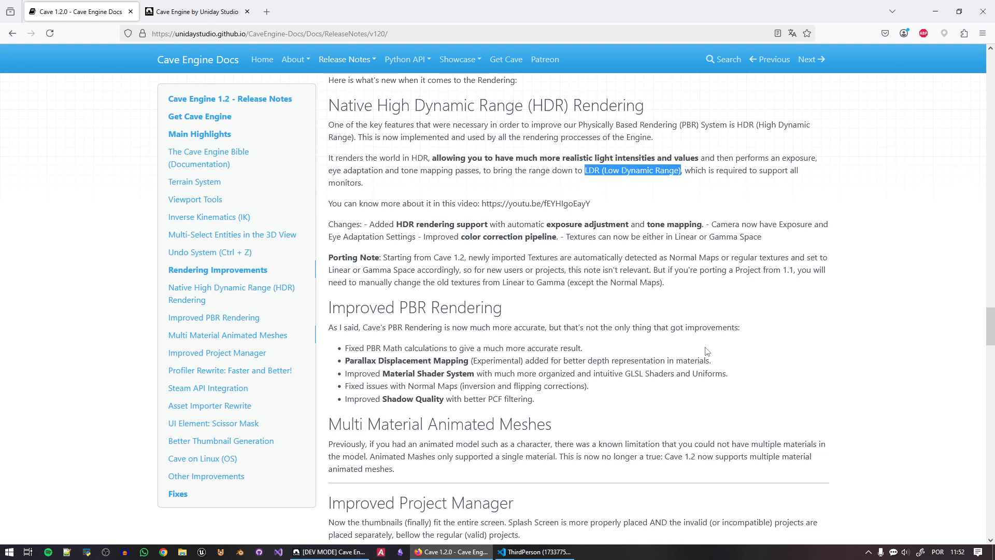
# Continue to the Multi Material Animated Meshes section of the release notes and highlight its heading
pyautogui.scroll(-3, 705, 277)
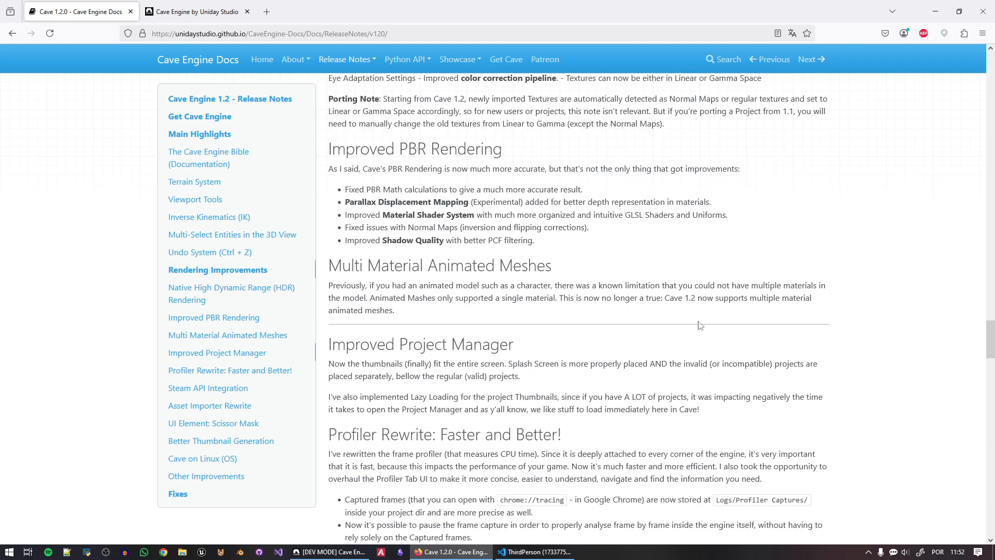
pyautogui.moveTo(326, 270); pyautogui.dragTo(573, 271)
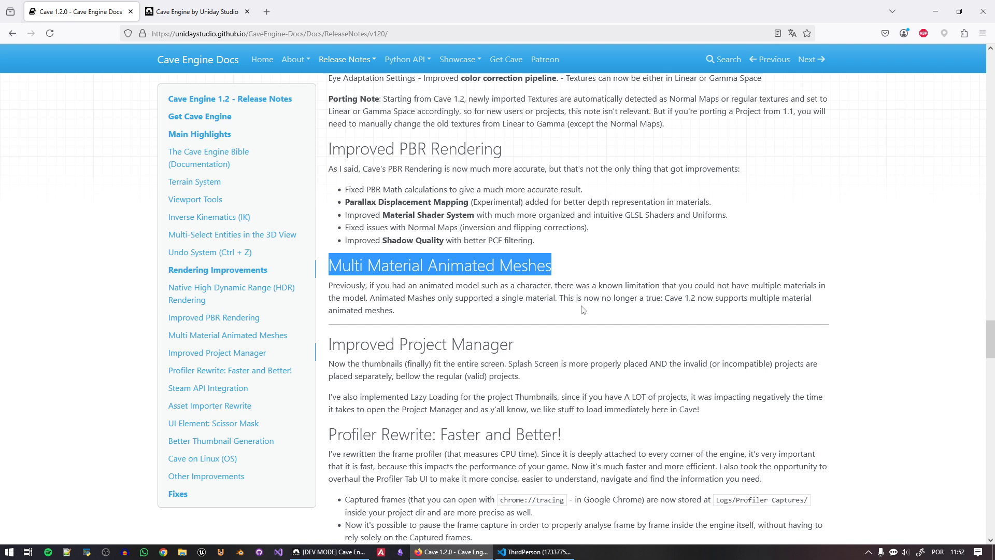
pyautogui.scroll(-1, 583, 309)
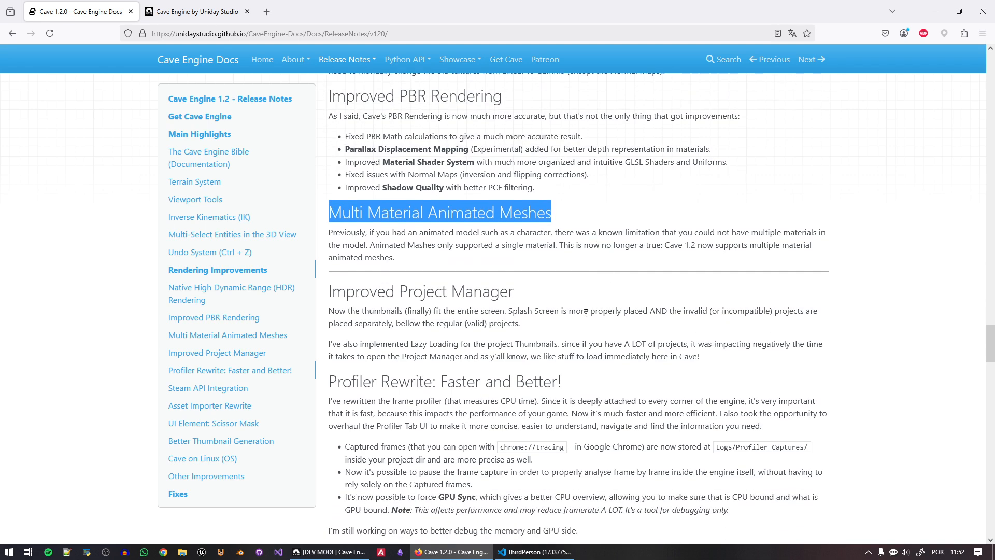
# Highlight the Improved Project Manager heading and its paragraphs on thumbnails, splash screen and Lazy Loading
pyautogui.scroll(-5, 630, 347)
pyautogui.scroll(4, 642, 362)
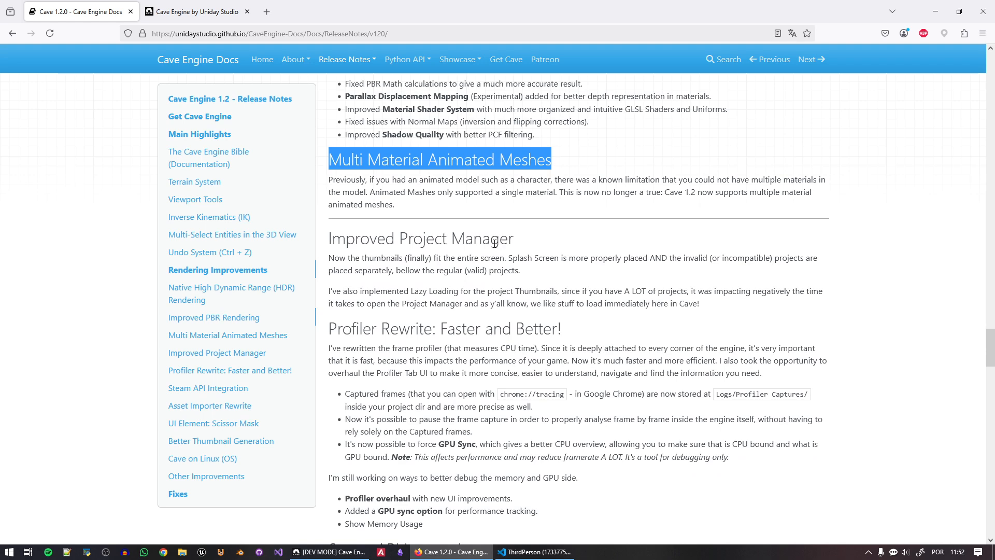
pyautogui.moveTo(515, 240); pyautogui.dragTo(333, 247)
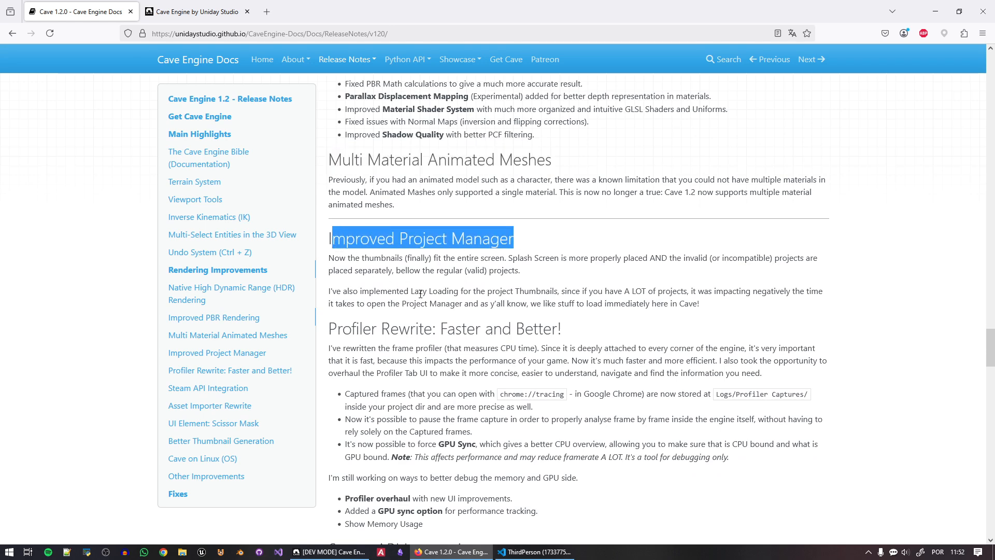
pyautogui.click(346, 253)
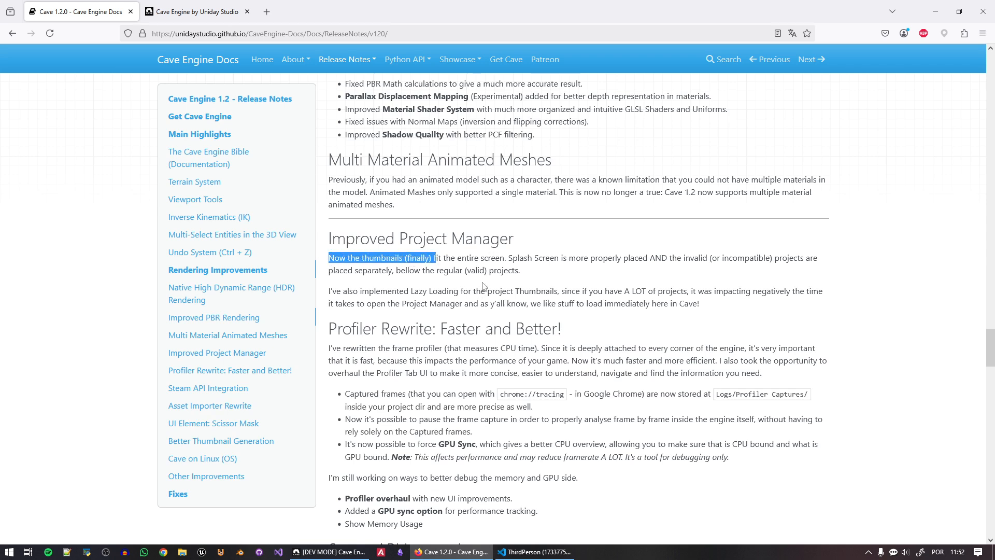
pyautogui.moveTo(500, 260); pyautogui.dragTo(497, 259)
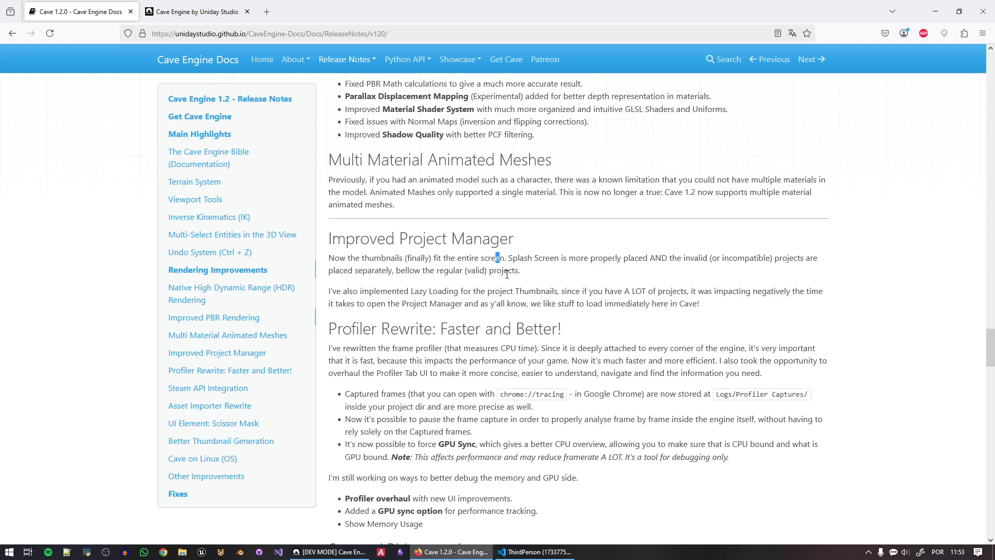
pyautogui.moveTo(597, 299); pyautogui.dragTo(345, 257)
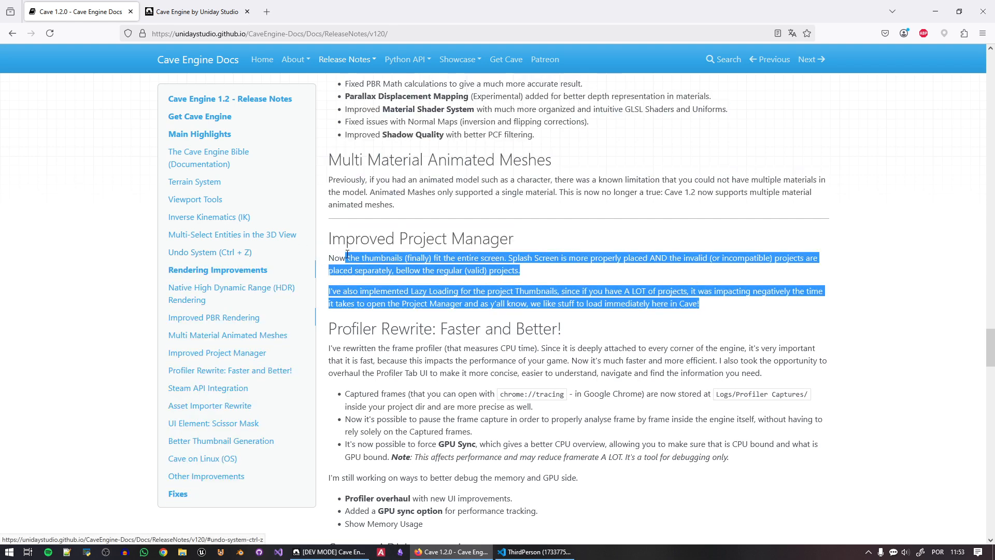
# Move on to the profiler section and highlight the heading "Profiler Rewrite: Faster and Better!"
pyautogui.scroll(-1, 567, 292)
pyautogui.moveTo(570, 285); pyautogui.dragTo(352, 280)
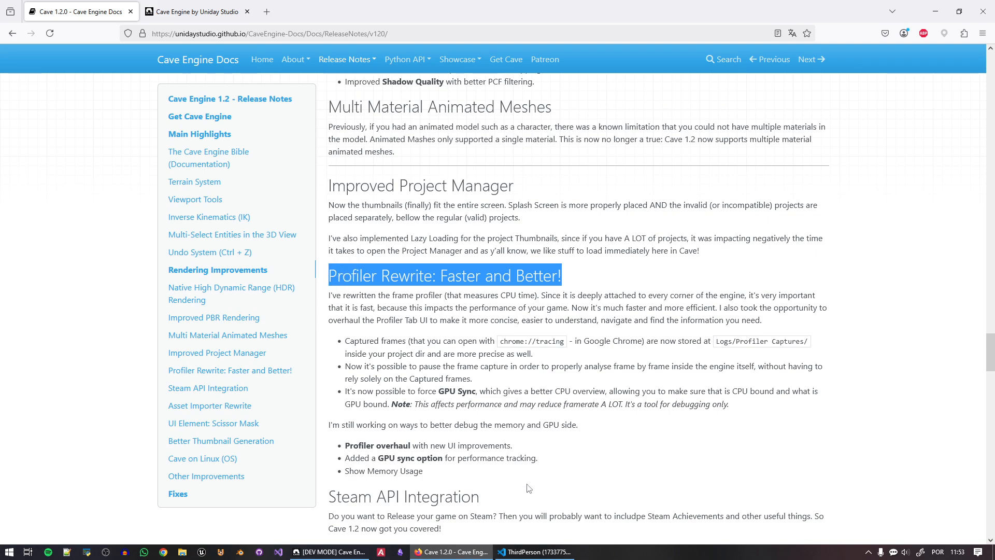
# Switch to Cave Engine, show the profiler and examine the CPU scopes as a tree and as bars
pyautogui.click(329, 551)
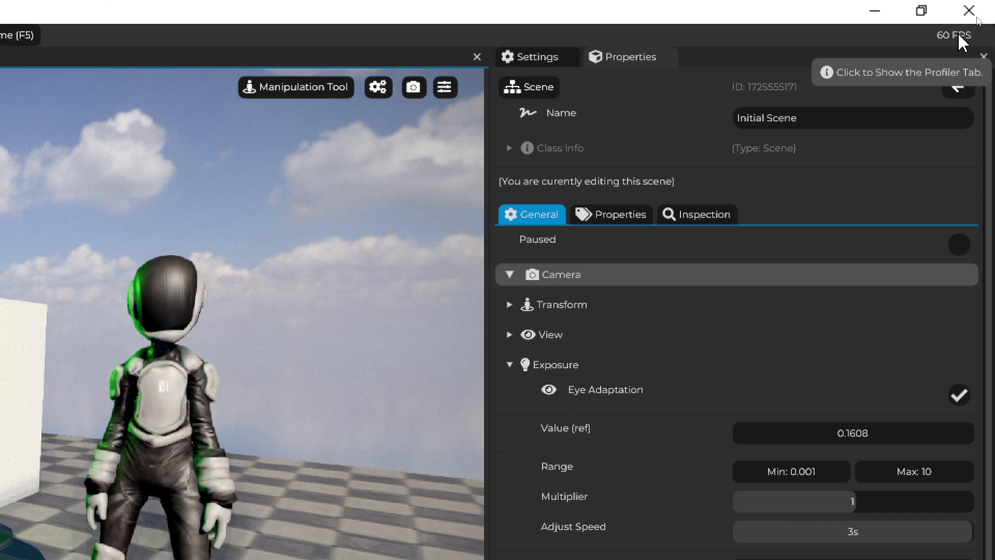
pyautogui.click(961, 40)
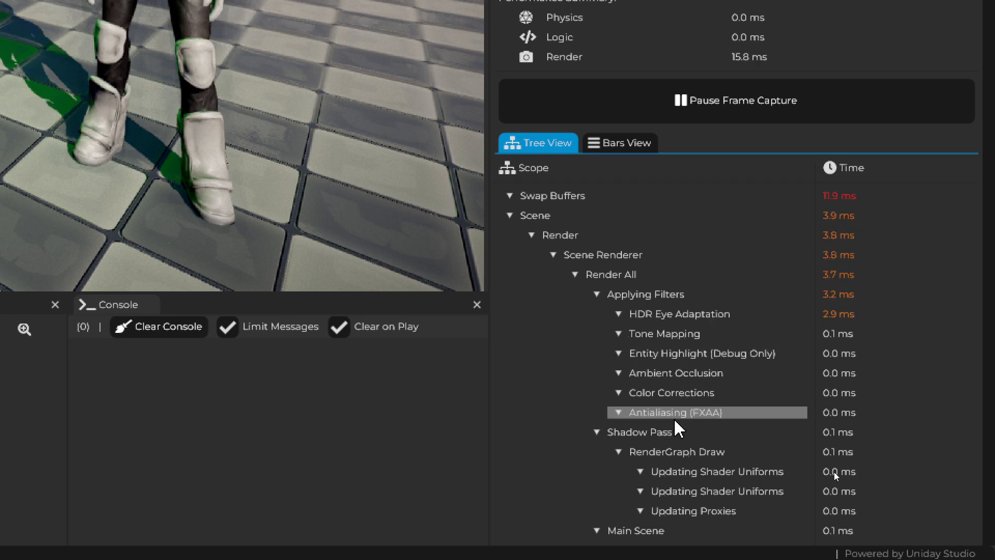
pyautogui.scroll(-6, 643, 404)
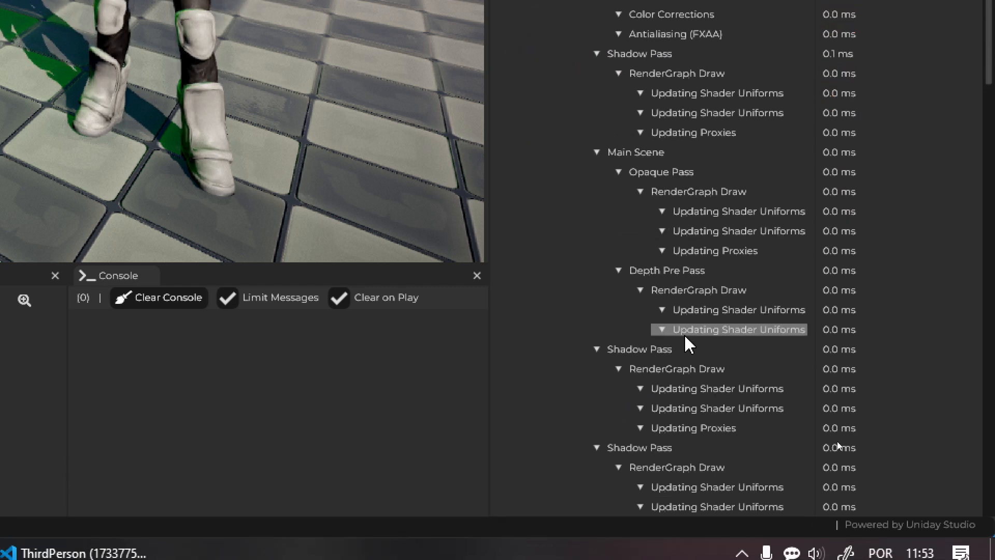
pyautogui.scroll(6, 686, 339)
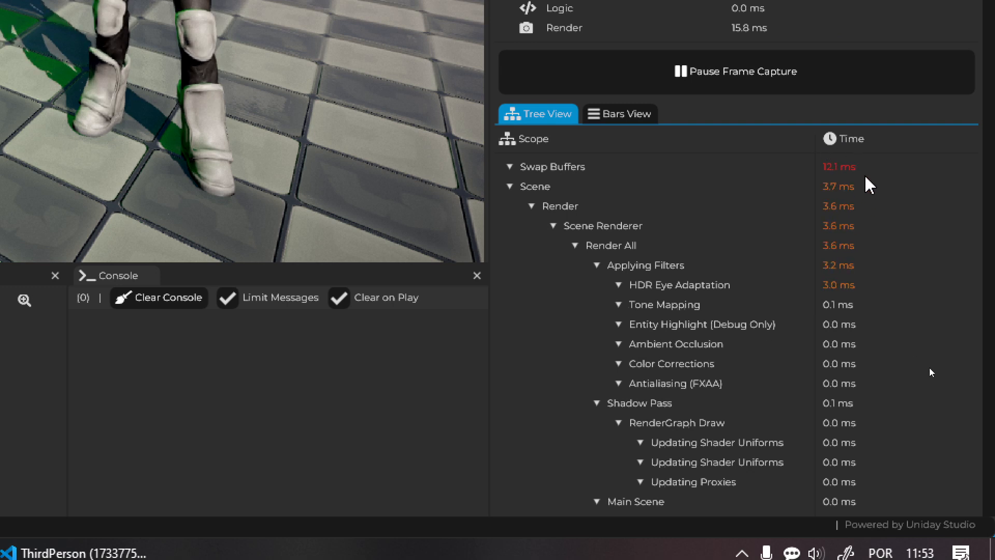
pyautogui.click(626, 113)
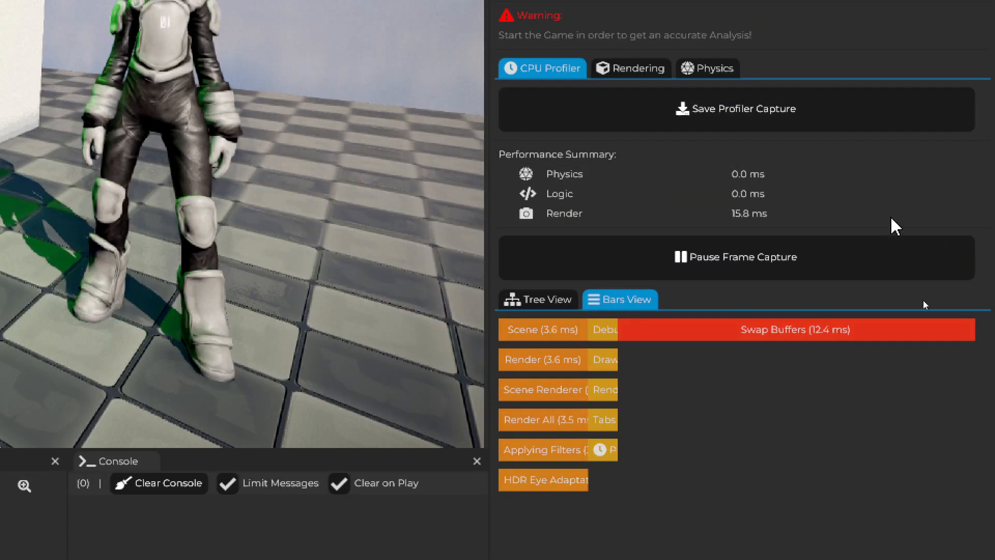
# Pause the profiler's frame capture to inspect the stored frame's bars, and resume the capture
pyautogui.click(757, 270)
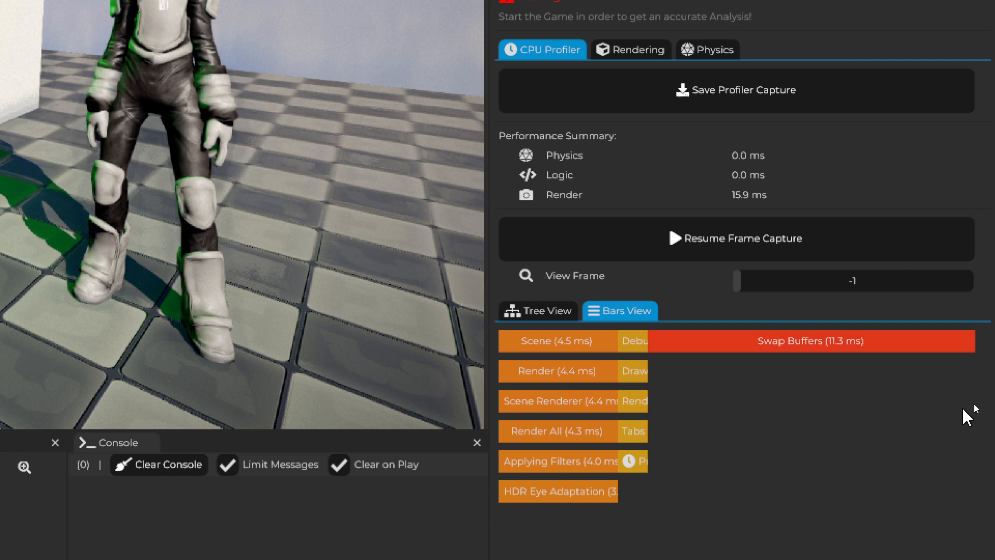
pyautogui.scroll(4, 831, 248)
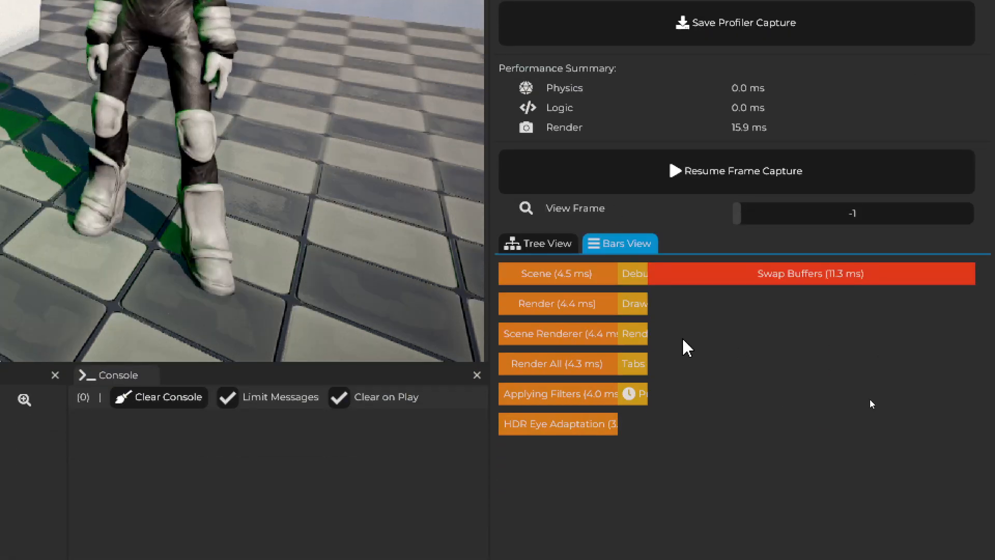
pyautogui.click(857, 174)
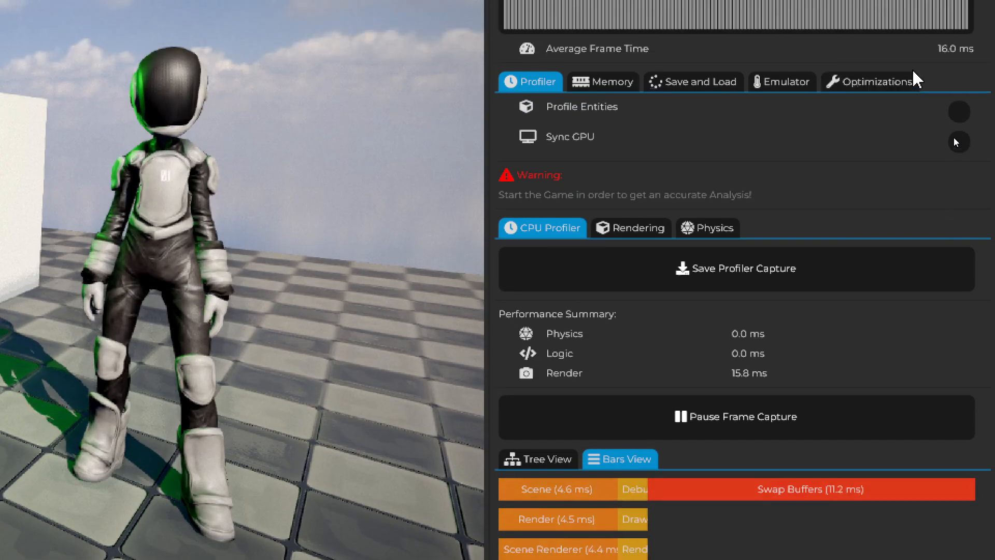
# Examine the profiler's rendering statistics, including the details of Shadow Pass 2, and the physics data
pyautogui.click(633, 9)
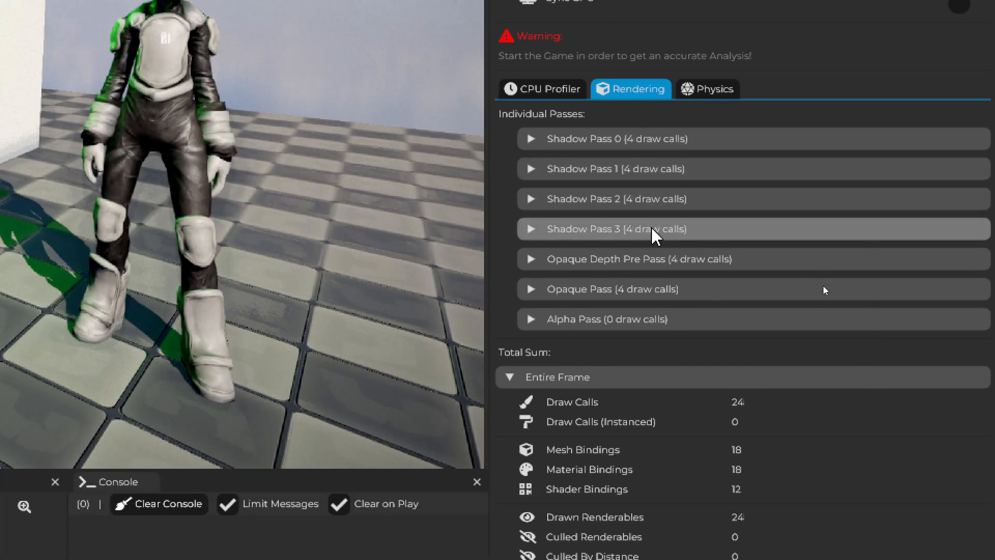
pyautogui.click(530, 199)
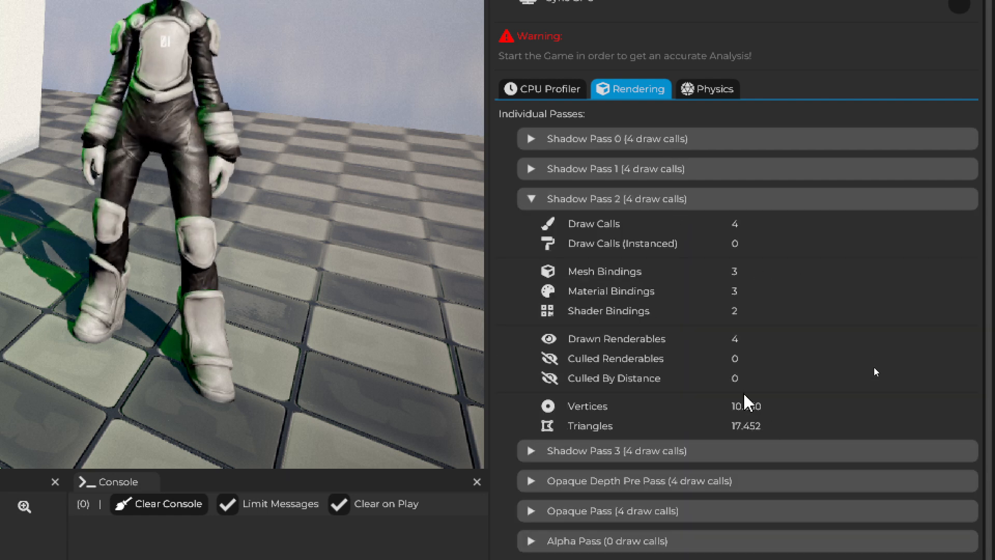
pyautogui.click(530, 199)
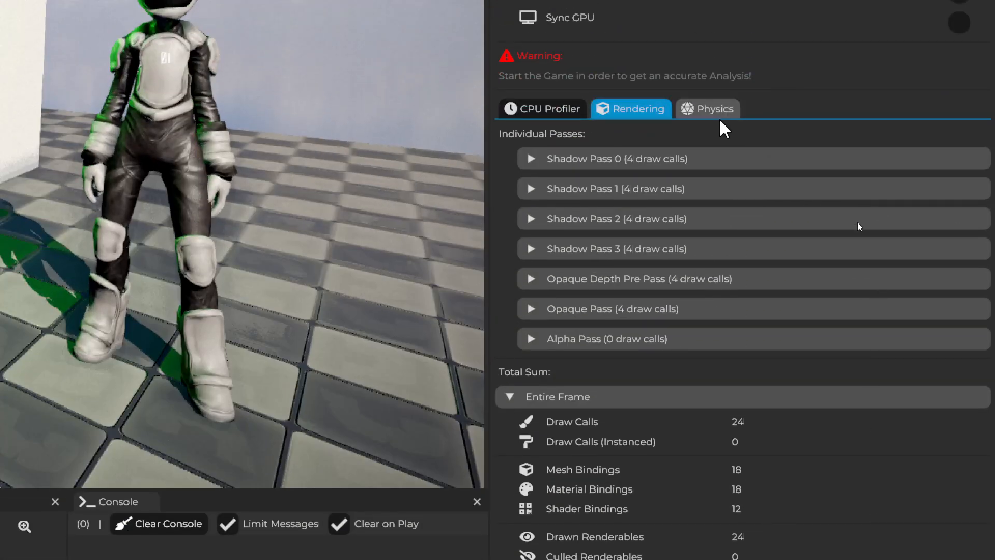
pyautogui.click(721, 146)
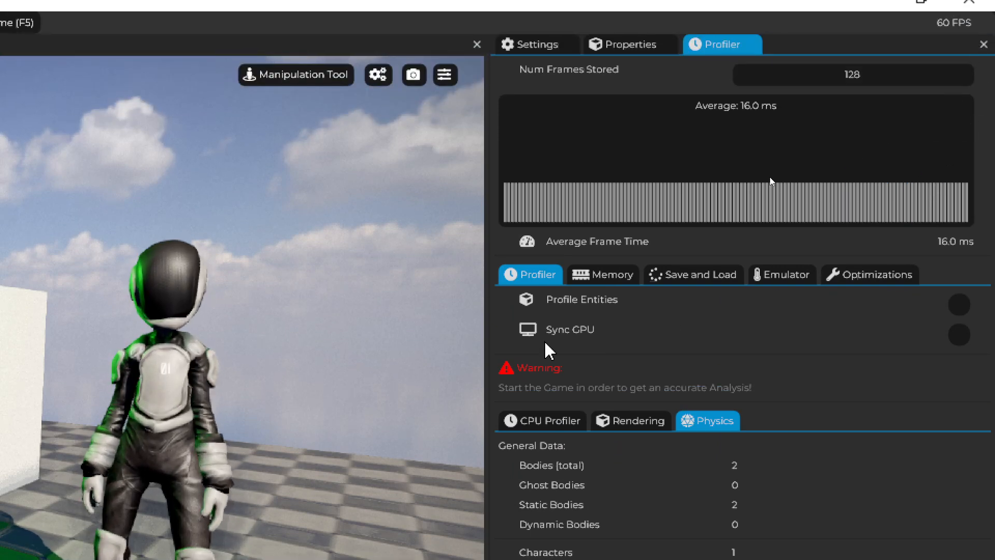
# Inspect the Image Texture entry in the profiler's memory overview and list the memory usage of individual assets
pyautogui.click(614, 277)
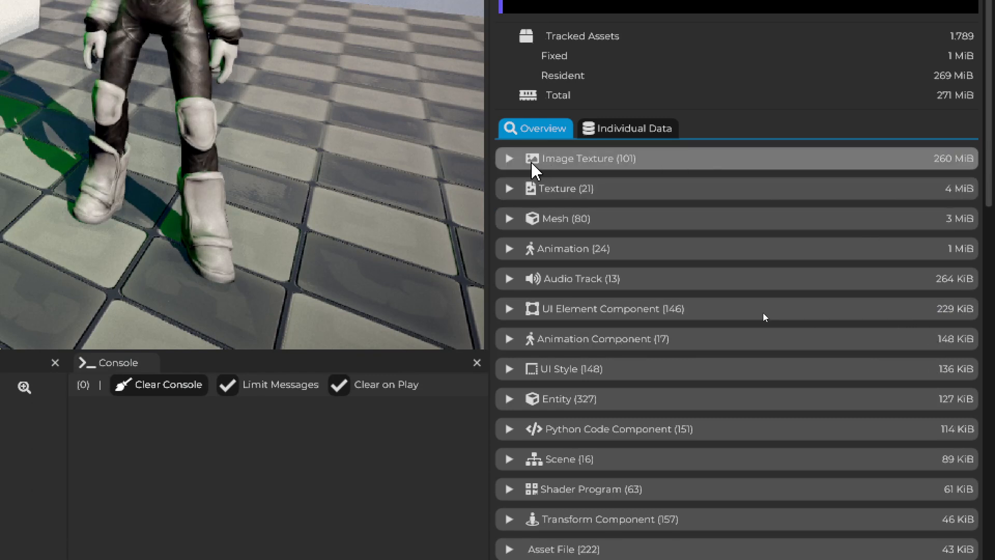
pyautogui.click(533, 164)
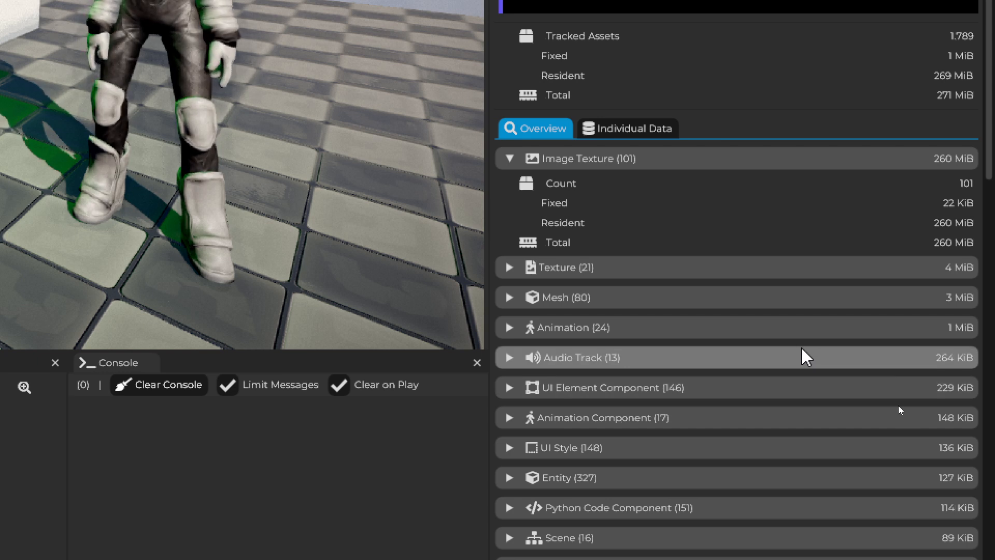
pyautogui.click(534, 160)
pyautogui.click(635, 129)
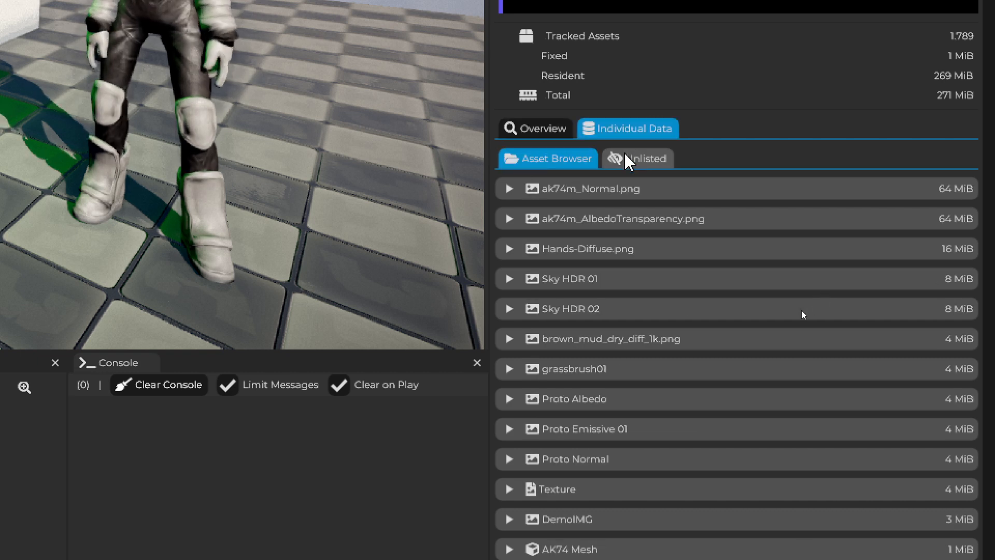
# Open the ak74m_Normal.png texture for editing from the memory list and compress it using DXT
pyautogui.moveTo(560, 205)
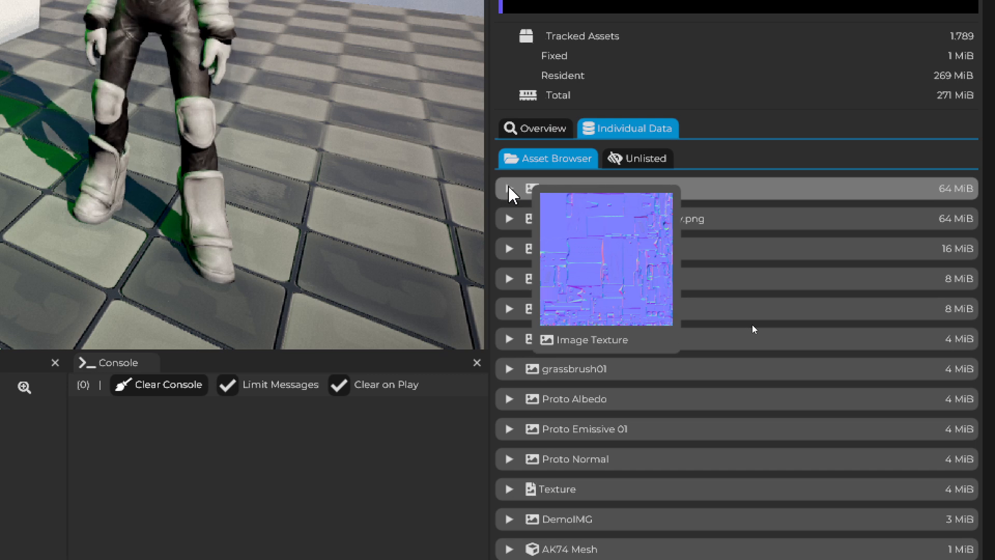
pyautogui.click(524, 191)
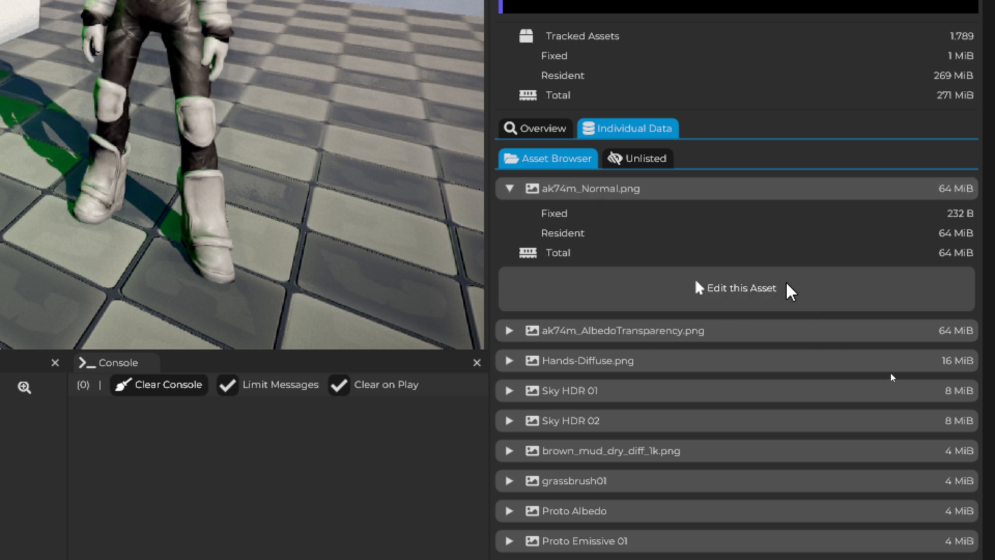
pyautogui.click(787, 287)
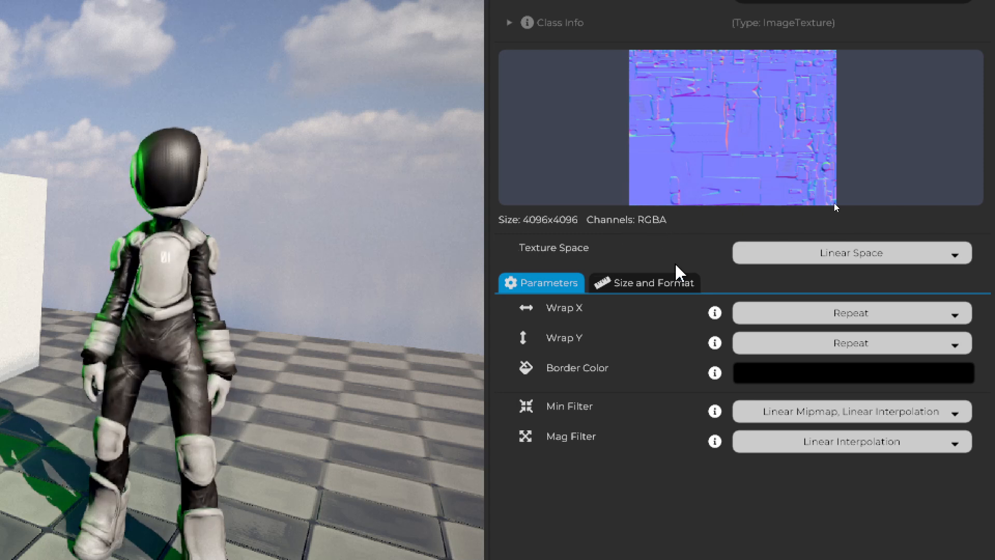
pyautogui.click(661, 284)
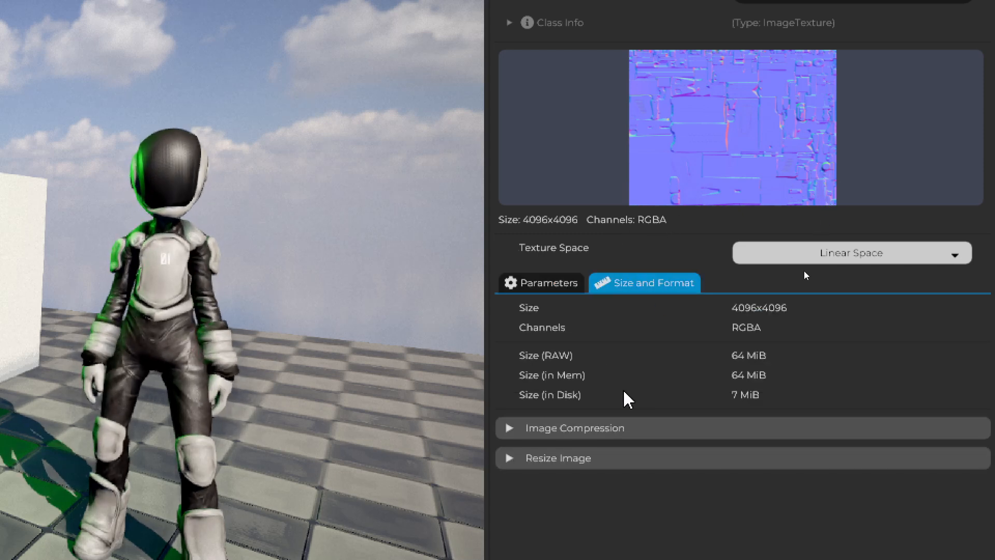
pyautogui.click(607, 458)
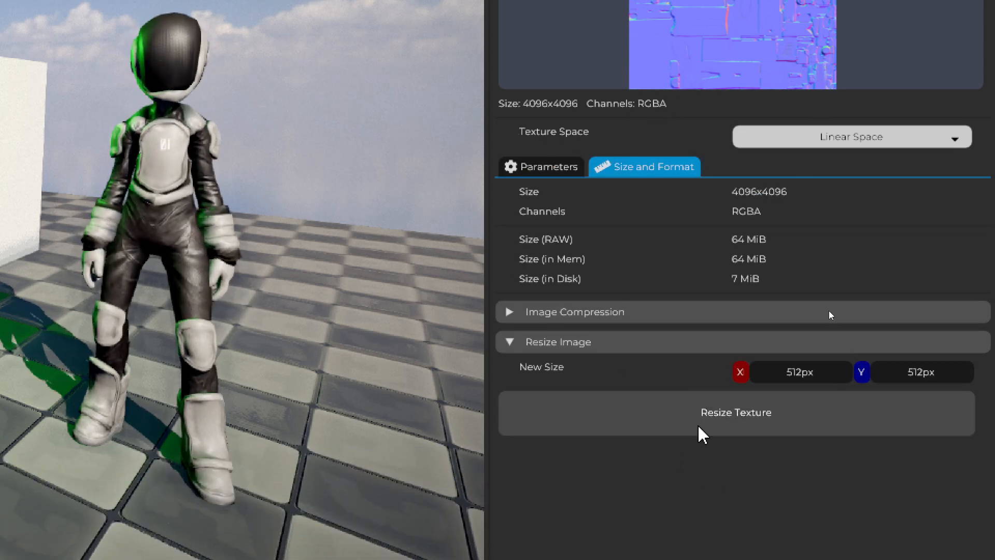
pyautogui.click(603, 311)
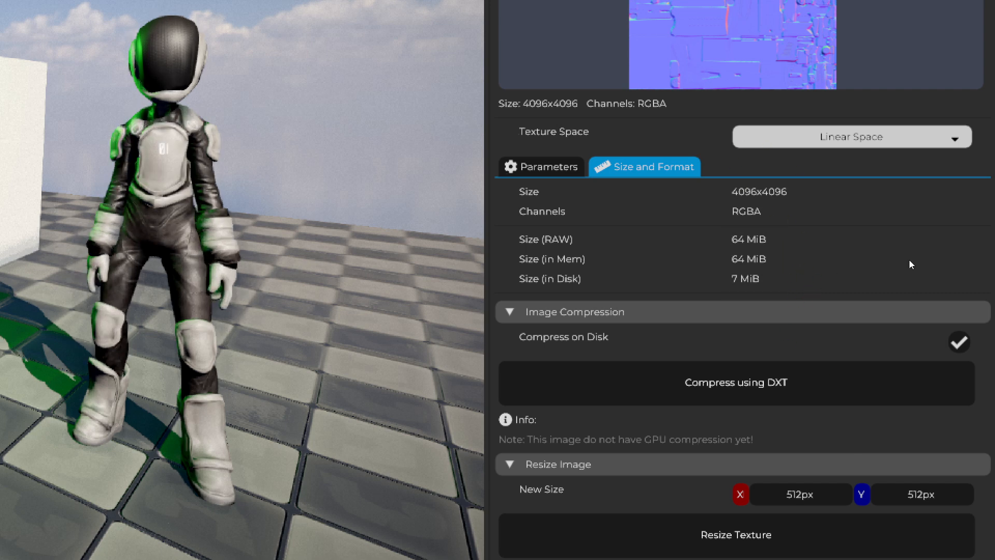
pyautogui.click(745, 393)
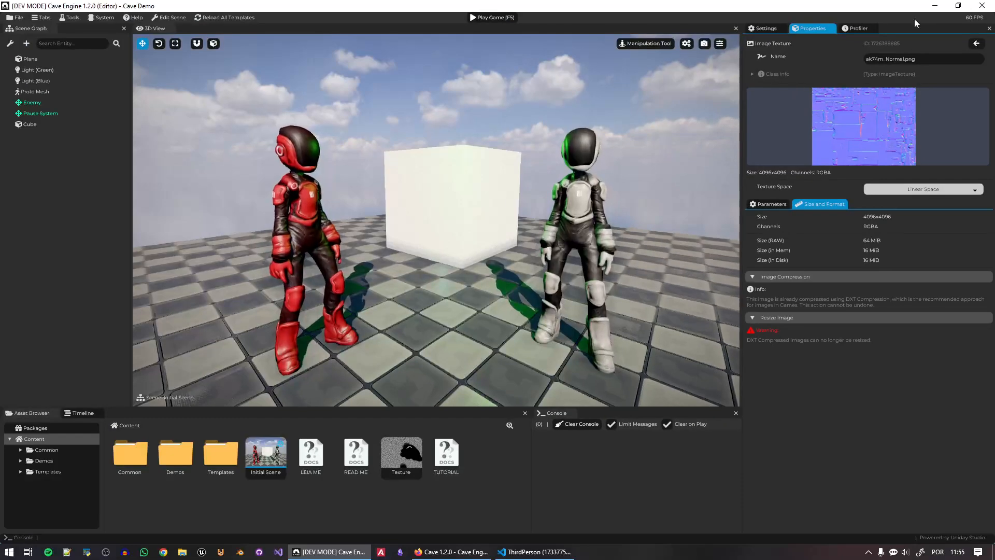
# Return to the profiler's memory data, check the ak74m_Normal.png and ak74m_AlbedoTransparency.png entries, and go back to the overview
pyautogui.click(858, 28)
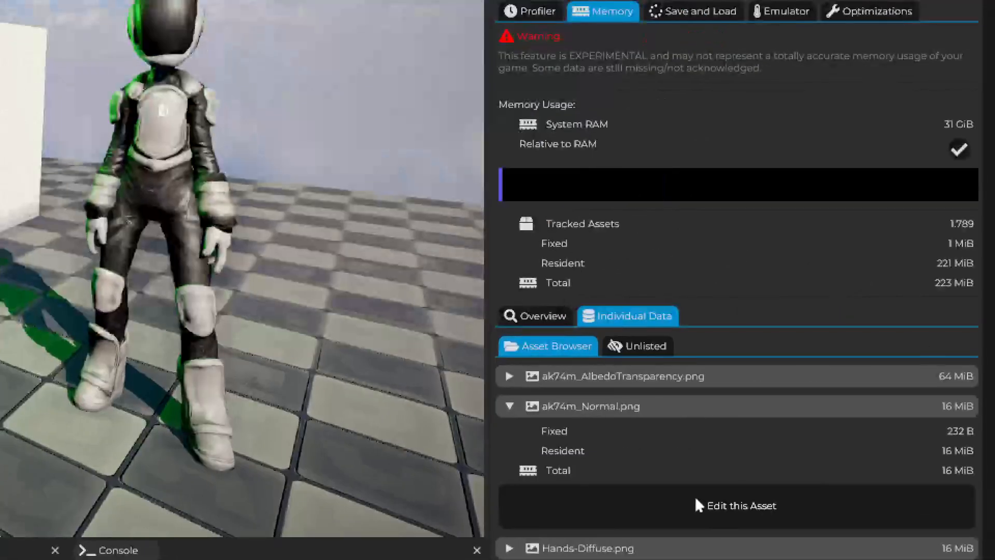
pyautogui.moveTo(606, 414)
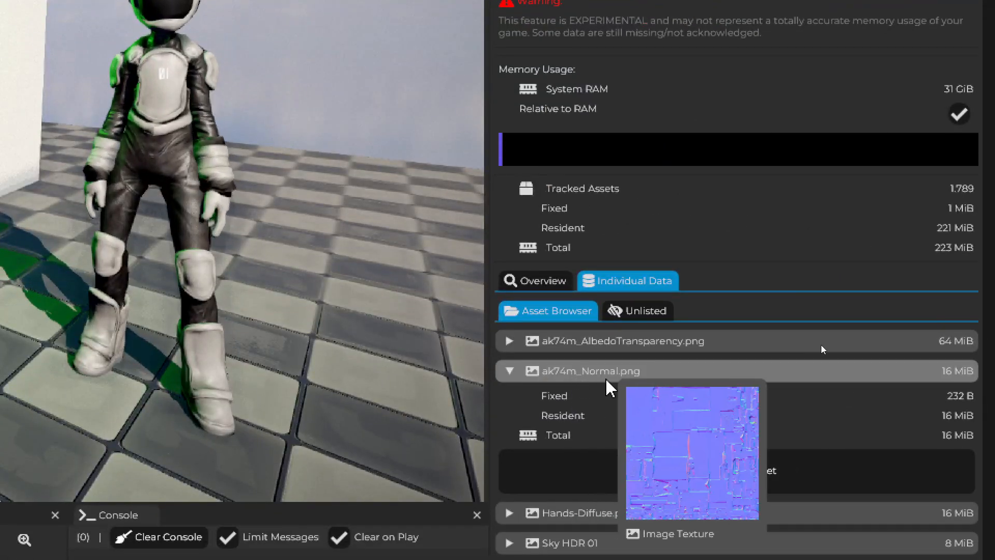
pyautogui.click(755, 369)
pyautogui.click(729, 342)
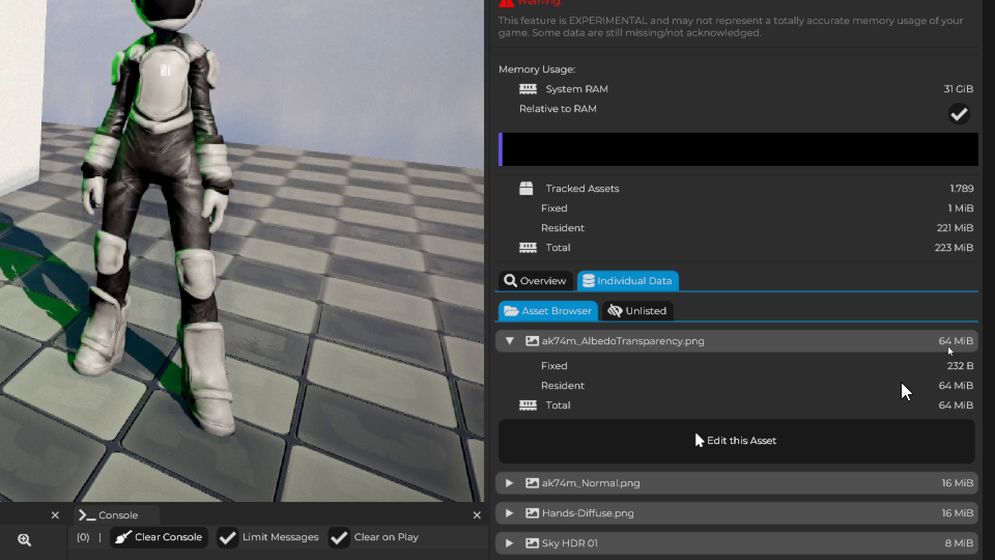
pyautogui.click(557, 287)
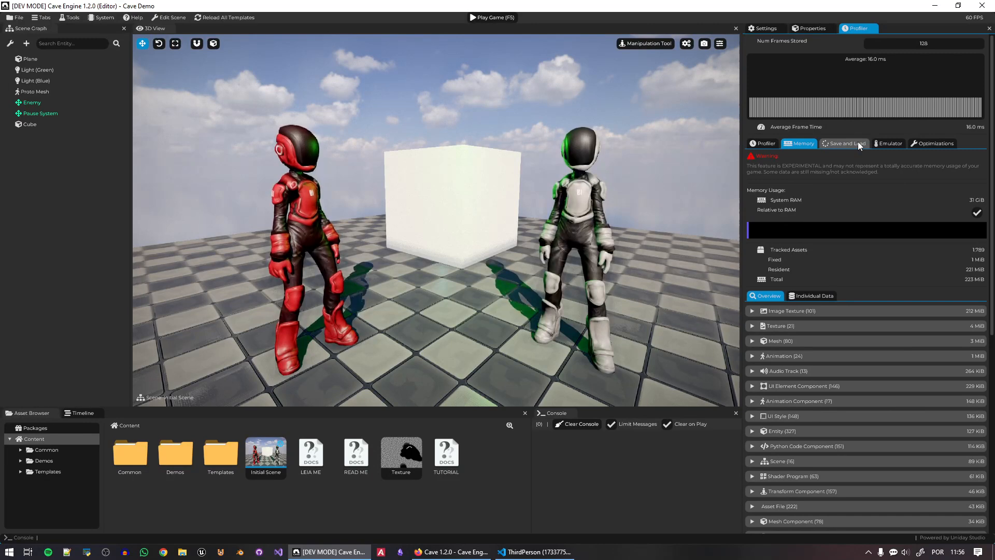
# Review the profiler's load times and save times for the project's assets
pyautogui.click(858, 144)
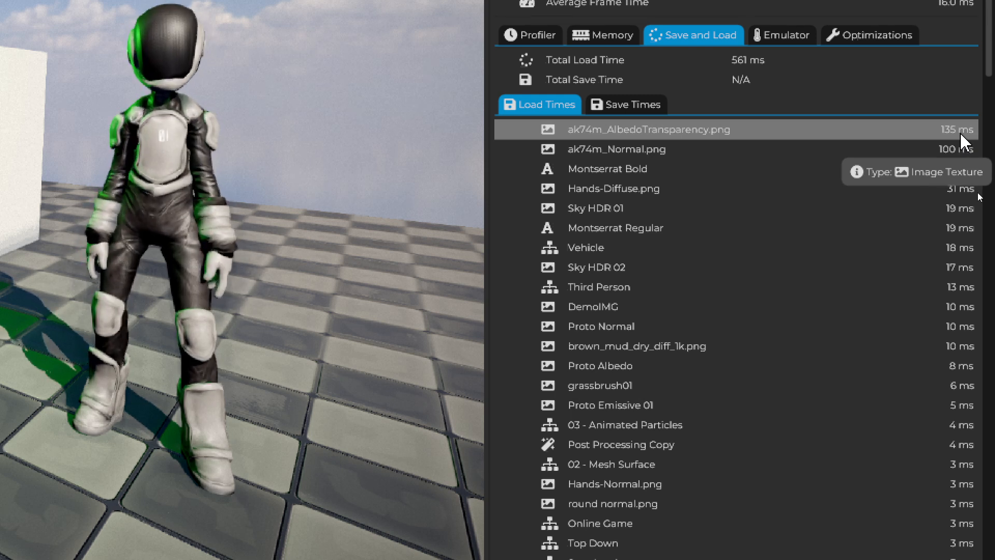
pyautogui.click(635, 106)
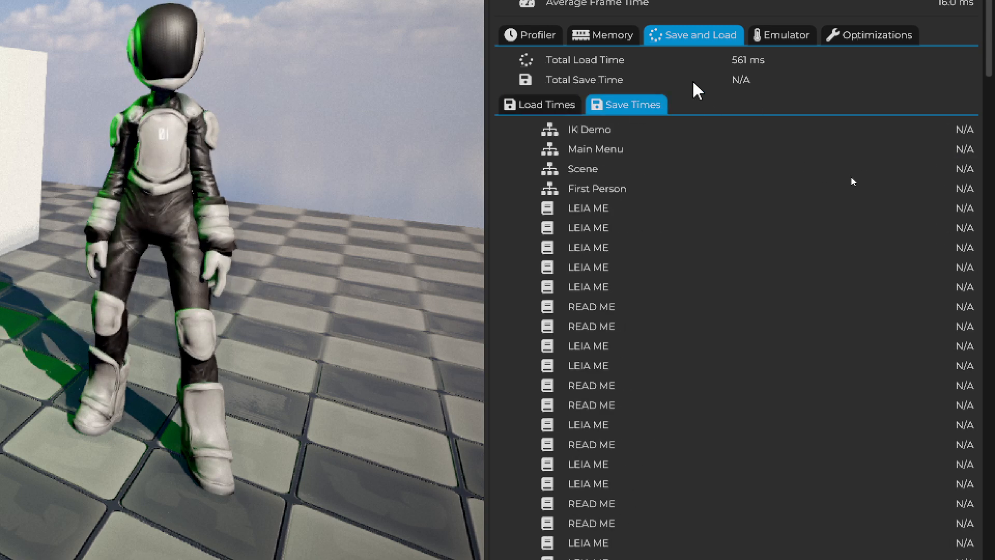
pyautogui.scroll(1, 829, 233)
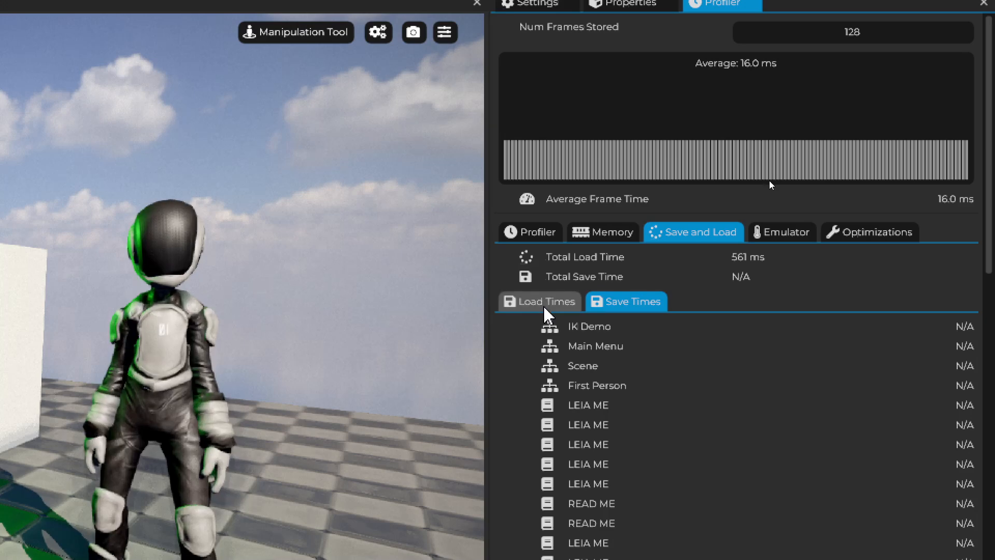
pyautogui.click(569, 127)
# Try the slow framerate emulator with a Min Frame Cost of 45.28 ms and Max Frame Cost of 21.47 ms, and deactivate it
pyautogui.click(798, 239)
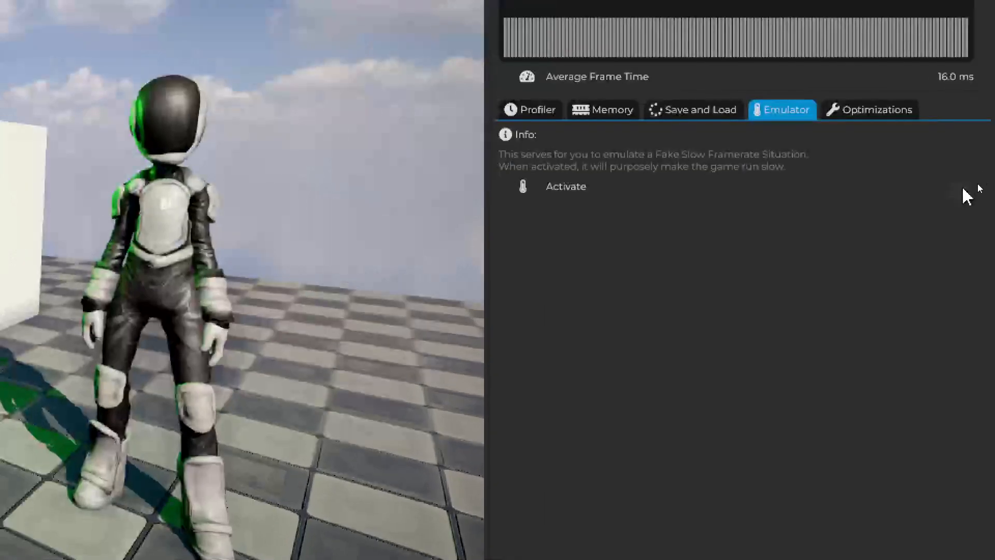
pyautogui.click(977, 184)
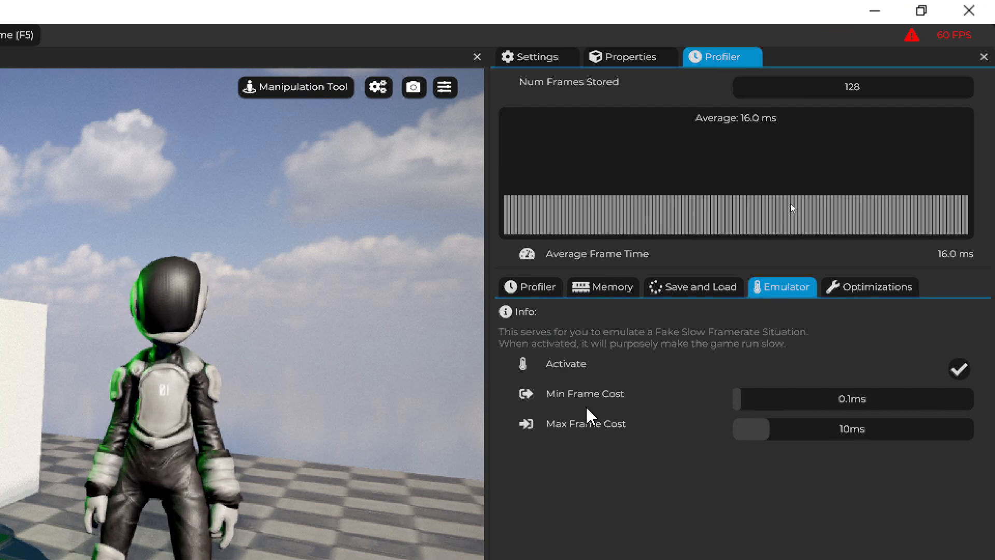
pyautogui.moveTo(739, 399); pyautogui.dragTo(874, 399)
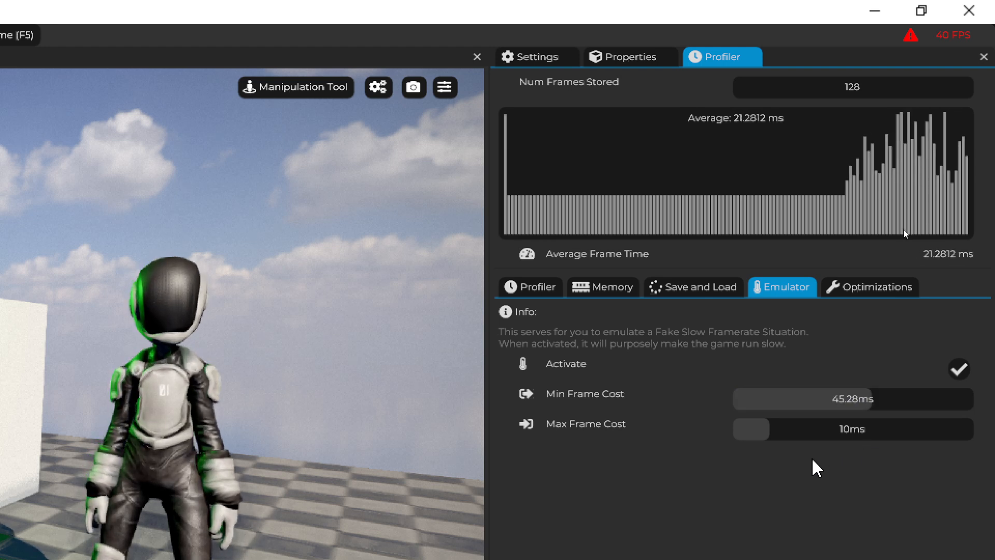
pyautogui.moveTo(770, 429); pyautogui.dragTo(802, 429)
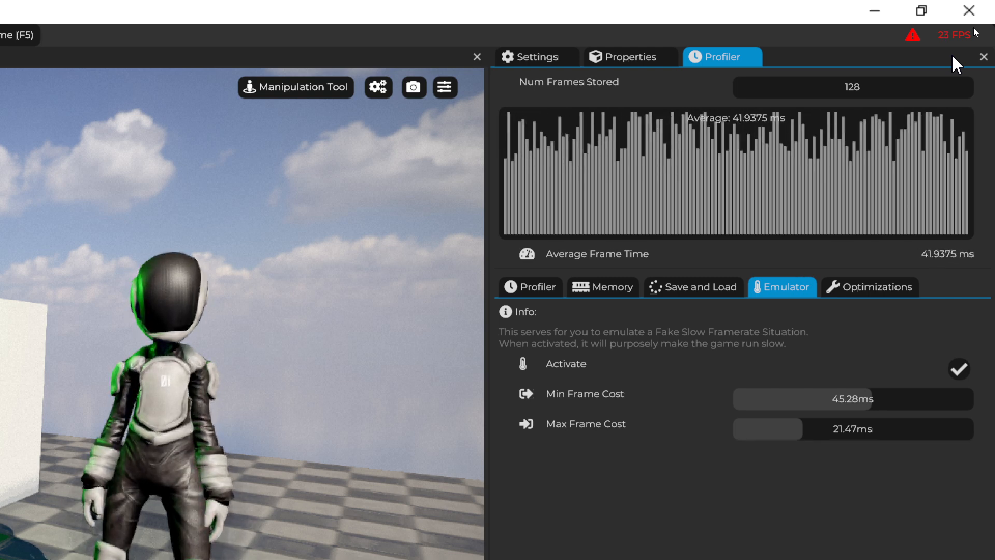
pyautogui.click(959, 370)
# View the profiler's available optimizations and close the profiler
pyautogui.click(881, 286)
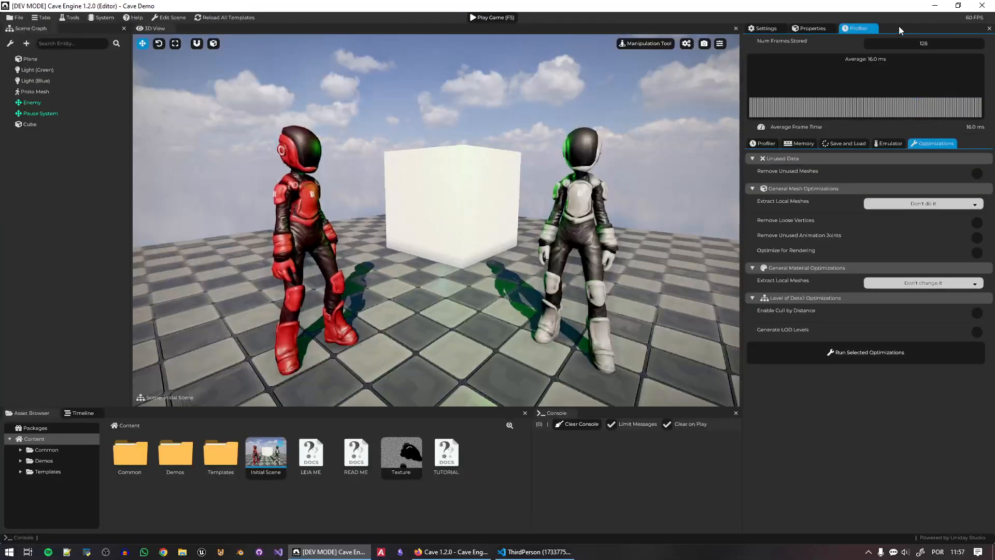
pyautogui.click(873, 29)
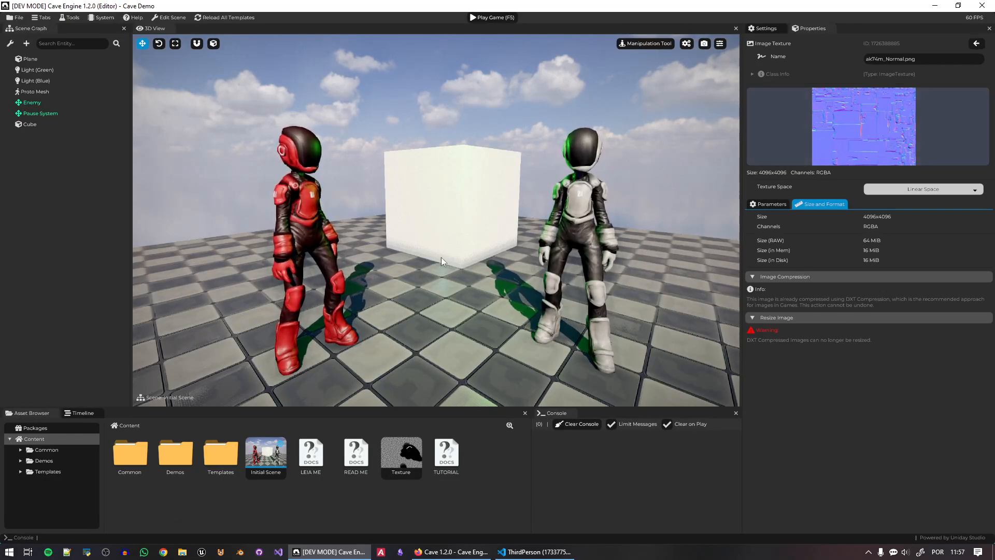
# Switch to the Cave 1.2 release notes in Firefox and read the Steam API Integration section's usage example
pyautogui.click(451, 551)
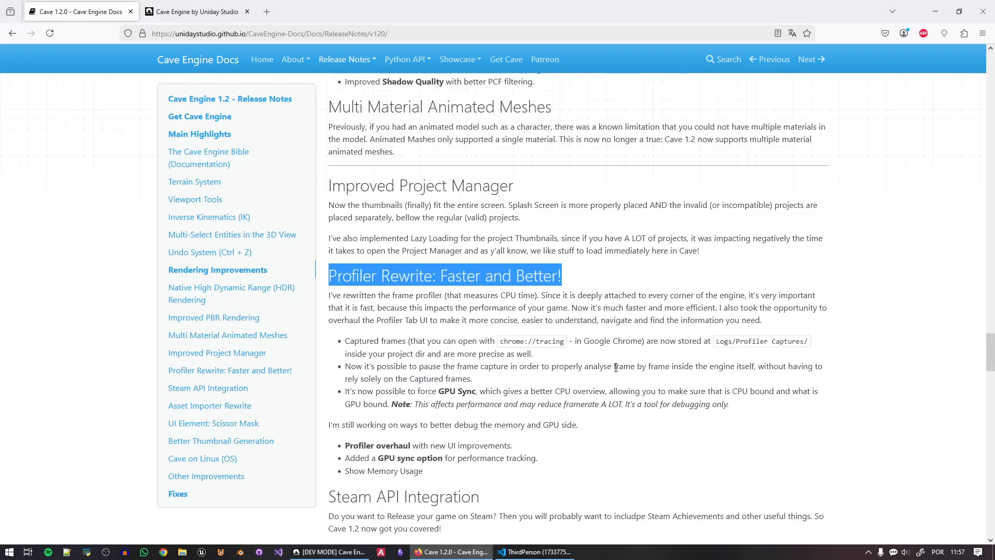
pyautogui.scroll(-3, 616, 367)
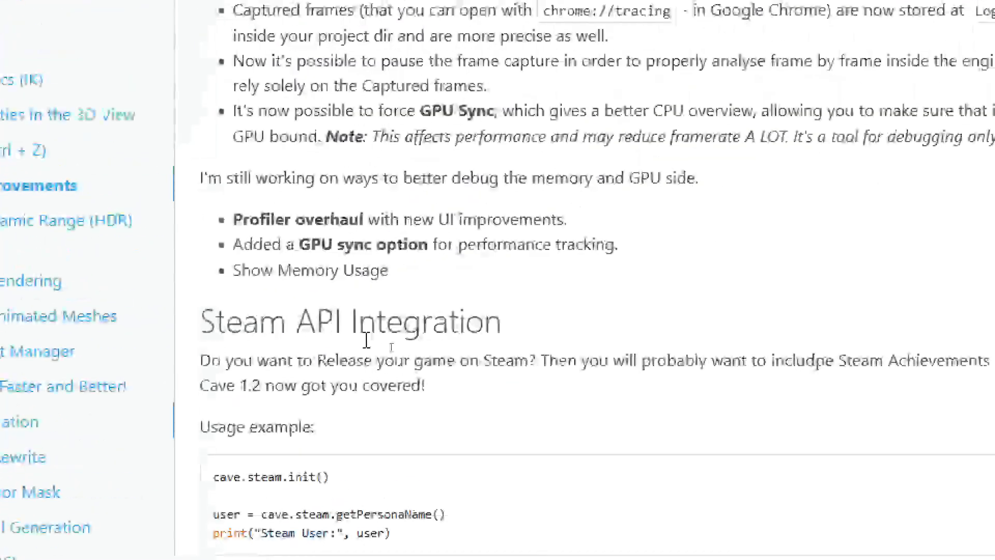
pyautogui.moveTo(504, 223)
pyautogui.mouseDown()
pyautogui.moveTo(213, 218)
pyautogui.moveTo(518, 225)
pyautogui.mouseUp()
pyautogui.click(254, 215)
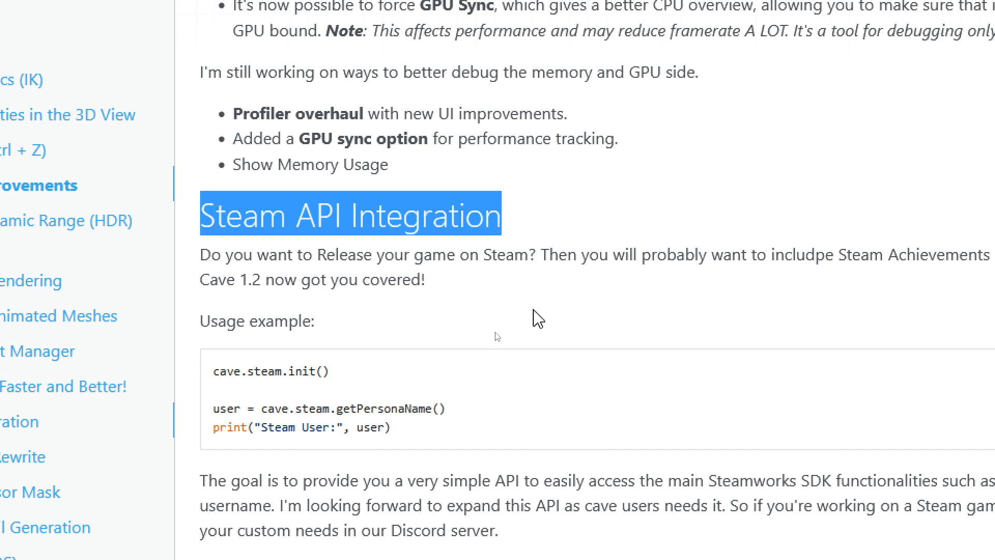
pyautogui.scroll(-2, 538, 316)
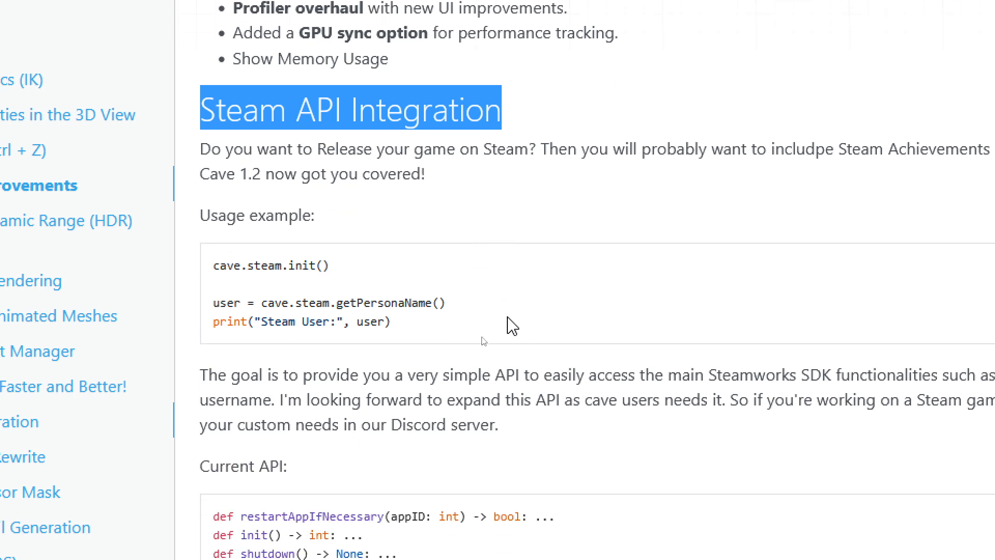
pyautogui.moveTo(209, 273); pyautogui.dragTo(340, 271)
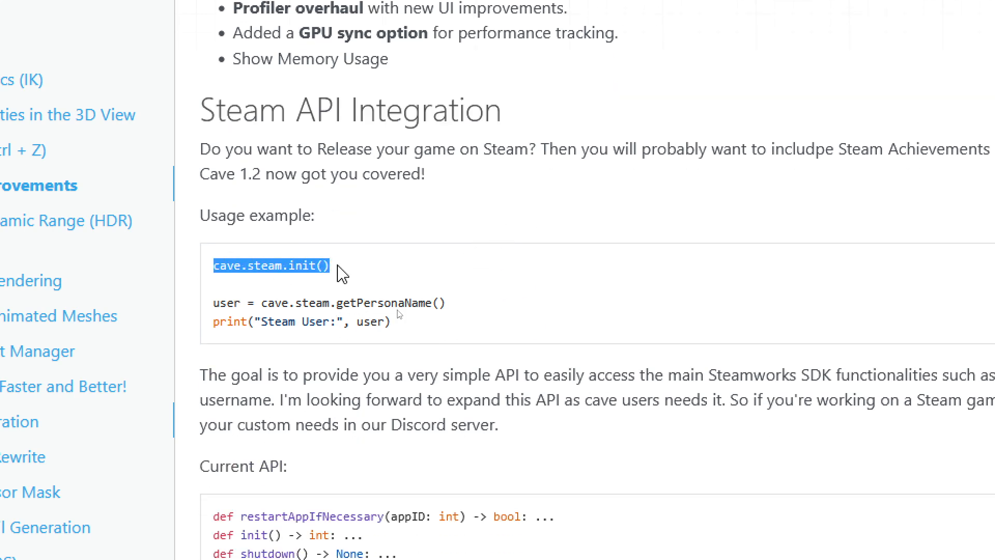
pyautogui.moveTo(449, 308); pyautogui.dragTo(223, 296)
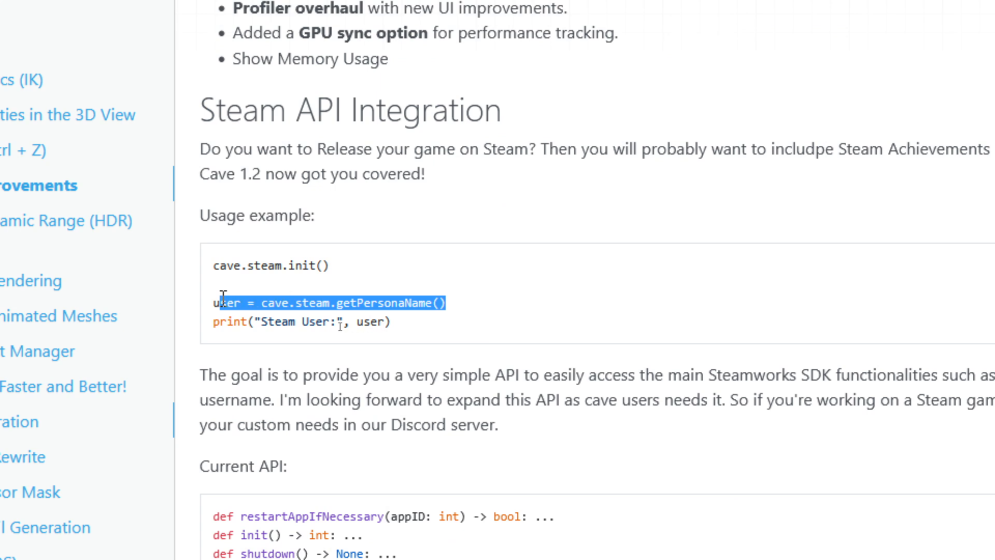
pyautogui.click(417, 331)
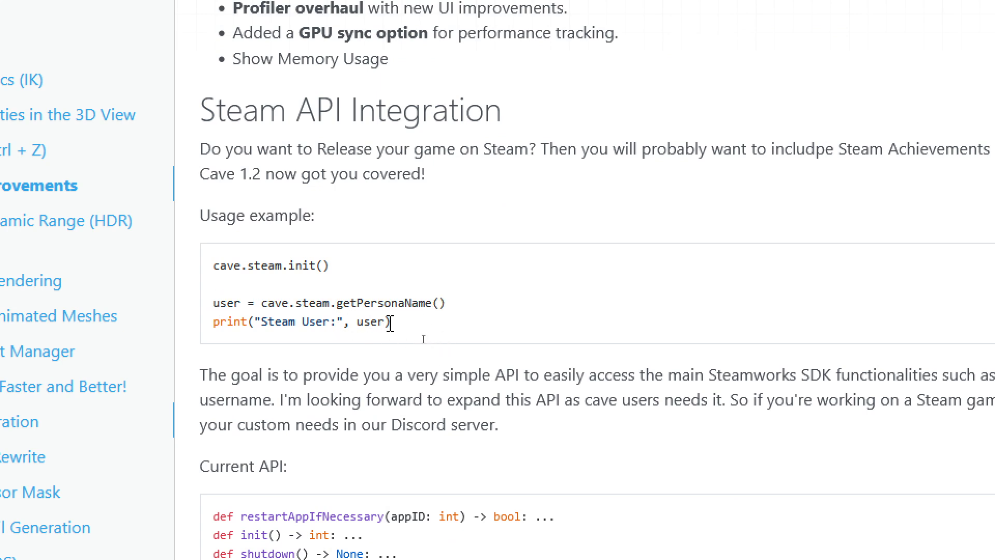
# Examine the current Steam API function list, including restartAppIfNecessary and the persona name, achievement and overlay functions
pyautogui.scroll(-4, 445, 344)
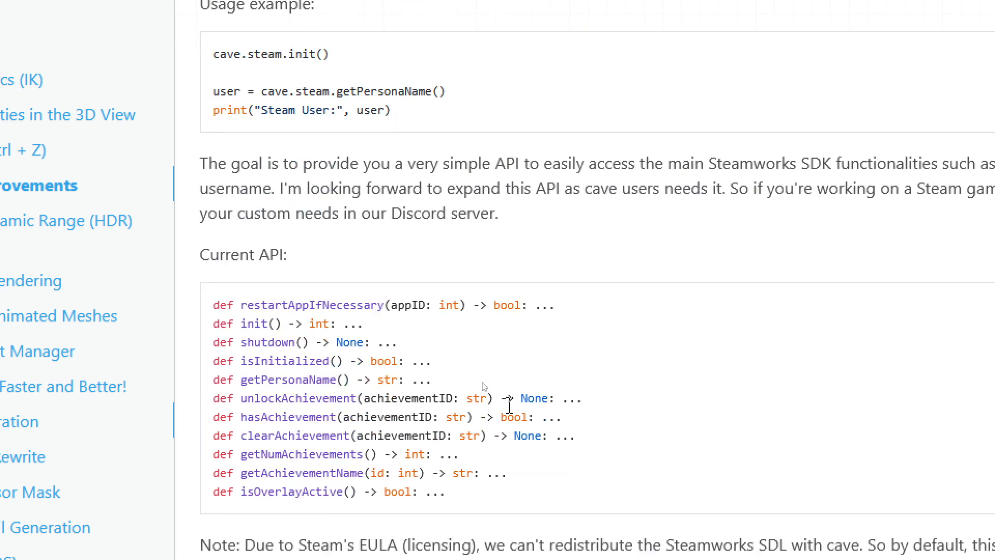
pyautogui.scroll(-2, 473, 394)
pyautogui.moveTo(465, 396); pyautogui.dragTo(213, 198)
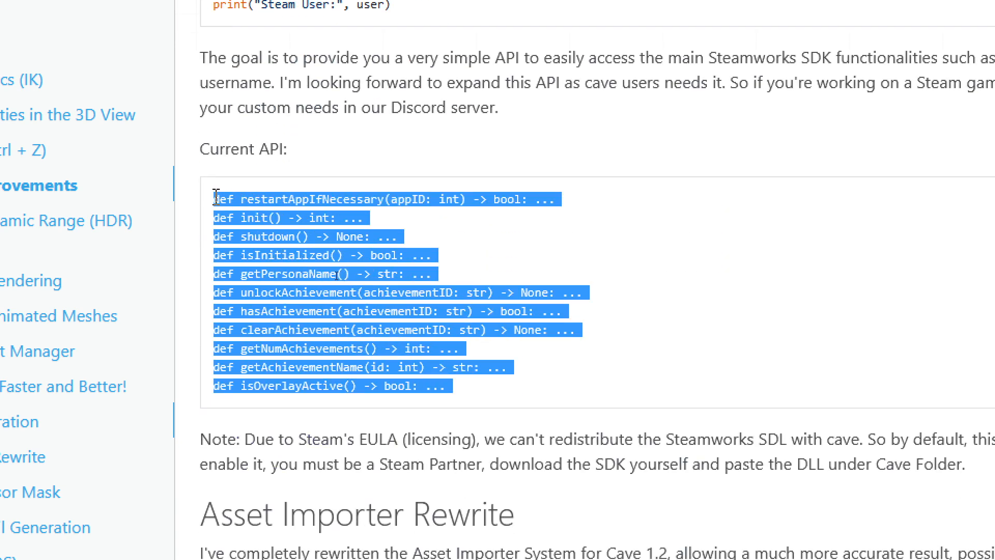
pyautogui.click(386, 245)
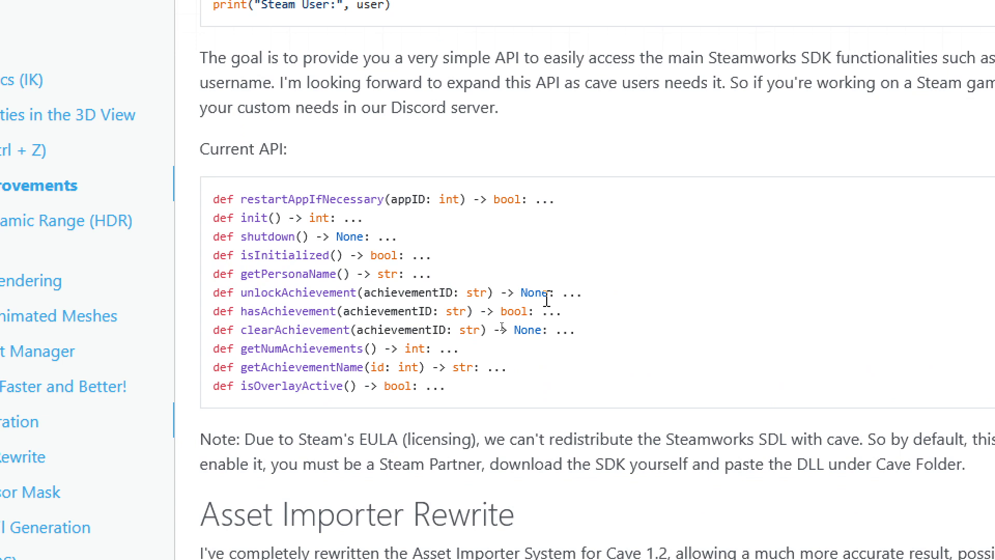
pyautogui.doubleClick(310, 198)
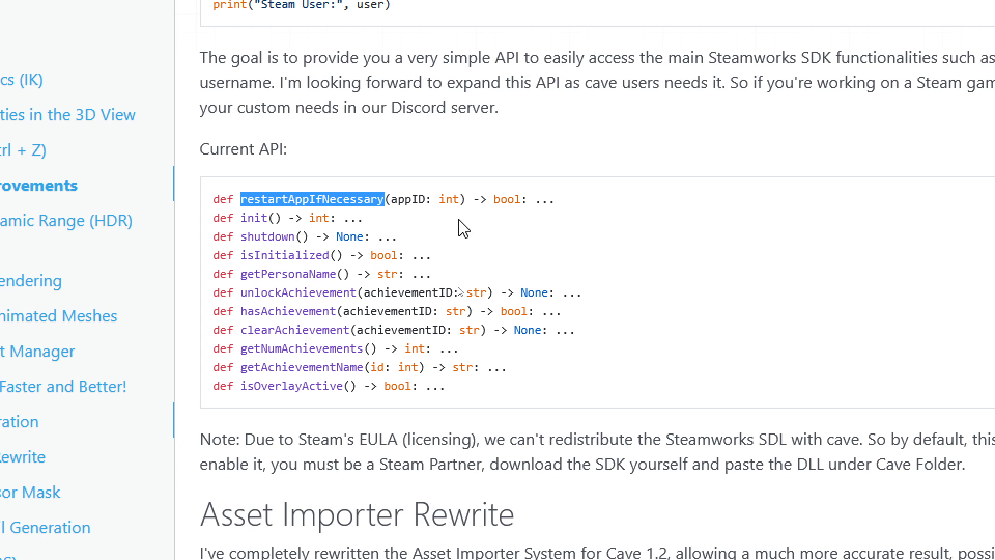
pyautogui.moveTo(438, 388); pyautogui.dragTo(206, 224)
pyautogui.click(412, 327)
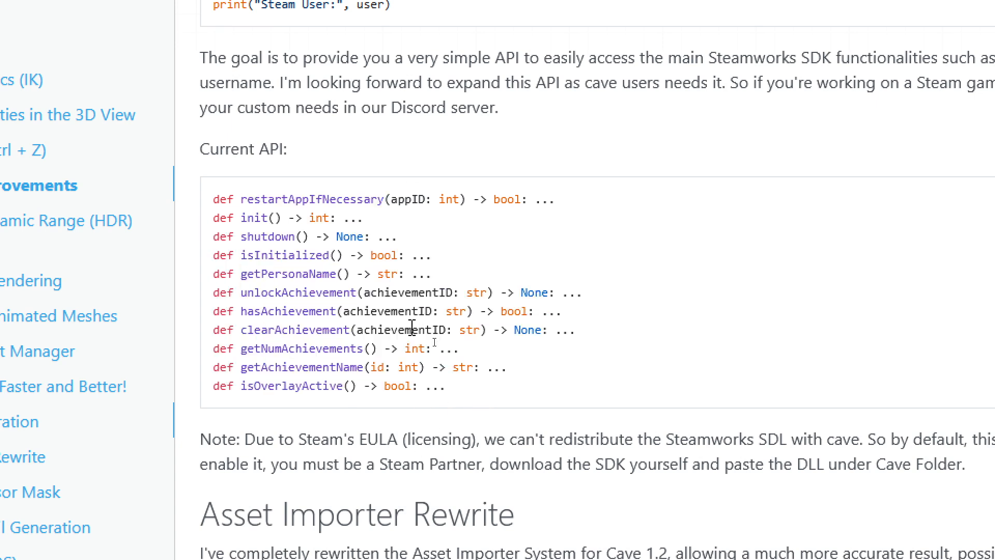
pyautogui.moveTo(510, 391); pyautogui.dragTo(191, 281)
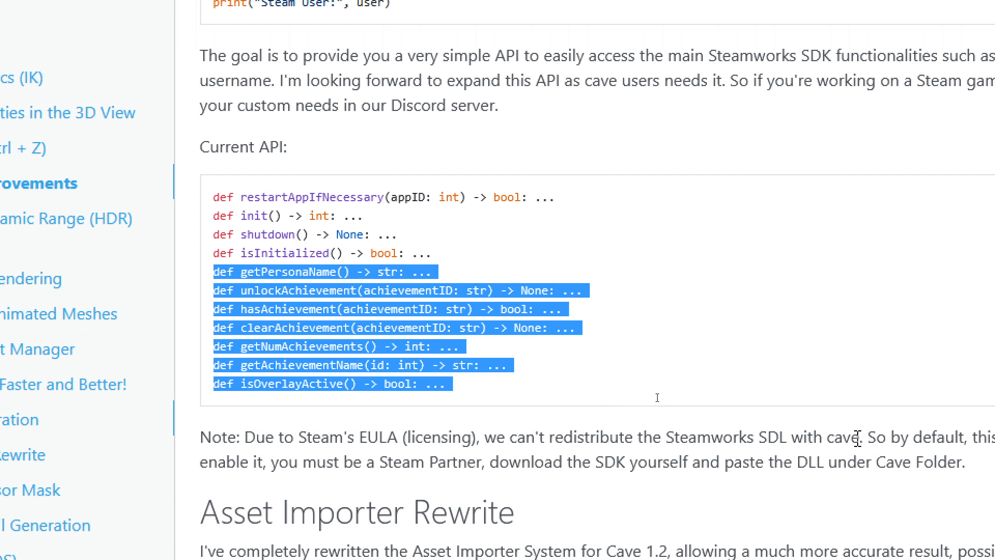
# Read the note about redistributing Steamworks with Cave and go over the complete Steam API listing again
pyautogui.moveTo(664, 437); pyautogui.dragTo(862, 444)
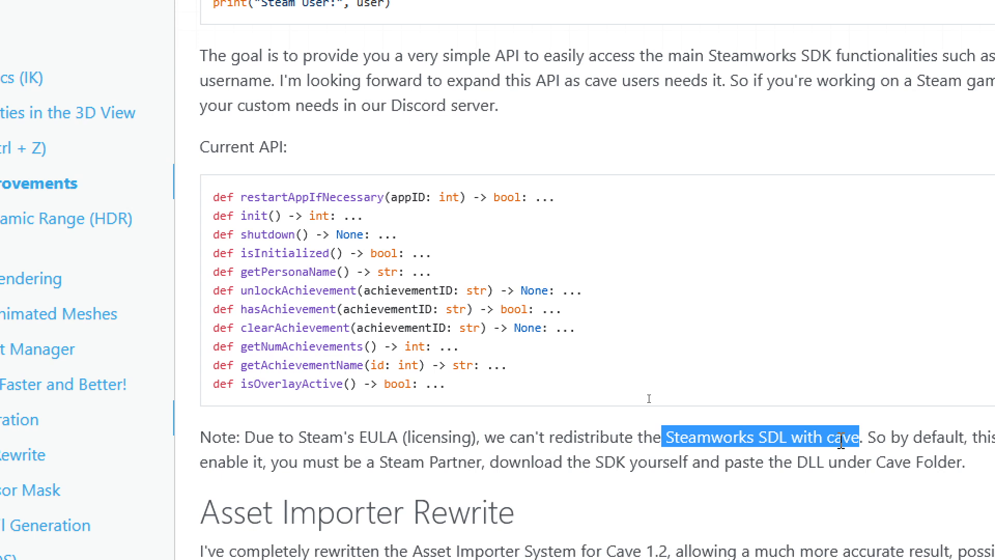
pyautogui.moveTo(492, 402); pyautogui.dragTo(218, 197)
pyautogui.click(409, 306)
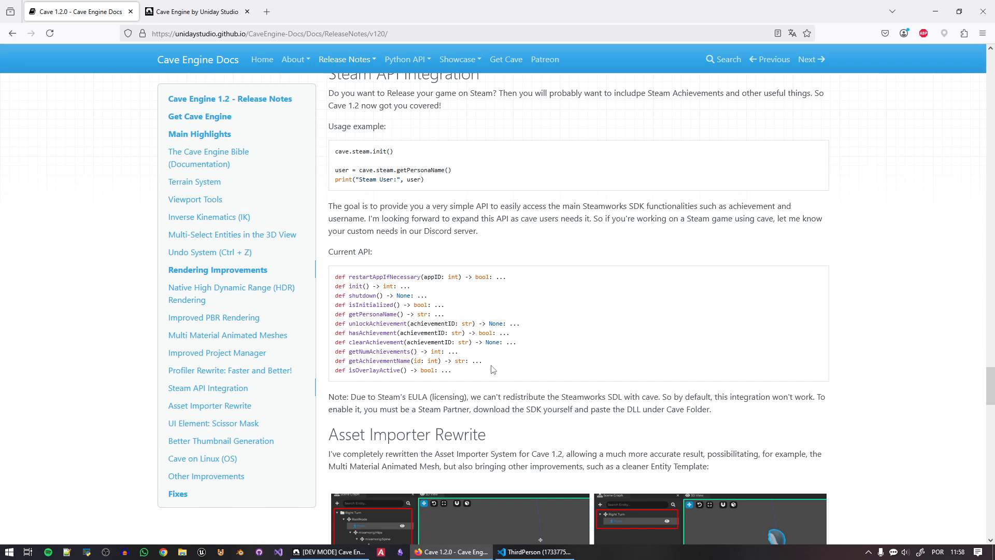
pyautogui.moveTo(491, 366); pyautogui.dragTo(368, 277)
pyautogui.moveTo(517, 386); pyautogui.dragTo(335, 278)
pyautogui.click(532, 369)
# Read the Asset Importer Rewrite section and compare its Cave 1.1 and Cave 1.2 import images
pyautogui.scroll(-4, 556, 434)
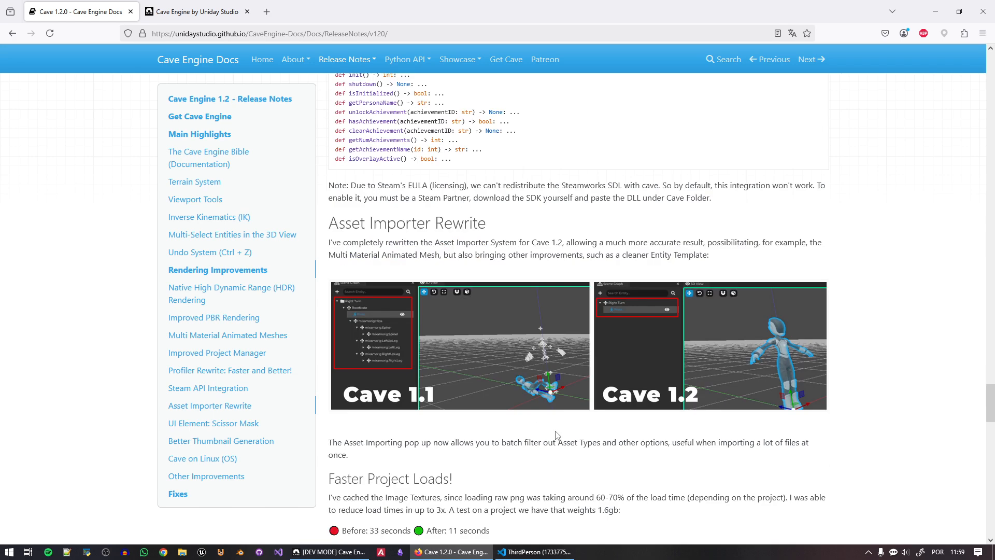
pyautogui.moveTo(487, 224); pyautogui.dragTo(335, 223)
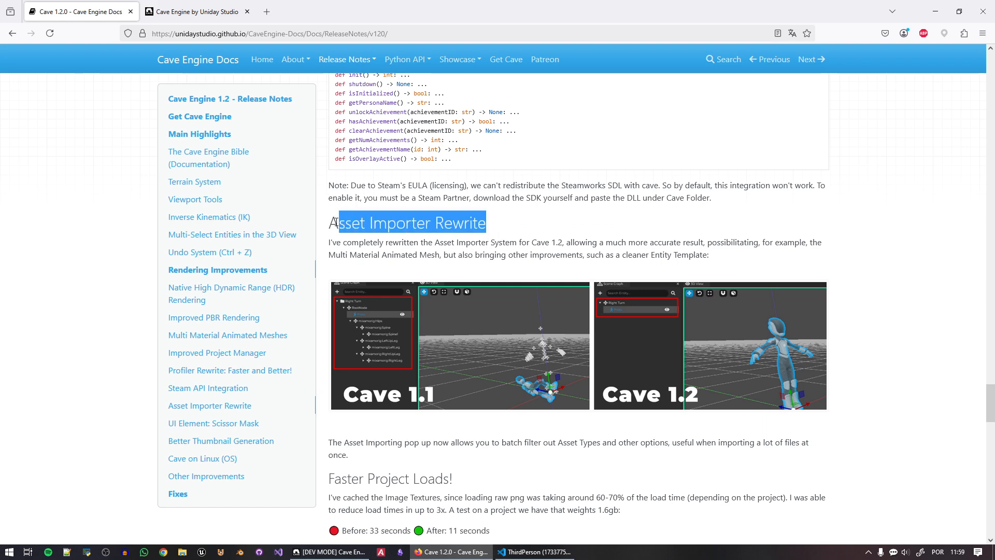
pyautogui.click(473, 255)
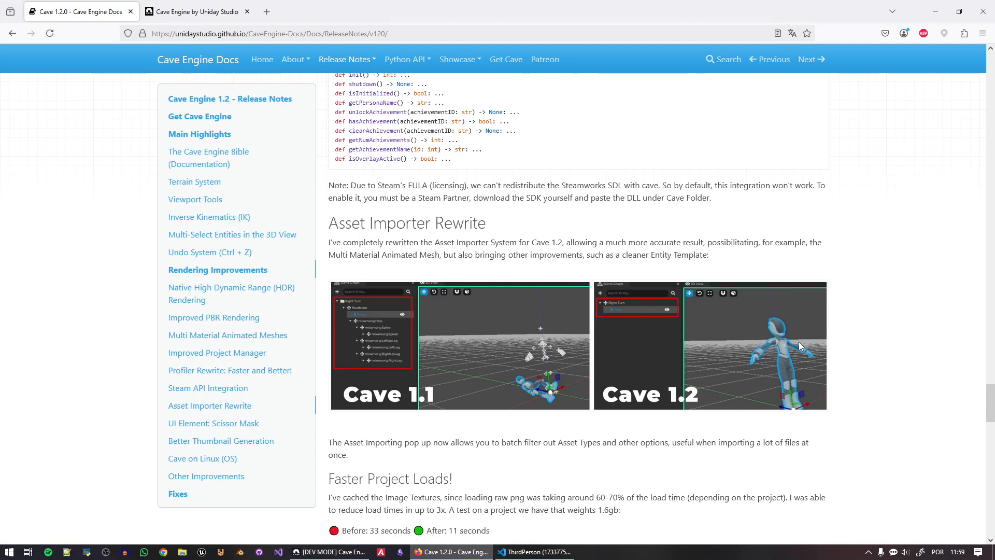
# Read the Faster Project Loads section, comparing the before and after load times of the test project
pyautogui.scroll(-5, 798, 342)
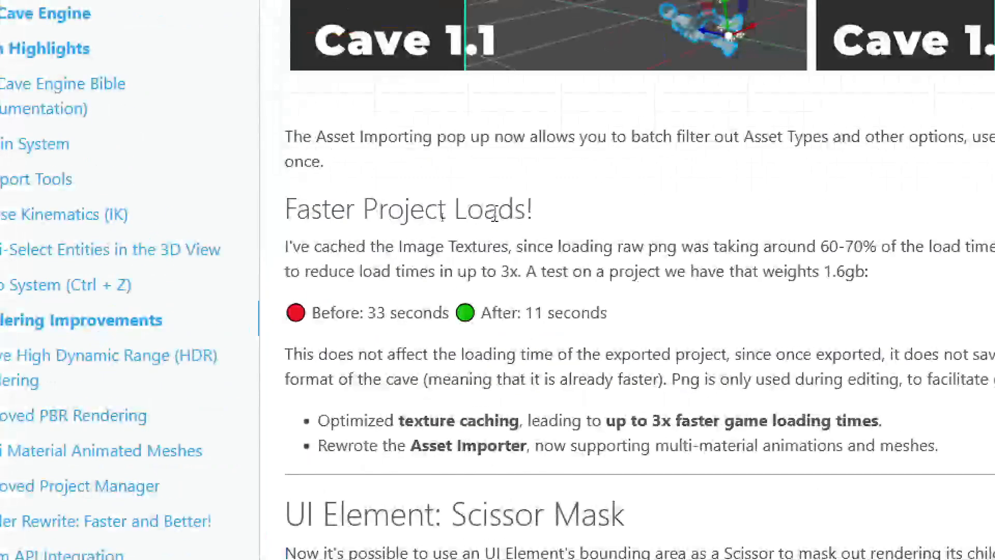
pyautogui.moveTo(451, 214); pyautogui.dragTo(288, 210)
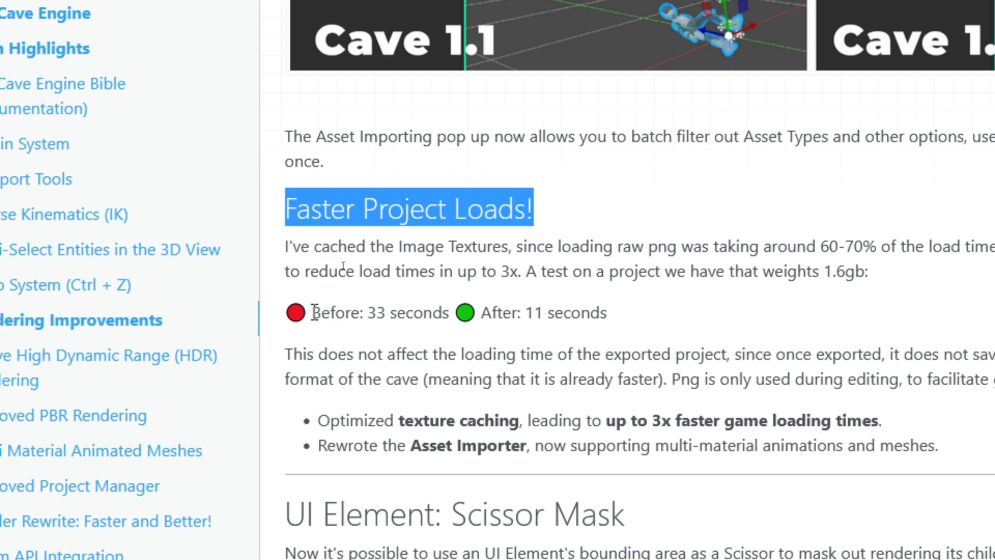
pyautogui.moveTo(313, 312)
pyautogui.mouseDown()
pyautogui.moveTo(450, 313)
pyautogui.moveTo(327, 311)
pyautogui.mouseUp()
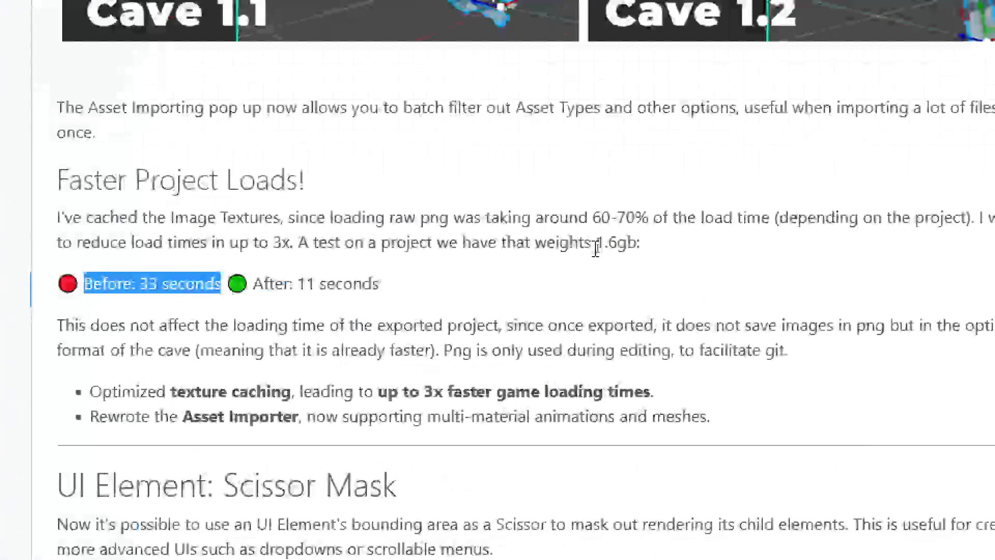
pyautogui.moveTo(597, 248); pyautogui.dragTo(618, 247)
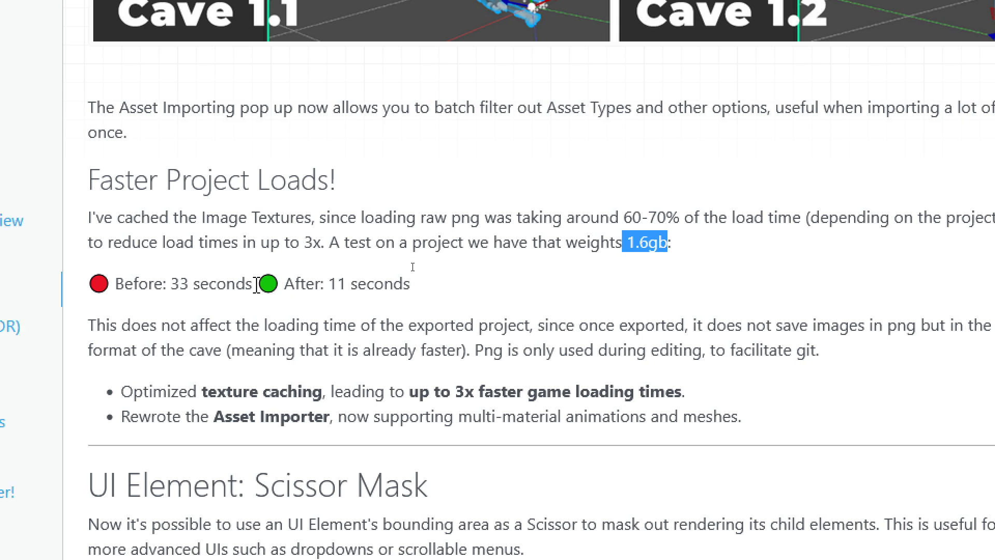
pyautogui.moveTo(257, 286); pyautogui.dragTo(116, 284)
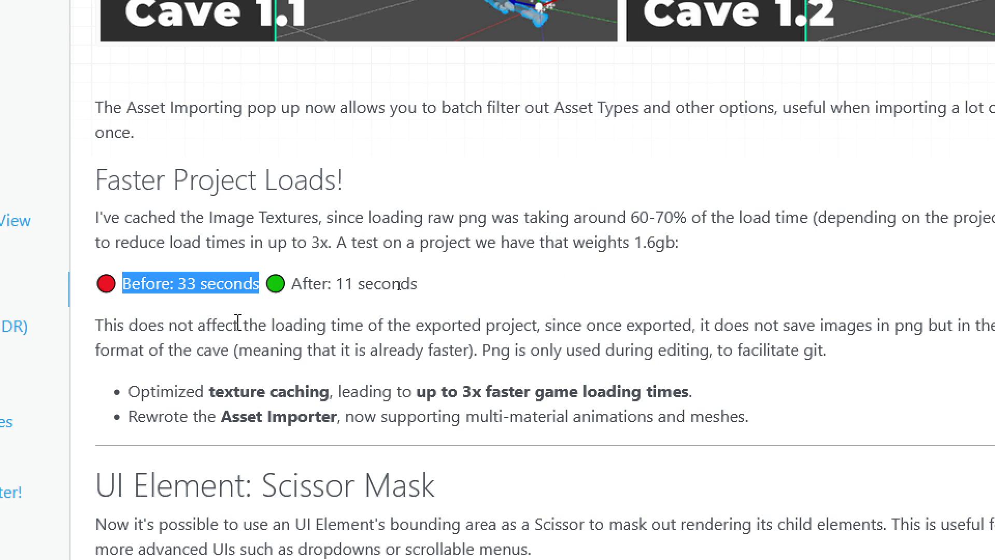
pyautogui.click(288, 306)
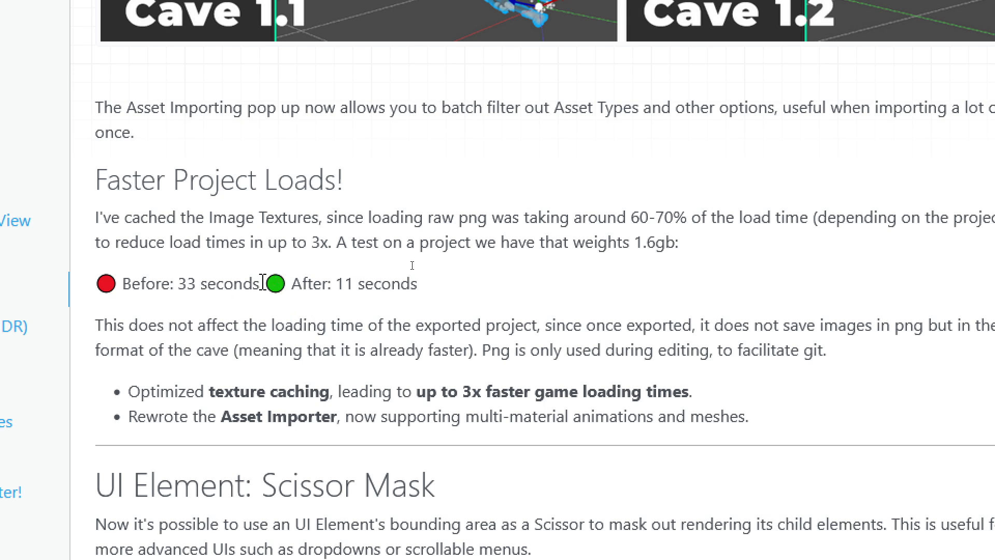
pyautogui.moveTo(289, 279); pyautogui.dragTo(408, 278)
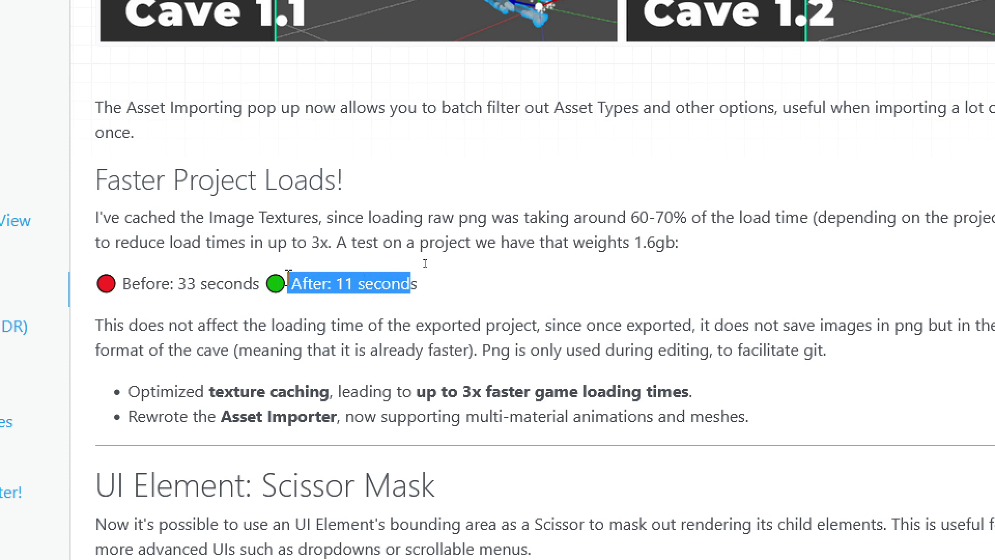
pyautogui.moveTo(174, 283); pyautogui.dragTo(261, 290)
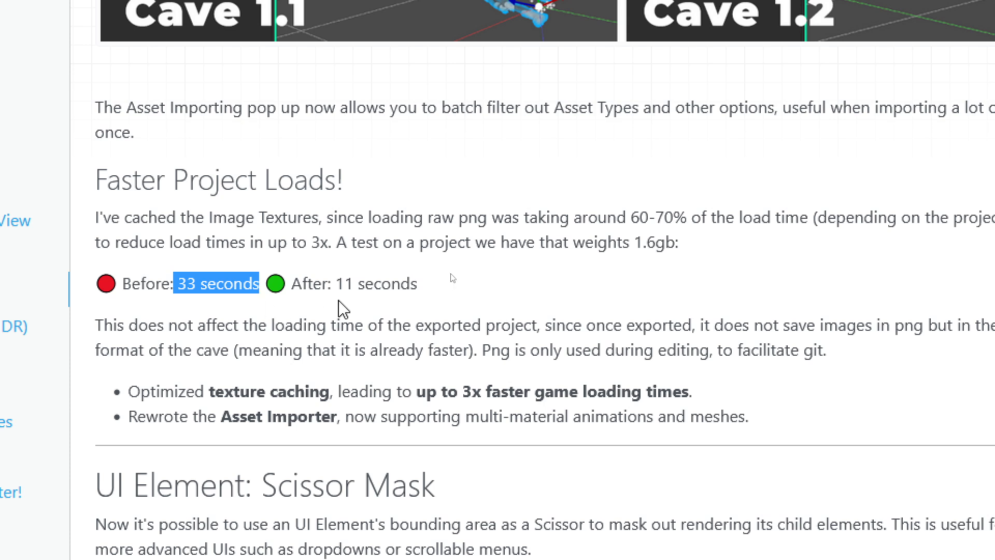
pyautogui.moveTo(337, 284); pyautogui.dragTo(403, 279)
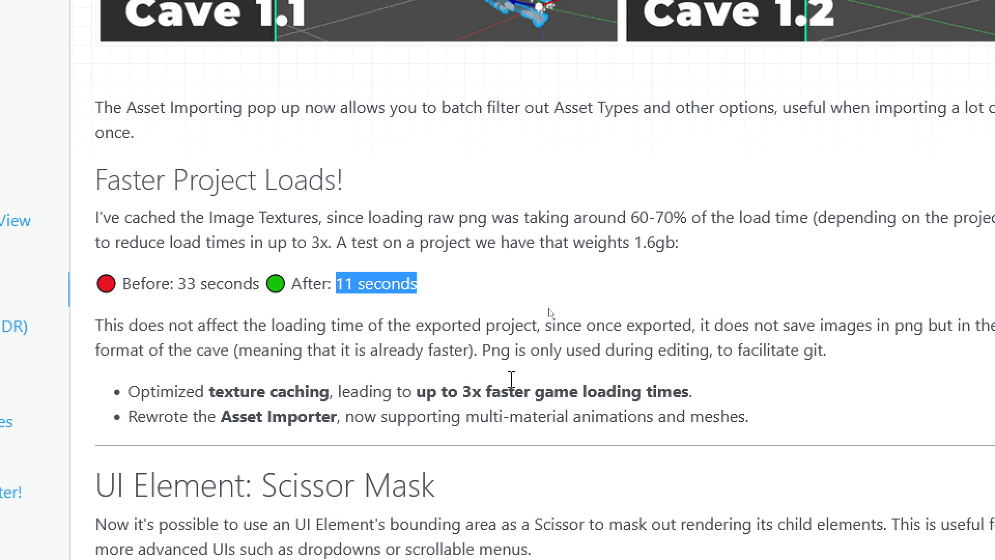
# View the UI Element: Scissor Mask notes, switch to Cave Engine and add a UI Element to the scene
pyautogui.scroll(-5, 511, 380)
pyautogui.scroll(2, 609, 388)
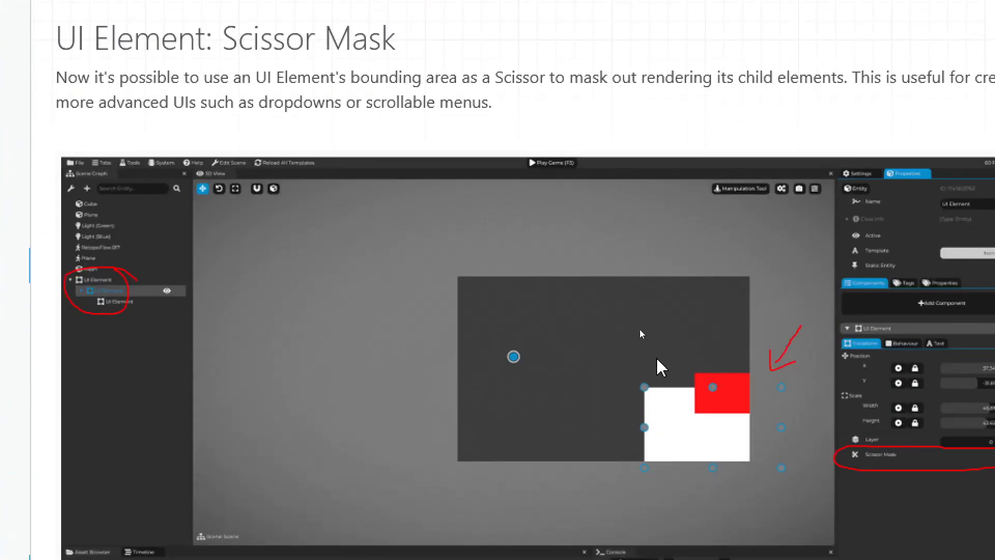
pyautogui.click(329, 551)
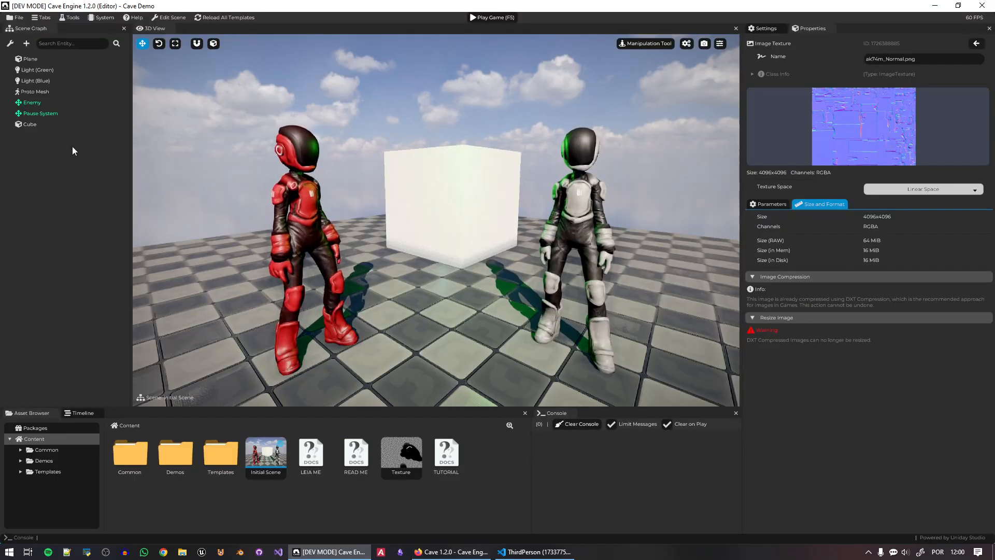
pyautogui.rightClick(43, 150)
pyautogui.click(79, 235)
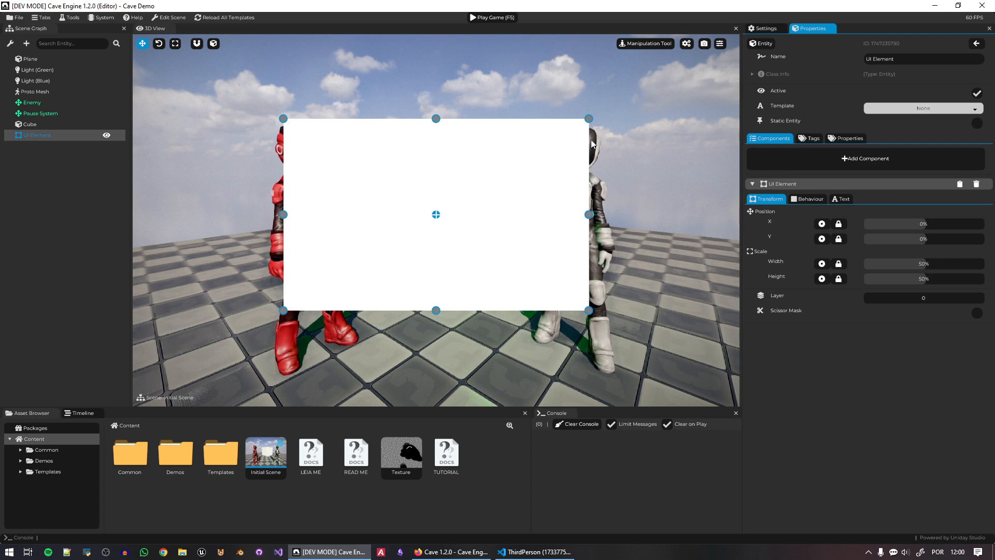
# Give the UI element a black tint, an alpha of 0.5206 and a background blur of 1
pyautogui.click(809, 199)
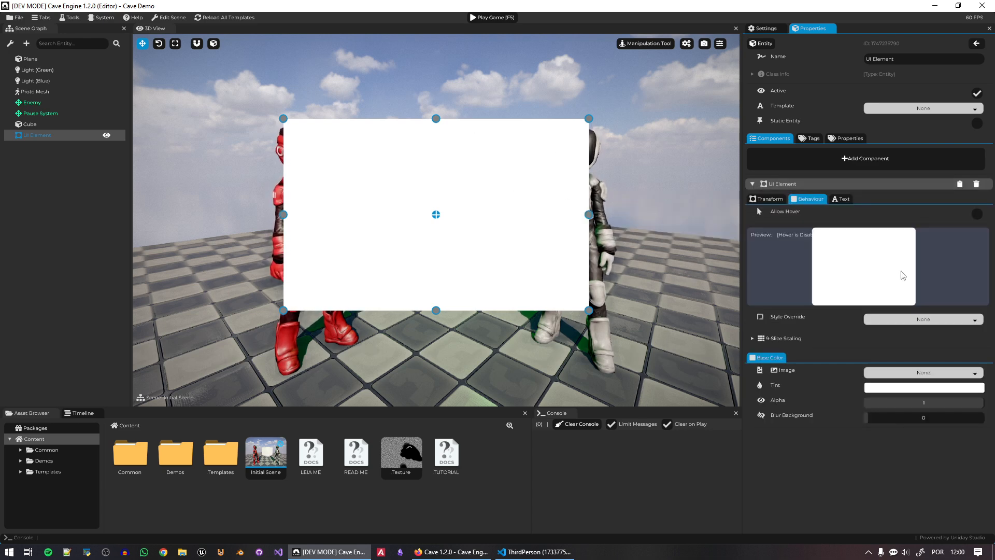
pyautogui.click(918, 386)
pyautogui.moveTo(904, 393); pyautogui.dragTo(831, 487)
pyautogui.click(834, 456)
pyautogui.moveTo(973, 403)
pyautogui.mouseDown()
pyautogui.moveTo(900, 408)
pyautogui.moveTo(982, 417)
pyautogui.mouseUp()
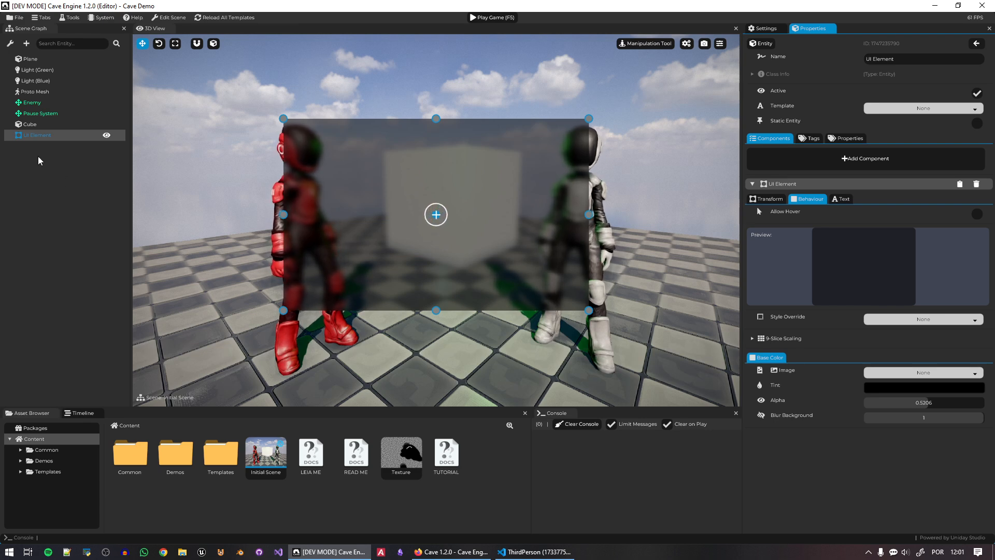
# Add a child UI Element under the dark, blurred UI Element in the scene graph
pyautogui.rightClick(37, 135)
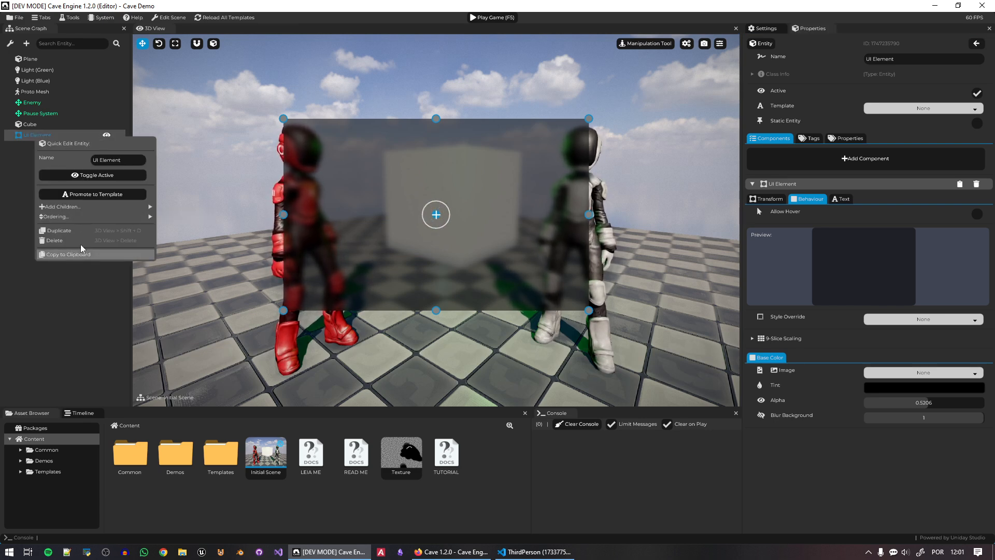
pyautogui.click(17, 160)
pyautogui.rightClick(35, 135)
pyautogui.moveTo(90, 205)
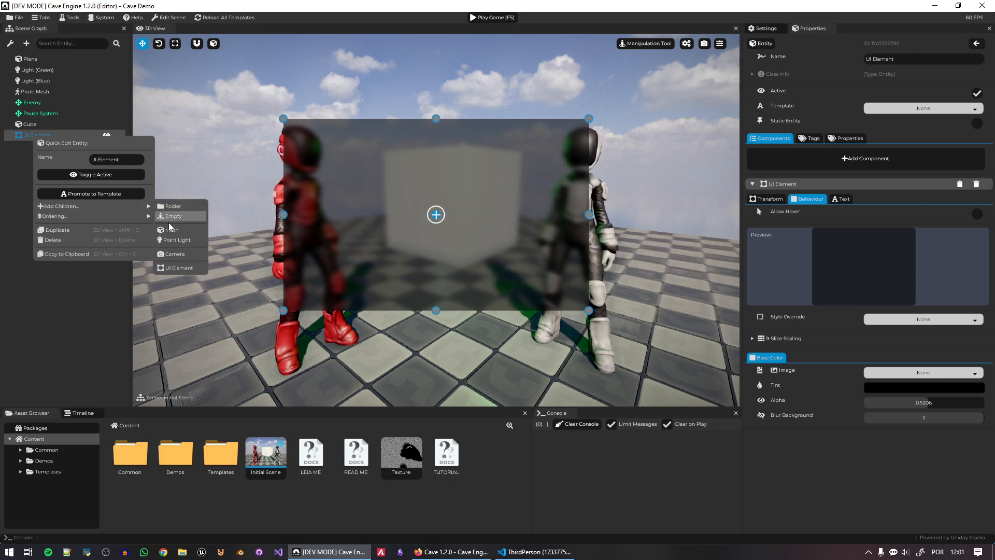
pyautogui.click(178, 267)
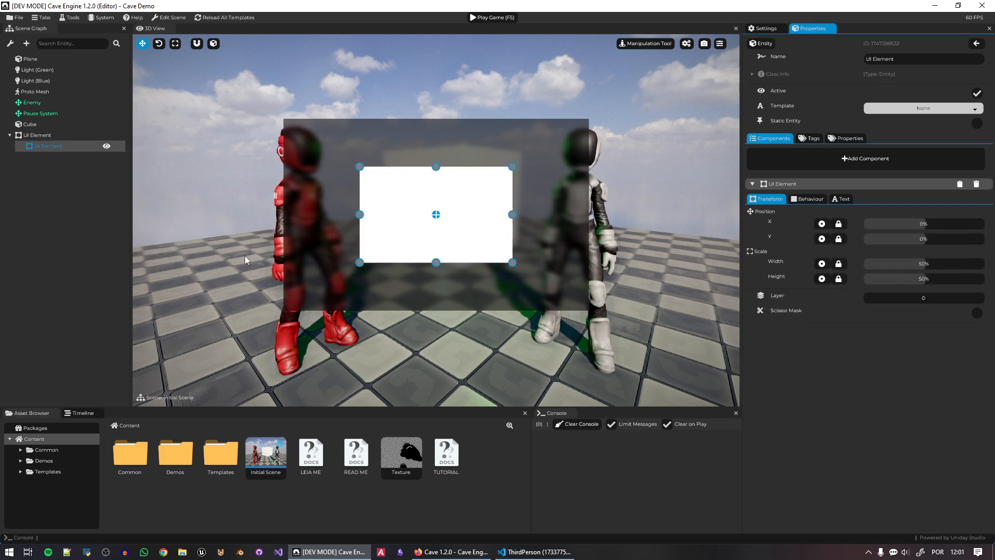
# Replace the child UI Element's text content with "Badass Menu"
pyautogui.click(841, 200)
pyautogui.click(927, 280)
pyautogui.click(888, 242)
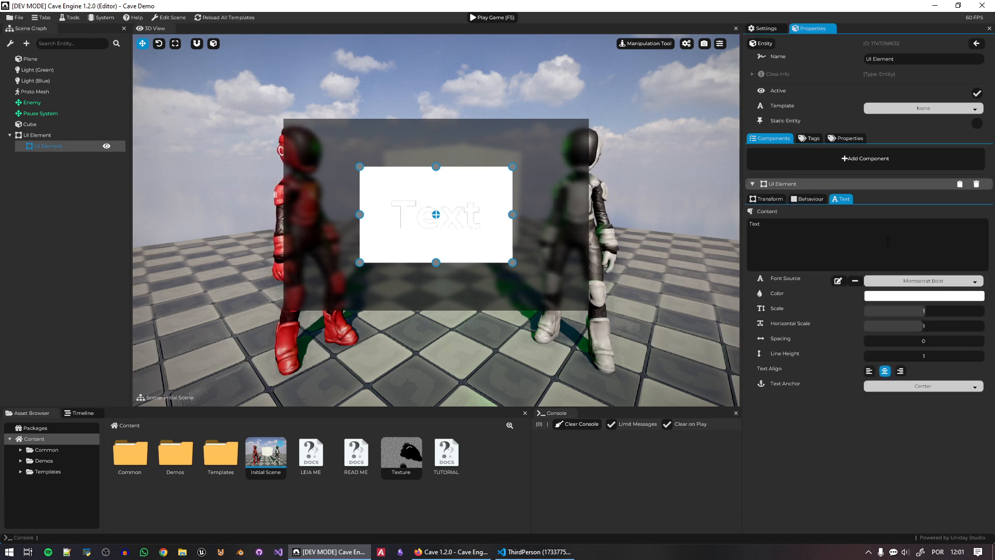
pyautogui.press('BackSpace')
pyautogui.press('BackSpace')
pyautogui.press('BackSpace')
pyautogui.press('BackSpace')
pyautogui.write('Bada')
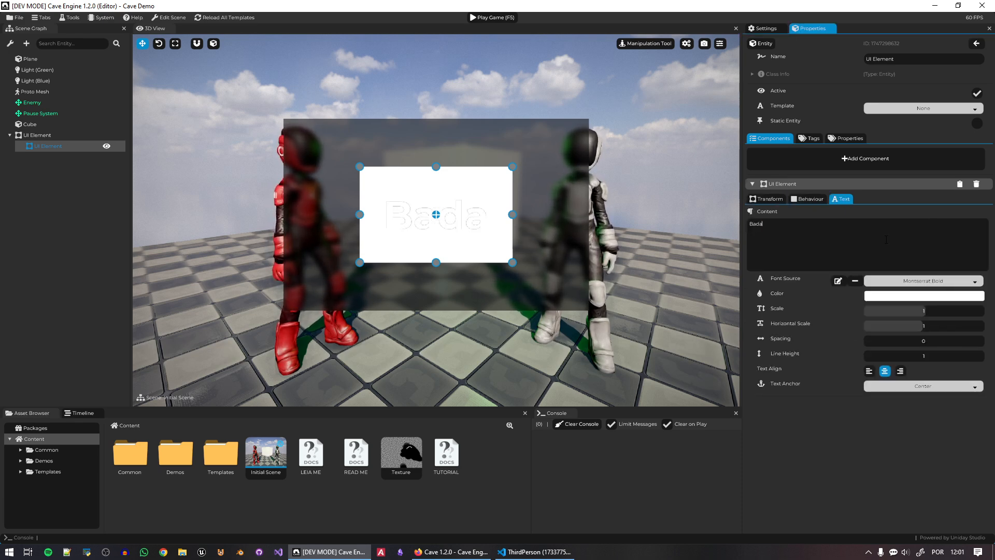
pyautogui.write('ss Menu')
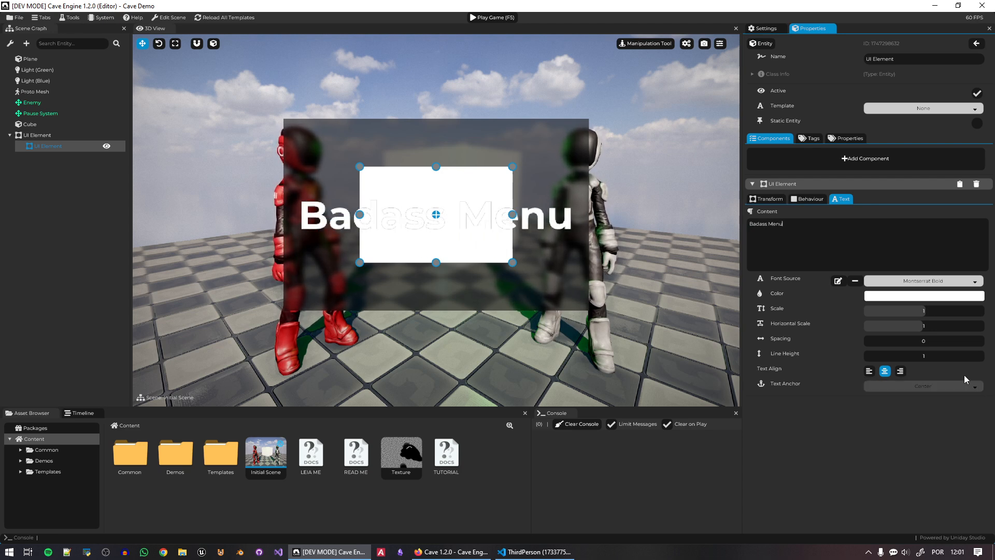
# Give the Badass Menu element a black tint and widen it to 94.17%
pyautogui.click(819, 200)
pyautogui.click(925, 386)
pyautogui.moveTo(871, 403); pyautogui.dragTo(800, 543)
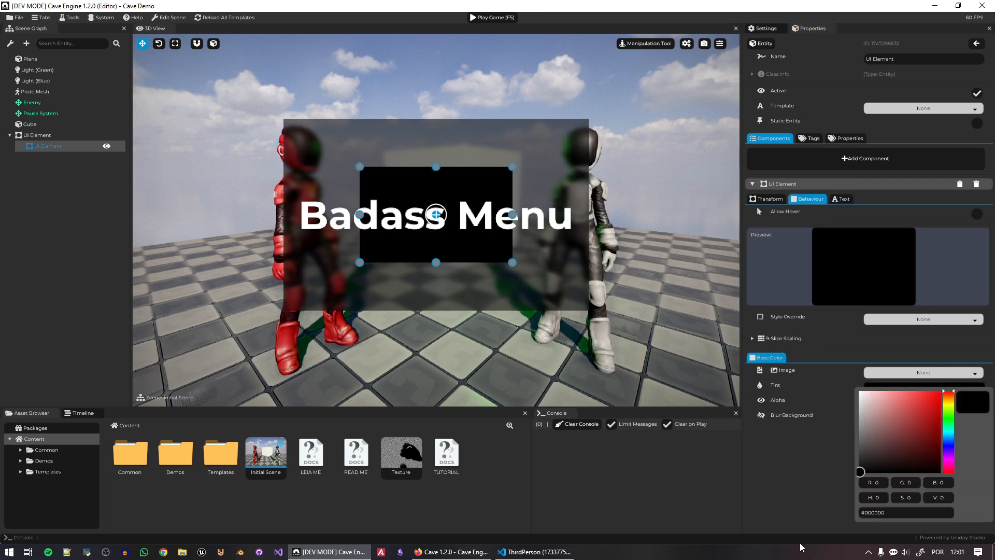
pyautogui.click(780, 483)
pyautogui.click(769, 199)
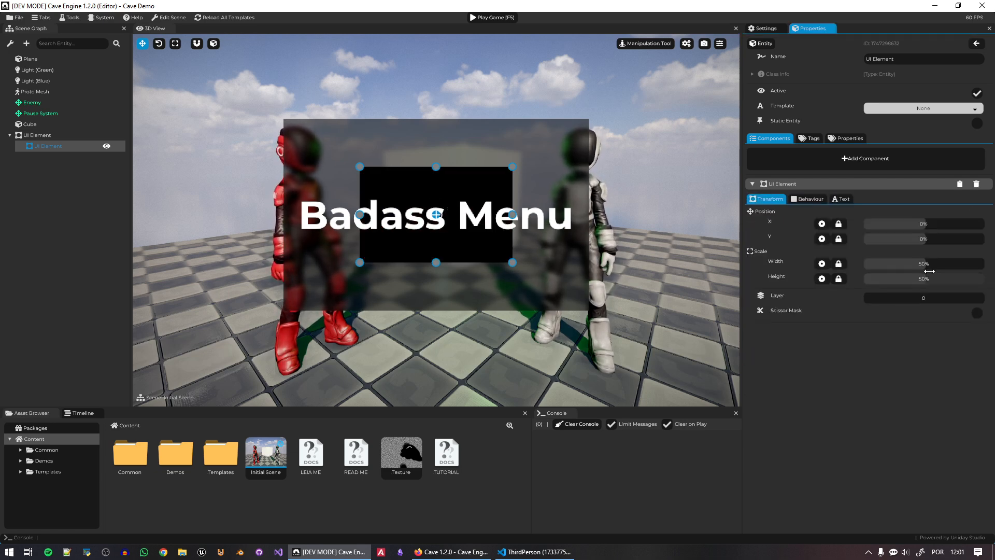
pyautogui.moveTo(929, 271); pyautogui.dragTo(973, 265)
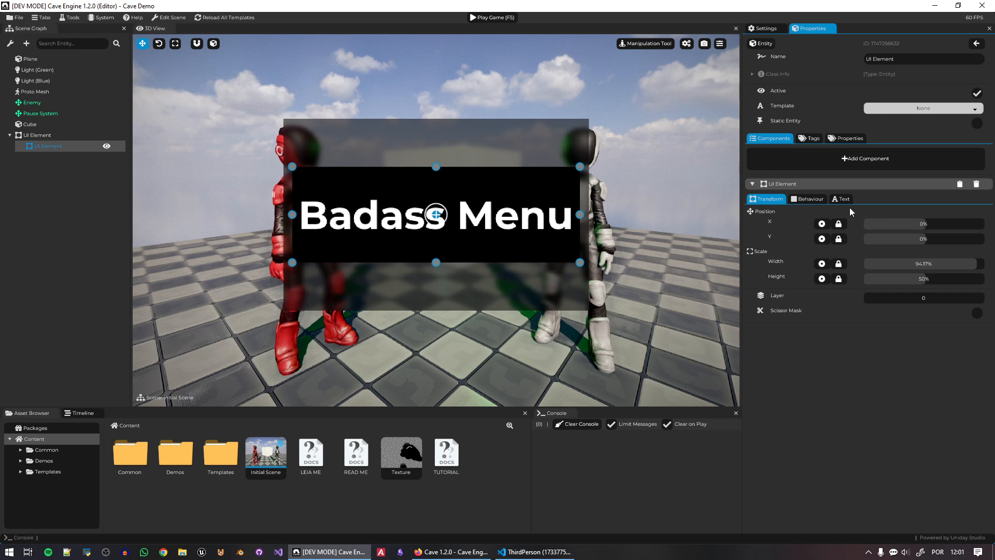
# Reduce the Badass Menu text scale to about 0.34 and the element's height to 19.06%
pyautogui.click(842, 199)
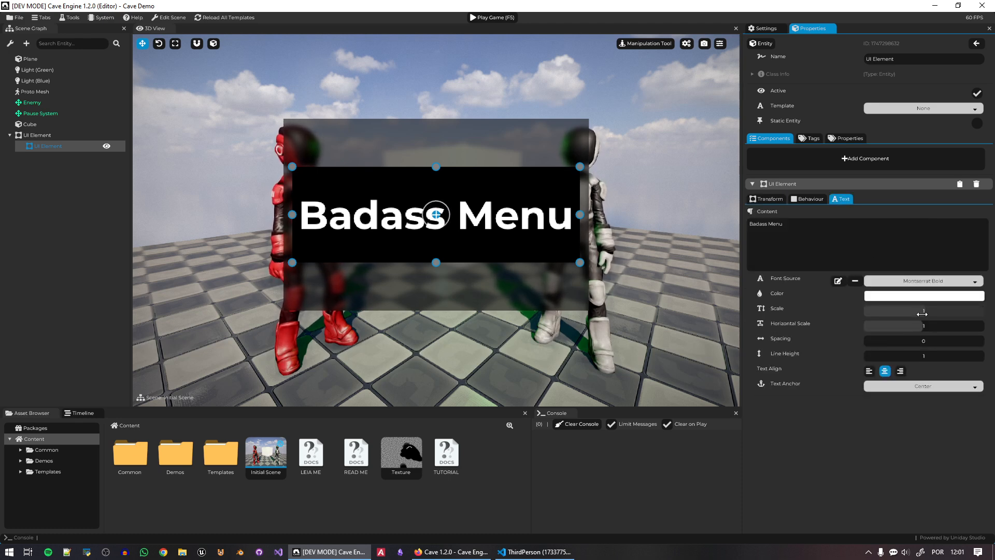
pyautogui.moveTo(921, 313); pyautogui.dragTo(883, 311)
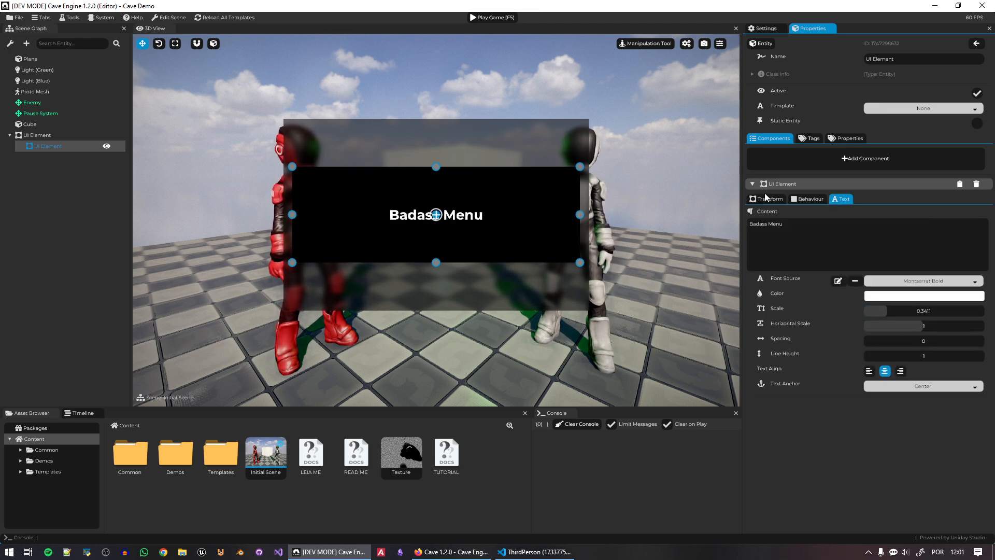
pyautogui.click(765, 199)
pyautogui.moveTo(922, 279); pyautogui.dragTo(914, 313)
pyautogui.click(842, 199)
pyautogui.click(772, 199)
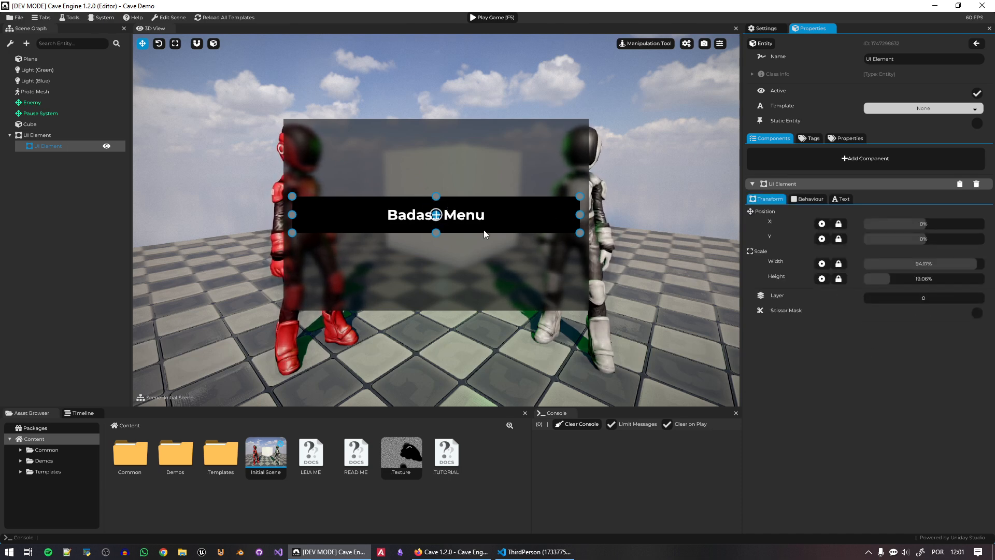
# Position the Badass Menu bar at X 0% and Y 56.14%, overlapping the dark panel's upper edge
pyautogui.moveTo(922, 225); pyautogui.dragTo(958, 279)
pyautogui.doubleClick(926, 222)
pyautogui.write('0')
pyautogui.press('Return')
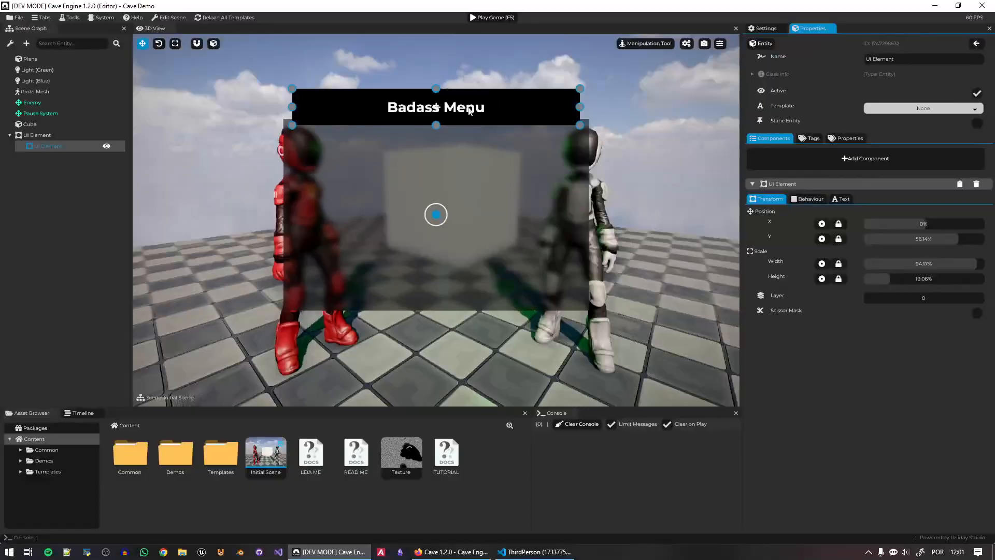
# Duplicate the Badass Menu bar three times, stacking the copies evenly downward with the lowest at Y -5.74%
pyautogui.hotkey('ctrl', 'd')
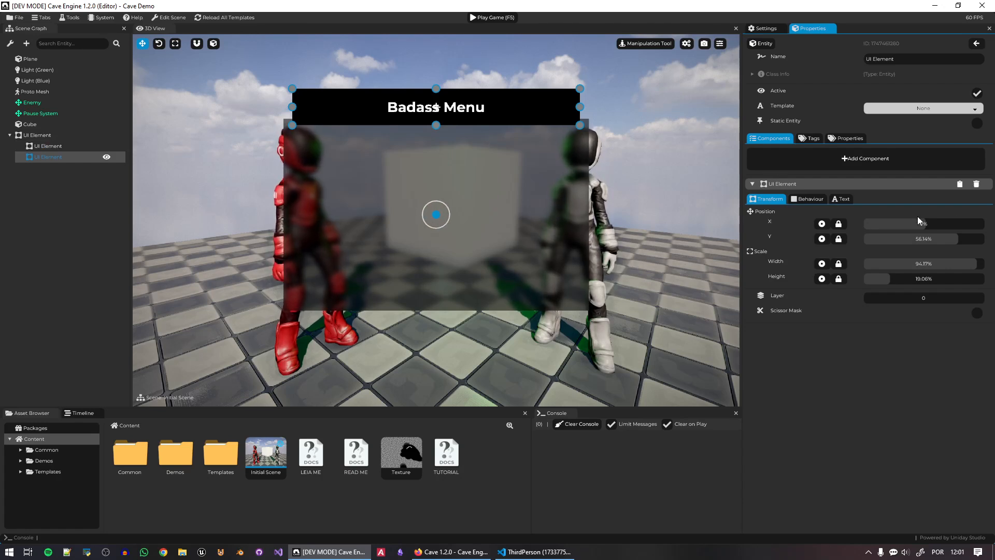
pyautogui.moveTo(956, 239); pyautogui.dragTo(922, 238)
pyautogui.hotkey('ctrl', 'd')
pyautogui.hotkey('ctrl', 'd')
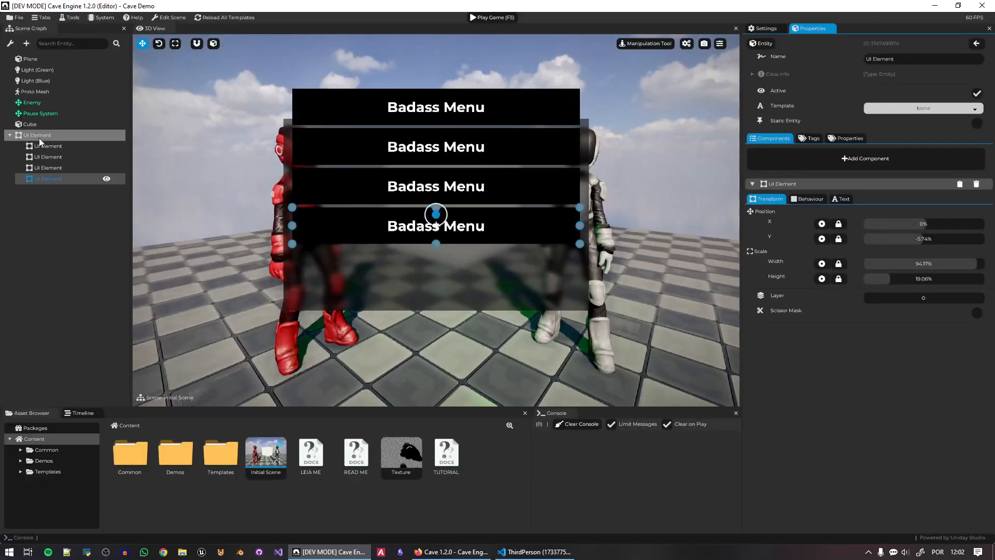
pyautogui.click(48, 146)
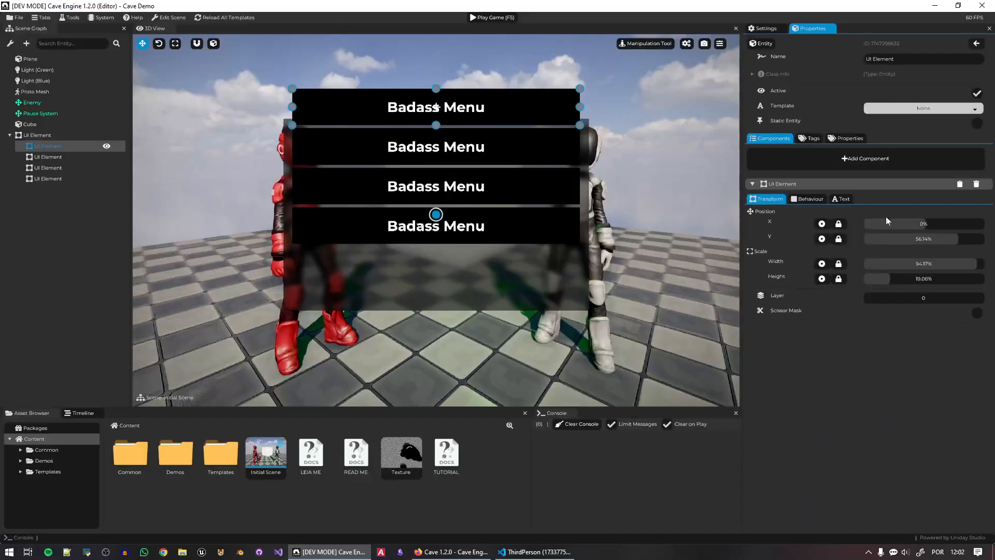
pyautogui.moveTo(954, 239)
pyautogui.mouseDown()
pyautogui.moveTo(933, 238)
pyautogui.moveTo(974, 239)
pyautogui.moveTo(954, 240)
pyautogui.mouseUp()
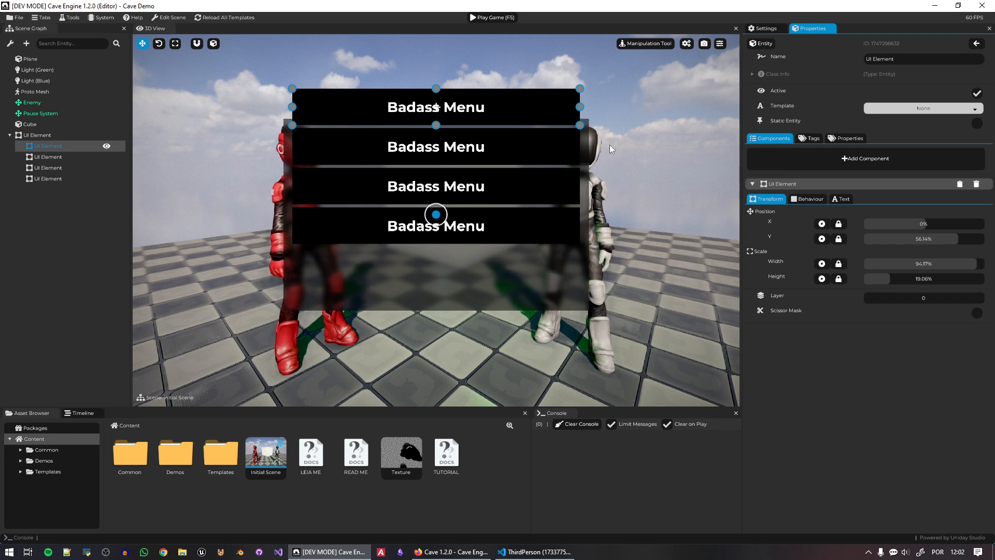
# Move the parent UI Element to X -15.25%, Y -1.794% and scale its width and height to 43.72%
pyautogui.click(30, 134)
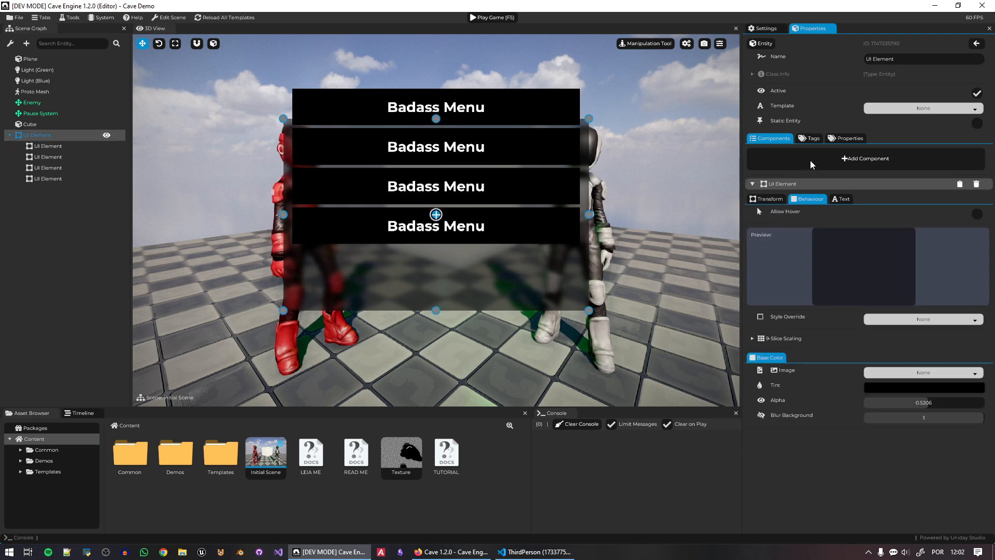
pyautogui.click(767, 199)
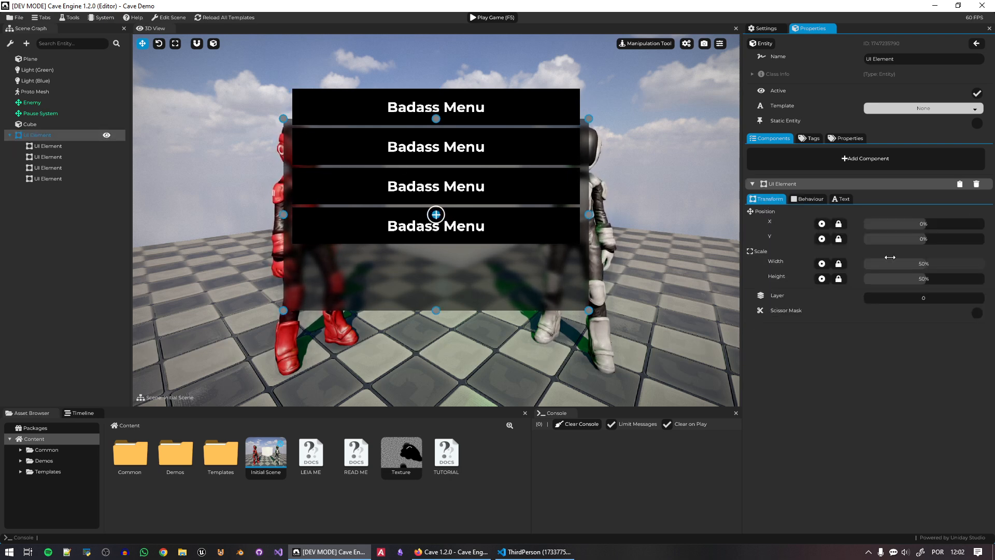
pyautogui.moveTo(922, 243); pyautogui.dragTo(923, 251)
pyautogui.moveTo(924, 225); pyautogui.dragTo(914, 230)
pyautogui.moveTo(923, 278)
pyautogui.mouseDown()
pyautogui.moveTo(933, 279)
pyautogui.moveTo(903, 279)
pyautogui.moveTo(926, 278)
pyautogui.mouseUp()
pyautogui.moveTo(938, 264); pyautogui.dragTo(916, 298)
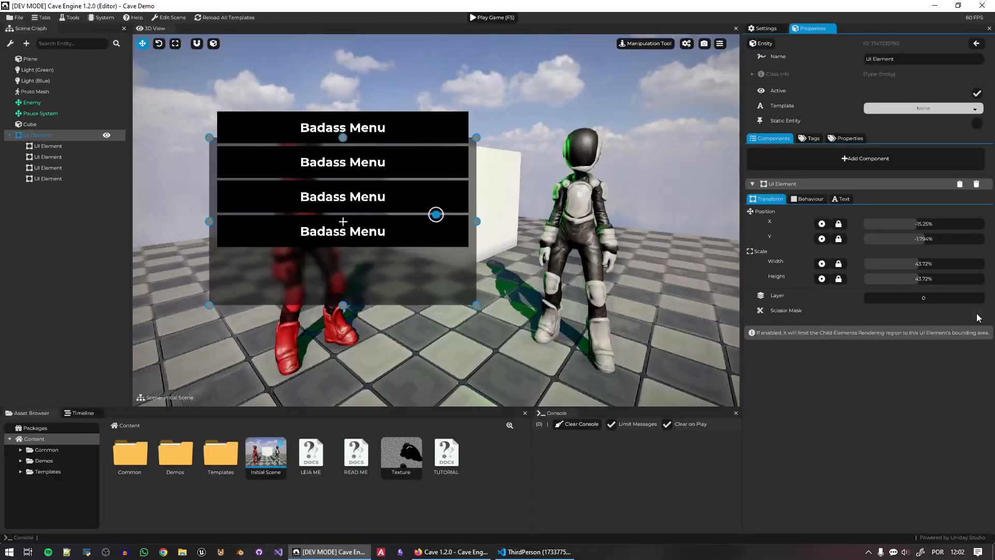
# Enable Scissor Mask on the parent UI Element and select the topmost menu bar to check its clipping
pyautogui.click(975, 323)
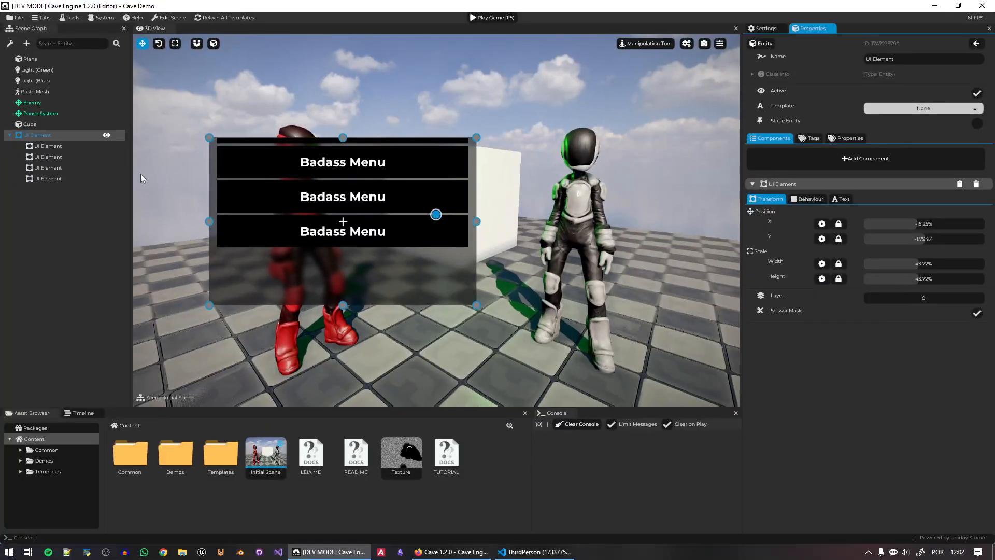
pyautogui.click(48, 147)
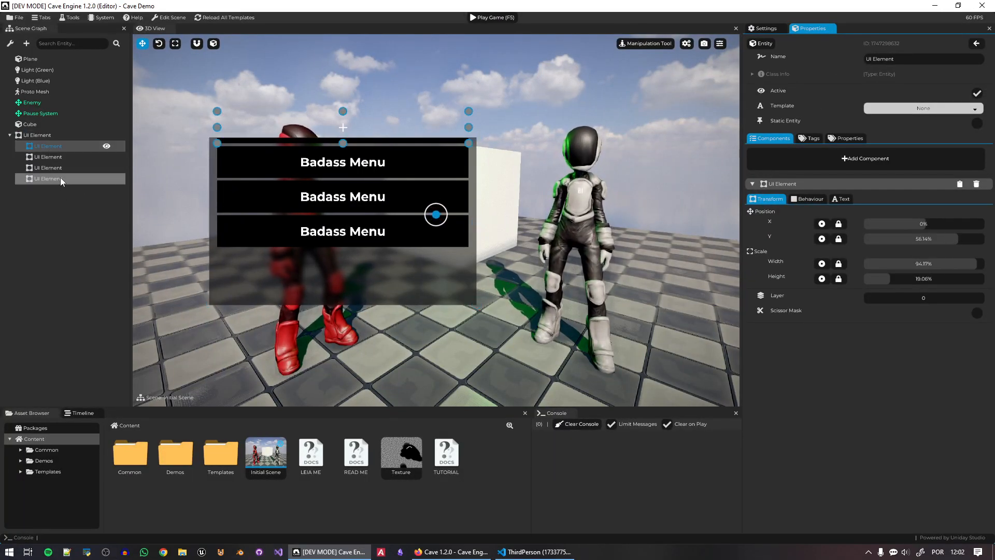
# Add another child UI Element directly under the masked parent panel
pyautogui.click(46, 135)
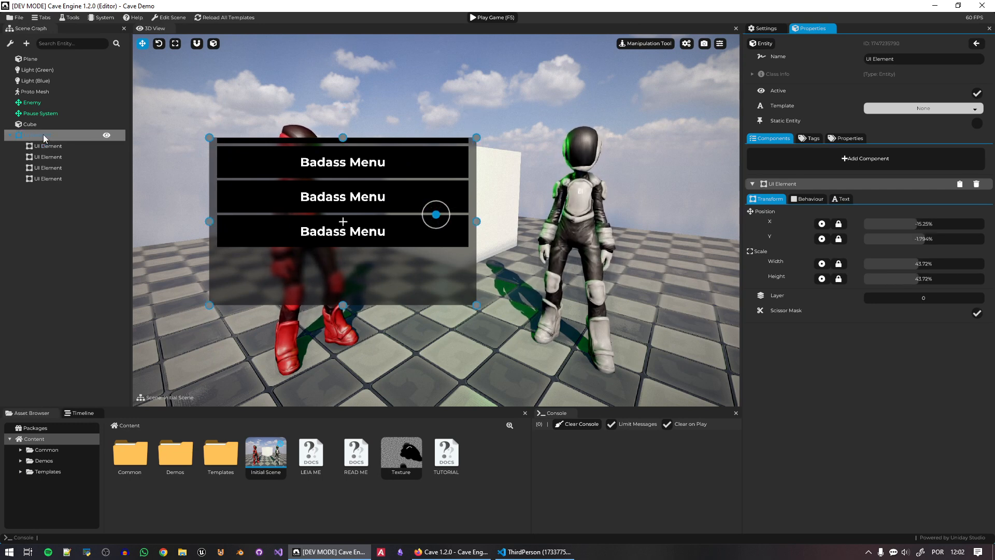
pyautogui.rightClick(43, 134)
pyautogui.moveTo(114, 206)
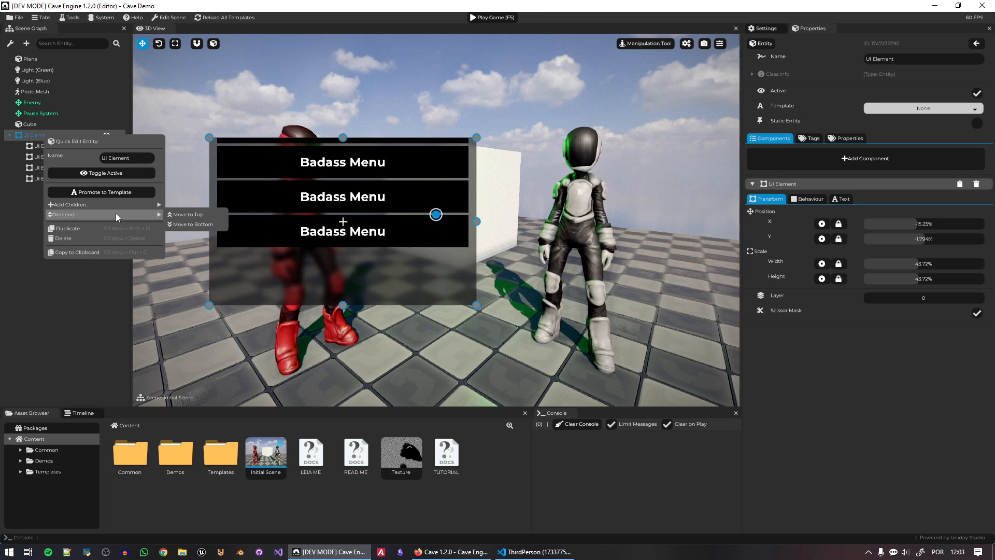
pyautogui.click(193, 266)
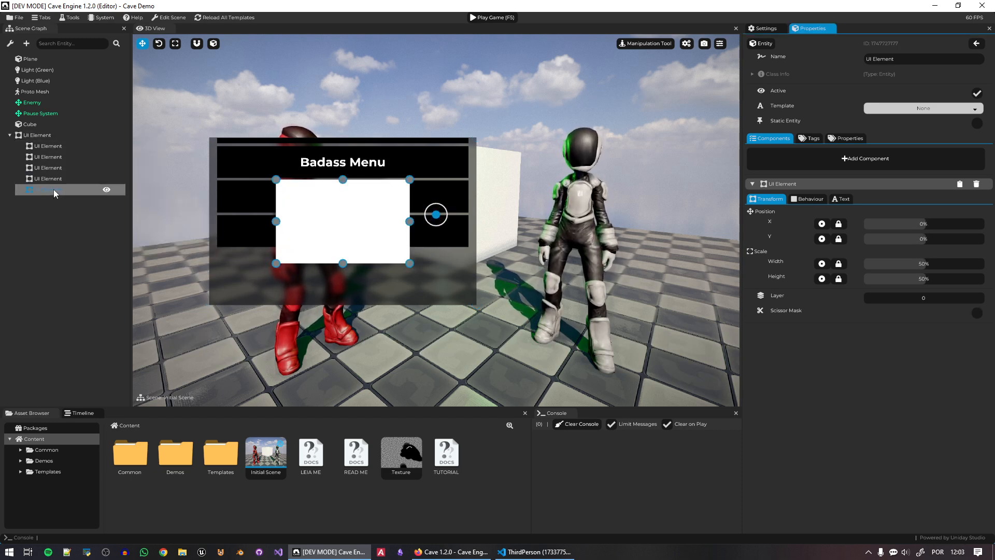
# Select all four Badass Menu bars and parent them to the new white UI Element
pyautogui.click(54, 178)
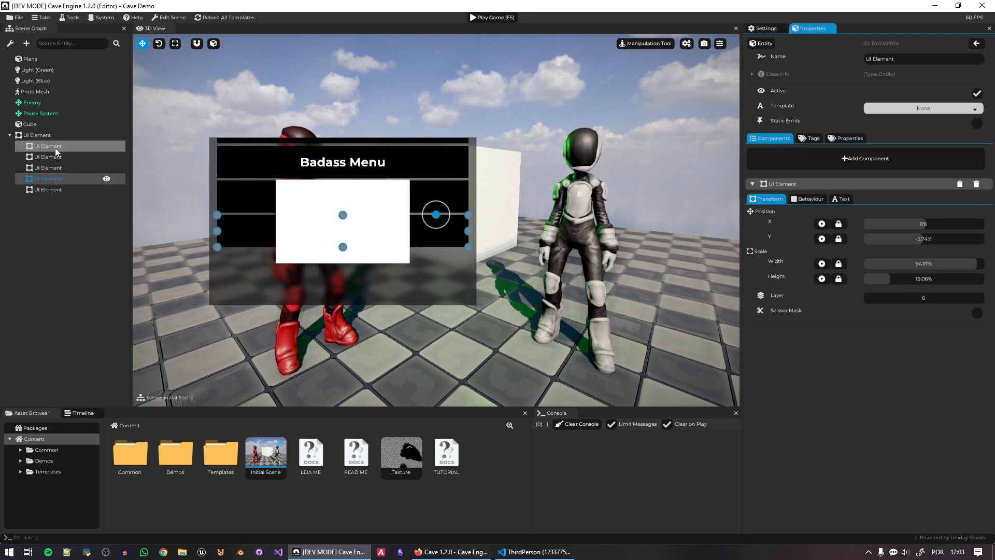
pyautogui.click(46, 146)
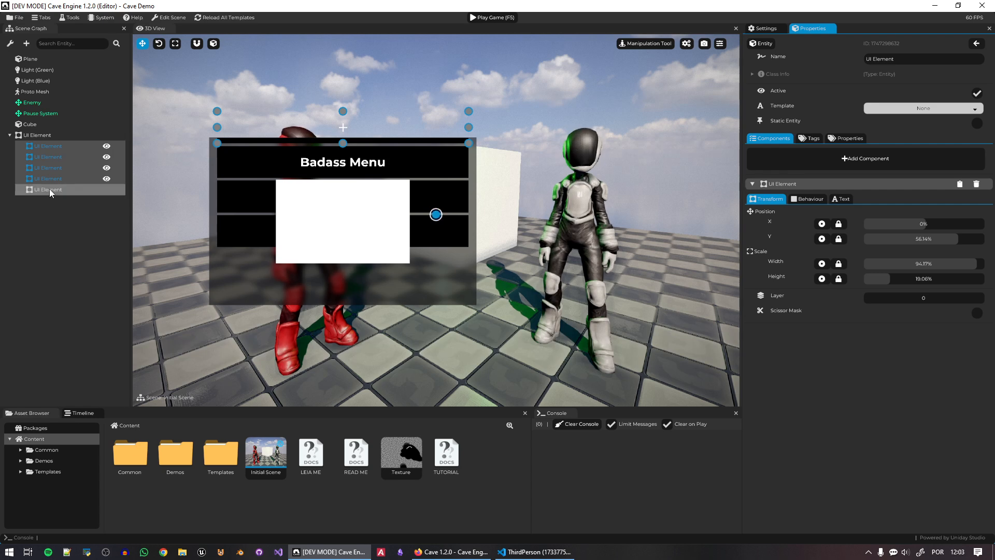
pyautogui.moveTo(56, 150); pyautogui.dragTo(54, 190)
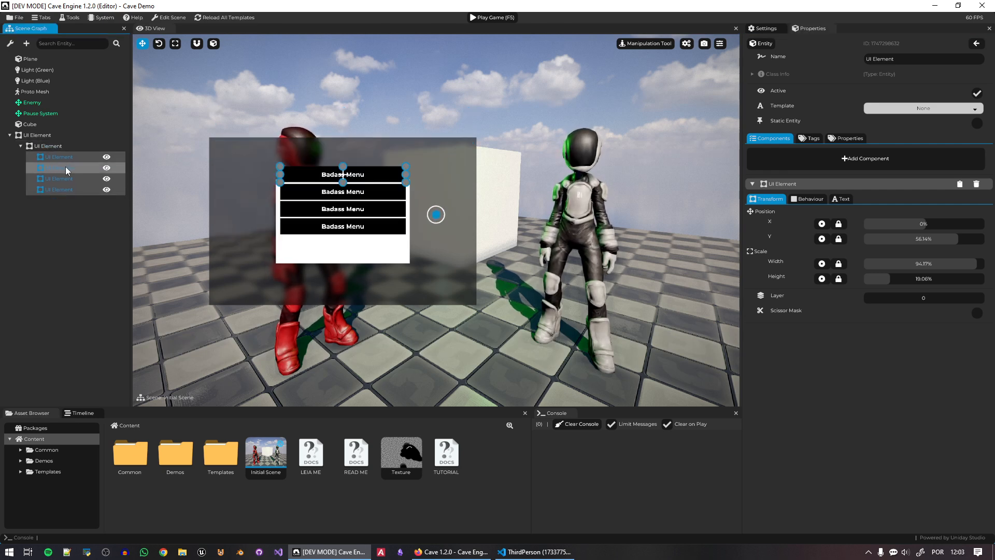
# Set the white container element's width and height to 100% and its alpha to 0
pyautogui.click(51, 145)
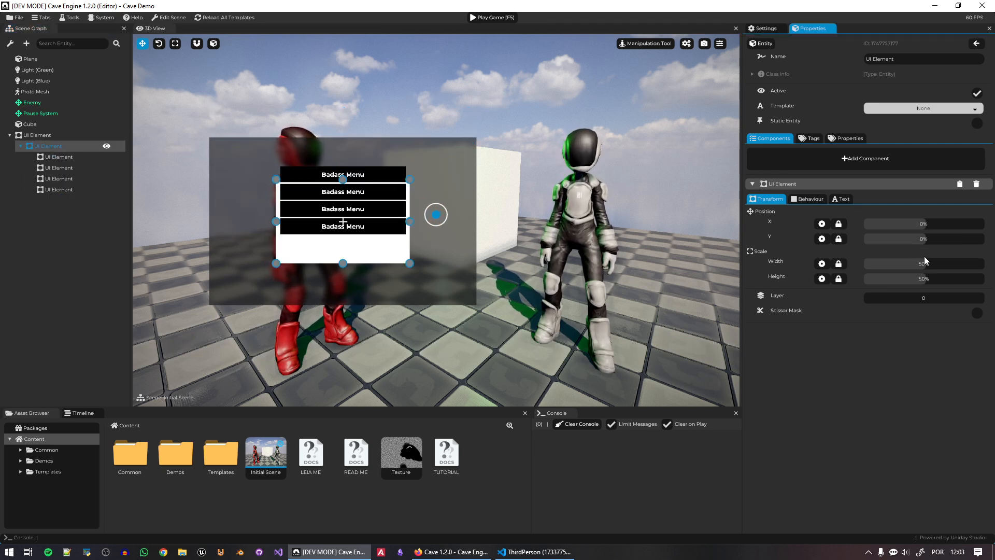
pyautogui.moveTo(927, 262); pyautogui.dragTo(985, 272)
pyautogui.click(811, 199)
pyautogui.moveTo(957, 400); pyautogui.dragTo(471, 192)
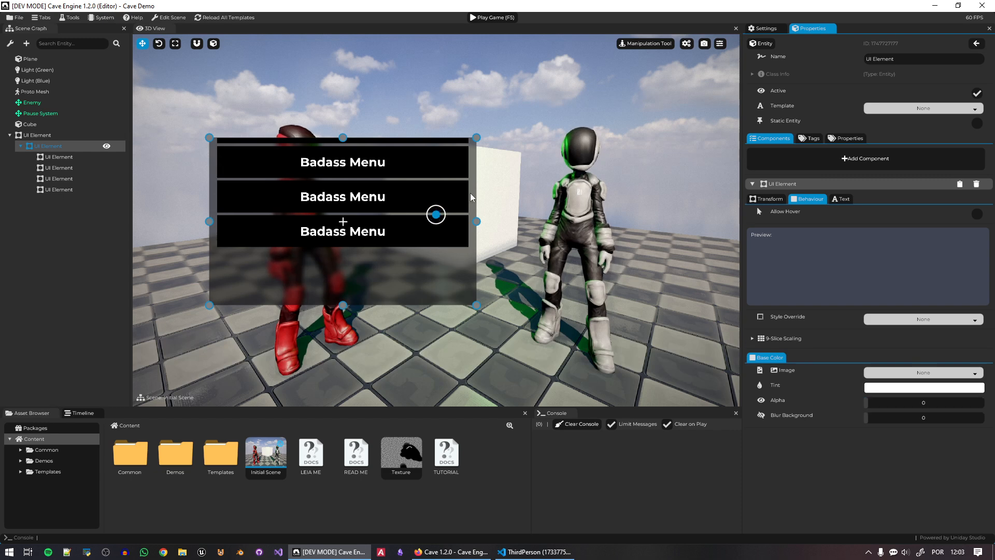
# Scroll the menu bars inside the masked panel by shifting their container vertically, ending at Y -28.16%
pyautogui.click(784, 201)
pyautogui.moveTo(932, 237); pyautogui.dragTo(907, 297)
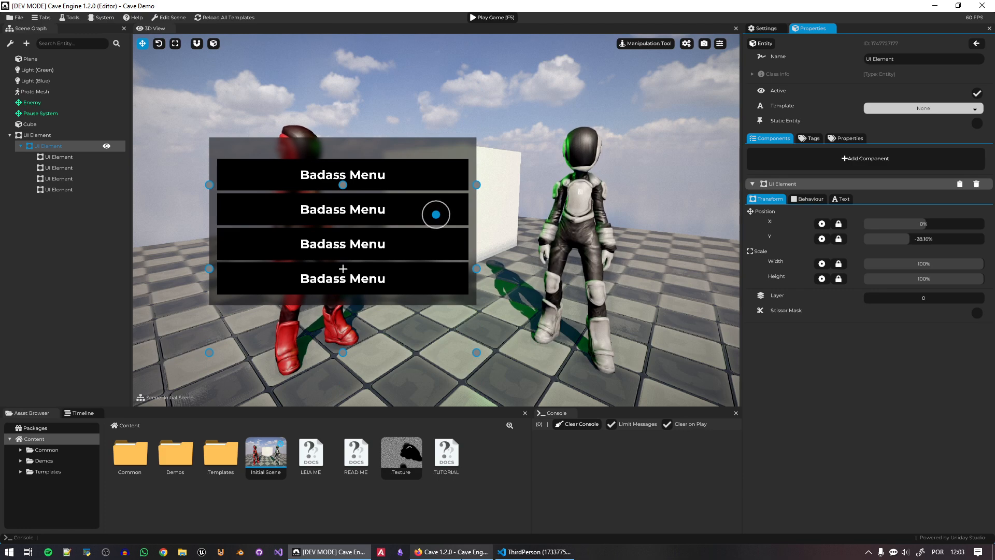
# Switch to the release notes in the browser, view the nested scissor mask example image, and return to Cave Engine
pyautogui.click(451, 551)
pyautogui.scroll(-2, 748, 341)
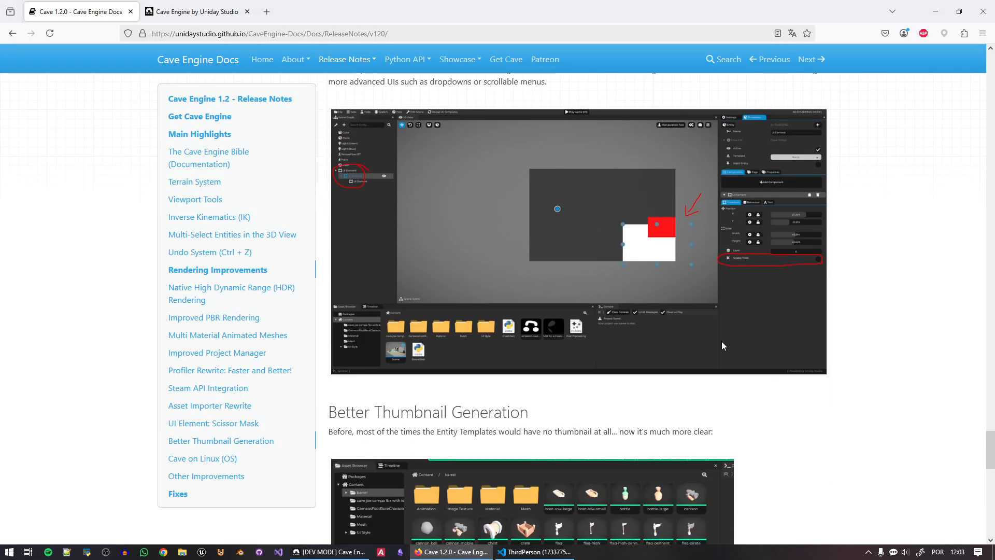
pyautogui.click(374, 551)
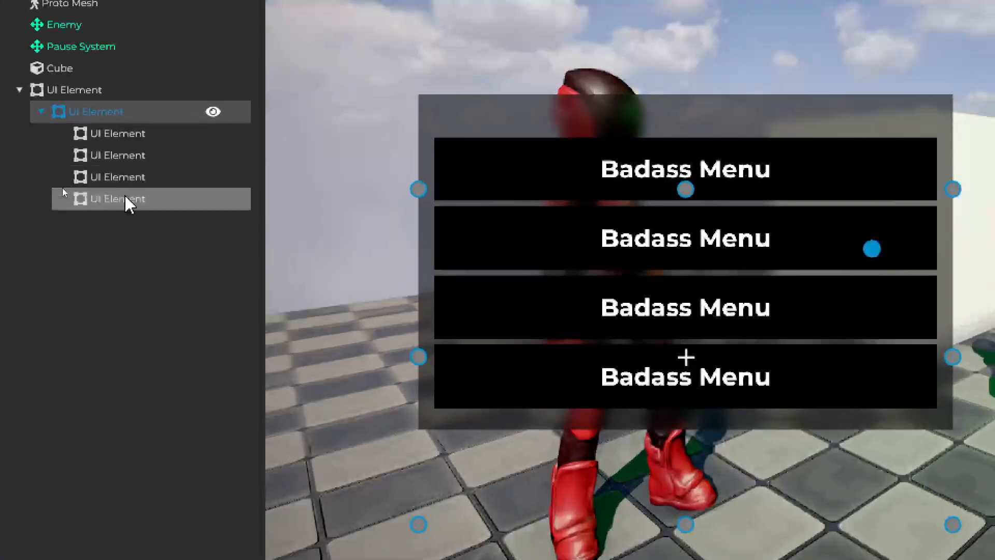
# Add a child UI Element under the lowest Badass Menu bar
pyautogui.click(54, 184)
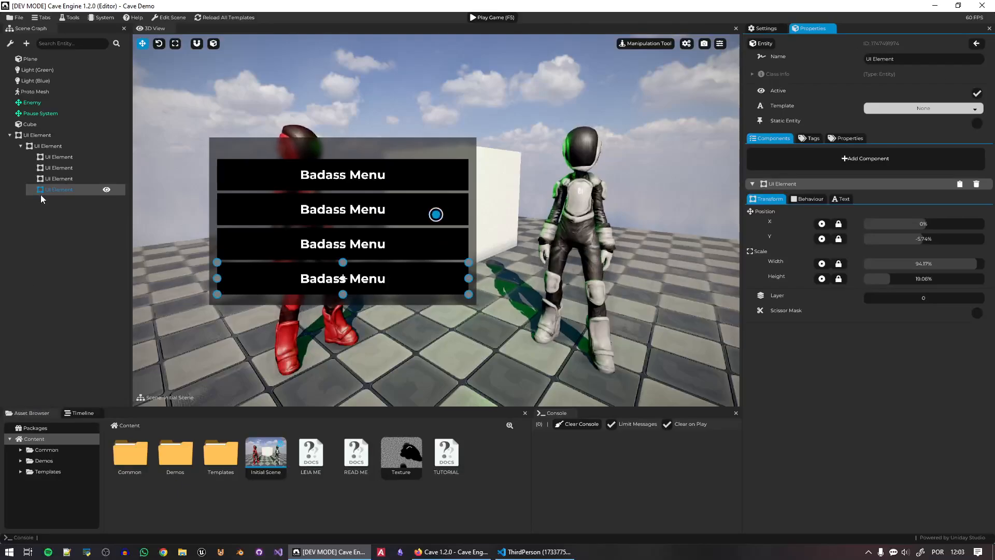
pyautogui.rightClick(103, 200)
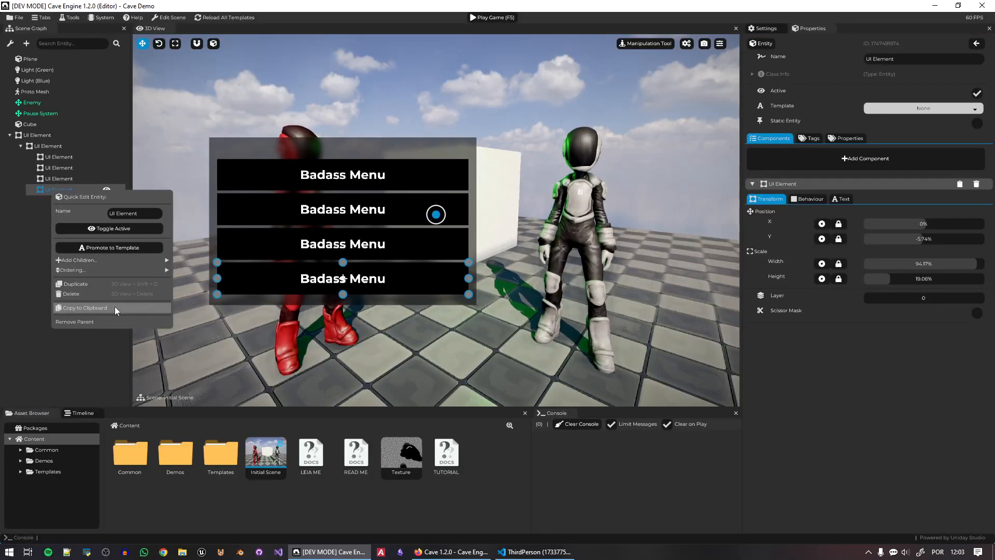
pyautogui.moveTo(121, 263)
pyautogui.click(197, 320)
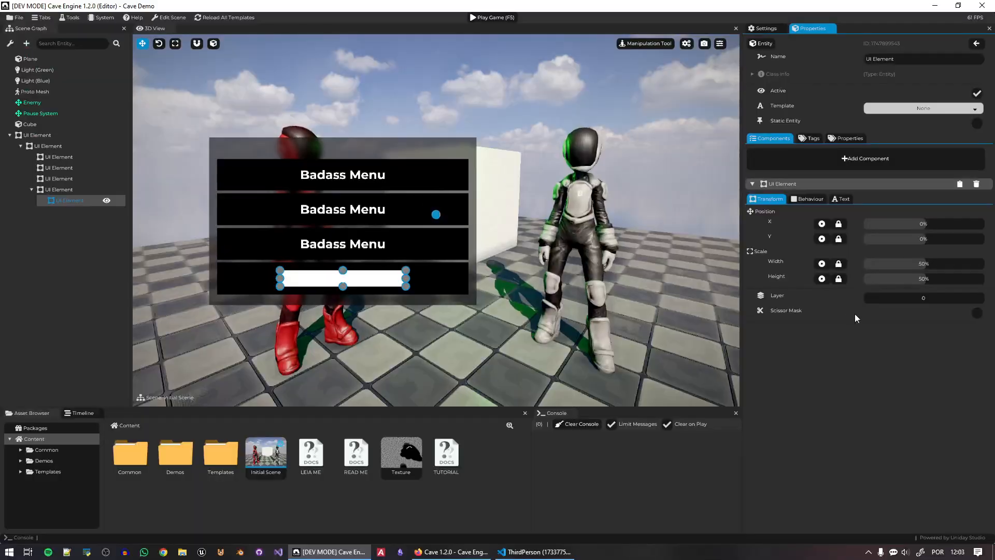
# Tint the lowest menu bar's new child element red and show its transform settings
pyautogui.click(811, 199)
pyautogui.click(924, 385)
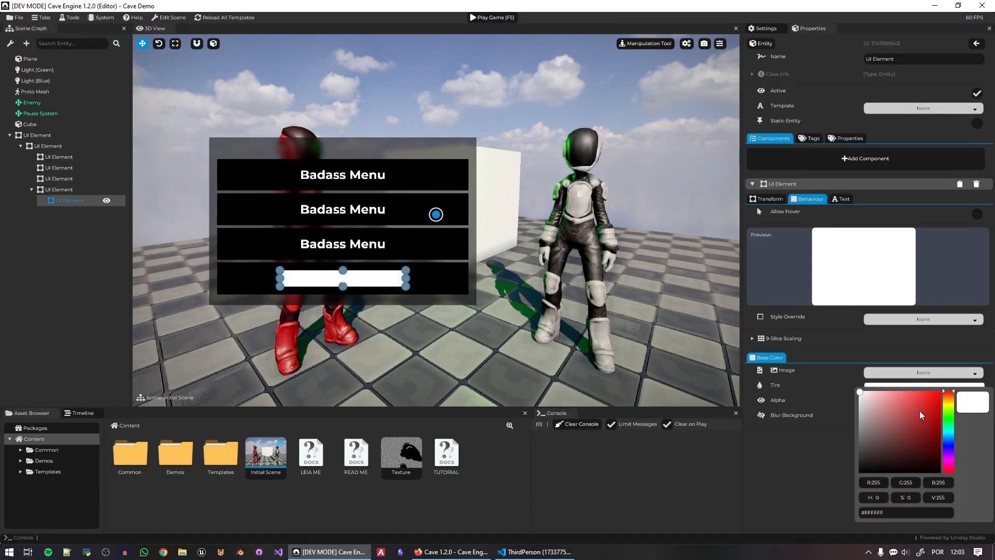
pyautogui.click(939, 392)
pyautogui.click(847, 421)
pyautogui.click(768, 200)
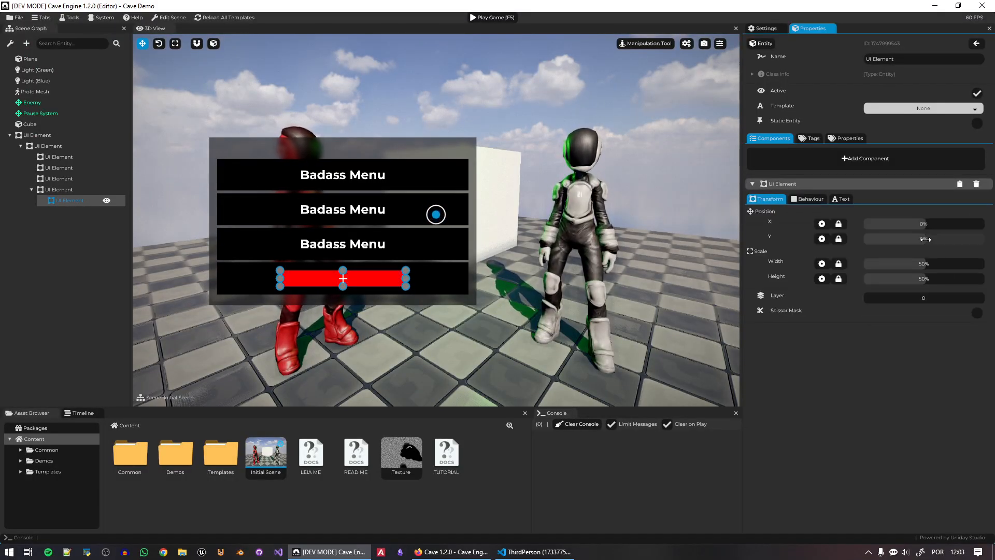
# Position the red child element at X -45.2% and Y -16.5%, and set its height to 91.7%
pyautogui.moveTo(924, 226); pyautogui.dragTo(899, 229)
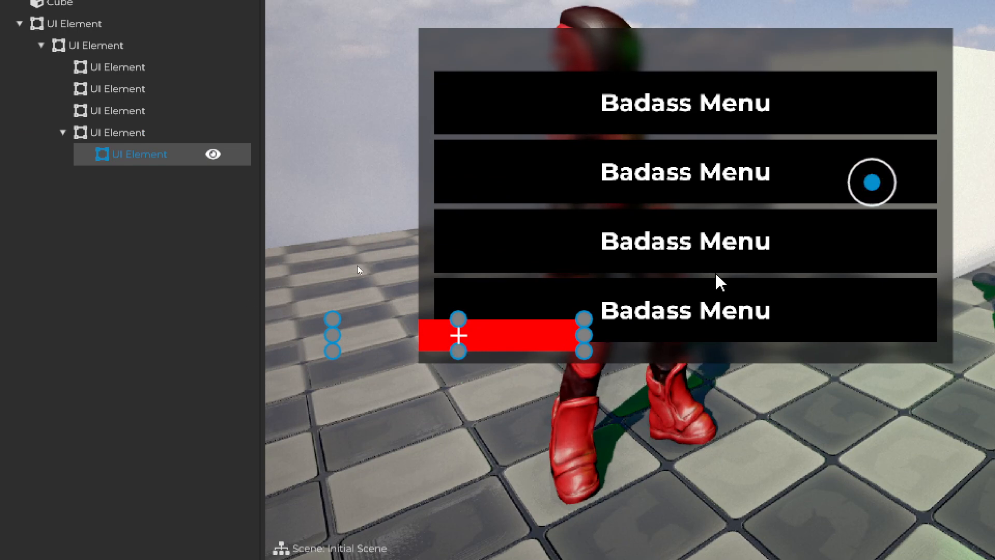
pyautogui.click(115, 133)
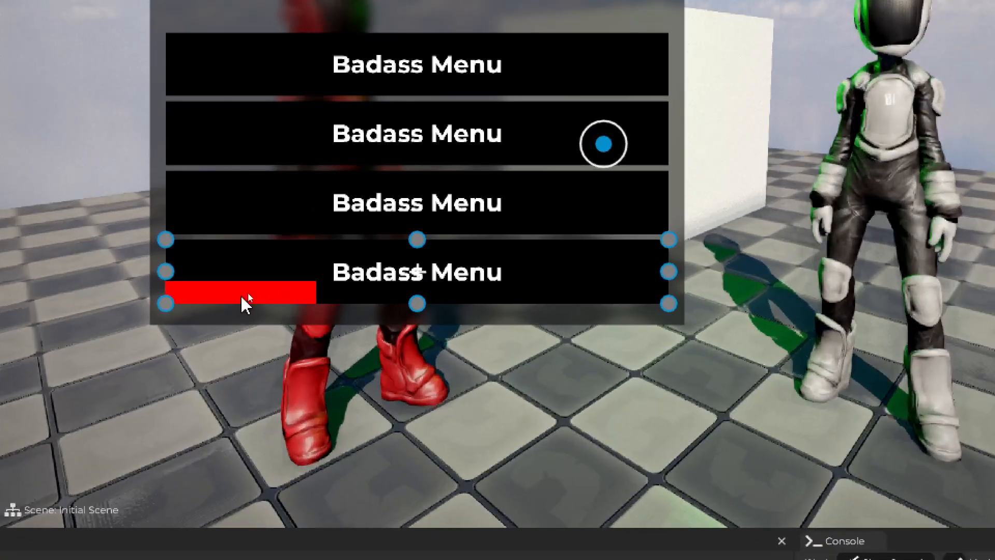
pyautogui.click(52, 200)
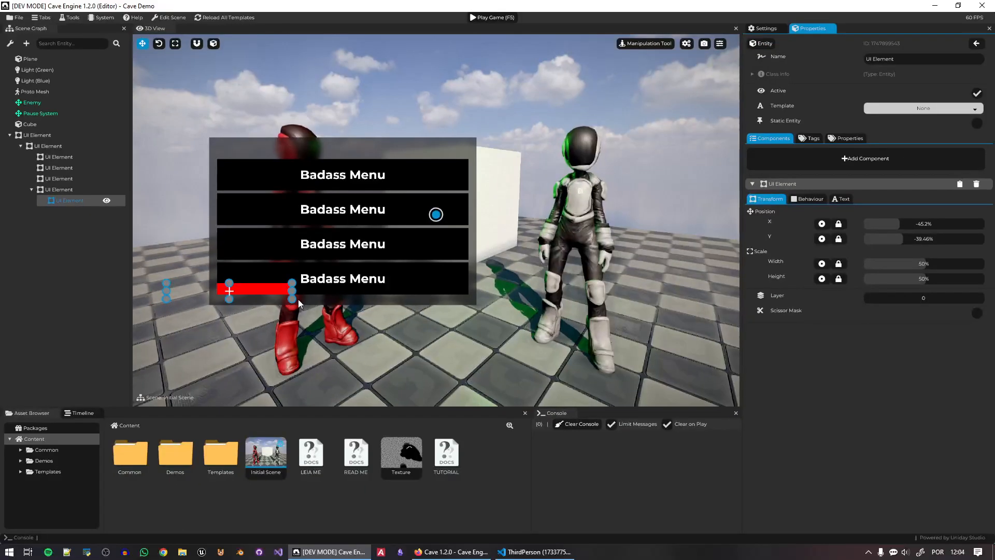
pyautogui.moveTo(904, 238); pyautogui.dragTo(937, 244)
pyautogui.moveTo(923, 278); pyautogui.dragTo(974, 287)
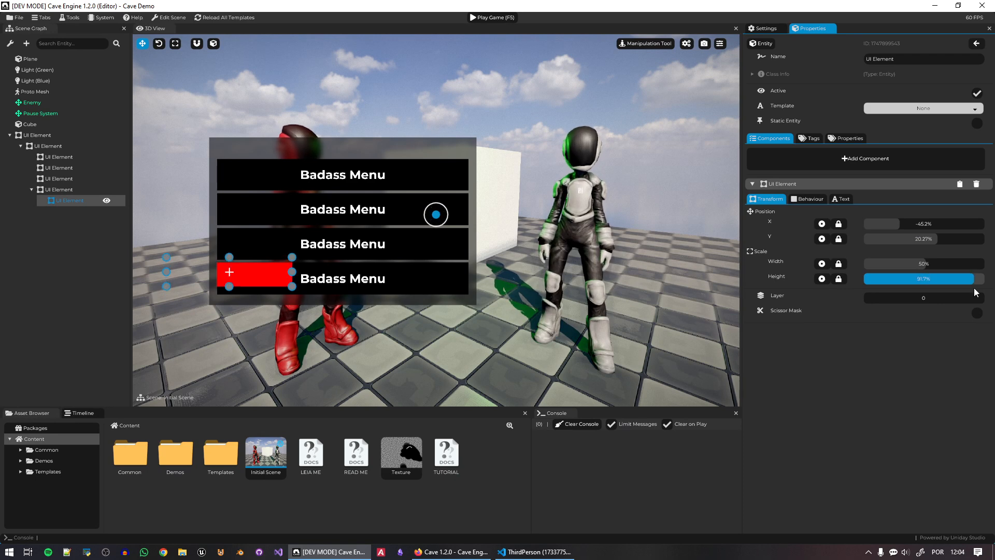
pyautogui.moveTo(907, 239); pyautogui.dragTo(915, 262)
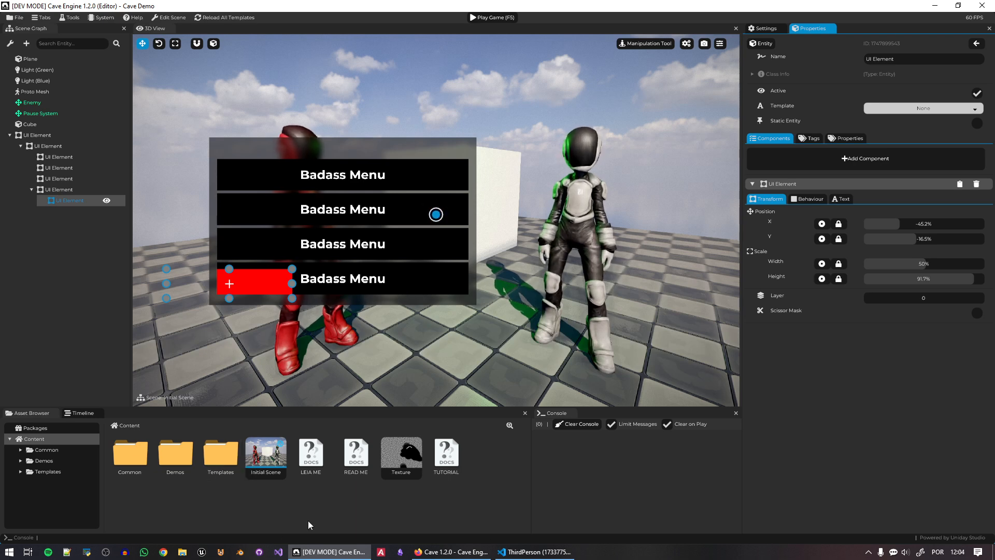
# Switch to the release notes in the browser and view the Better Thumbnail Generation section with its asset browser image
pyautogui.click(450, 551)
pyautogui.scroll(-4, 770, 374)
pyautogui.scroll(-3, 772, 383)
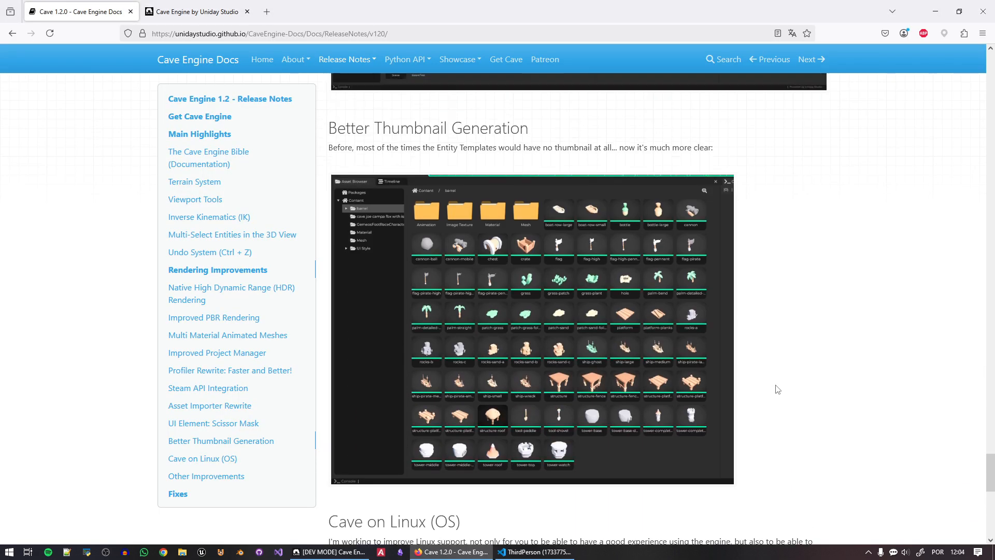
pyautogui.scroll(1, 775, 389)
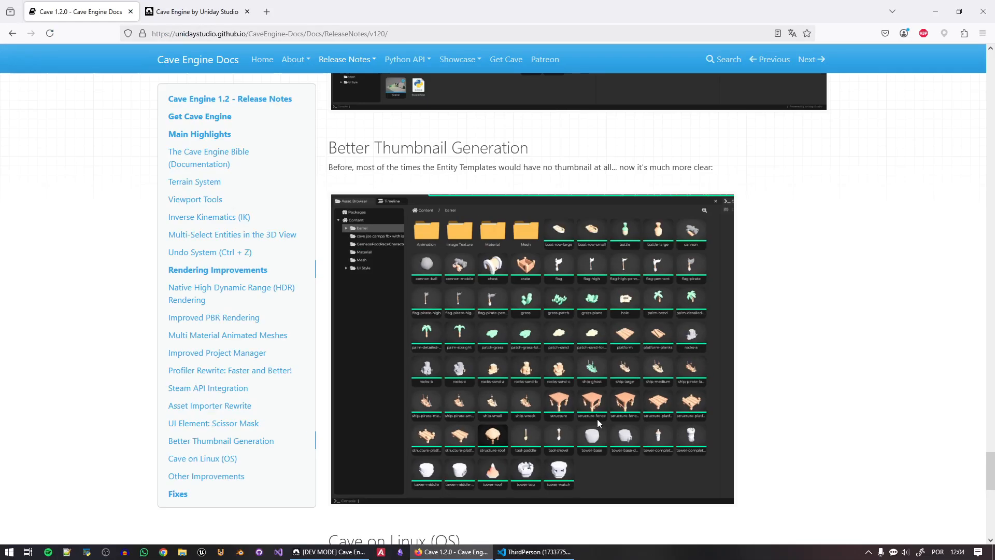
# Return to Cave Engine and examine the asset thumbnails in the Defaults and Grass folders under Common
pyautogui.click(330, 552)
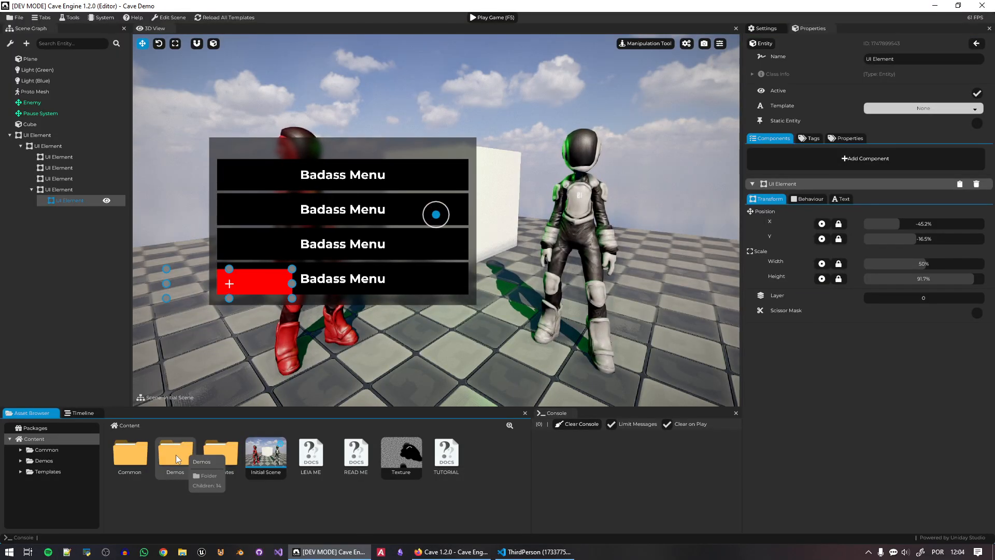
pyautogui.doubleClick(142, 452)
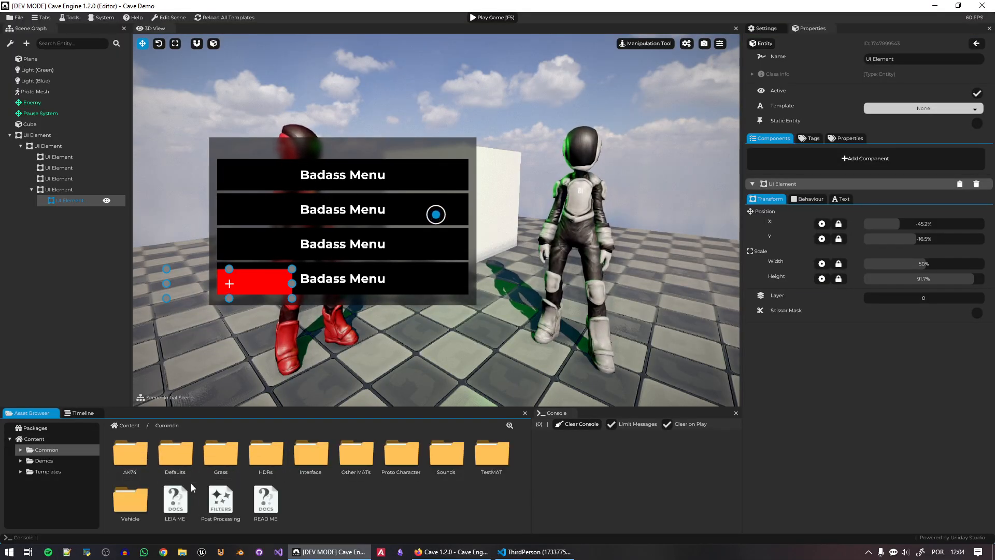
pyautogui.doubleClick(184, 453)
pyautogui.moveTo(407, 458)
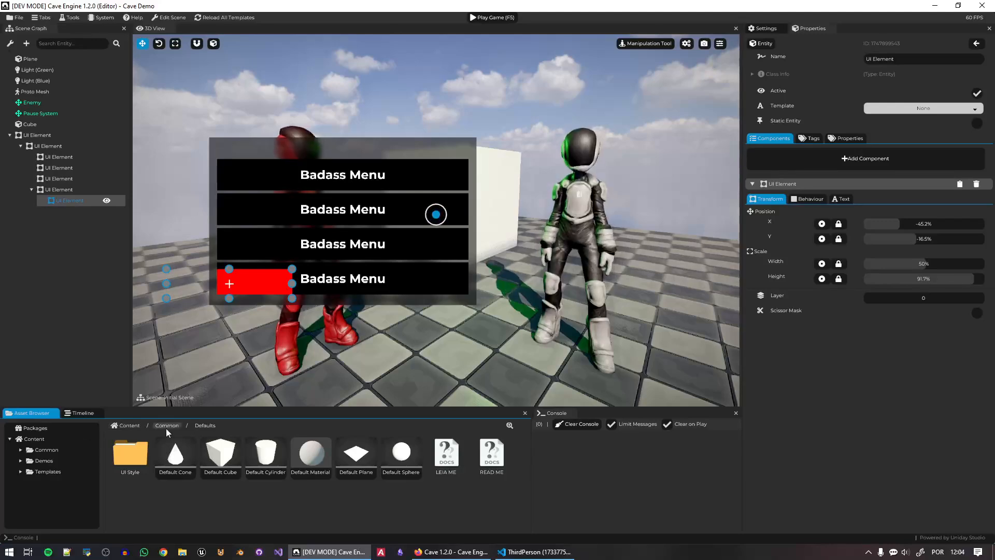
pyautogui.click(166, 426)
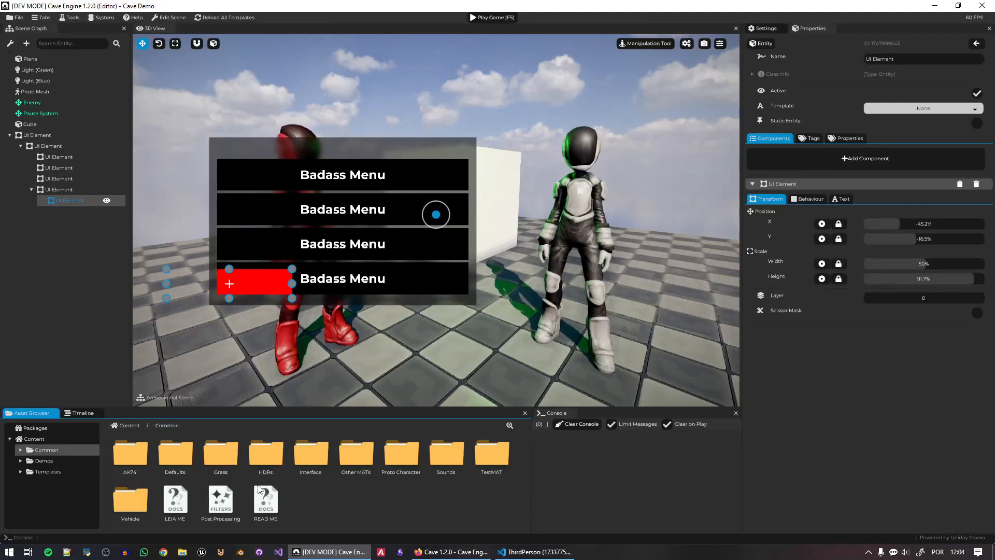
pyautogui.doubleClick(224, 461)
pyautogui.moveTo(175, 453)
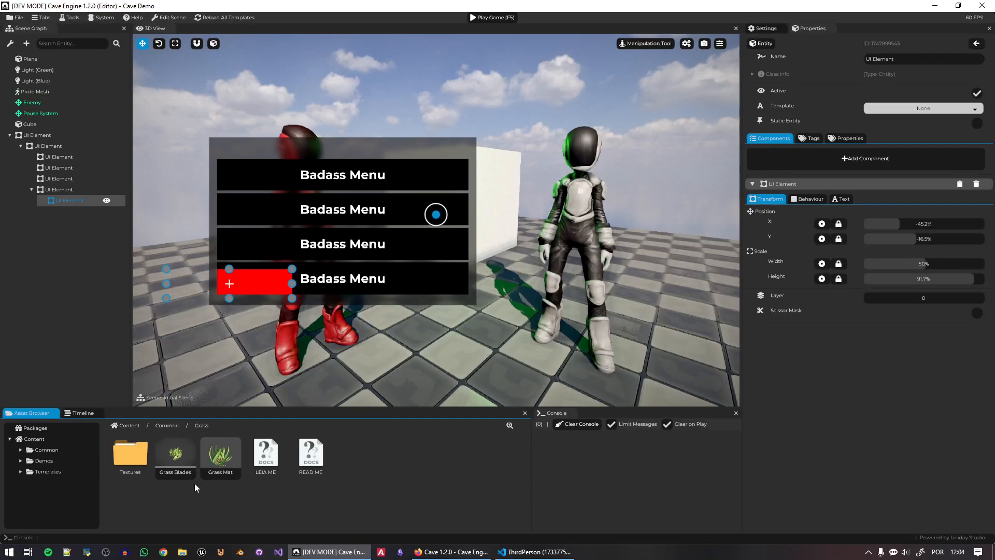
# Place the Grass Blades mesh in the 3D scene beside the two characters and look at it from farther away
pyautogui.moveTo(167, 369); pyautogui.dragTo(806, 188)
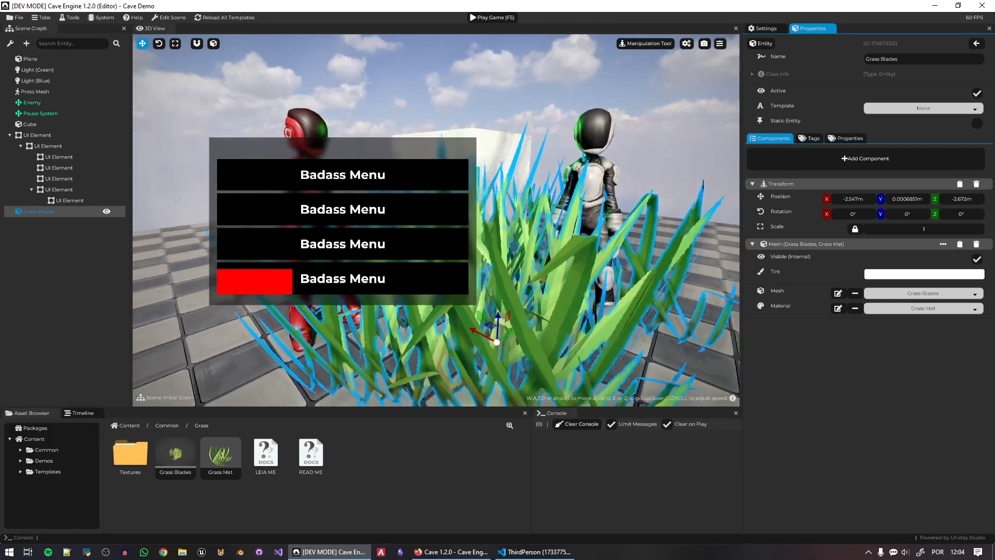
pyautogui.press('s')
pyautogui.moveTo(435, 220); pyautogui.dragTo(394, 238, button='right')
pyautogui.press('w')
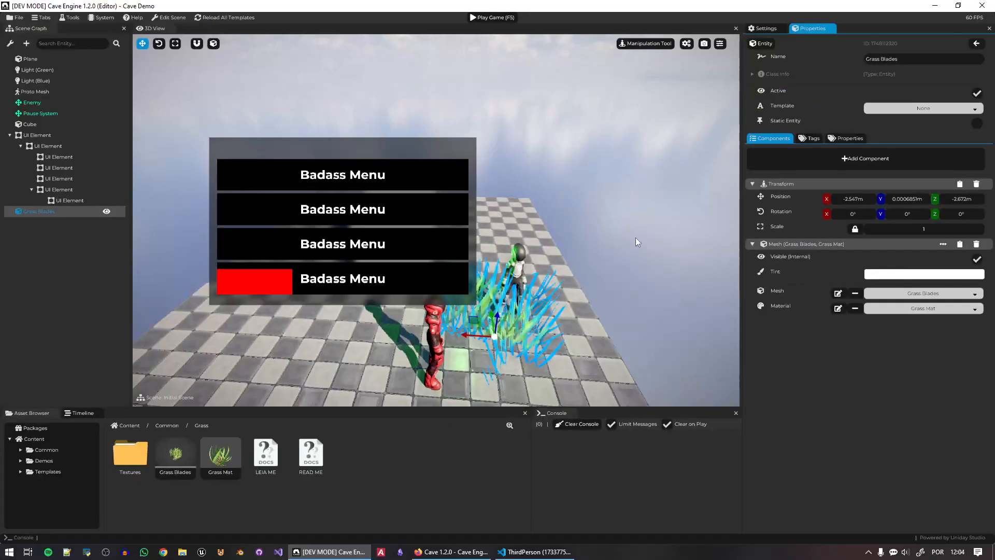
# Hide the root UI Element of the menu and delete the Grass Blades entity from the scene
pyautogui.click(118, 135)
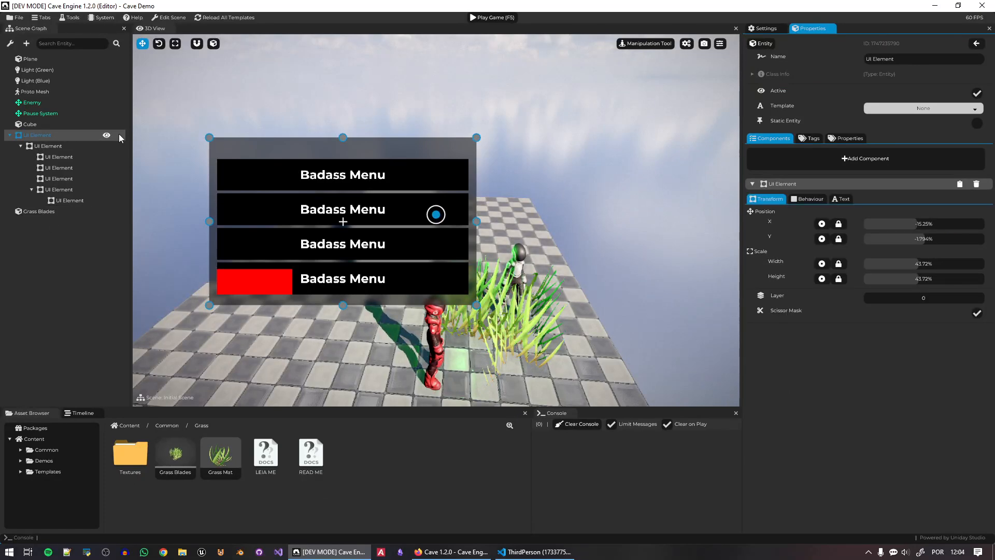
pyautogui.click(107, 135)
pyautogui.click(503, 323)
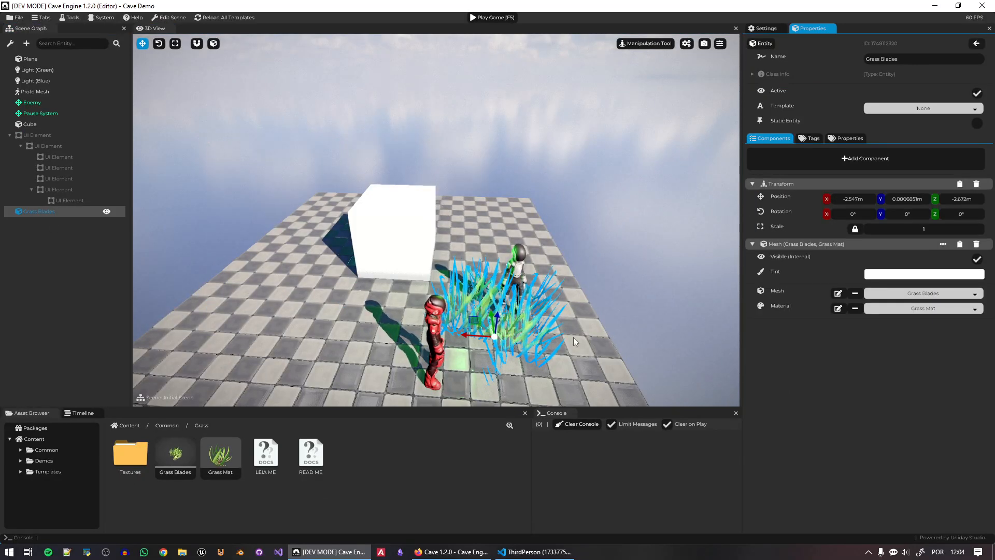
pyautogui.press('Delete')
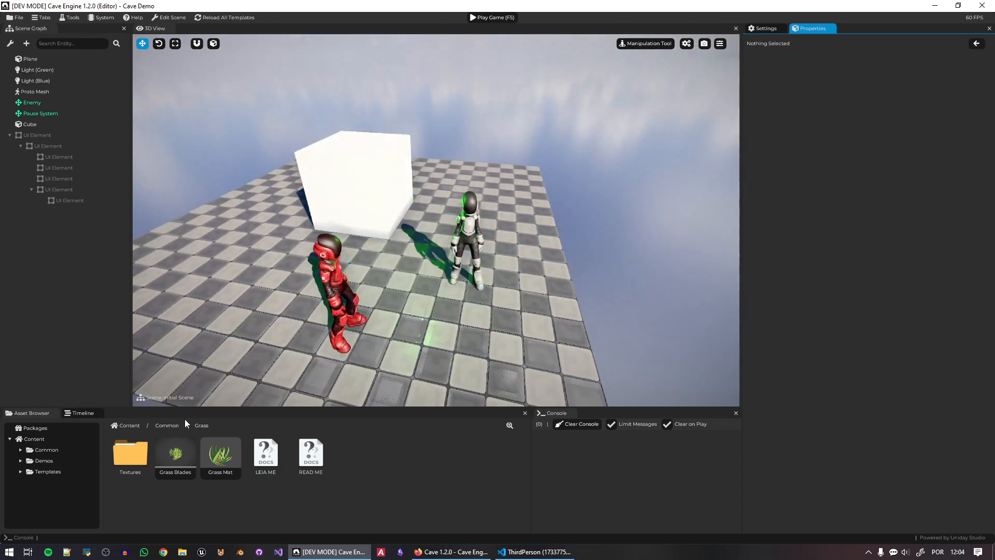
# Examine the asset thumbnails in the Proto Character and Vehicle folders under Common
pyautogui.click(164, 425)
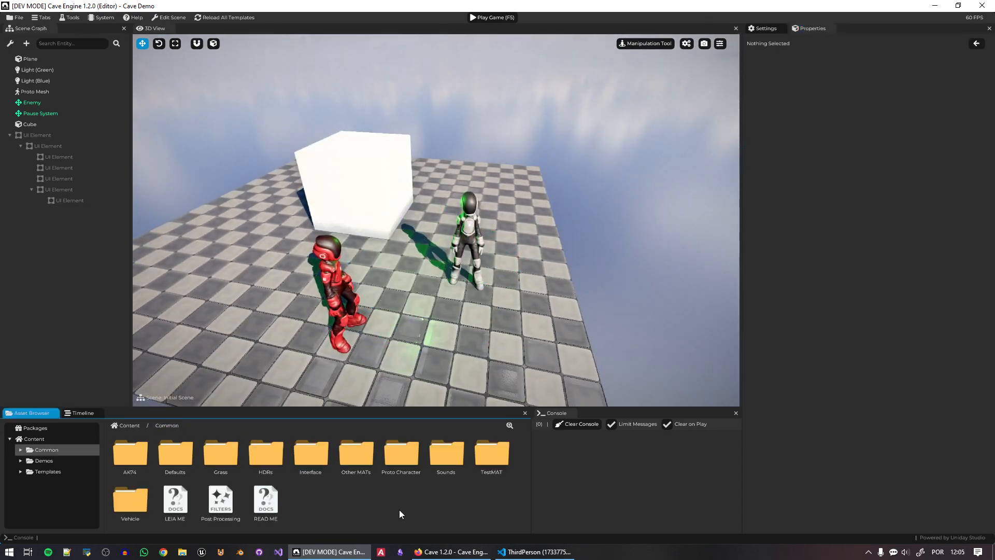
pyautogui.doubleClick(402, 454)
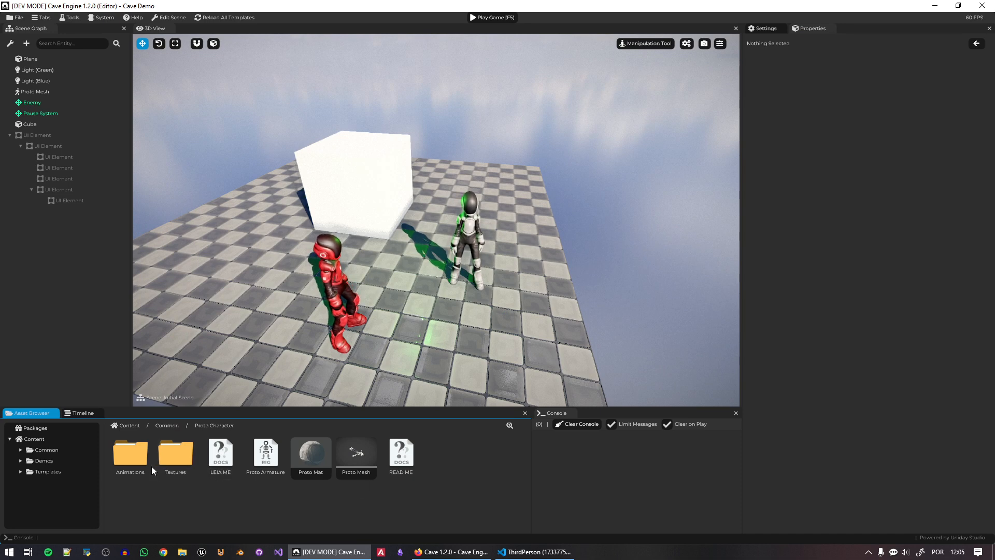
pyautogui.click(180, 425)
pyautogui.doubleClick(130, 503)
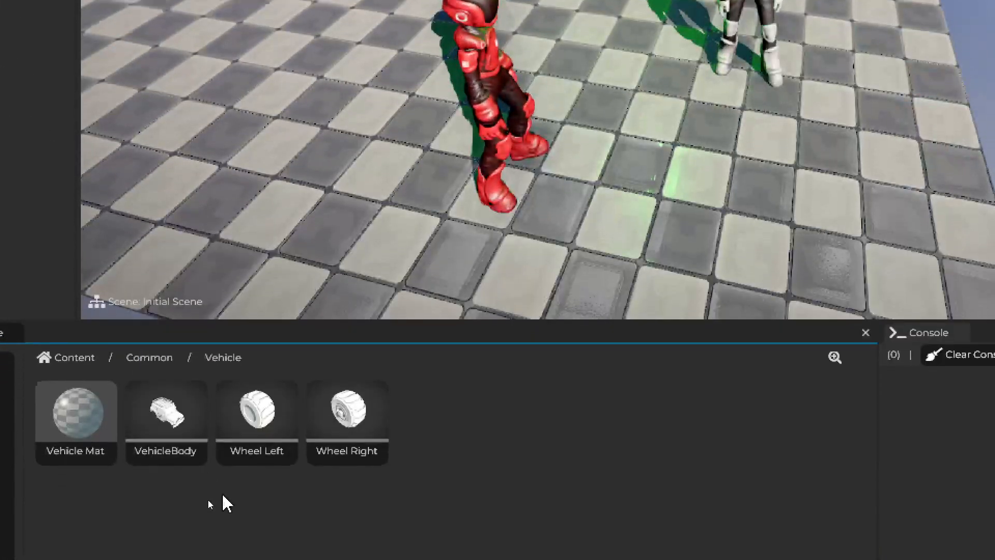
pyautogui.moveTo(239, 445)
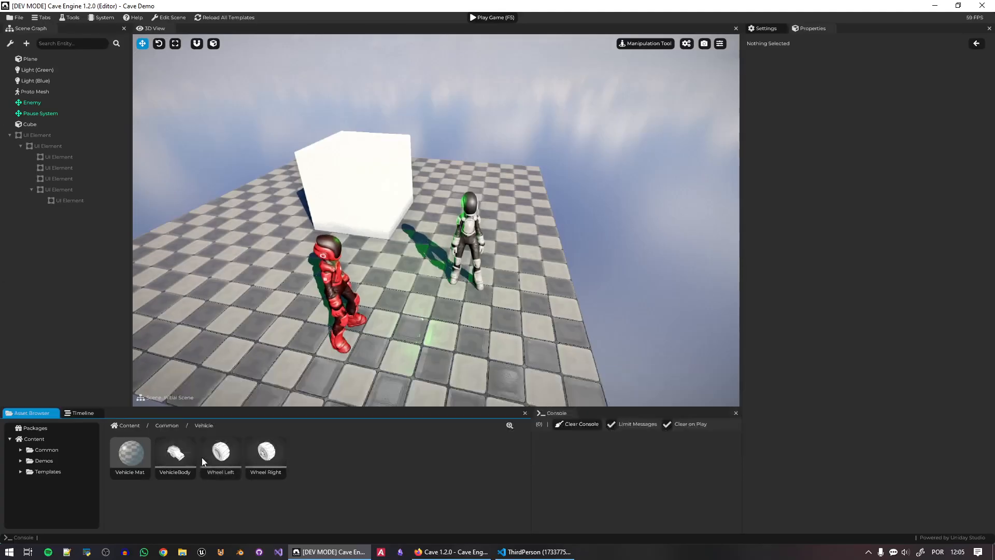
# Place the VehicleBody mesh in the scene, look at it from another angle, and delete it
pyautogui.click(191, 382)
pyautogui.moveTo(187, 456); pyautogui.dragTo(421, 316)
pyautogui.moveTo(422, 316); pyautogui.dragTo(532, 296, button='middle')
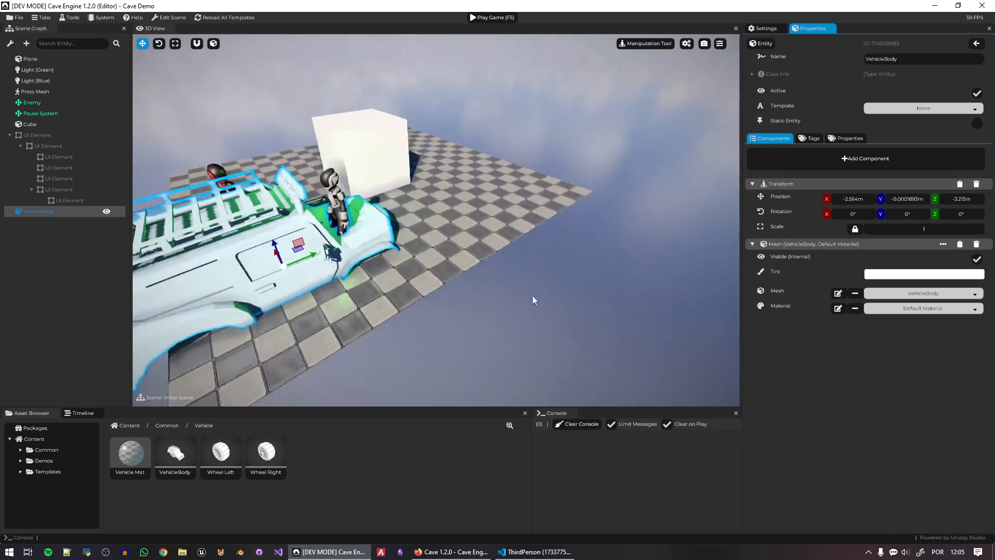
pyautogui.press('Delete')
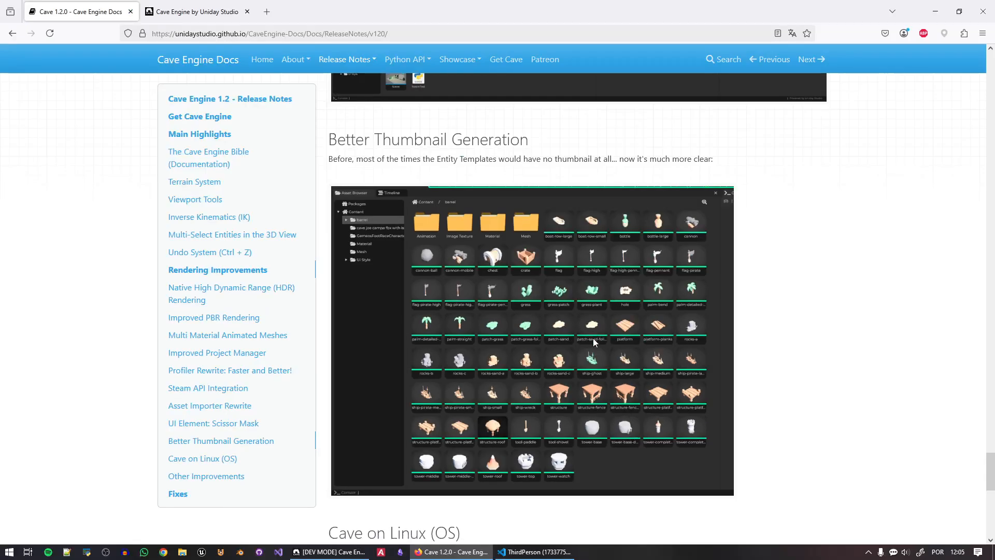
# Read the Cave on Linux (OS) section of the release notes in the browser, highlighting the X11 note and the third-party libraries paragraph
pyautogui.scroll(-2, 622, 245)
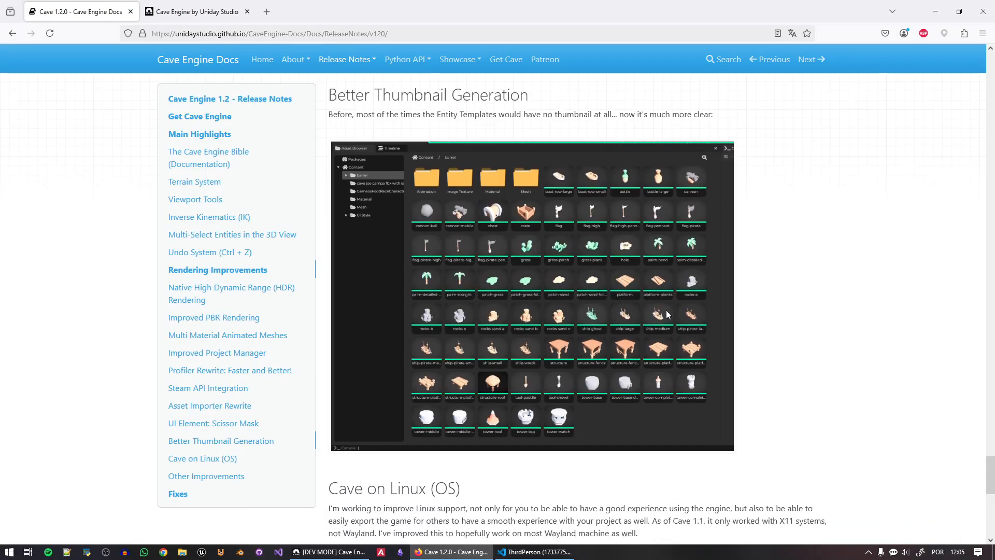
pyautogui.scroll(-5, 617, 336)
pyautogui.moveTo(459, 227); pyautogui.dragTo(345, 220)
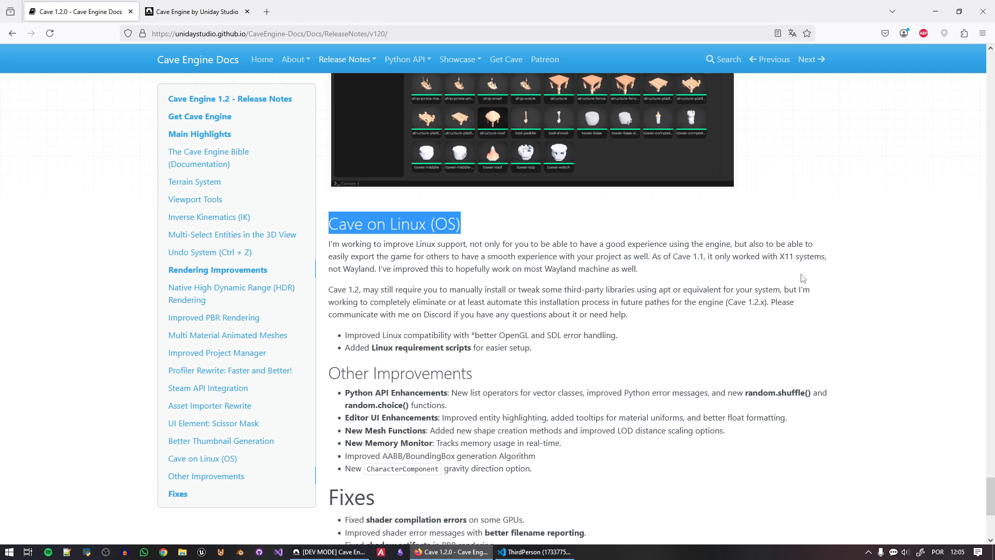
pyautogui.click(788, 257)
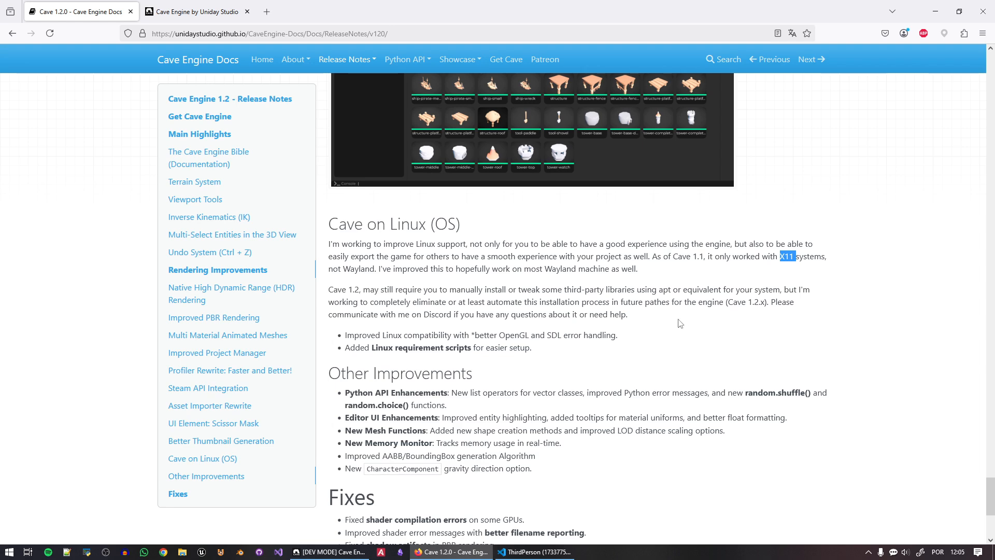
pyautogui.moveTo(680, 323); pyautogui.dragTo(322, 296)
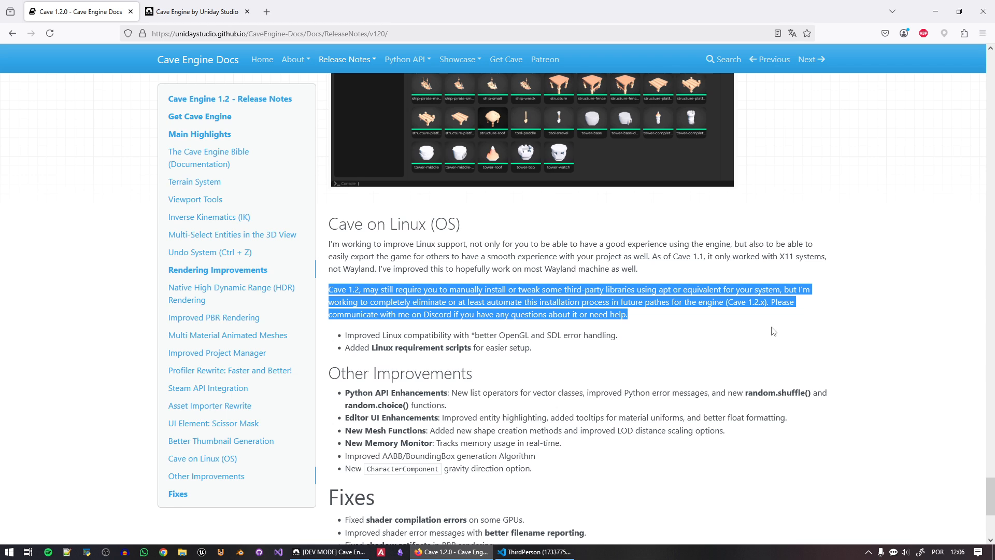
# Review the Other Improvements and Fixes lists in the release notes, and go back to the start of the page
pyautogui.scroll(-2, 746, 339)
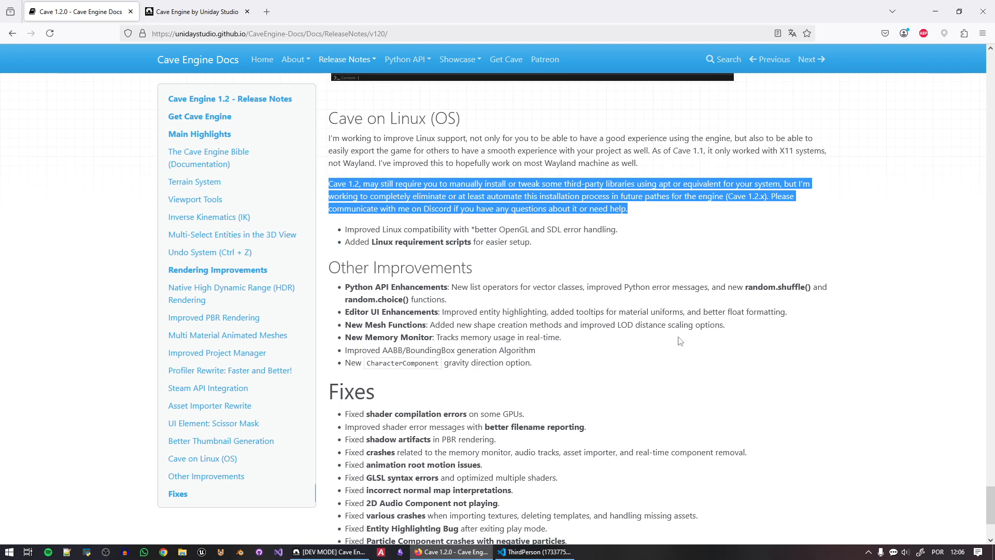
pyautogui.moveTo(535, 363); pyautogui.dragTo(325, 280)
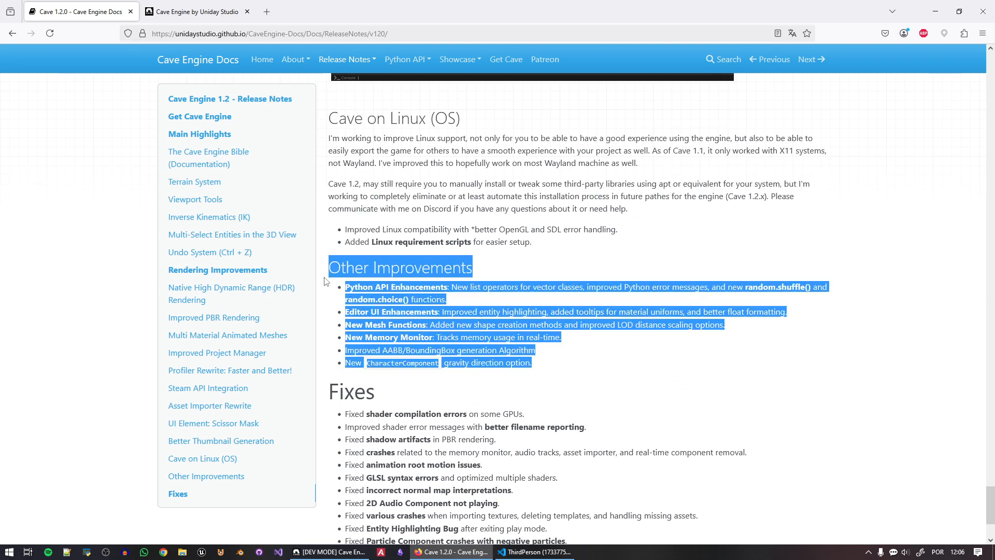
pyautogui.scroll(-3, 483, 312)
pyautogui.moveTo(587, 487); pyautogui.dragTo(326, 240)
pyautogui.click(556, 311)
pyautogui.scroll(20, 810, 467)
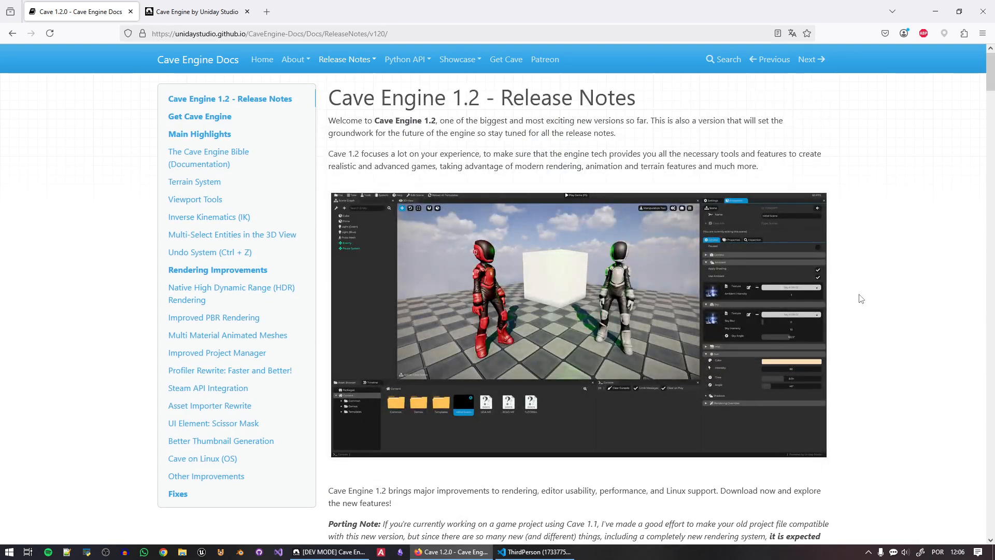
# Return to Cave Engine and frame the red and white characters with the cube between them in the 3D view
pyautogui.click(314, 558)
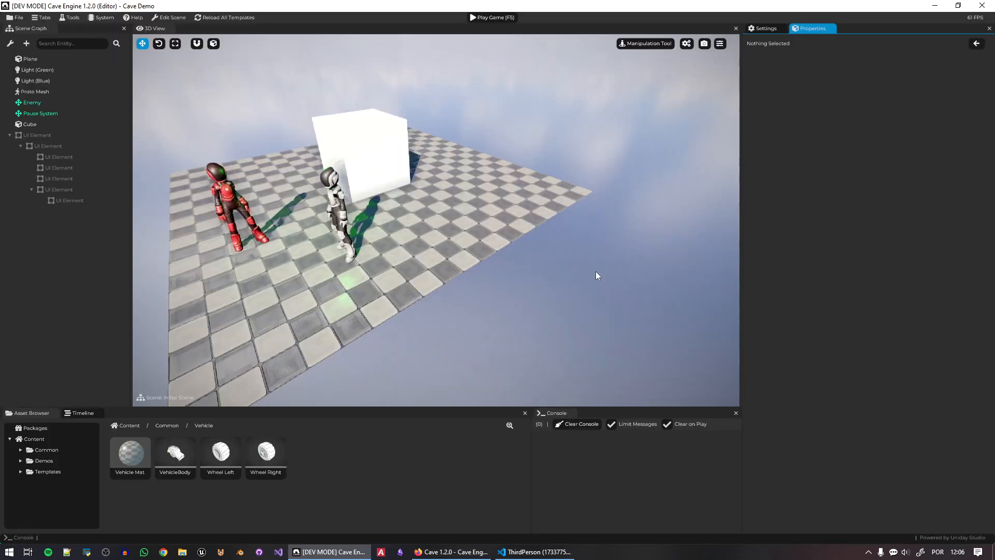
pyautogui.moveTo(592, 272)
pyautogui.mouseDown(button='right')
pyautogui.moveTo(467, 275)
pyautogui.moveTo(533, 275)
pyautogui.moveTo(512, 244)
pyautogui.moveTo(587, 277)
pyautogui.mouseUp(button='right')
pyautogui.press('w')
pyautogui.press('a')
pyautogui.press('w')
pyautogui.press('d')
pyautogui.press('w')
pyautogui.press('q')
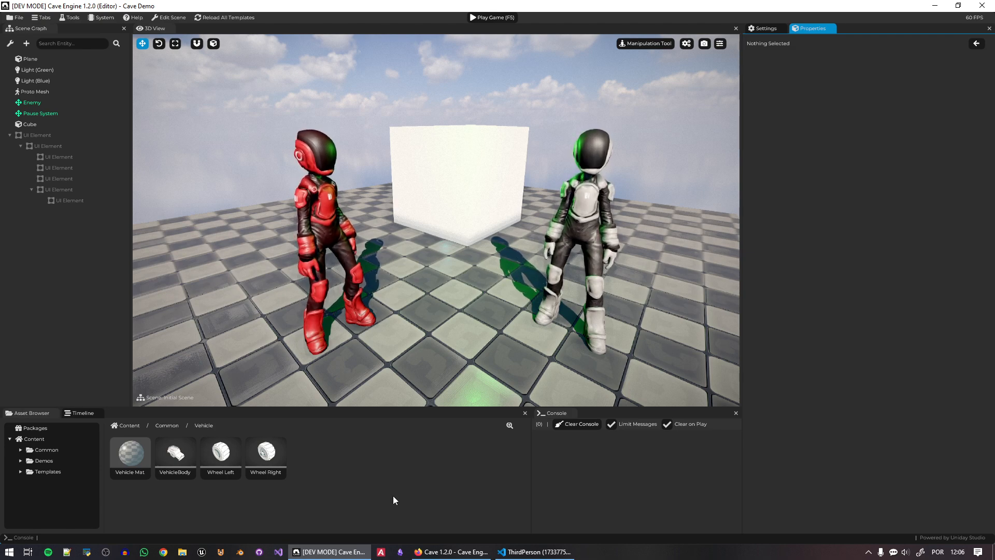
# Switch to the release notes in the browser and view the Porting Note and Get Cave Engine sections
pyautogui.click(482, 551)
pyautogui.scroll(-7, 747, 401)
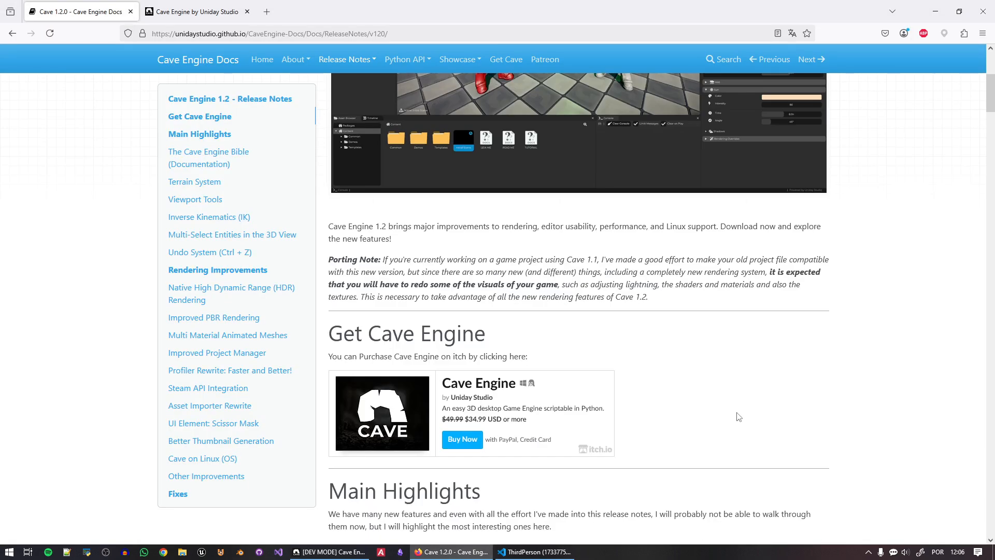